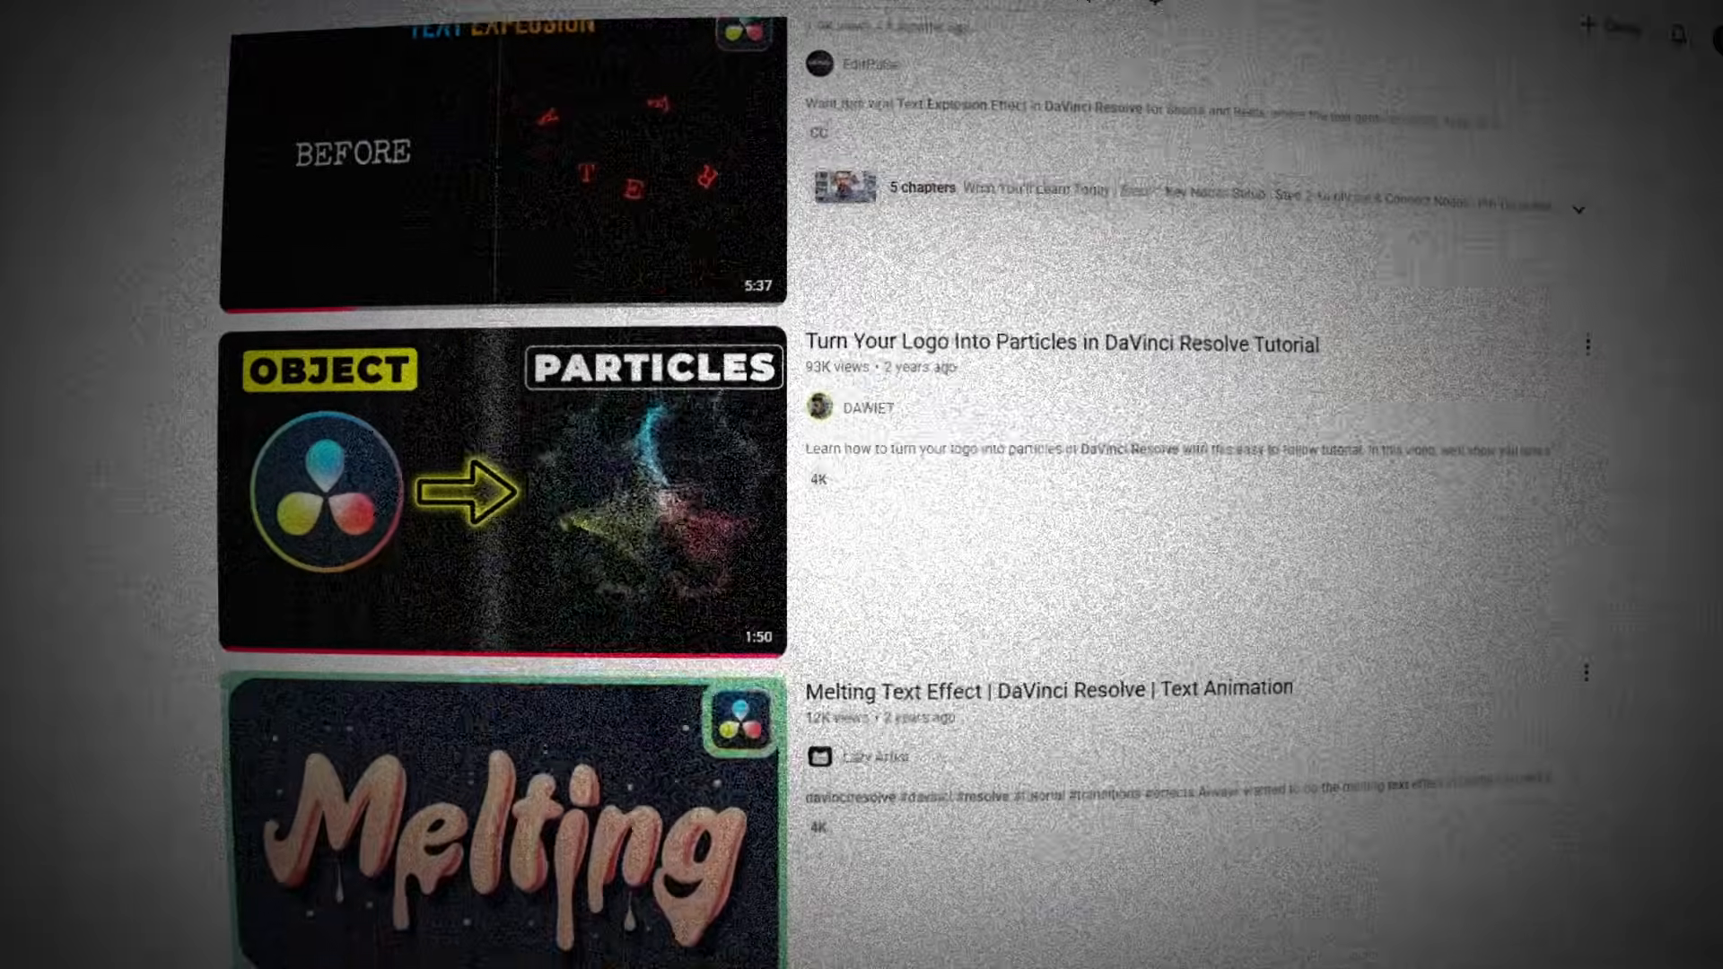
Step: Browse the video results for DaVinci Resolve text explosion and particle effect tutorials
scroll(898, 485, down, 8)
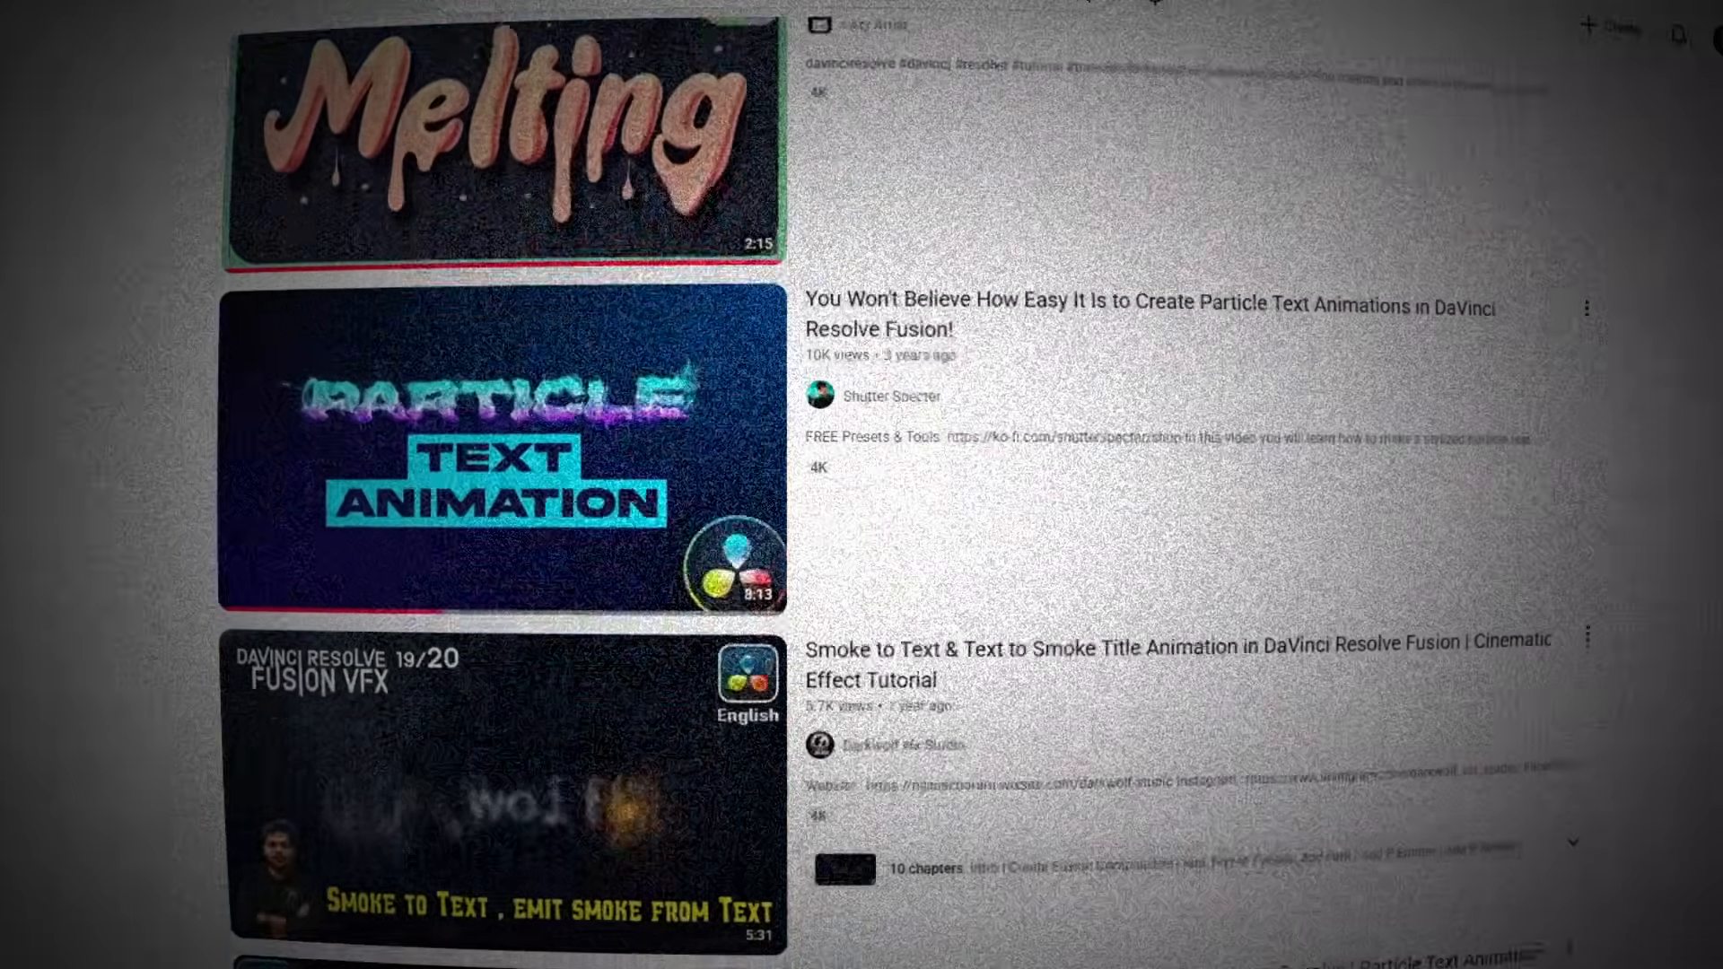
scroll(897, 485, down, 8)
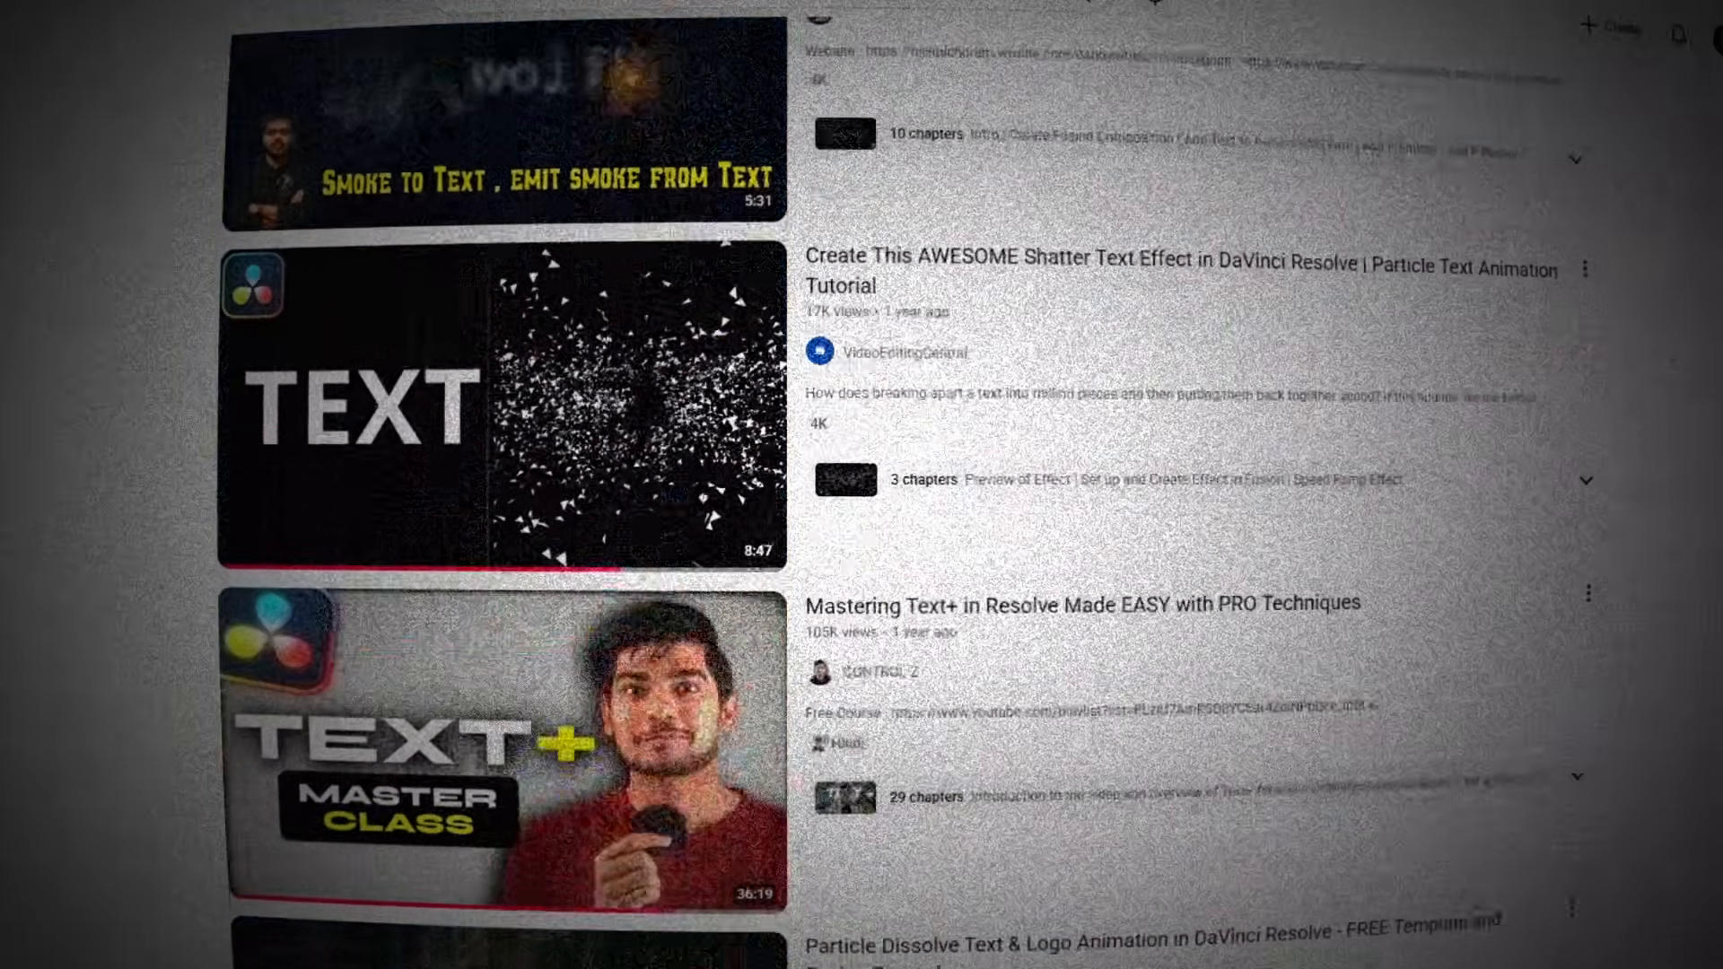
scroll(897, 484, down, 8)
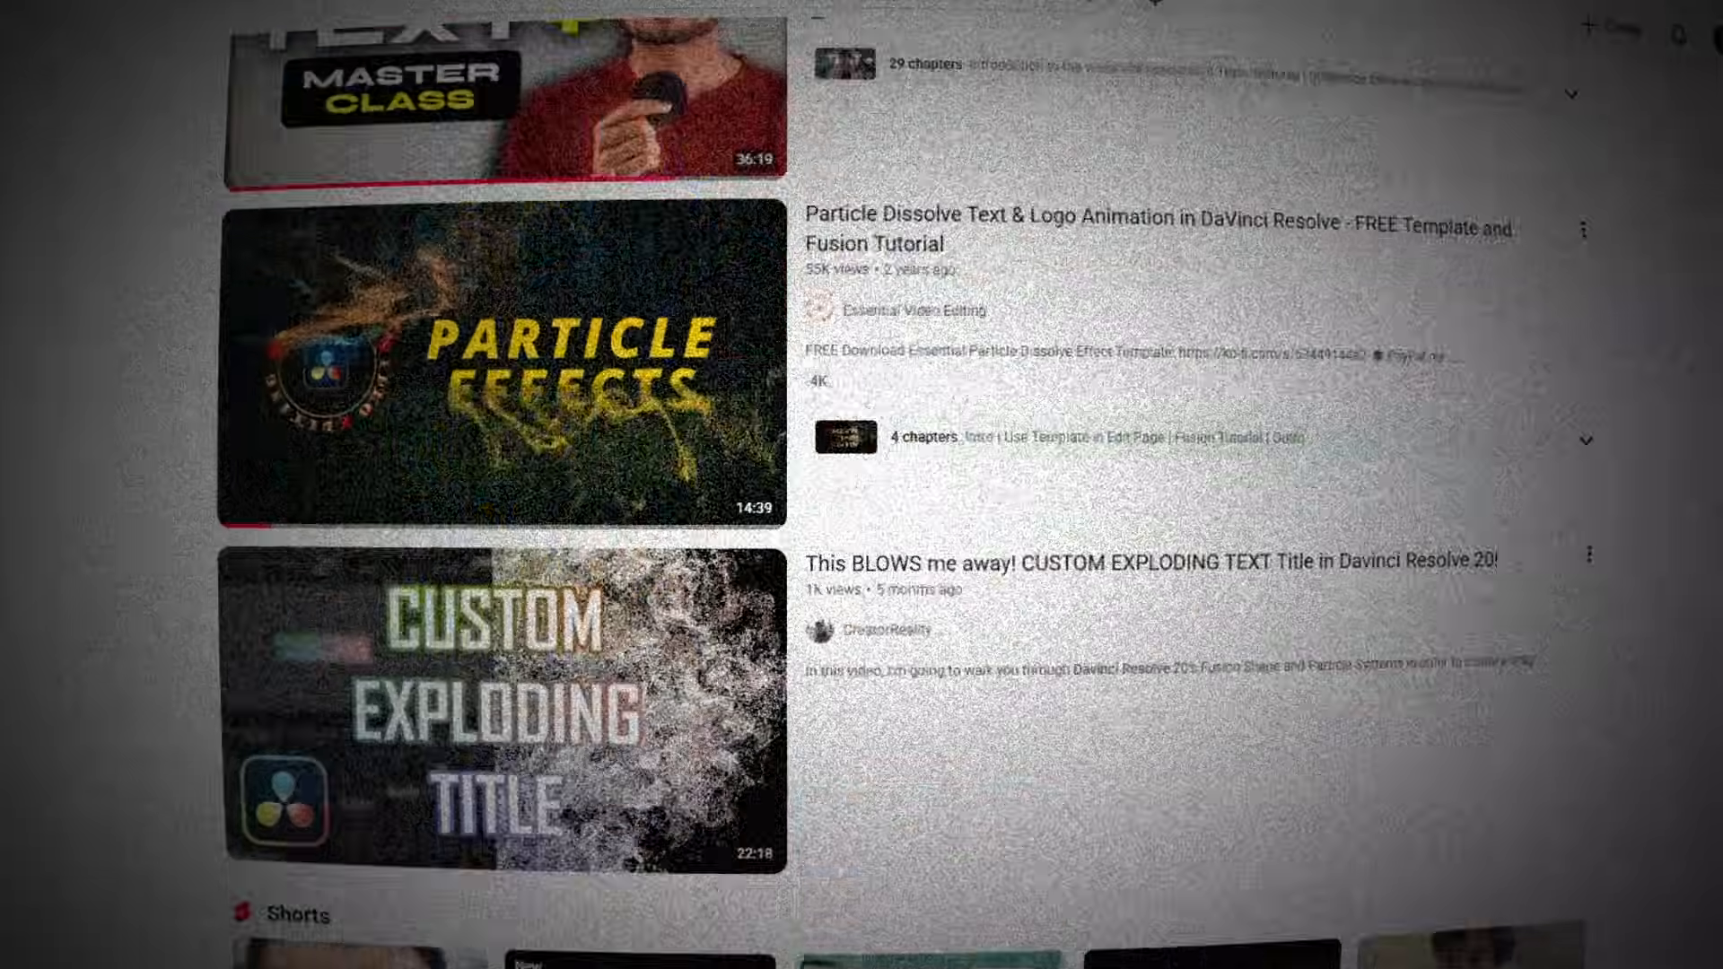
scroll(898, 484, down, 8)
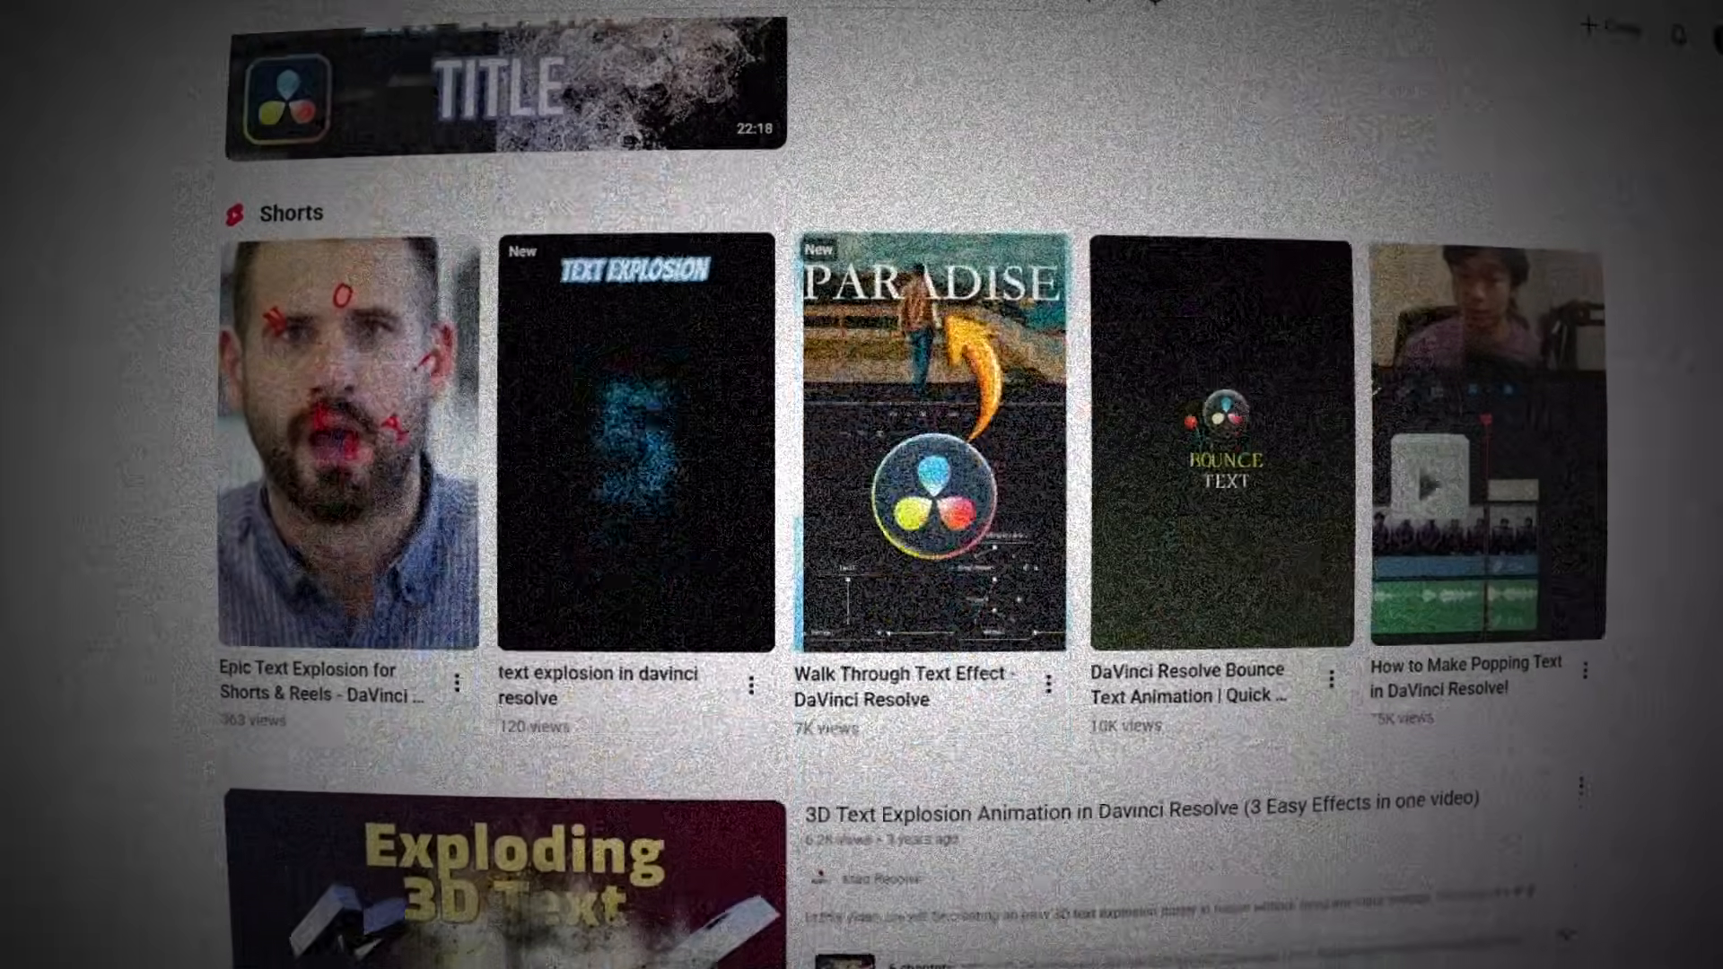
scroll(897, 485, down, 5)
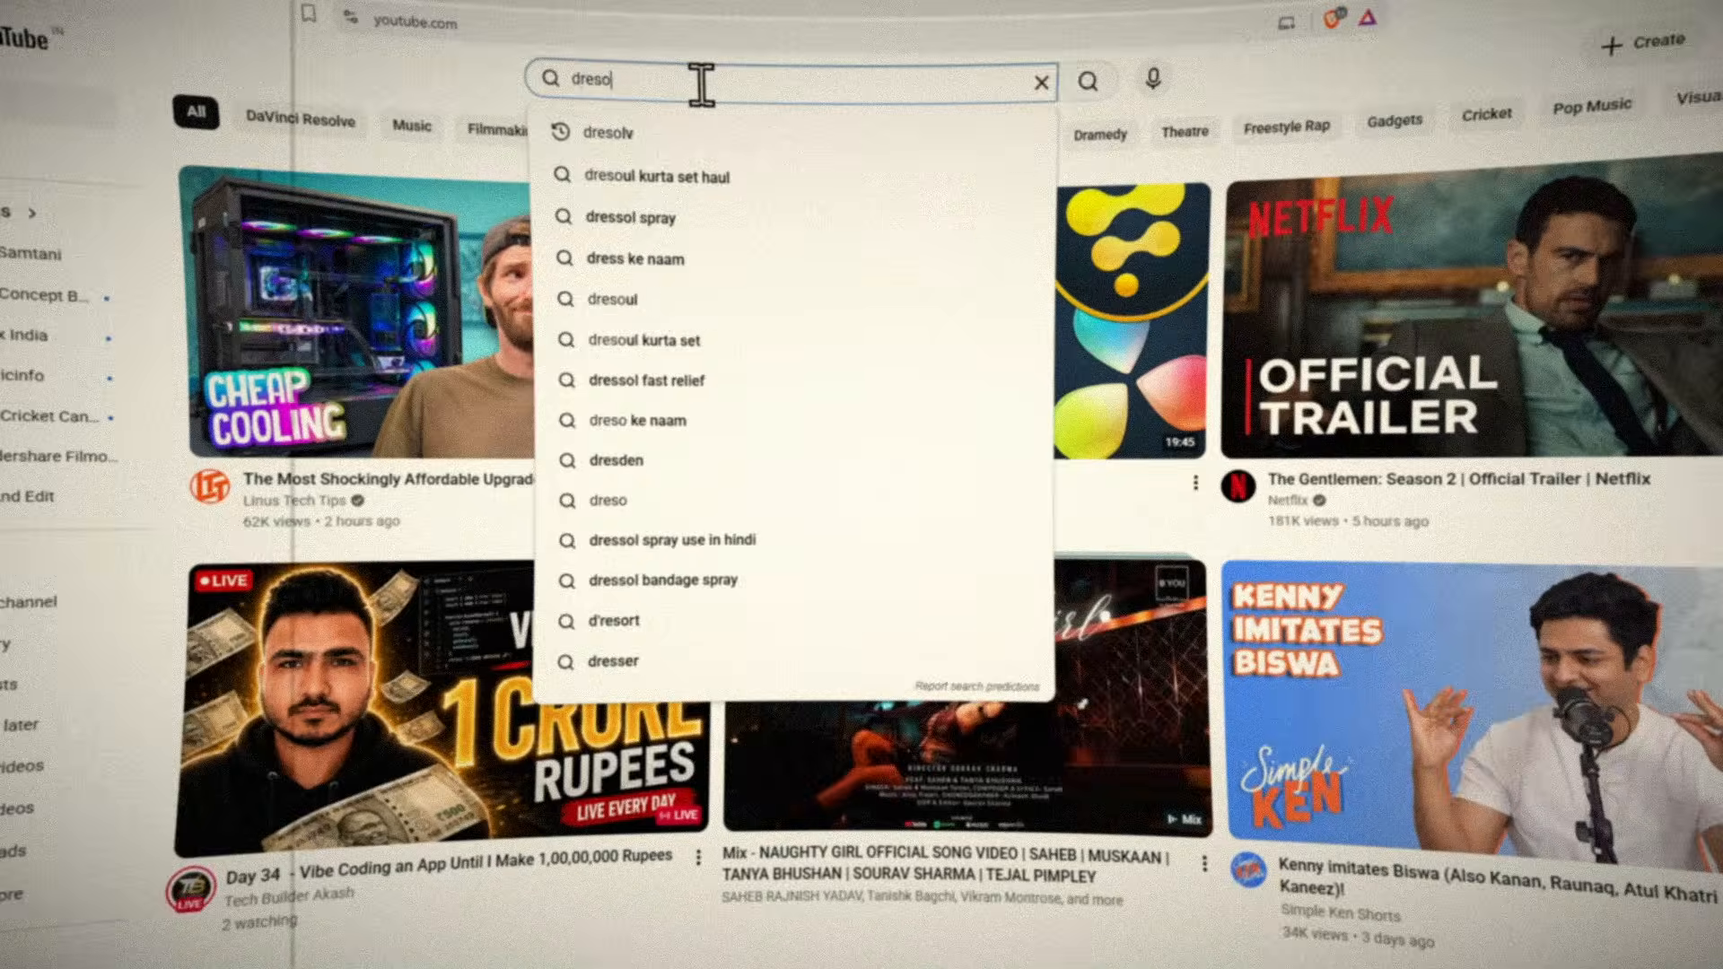
Step: Search YouTube for dresolv, visit the DResolv channel and open its members-only video
key(Return)
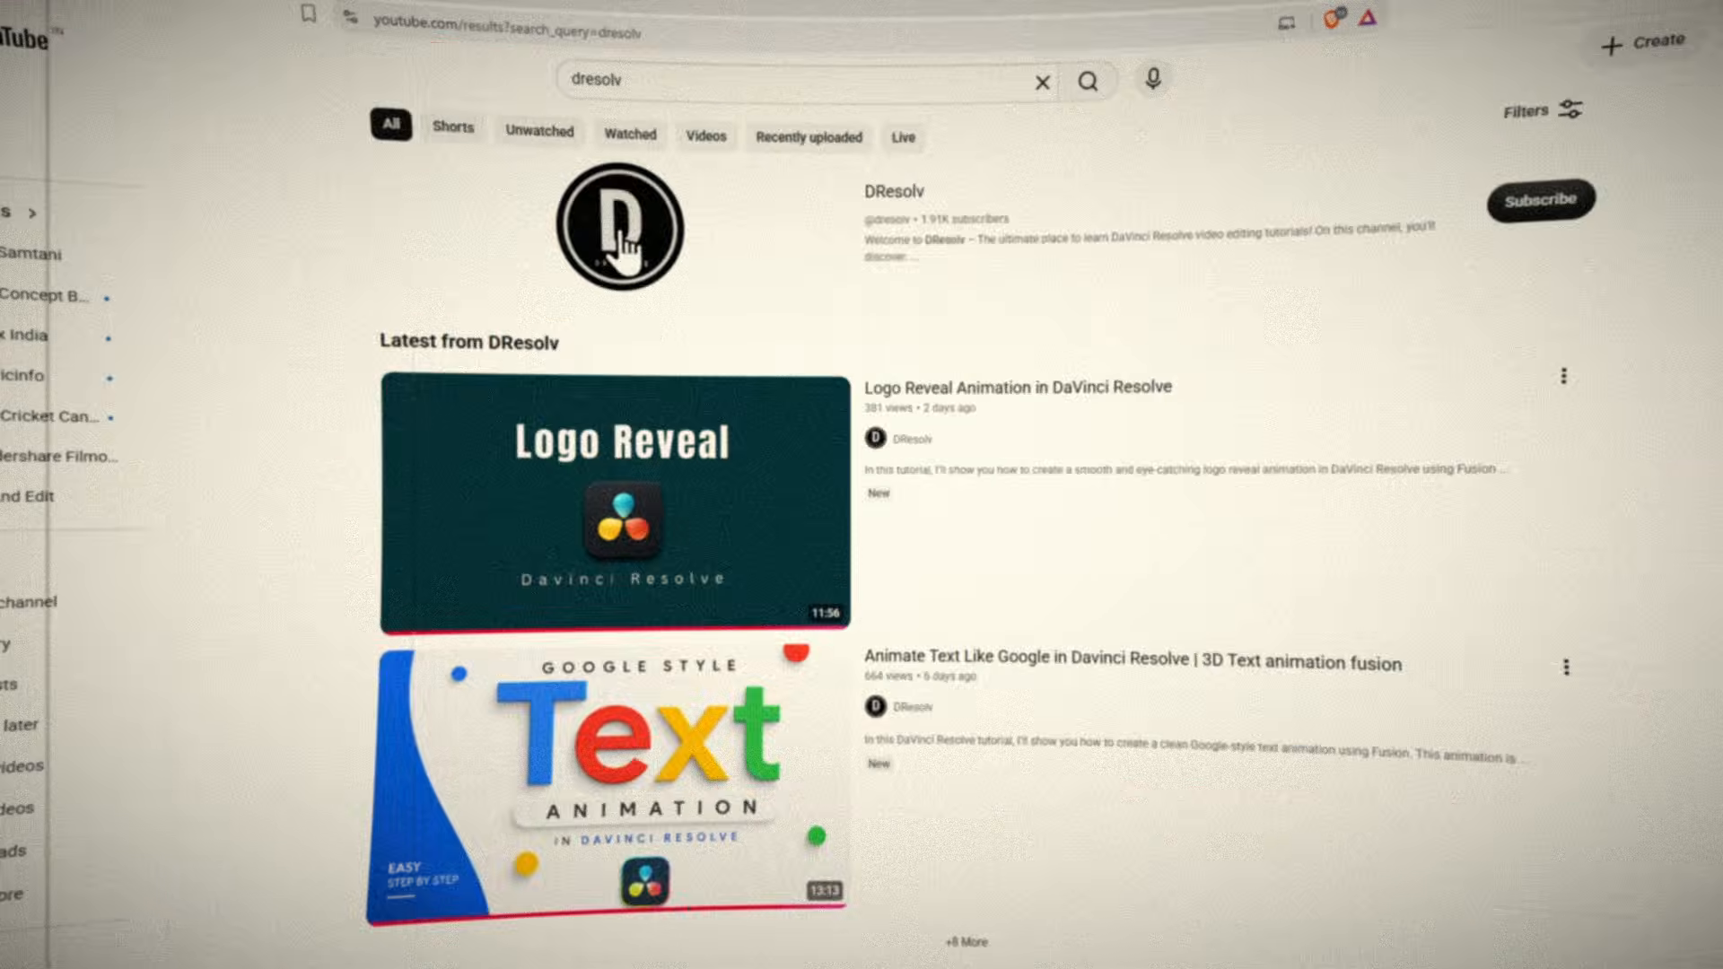
click(624, 251)
click(604, 529)
click(539, 665)
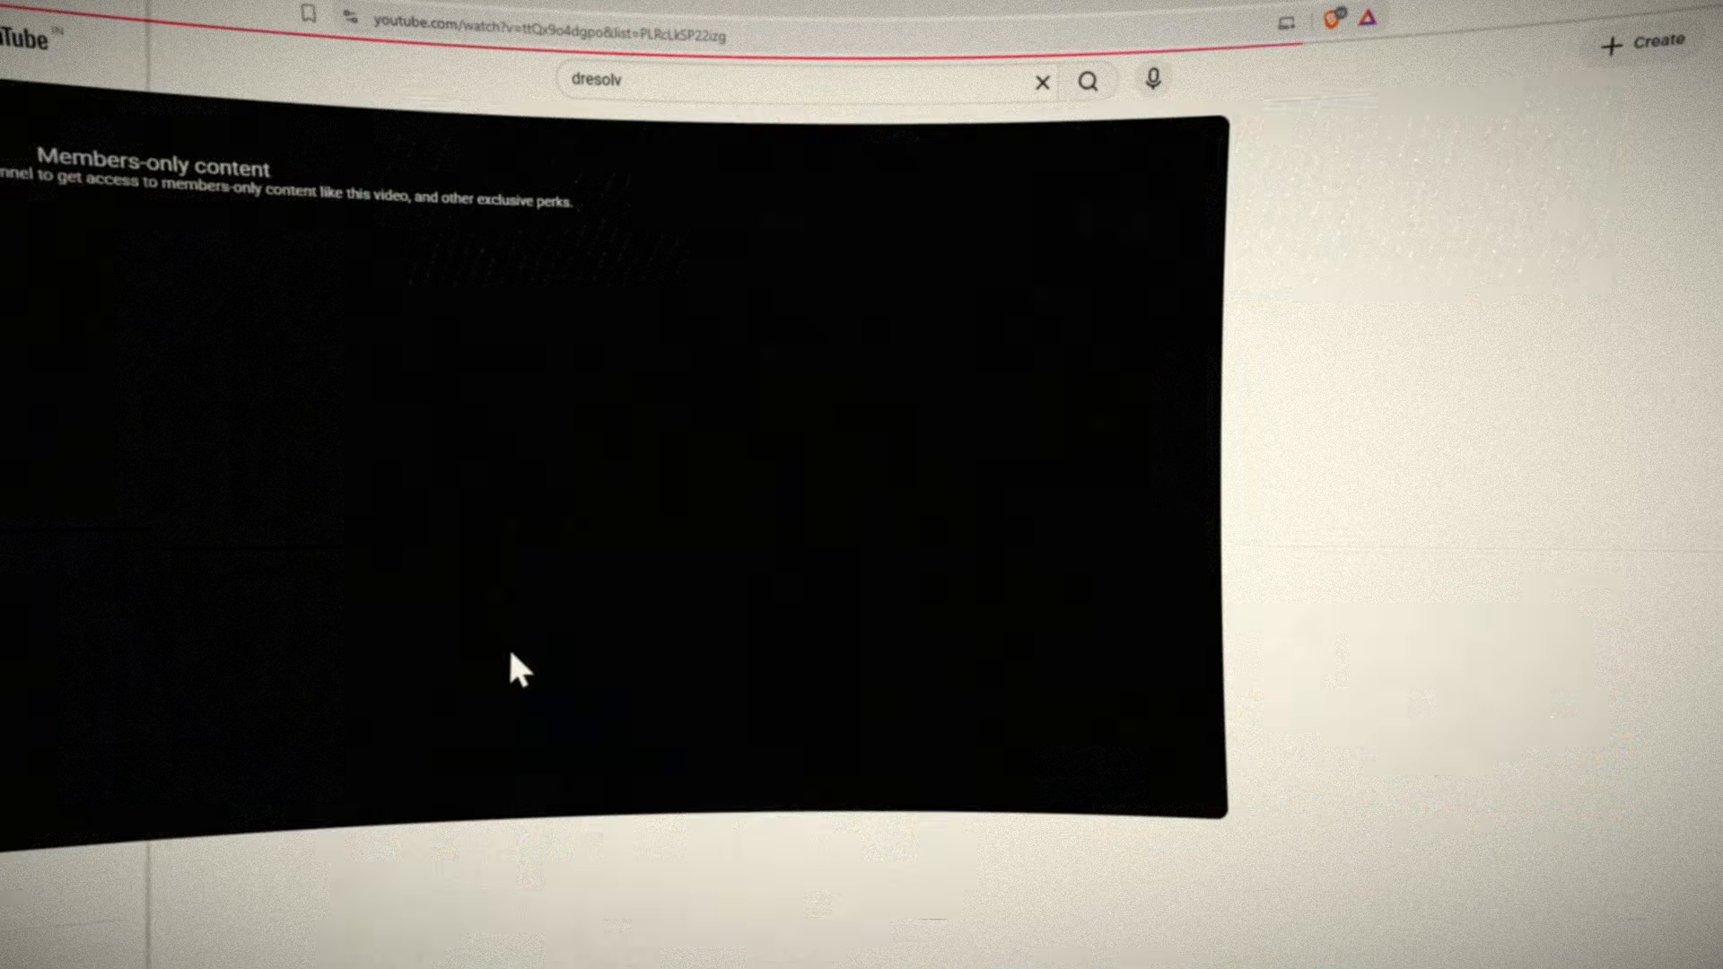
click(1112, 220)
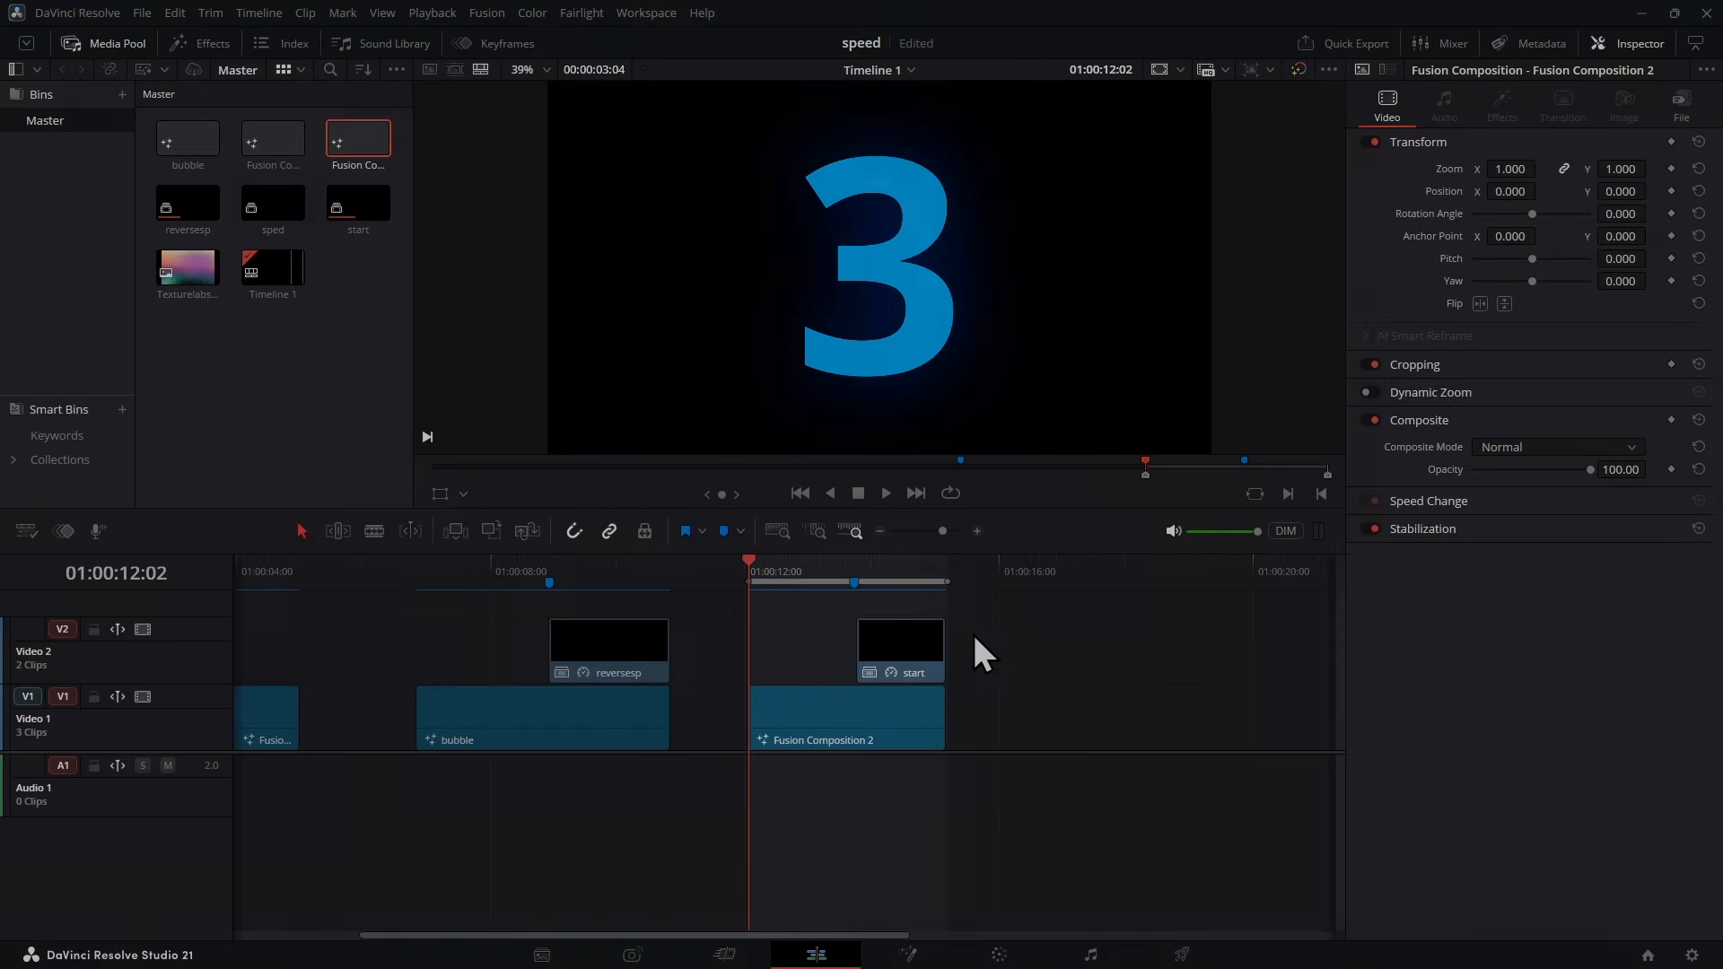
Step: Switch to DaVinci Resolve and review the existing countdown and bubble text compositions on the timeline
drag(781, 563, 950, 561)
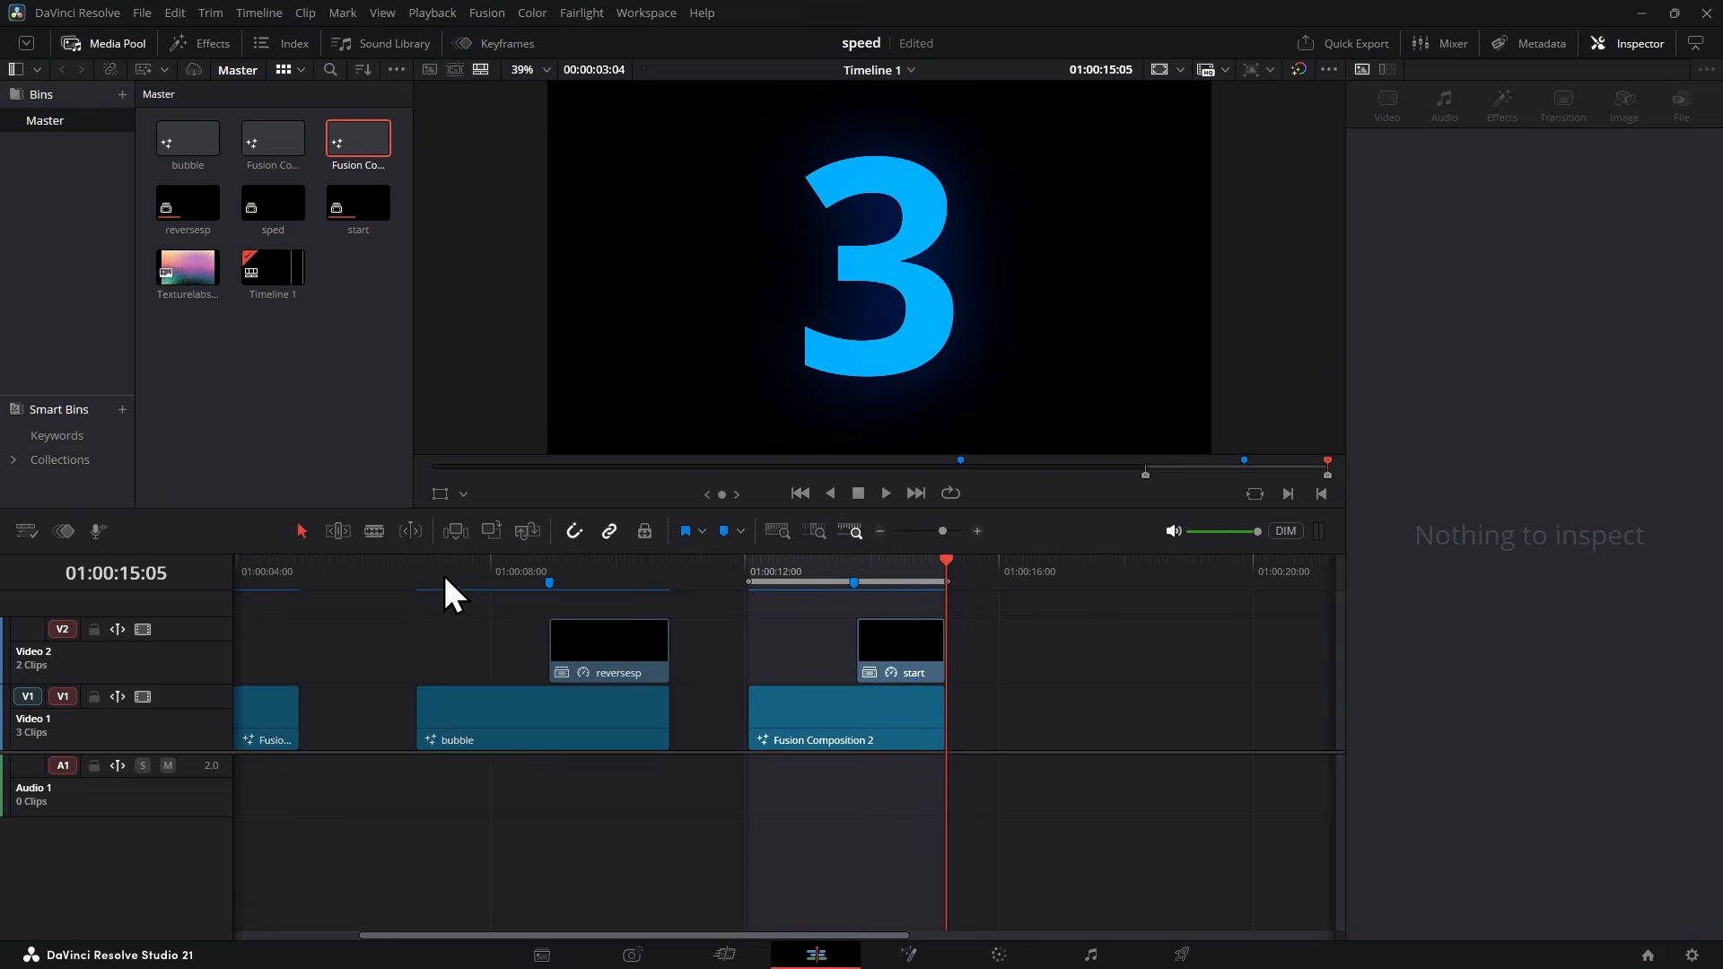
drag(445, 577, 616, 577)
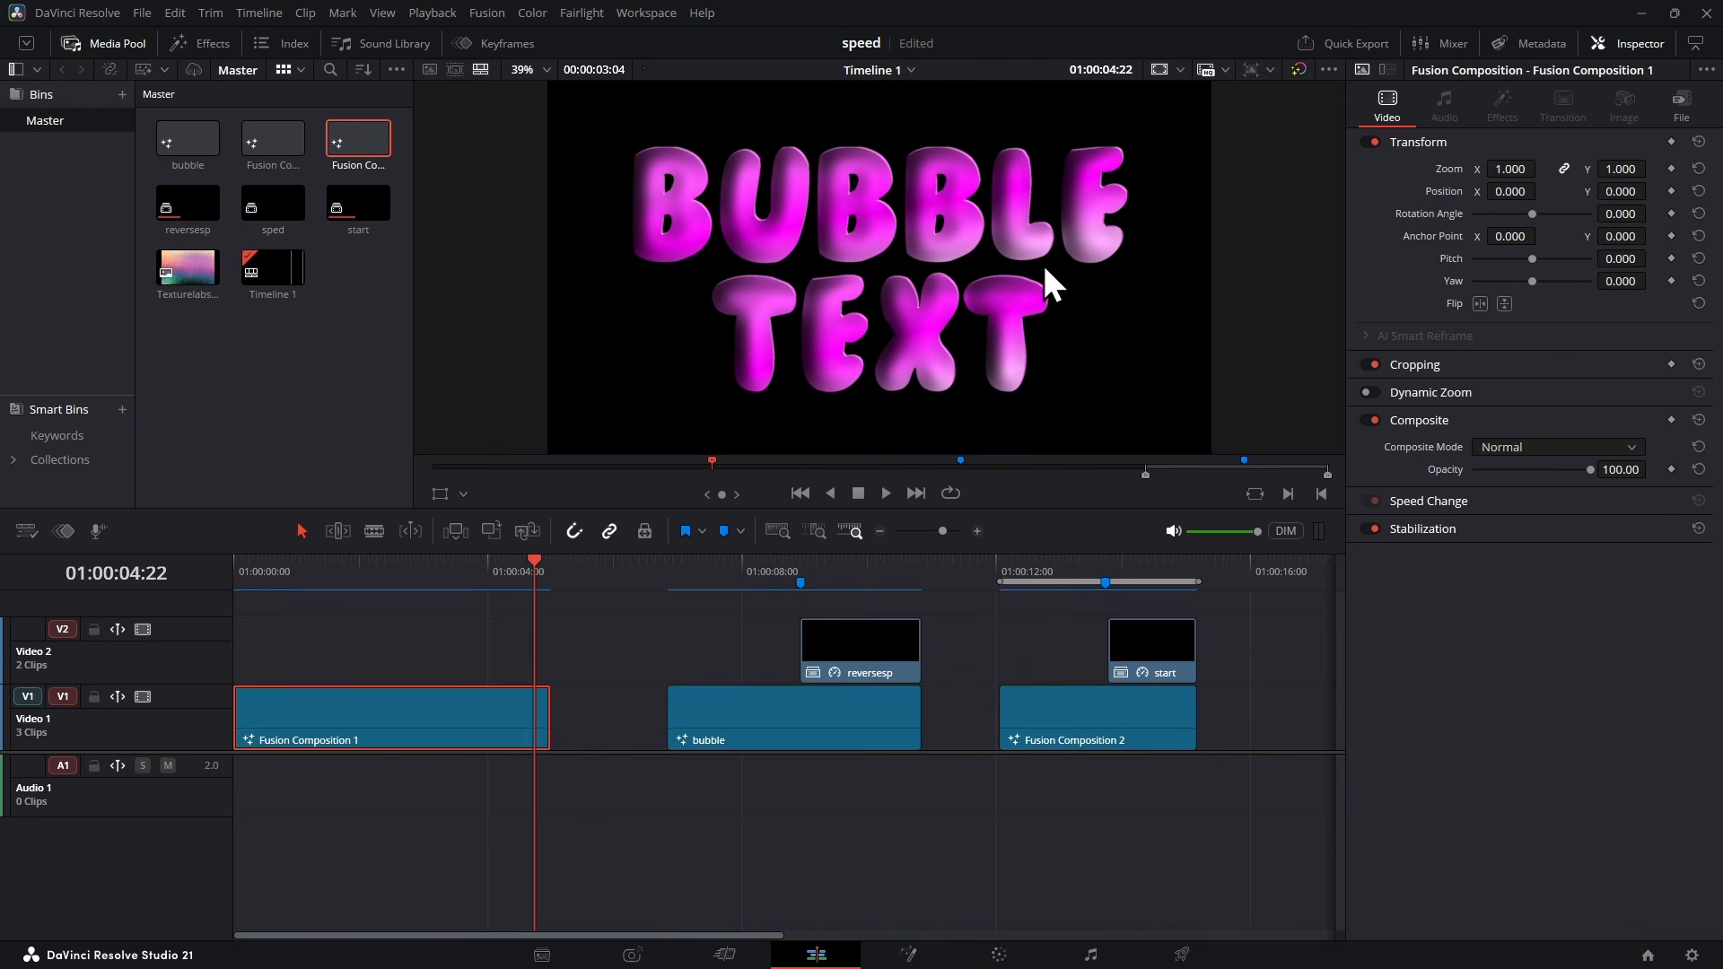
scroll(817, 639, right, 3)
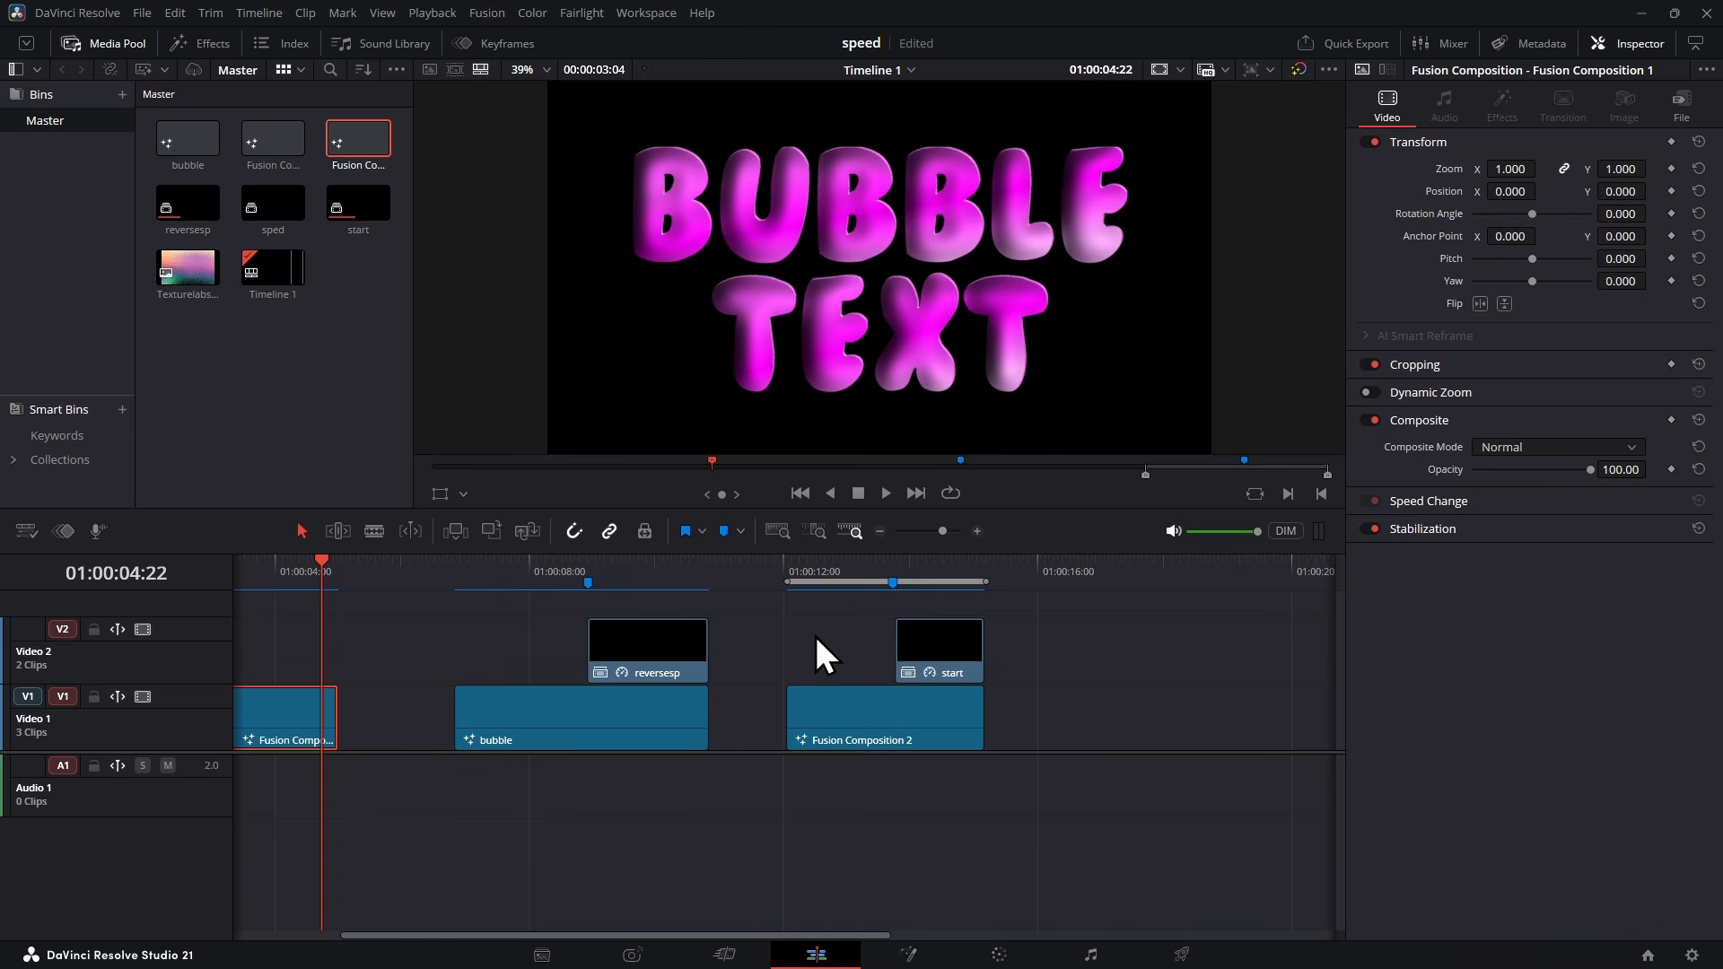
scroll(816, 635, right, 1)
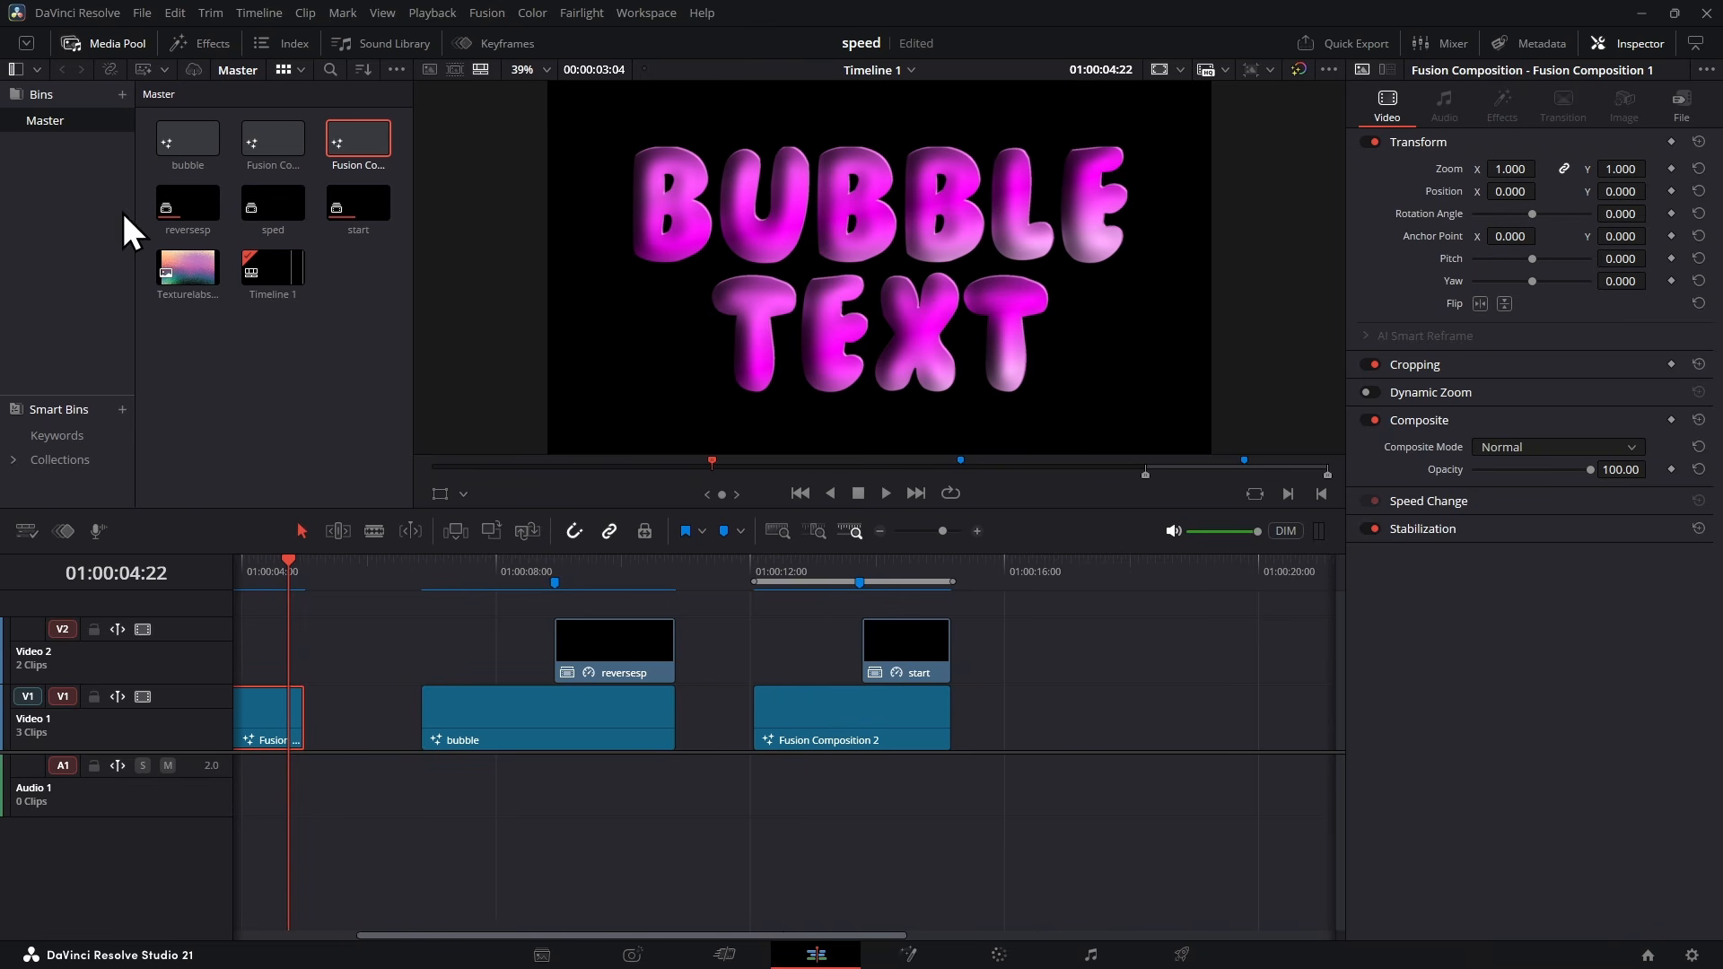
Step: Create a new Fusion composition clip named particals in the Master bin
right_click(210, 386)
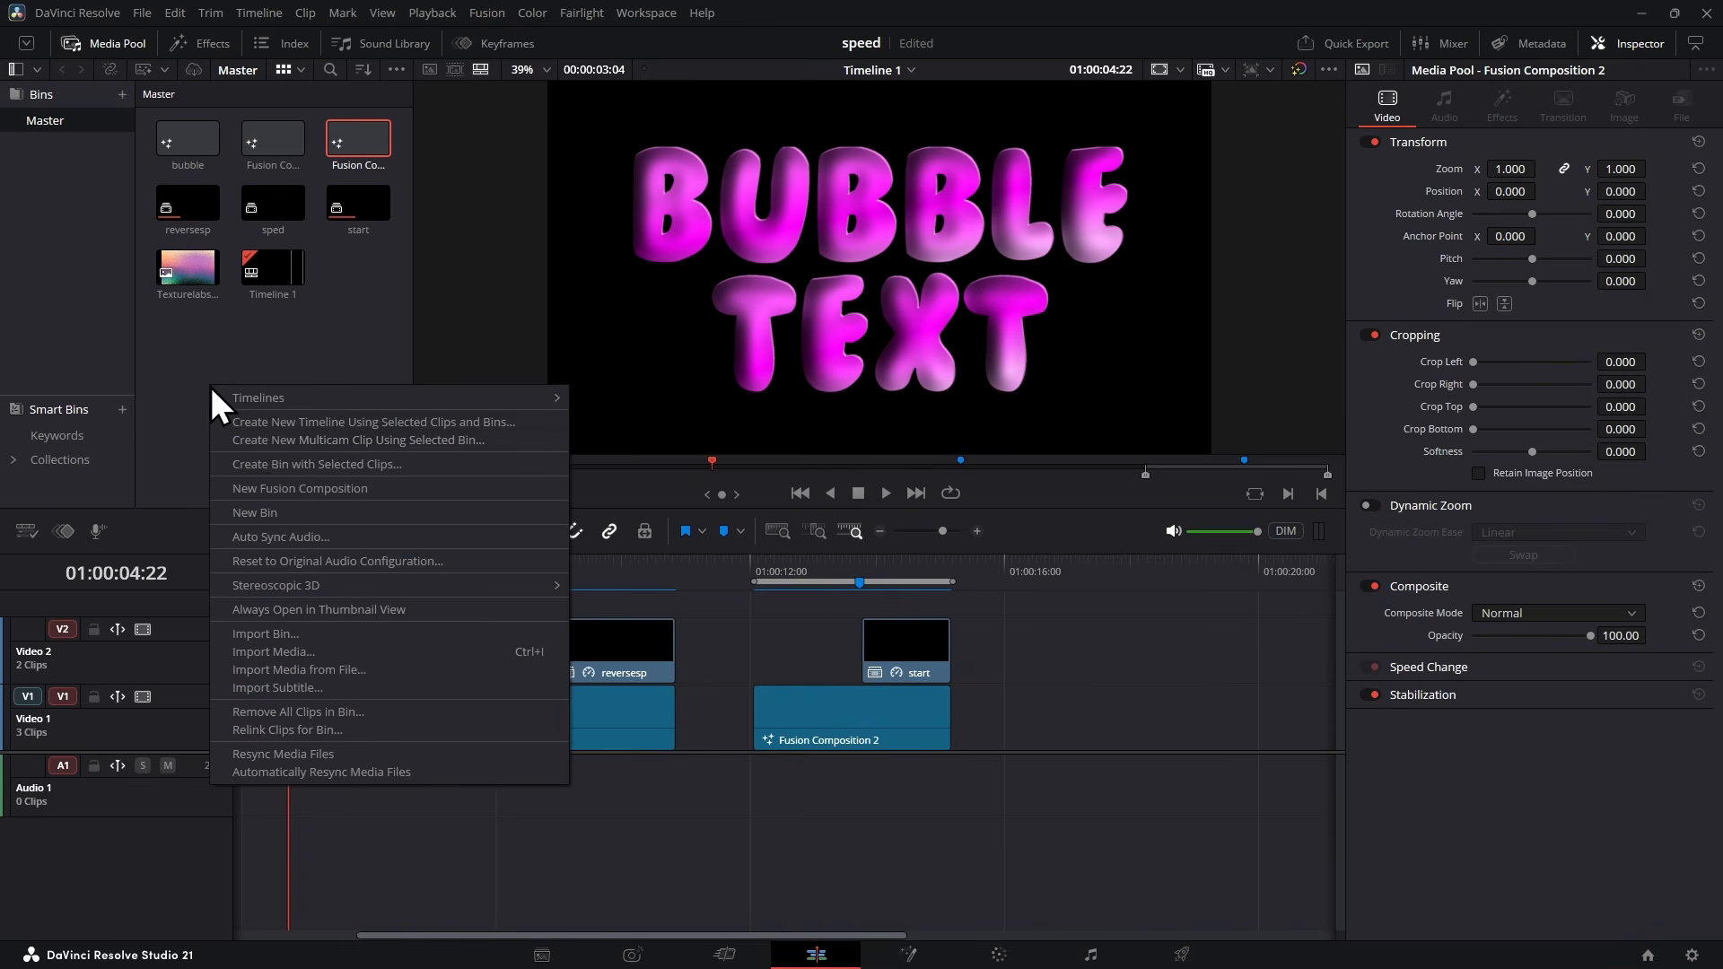
click(271, 488)
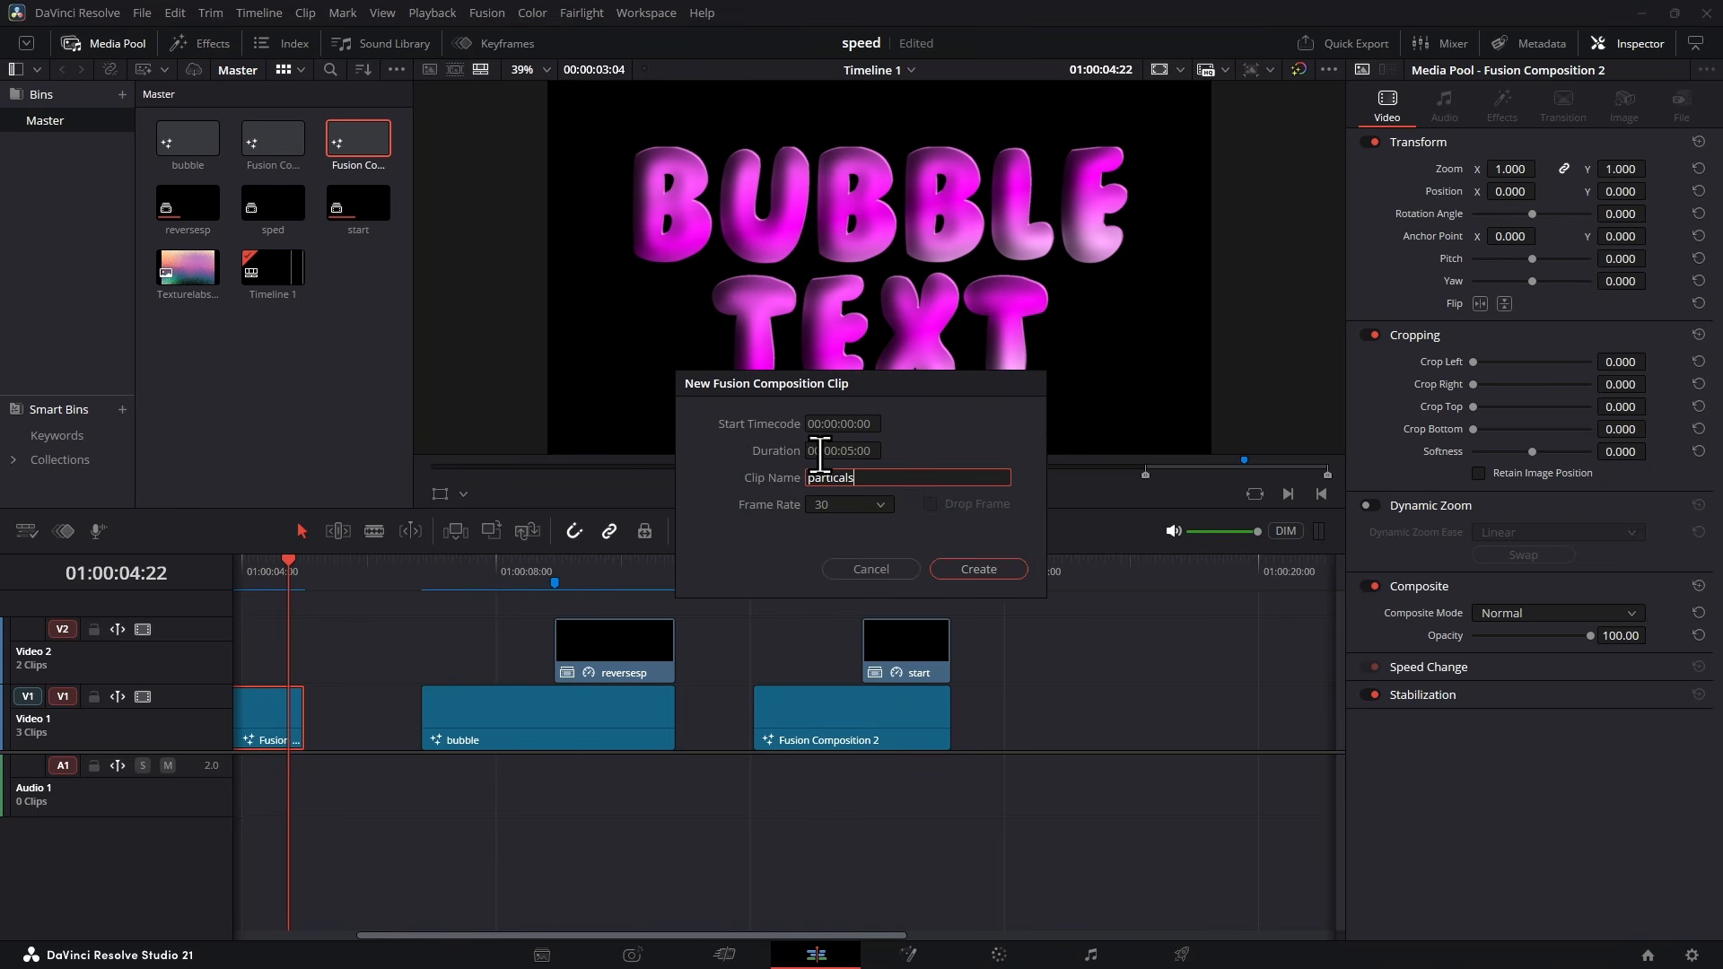
click(996, 566)
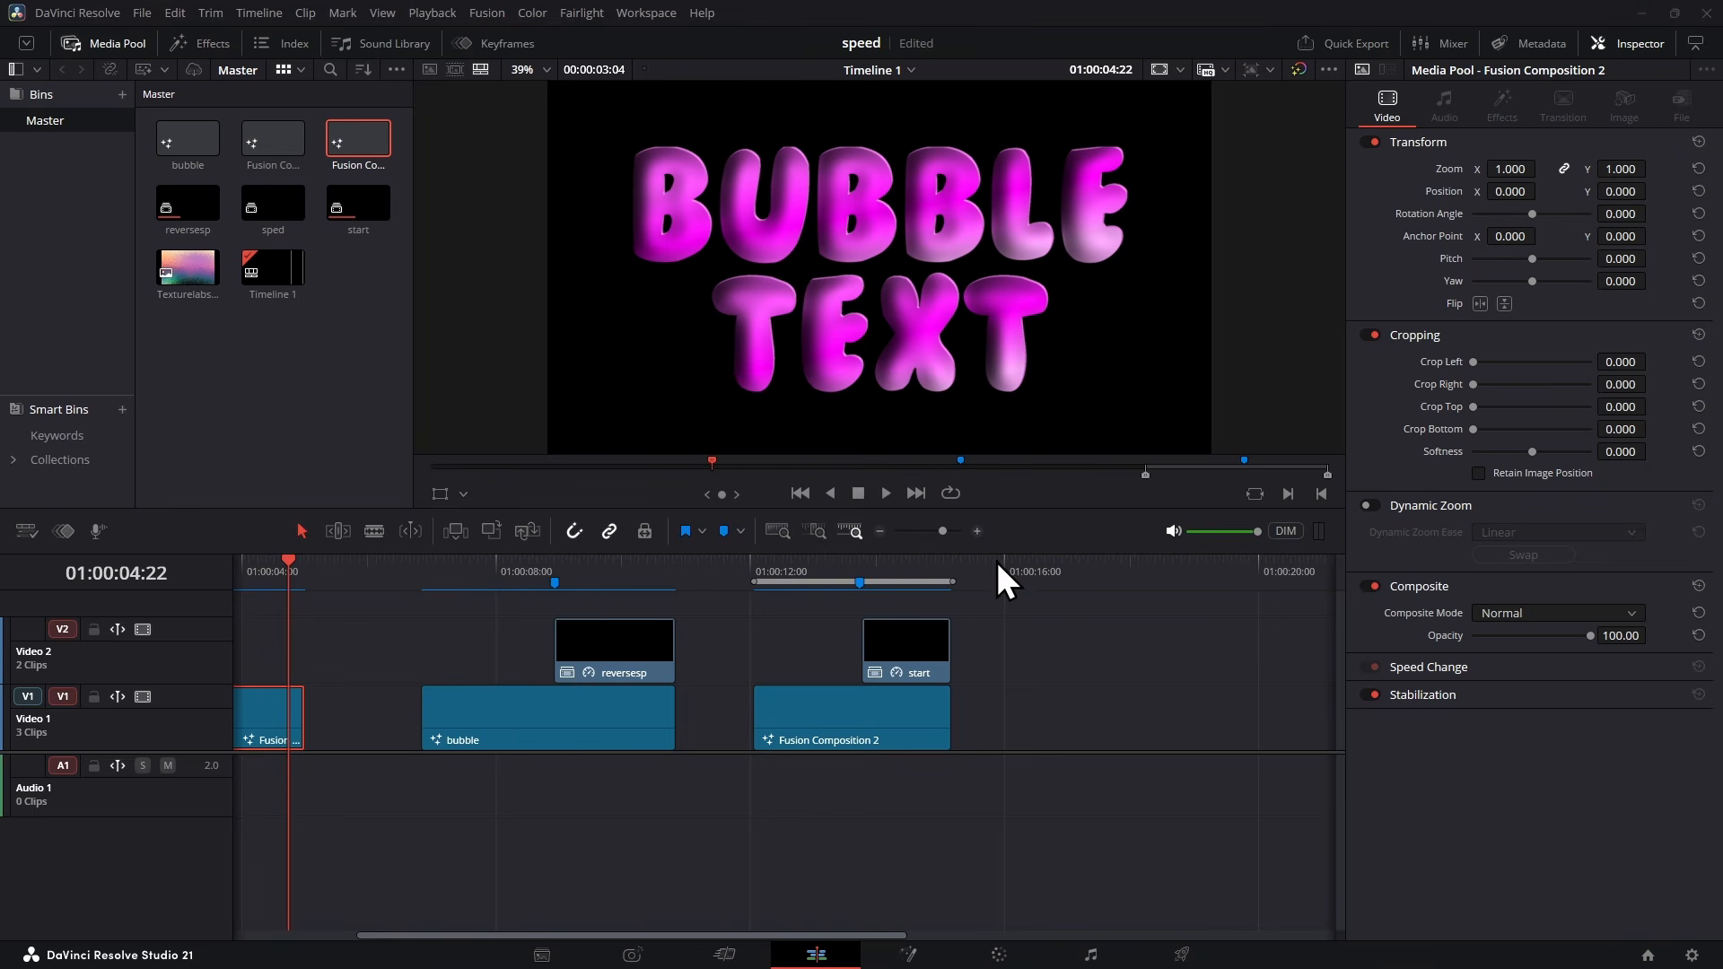
Step: Place the particals clip after Fusion Composition 2 on Video 1 and open it in Fusion
drag(185, 230, 997, 723)
right_click(1106, 718)
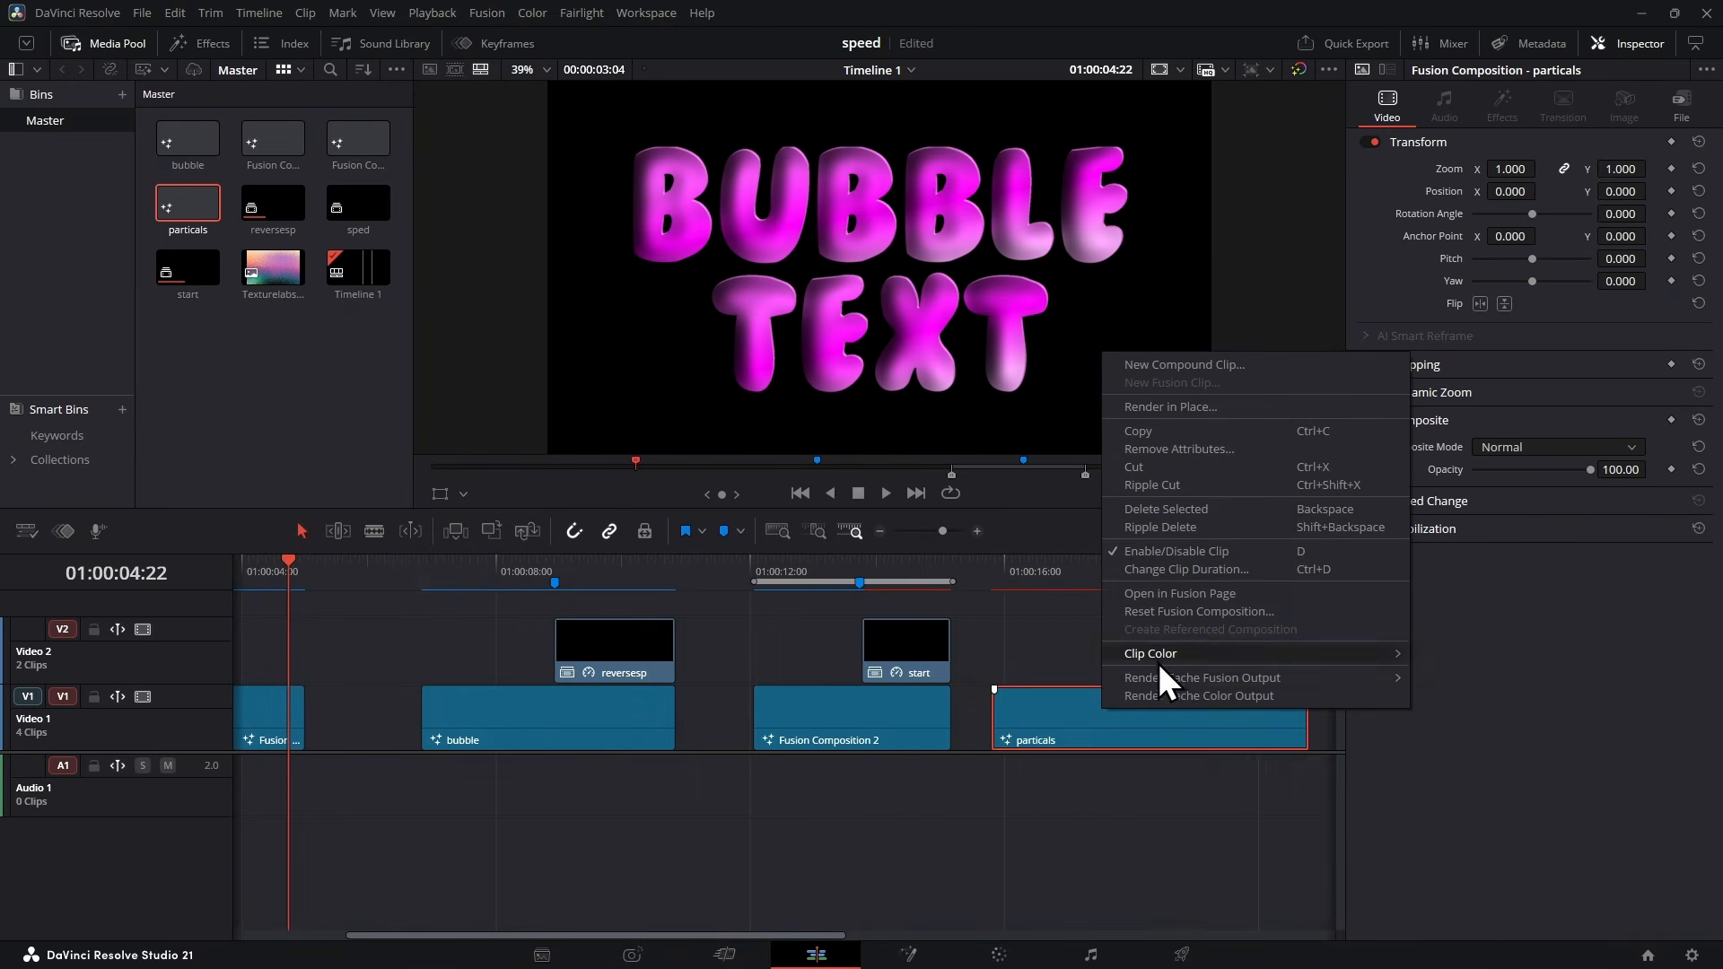
click(1204, 596)
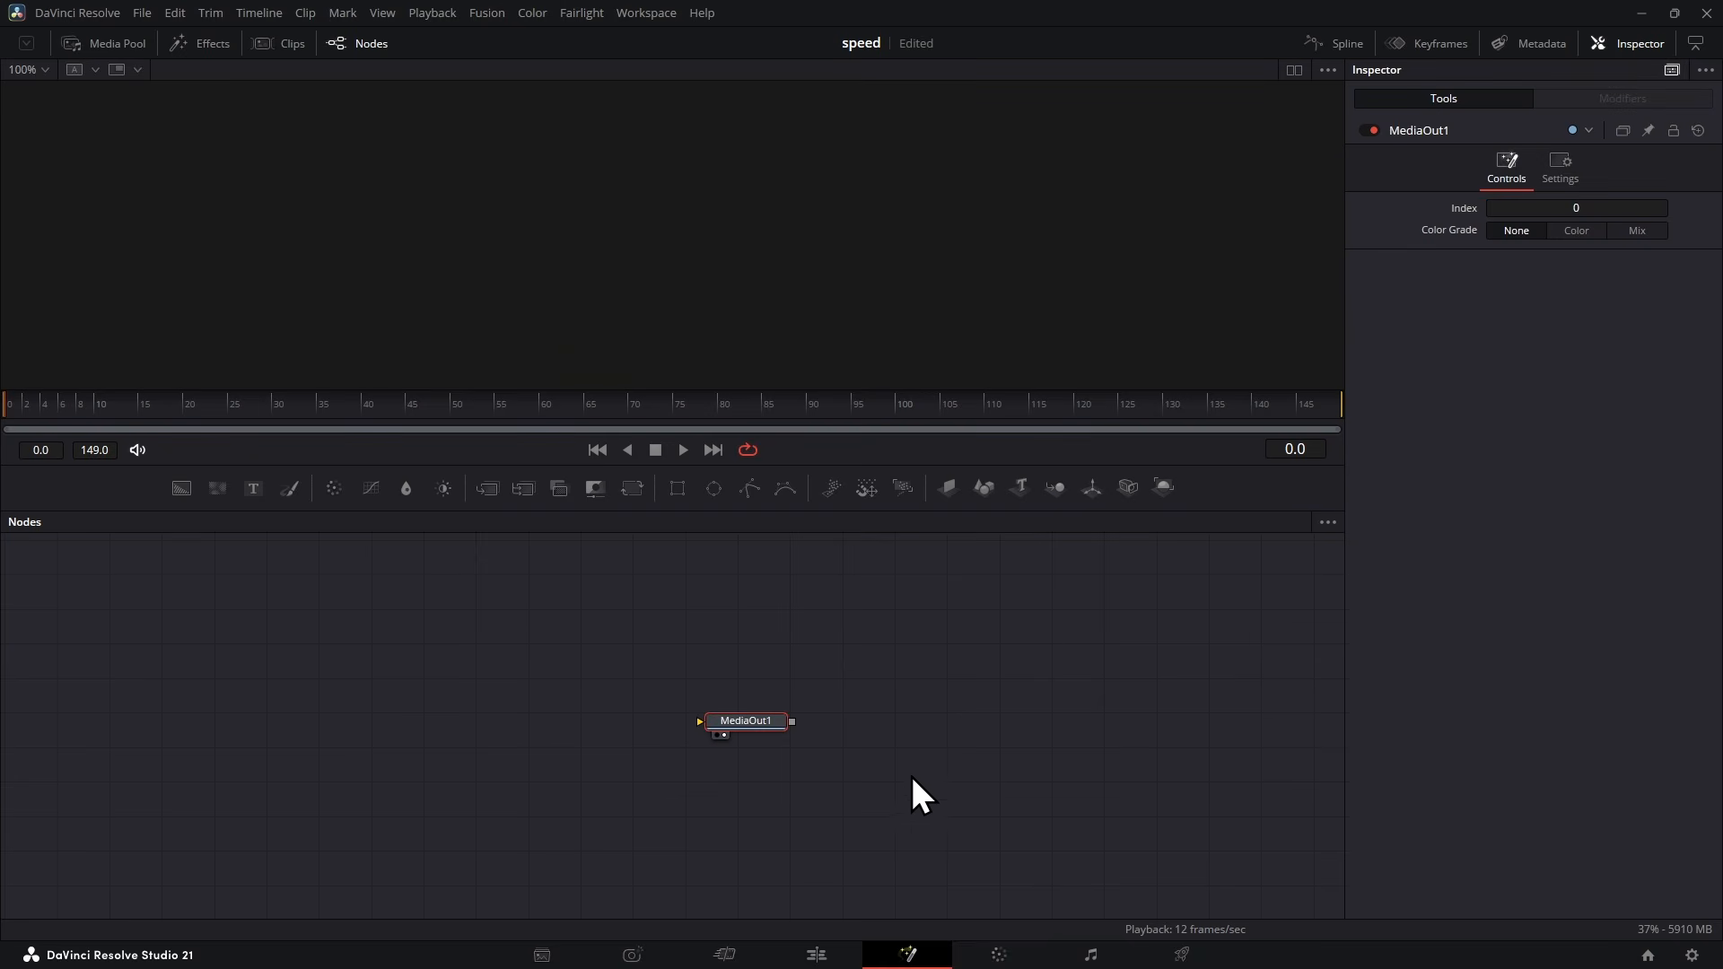
Step: Add a Background node and connect it to MediaOut1
drag(182, 502, 879, 826)
click(876, 827)
scroll(628, 597, up, 2)
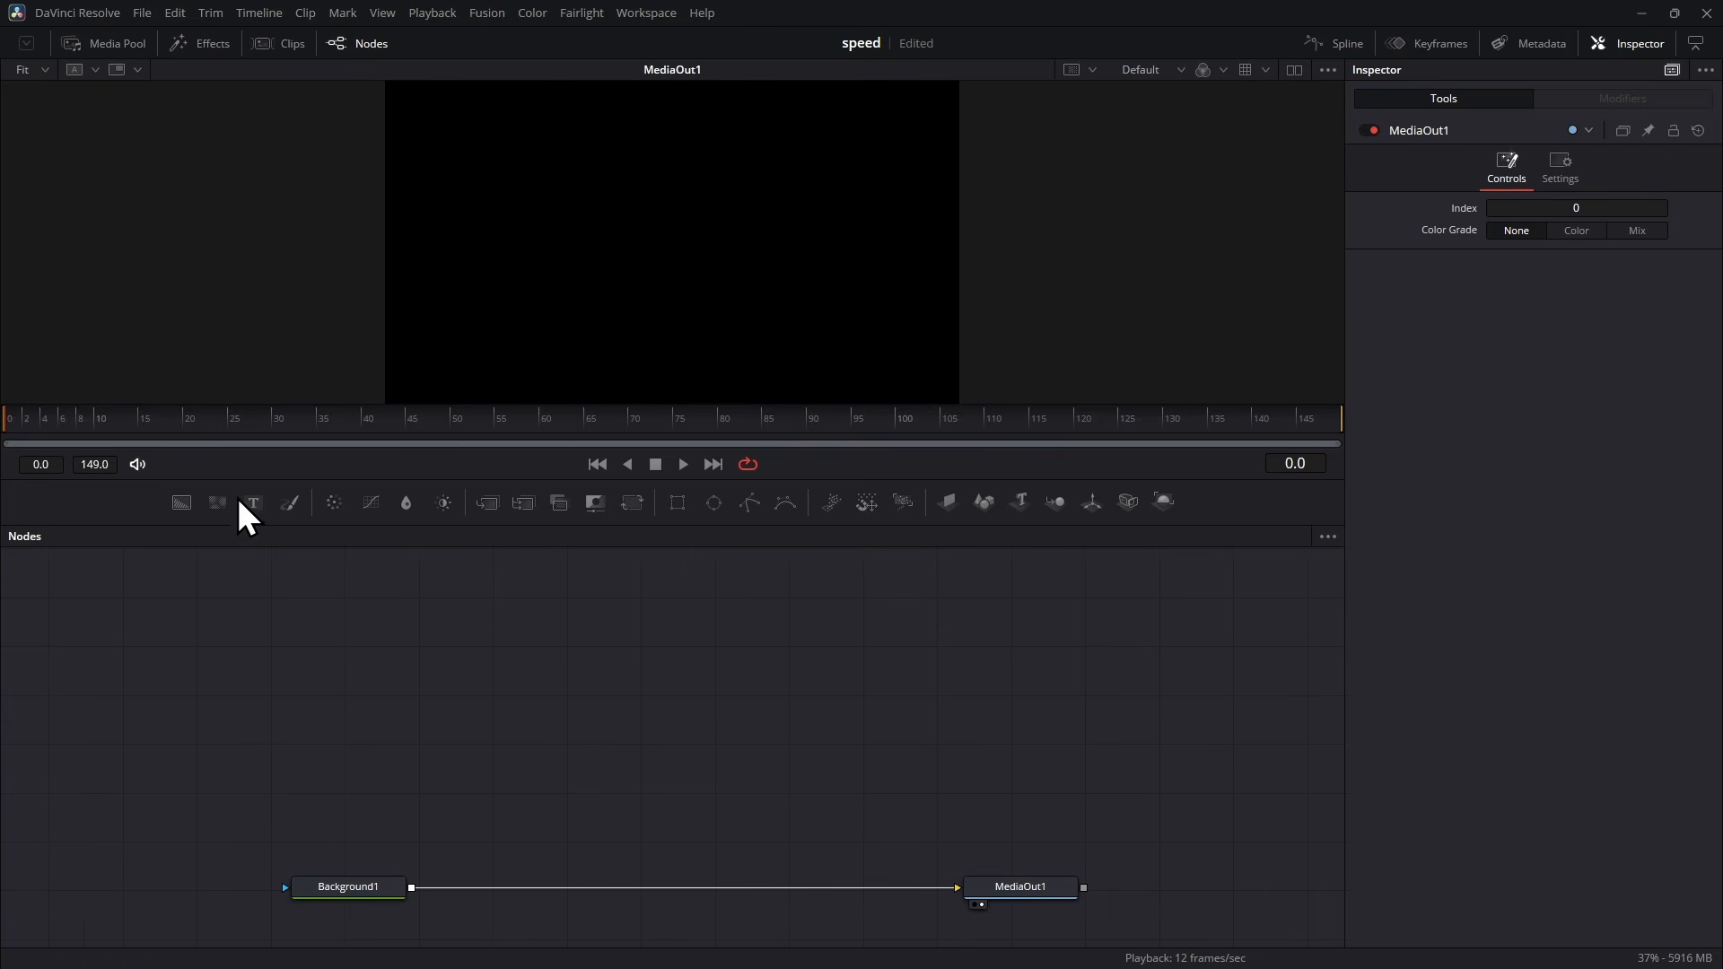
Step: Add a Text+ node above the background, show it in the viewer, and make it read 5 at size 0.7
drag(242, 504, 463, 698)
drag(462, 698, 620, 295)
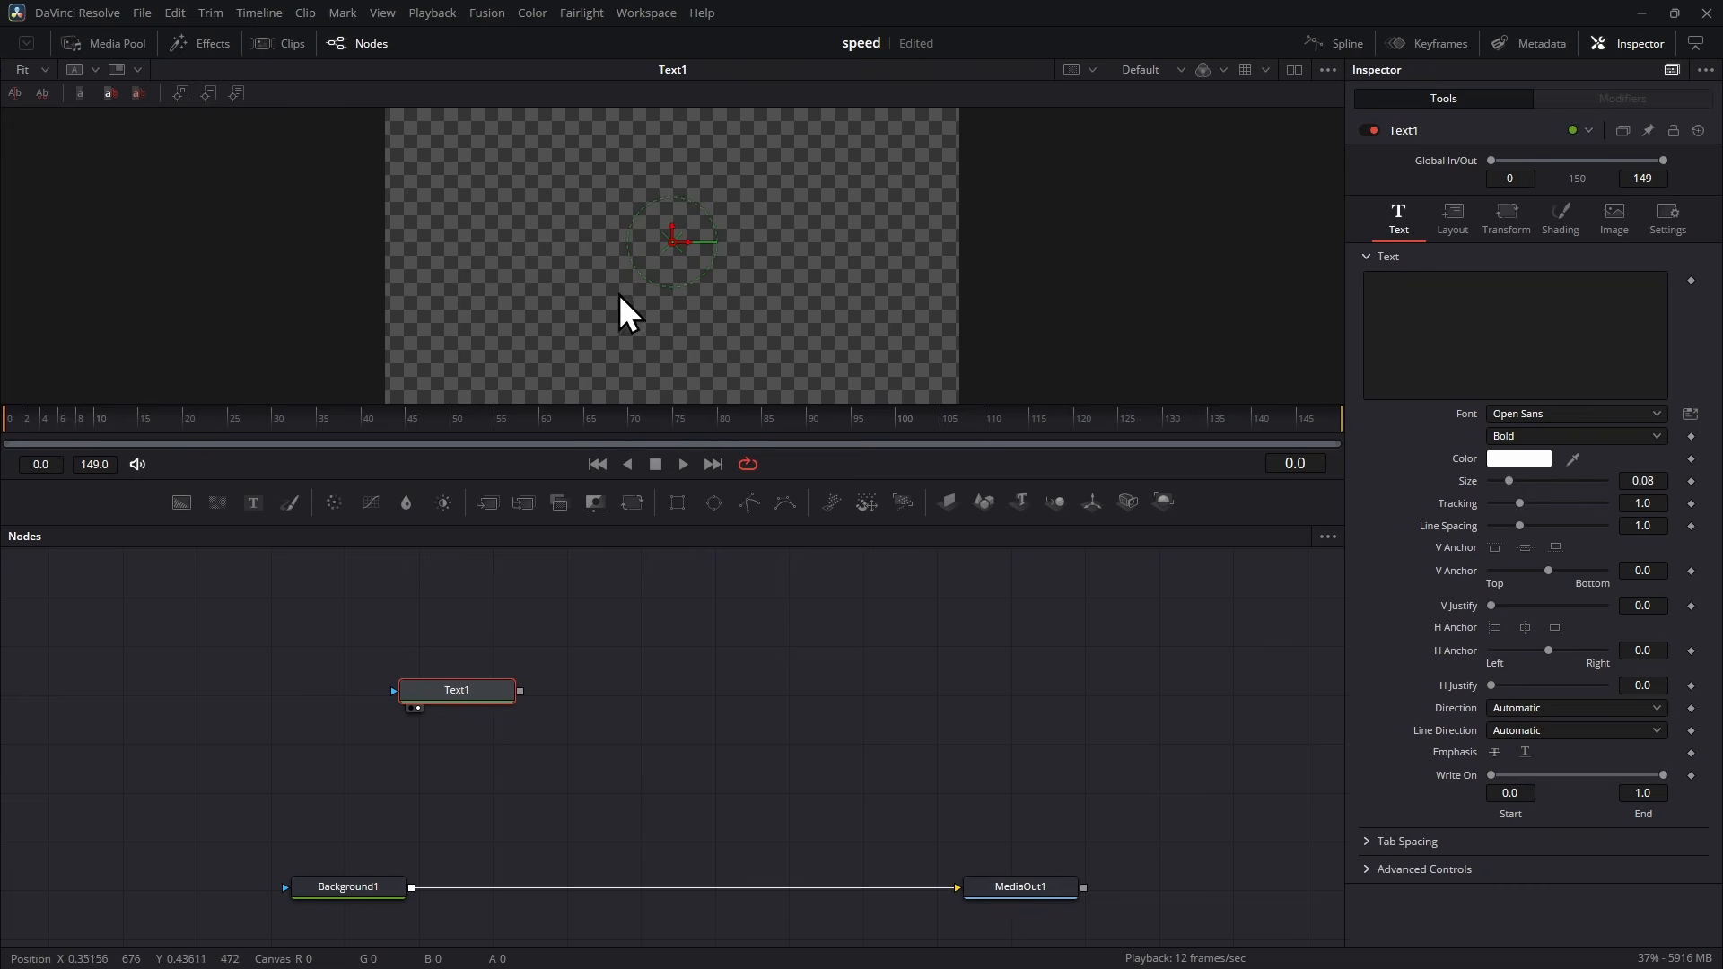
click(1424, 307)
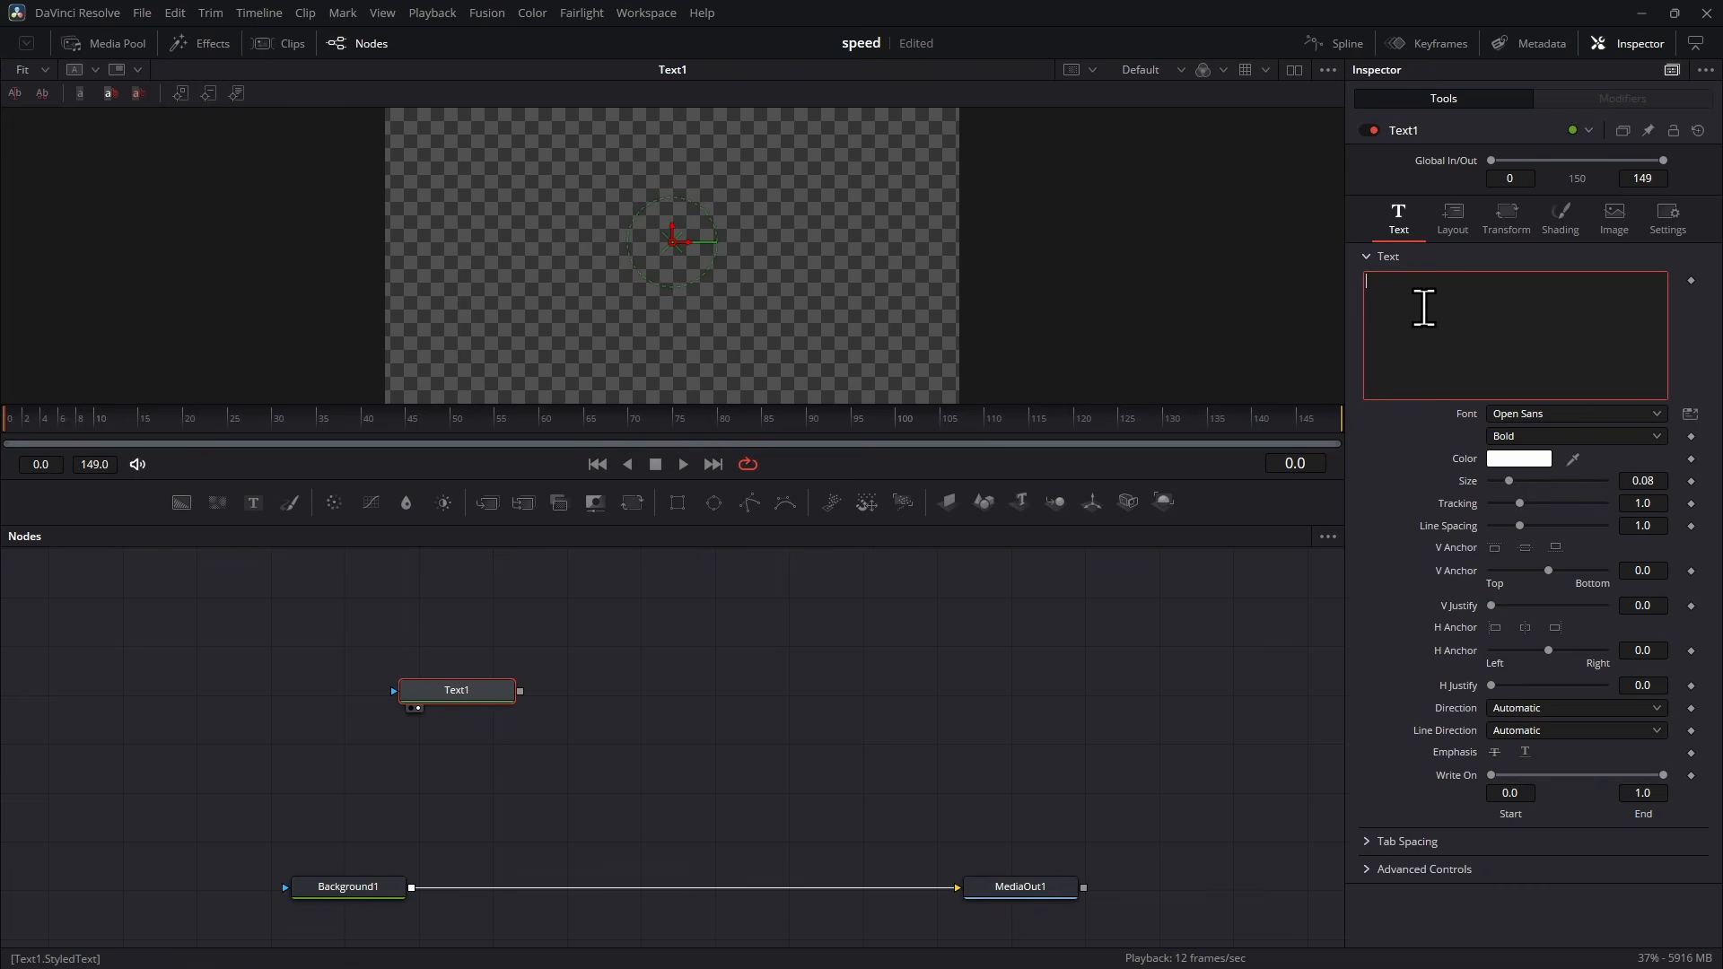
text(5)
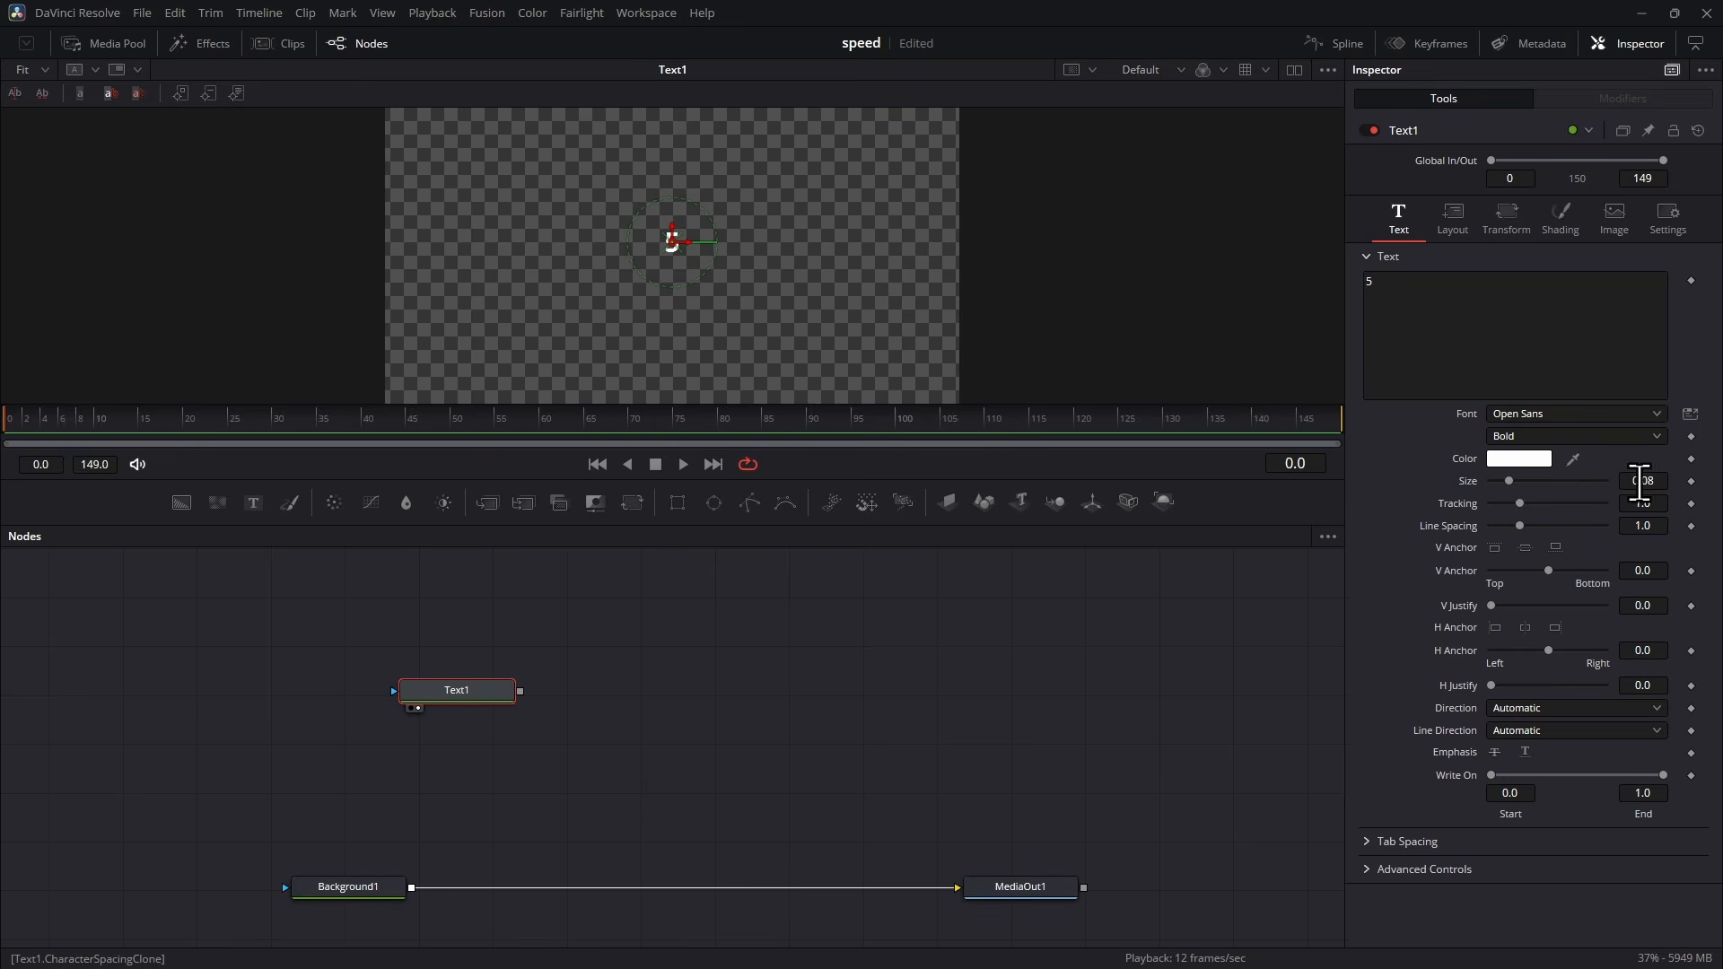
drag(1640, 482, 1642, 477)
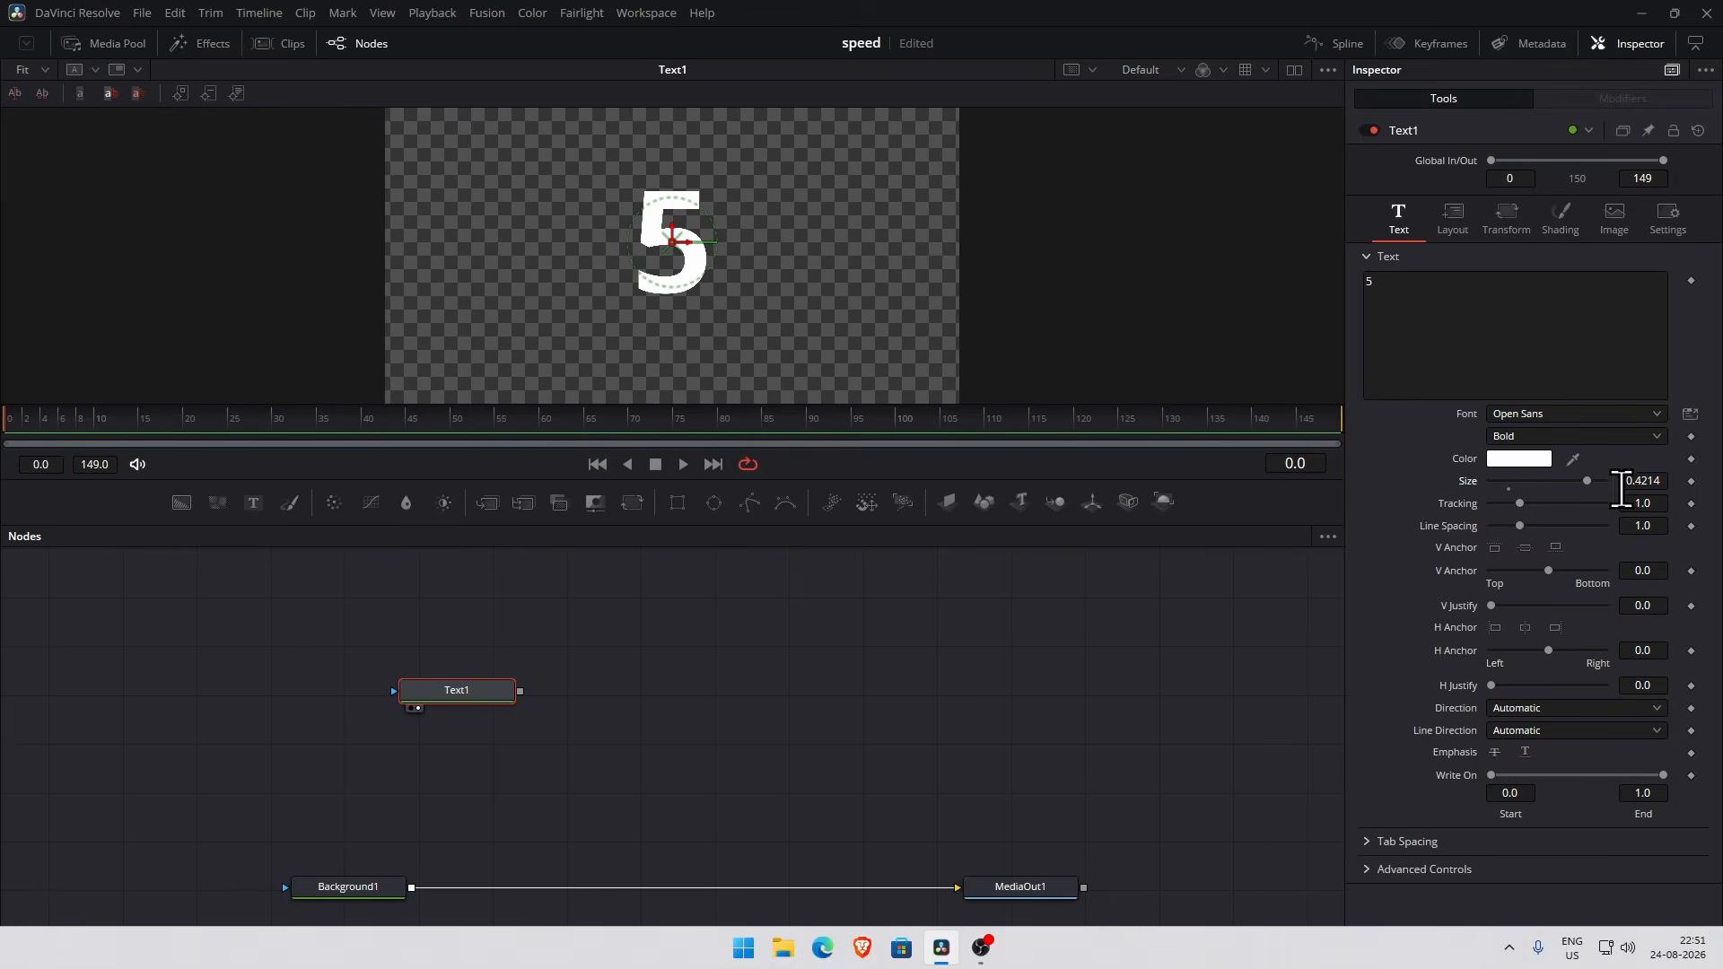
text(0.7)
key(Return)
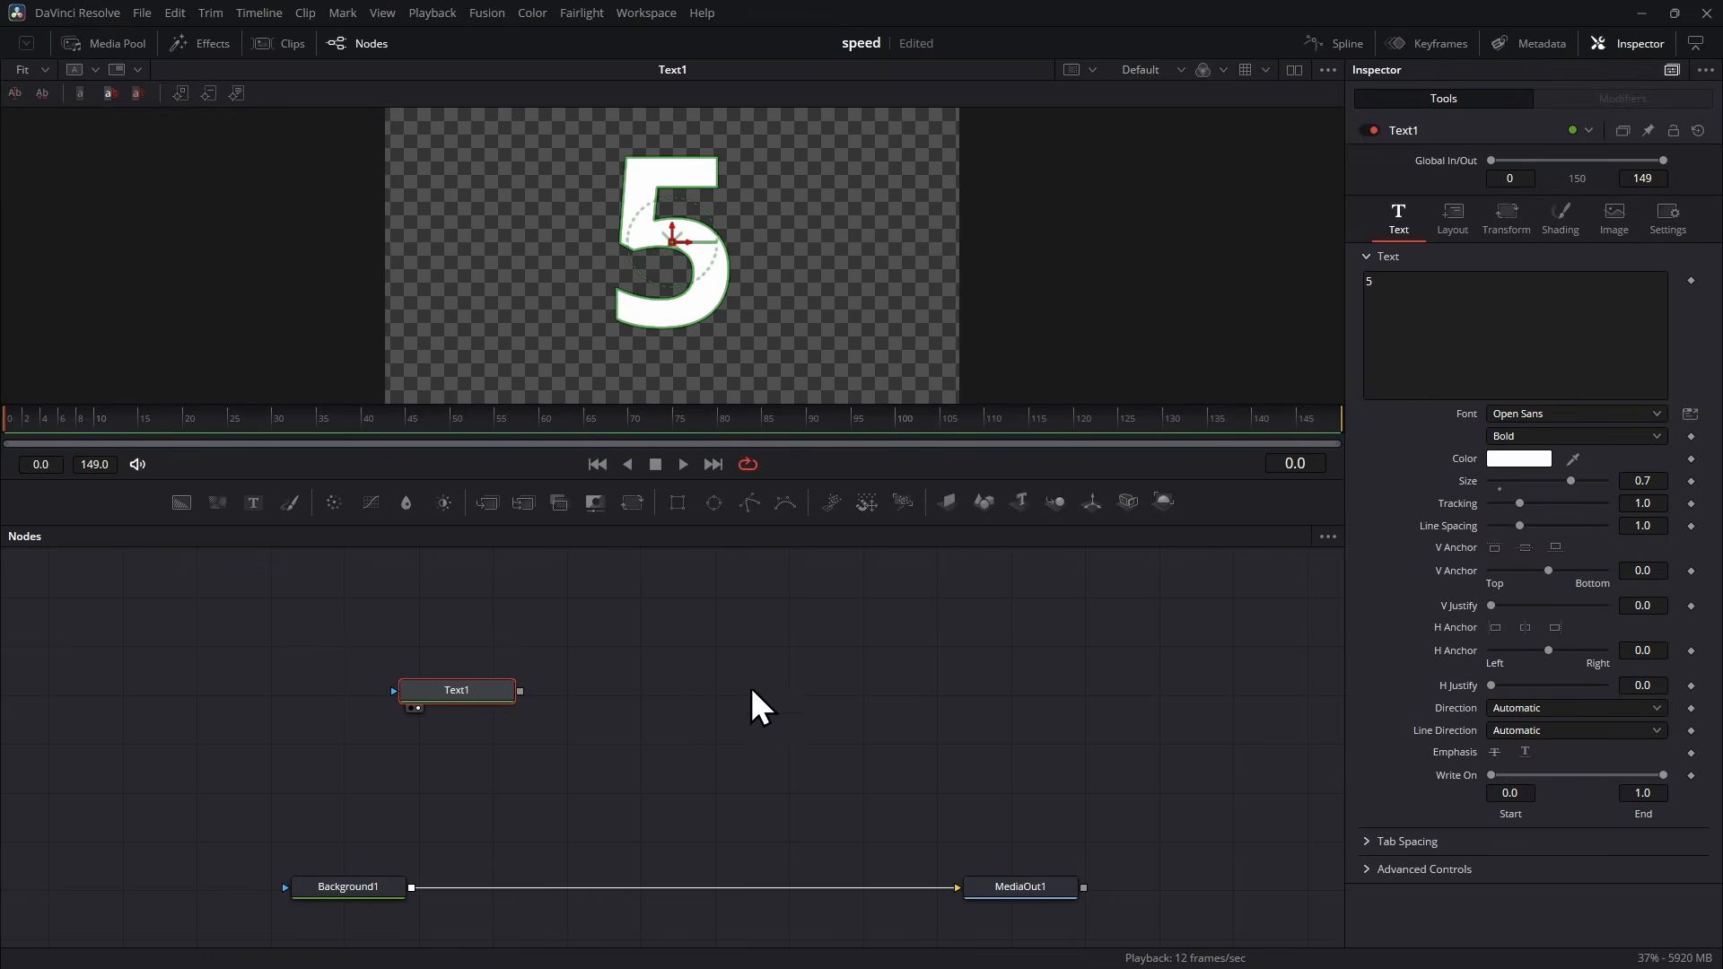
Step: Add a pEmitter node beside Text1
click(657, 672)
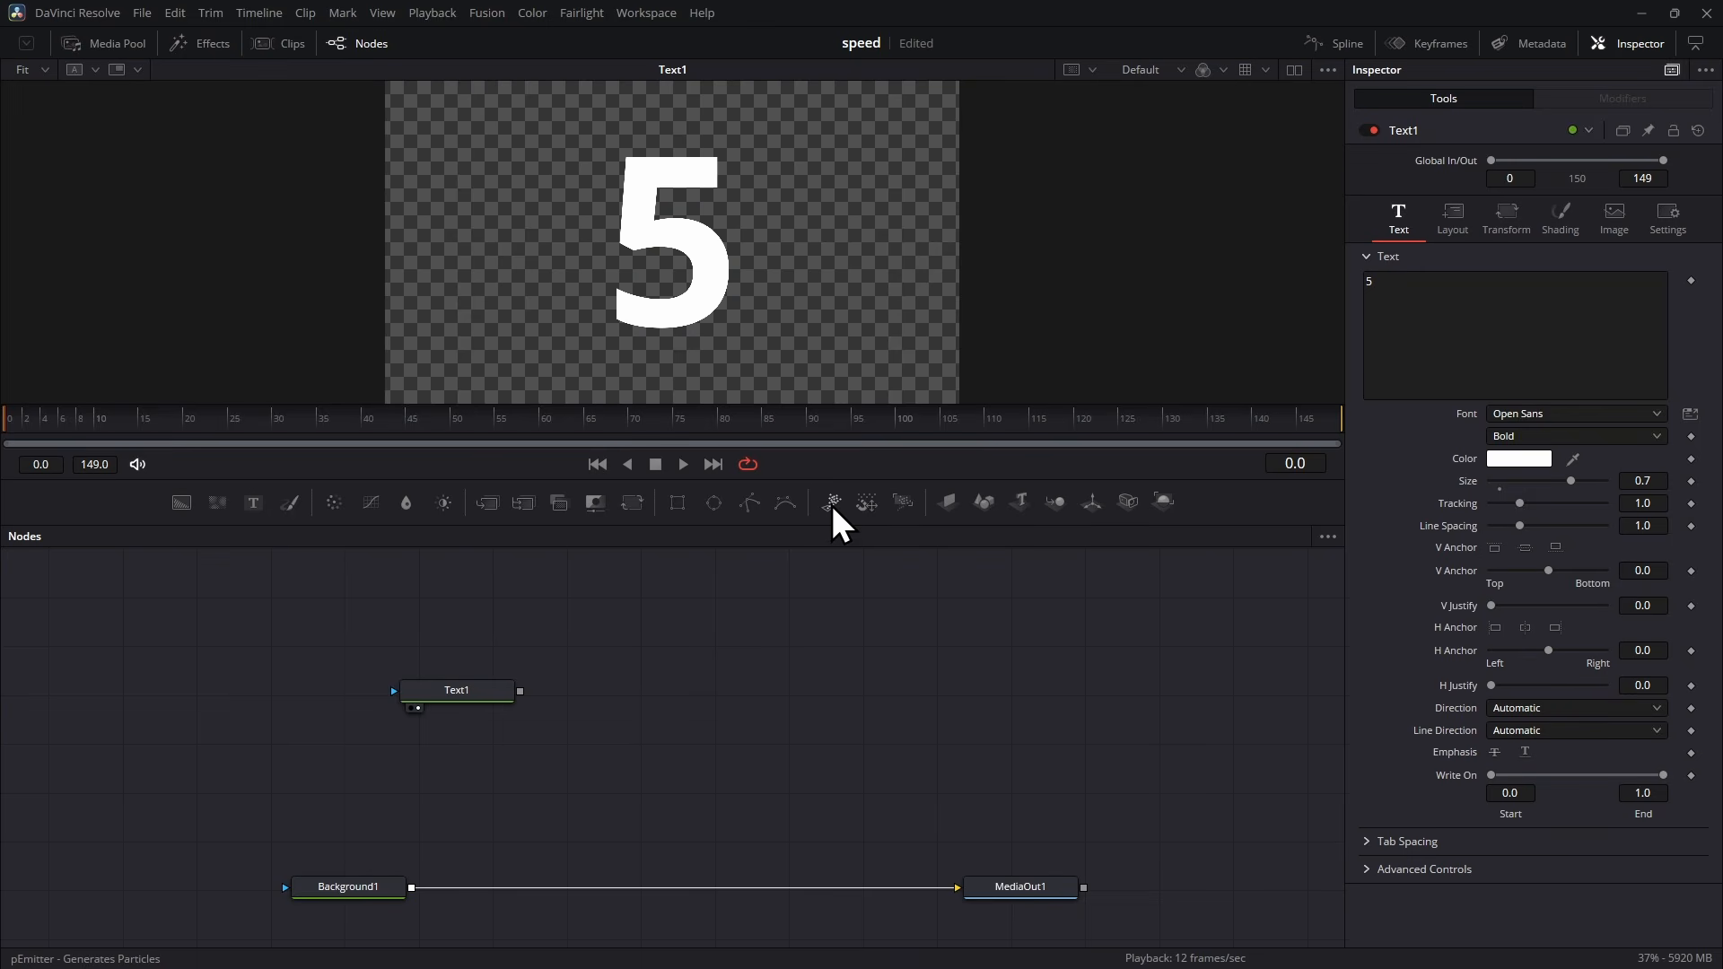
key(shift+space)
text(pemi)
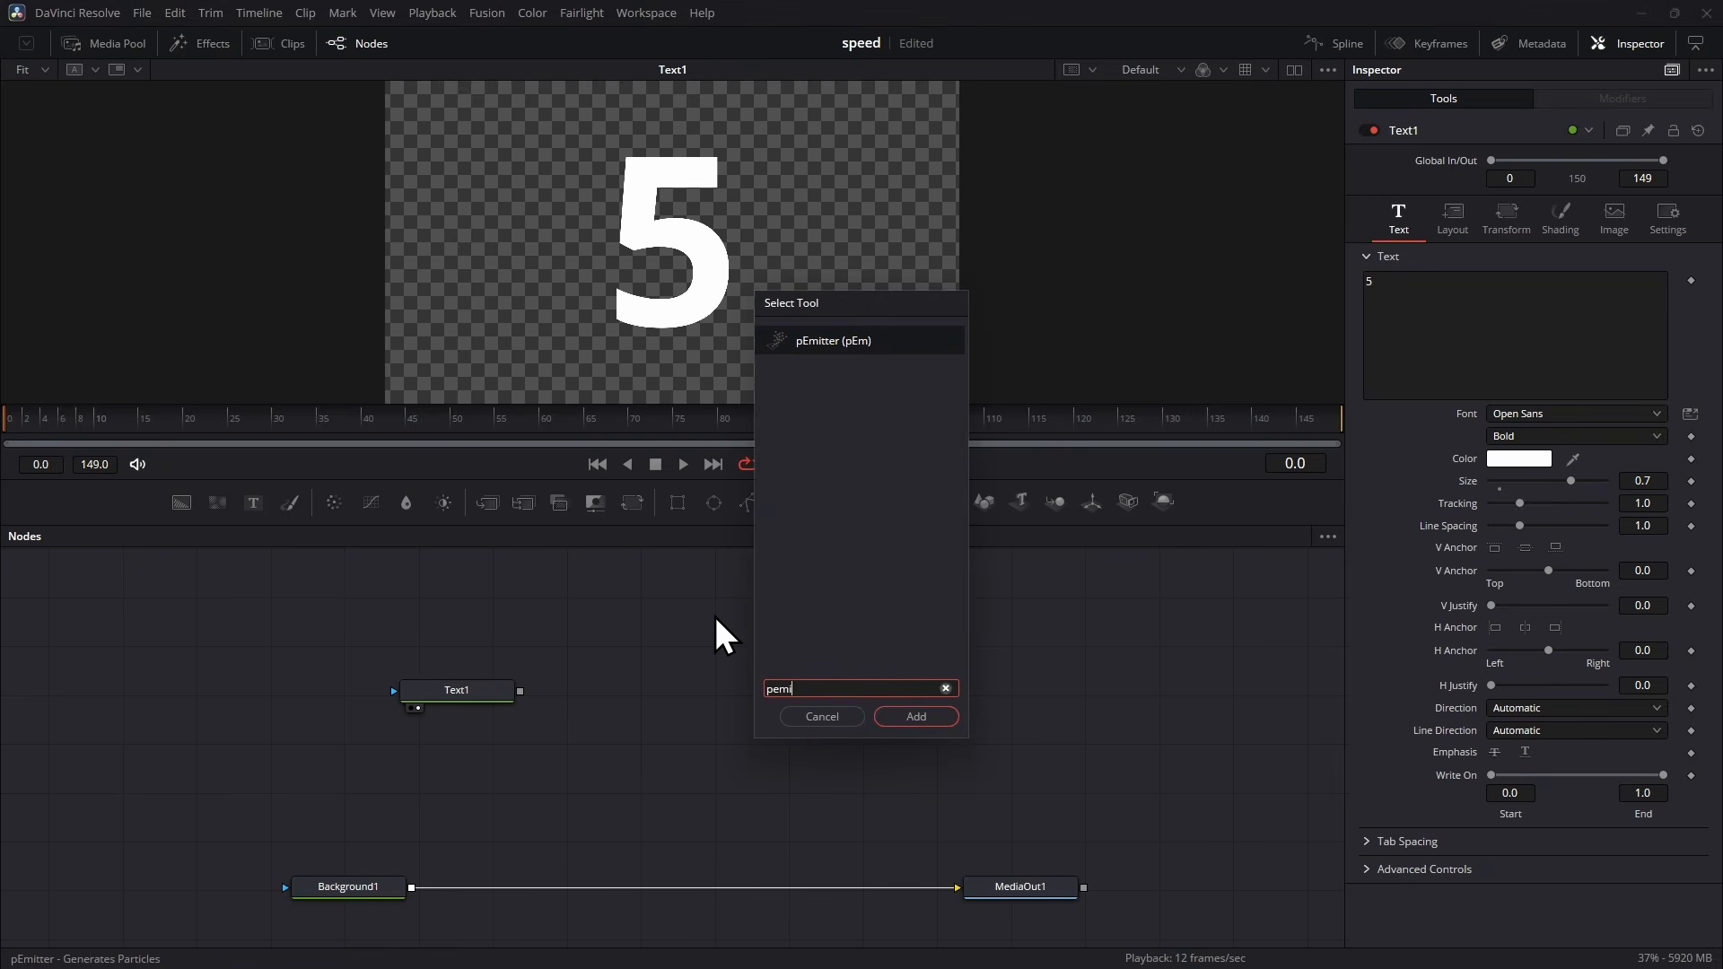
key(Return)
Step: Add a pRender node beside pEmitter1
click(779, 713)
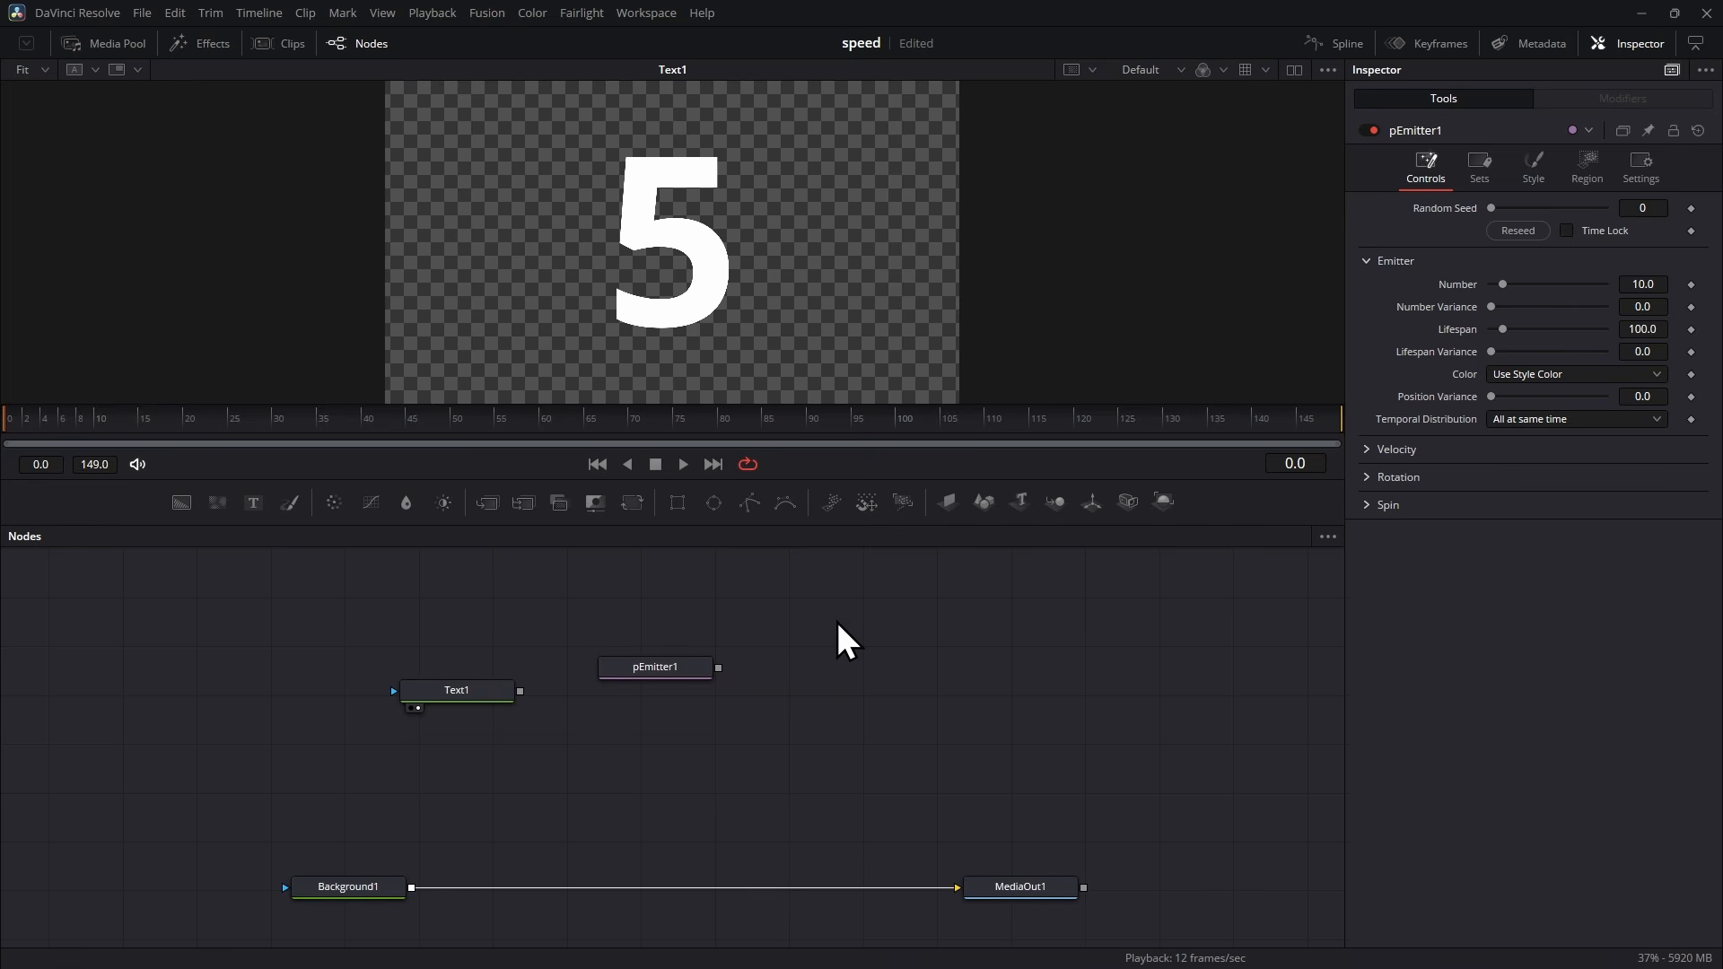
key(shift+space)
text(pre)
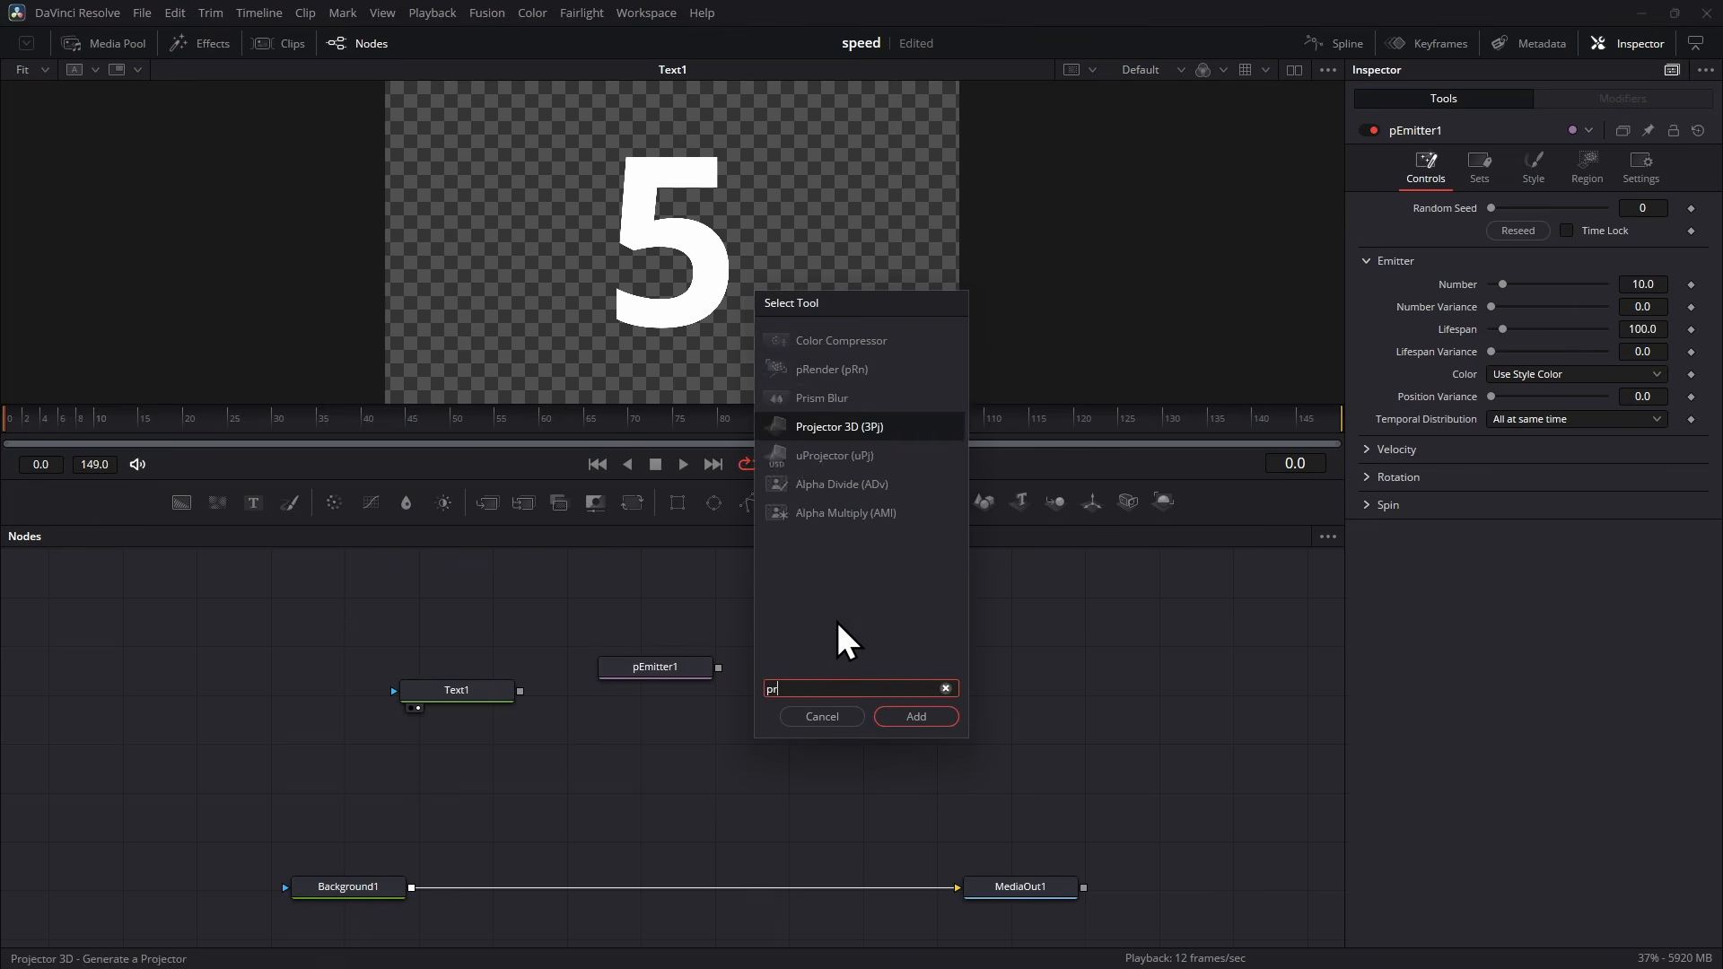
click(939, 721)
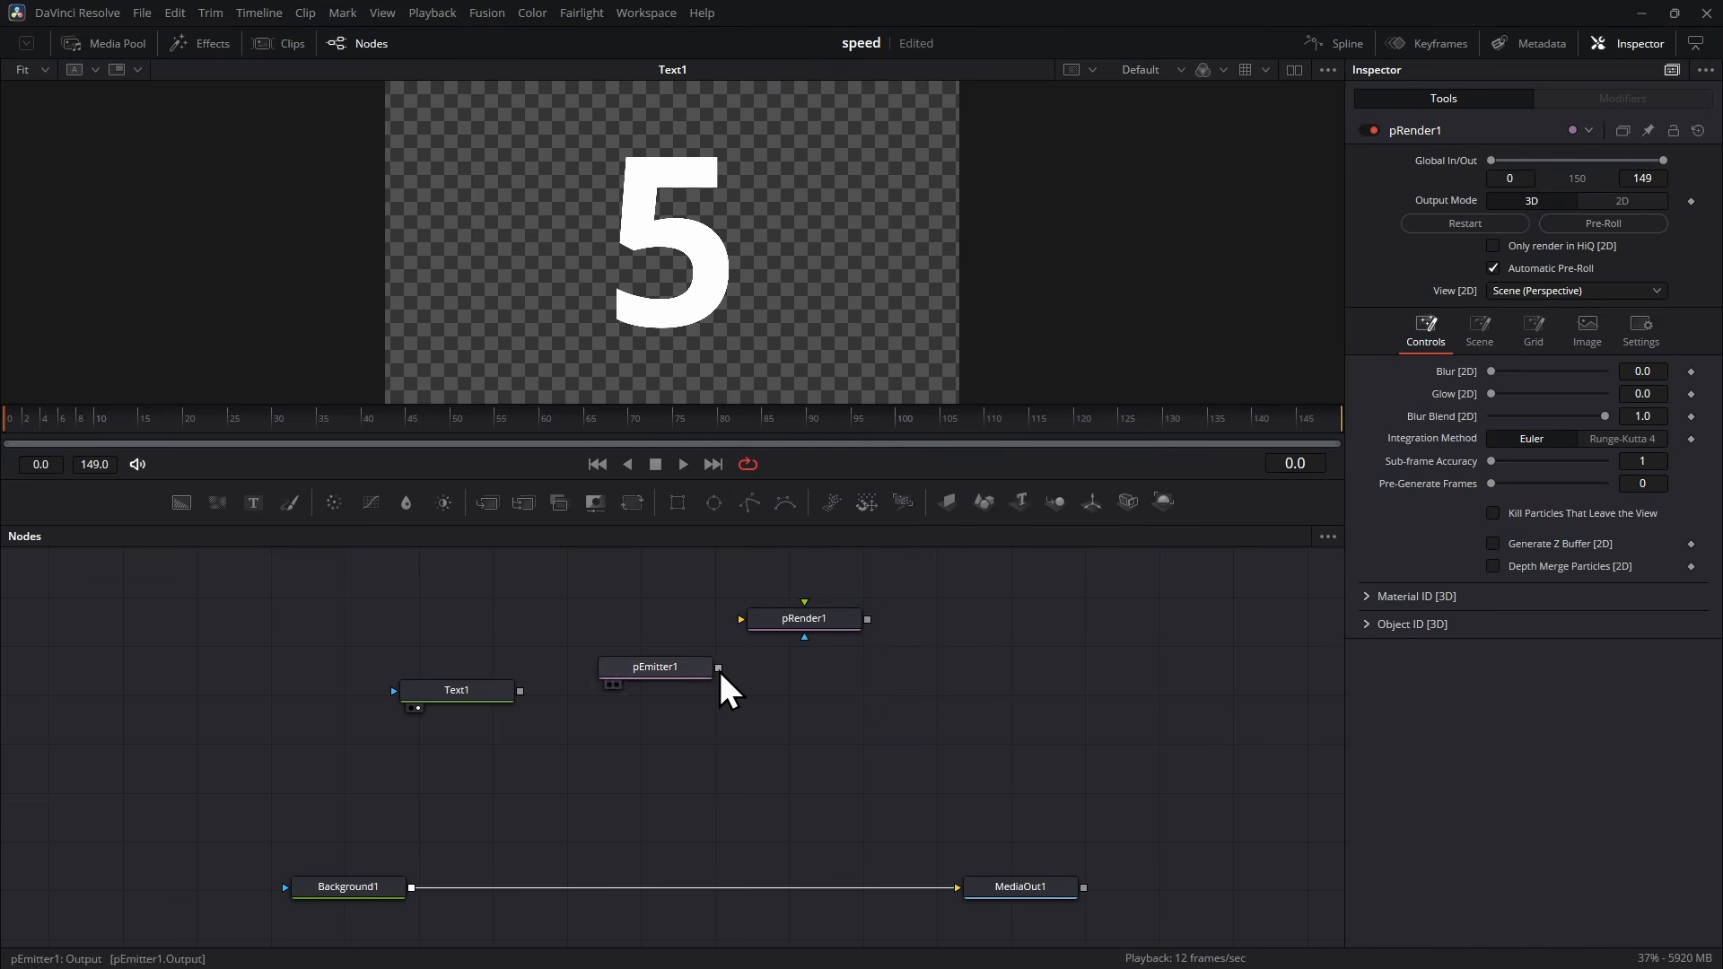
Step: Connect pEmitter1 to pRender1, merge its output over Background1, and inspect the particles at MediaOut1
drag(719, 668, 414, 891)
drag(1042, 902, 797, 302)
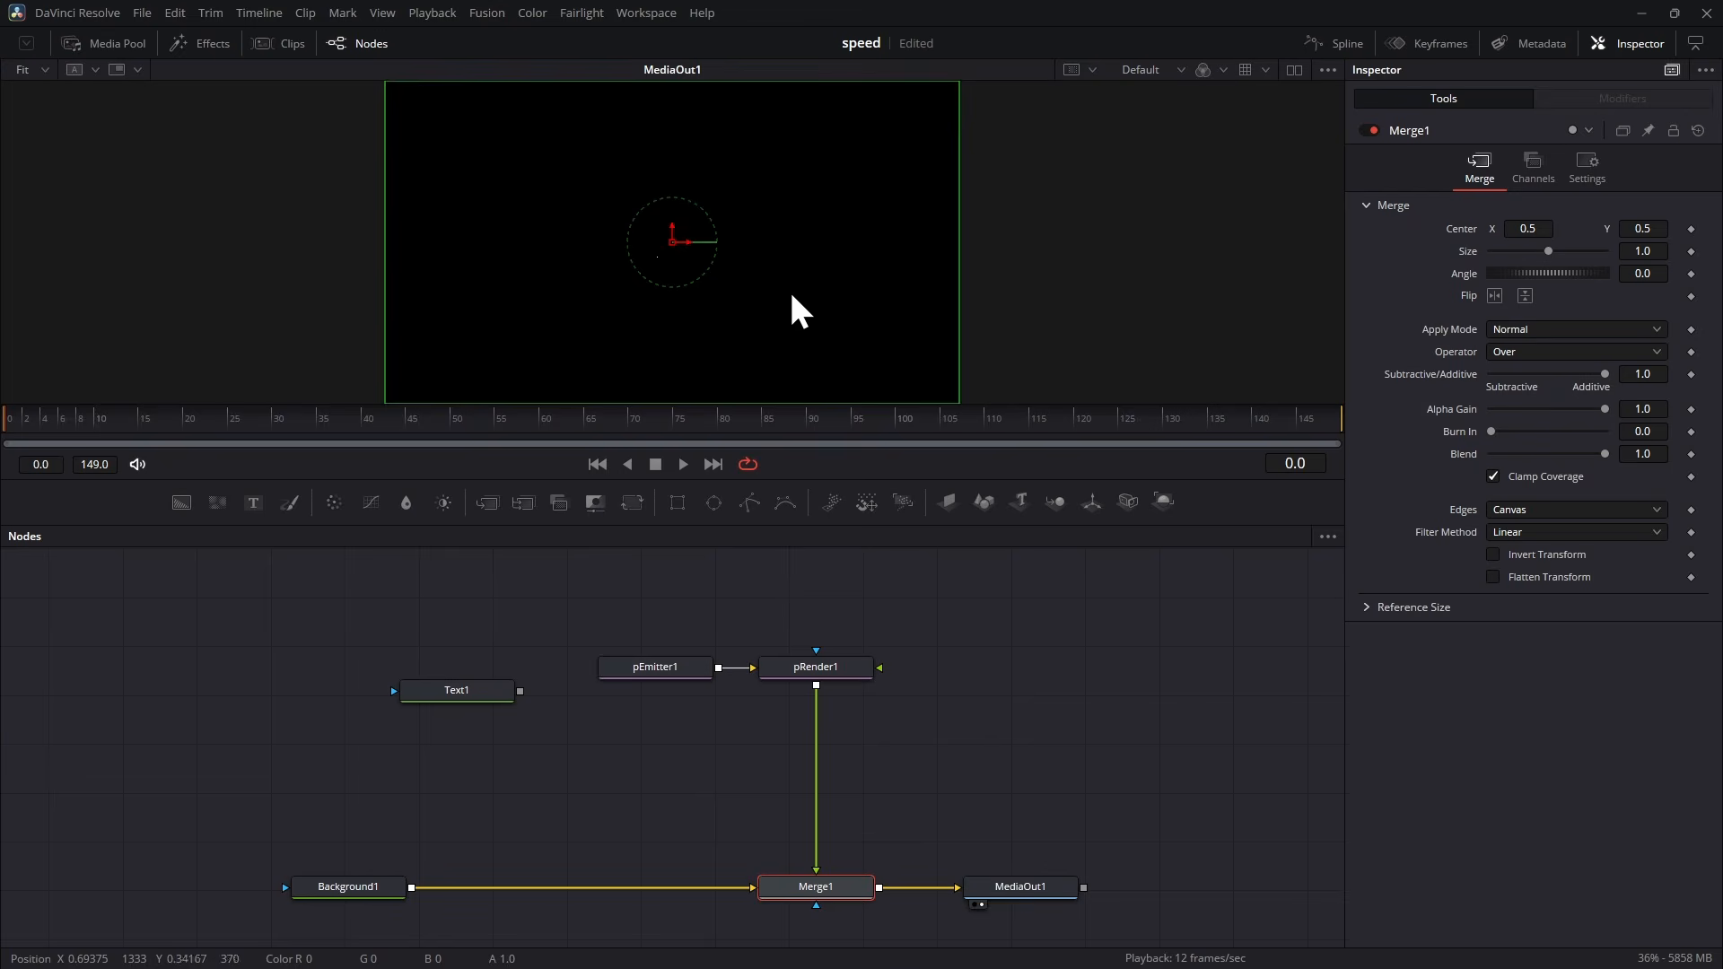
scroll(619, 296, up, 1)
scroll(719, 227, up, 1)
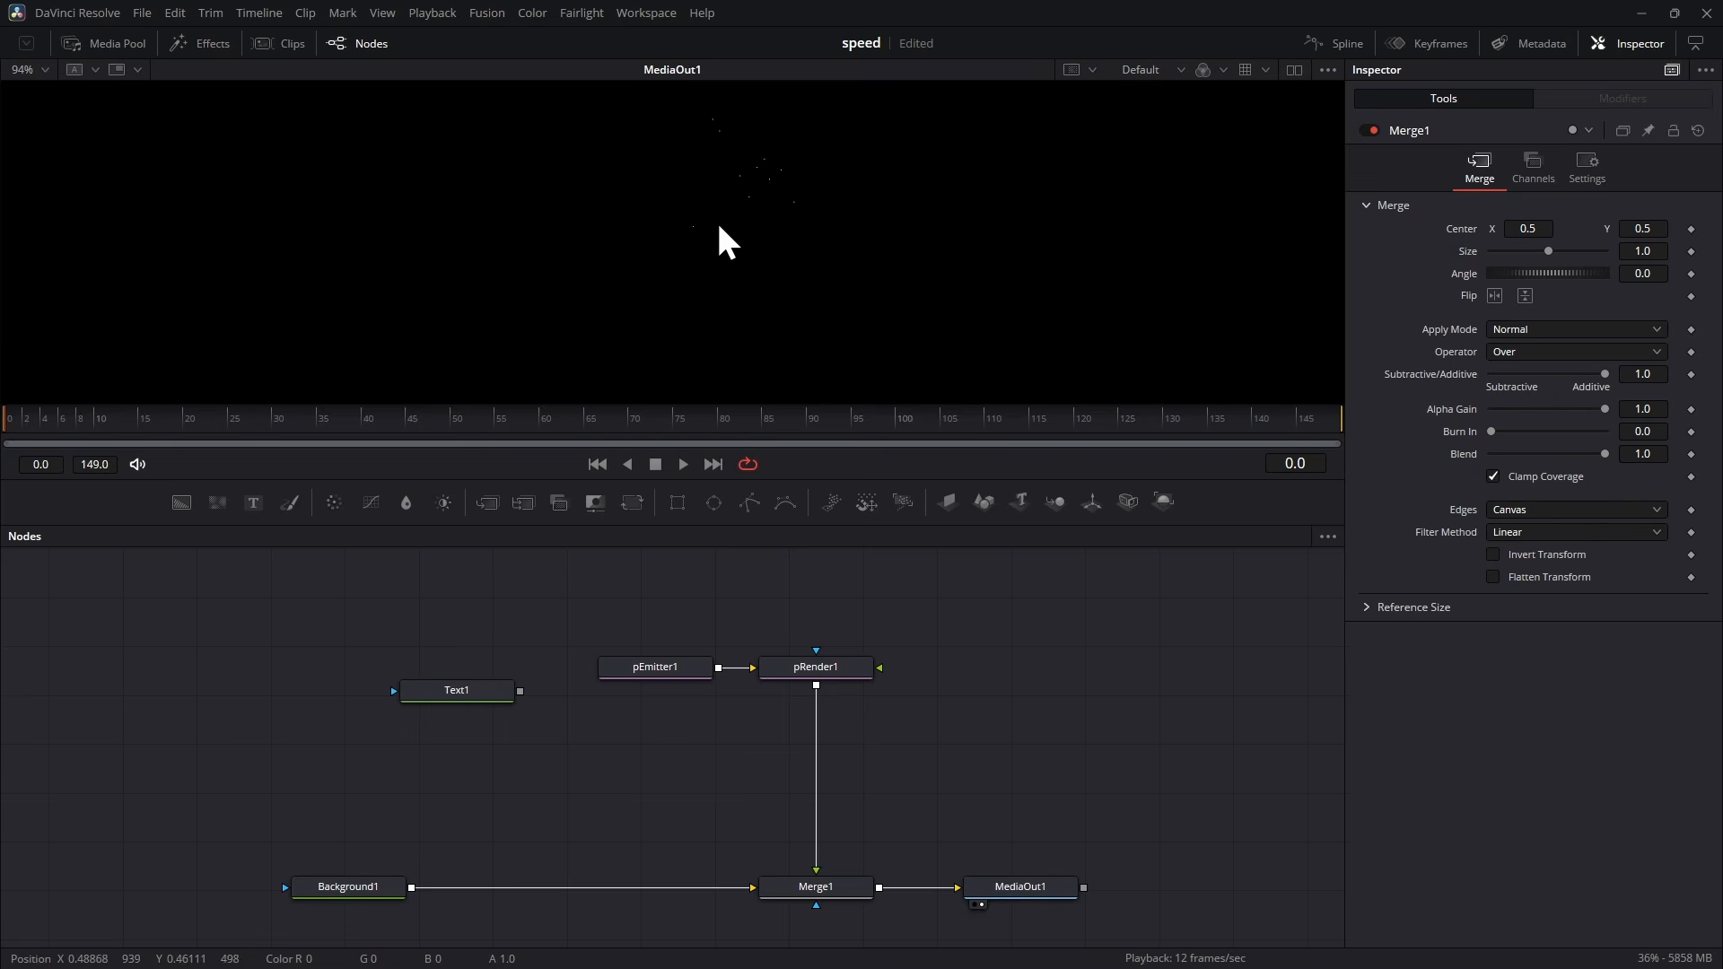
scroll(790, 260, down, 3)
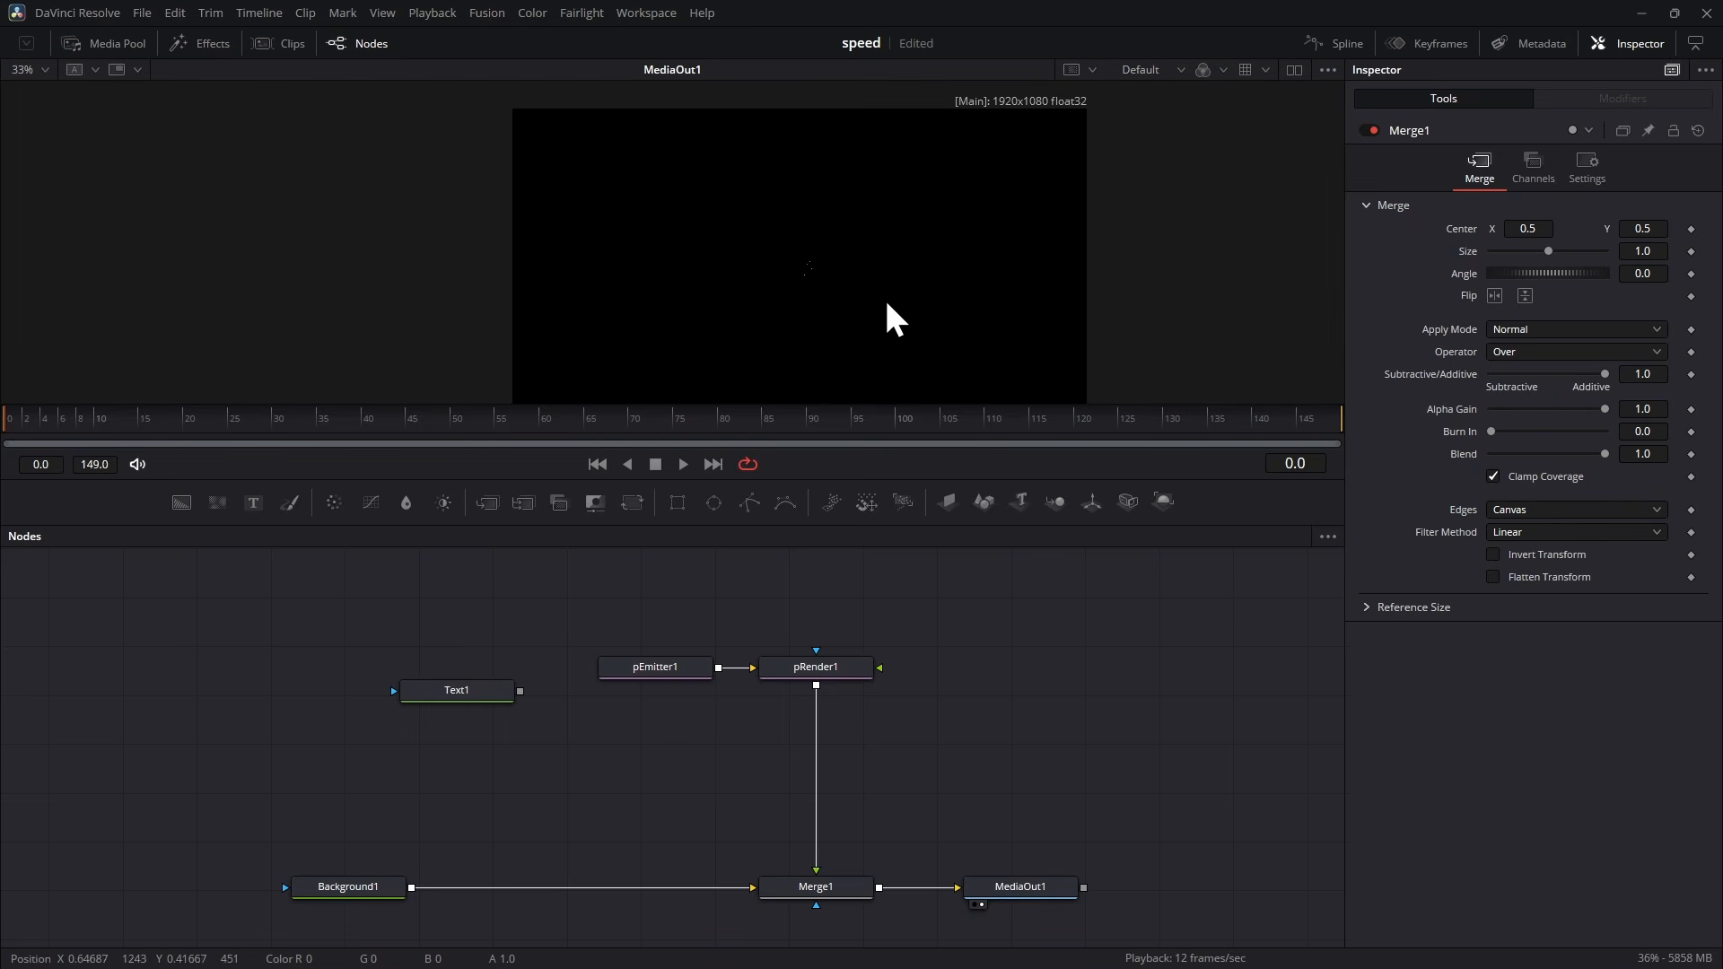
Step: Enlarge the viewer area and fit the composition image to it
key(ctrl+f)
drag(865, 477, 866, 524)
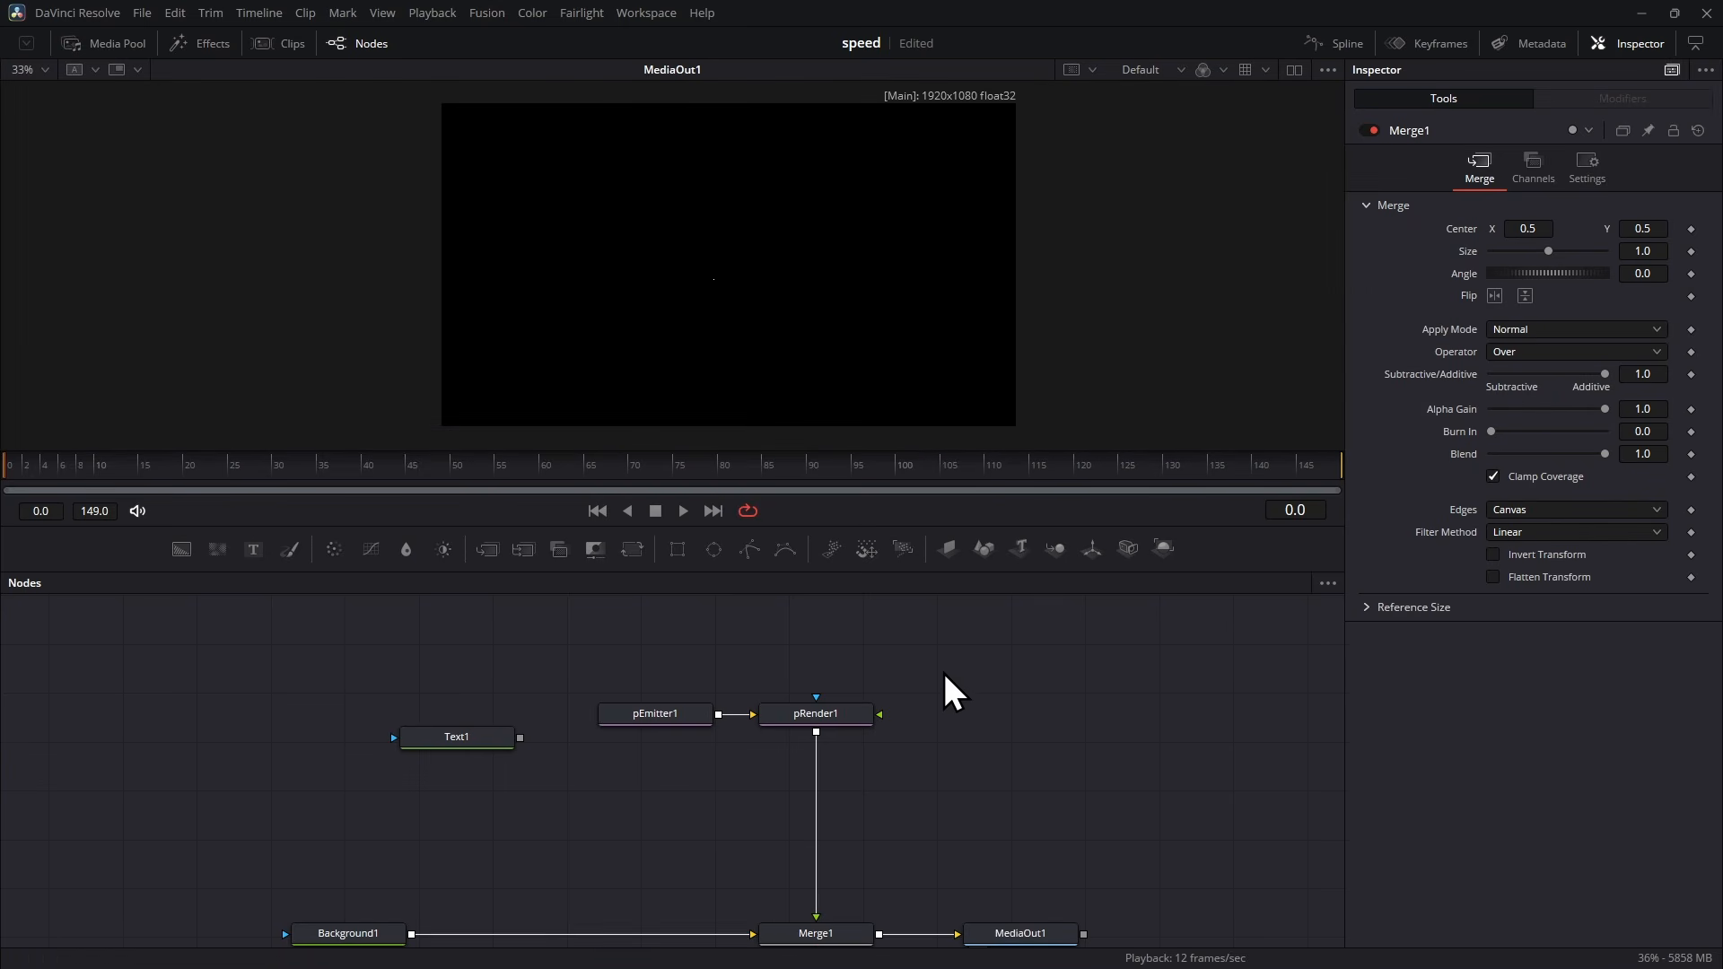
key(ctrl+f)
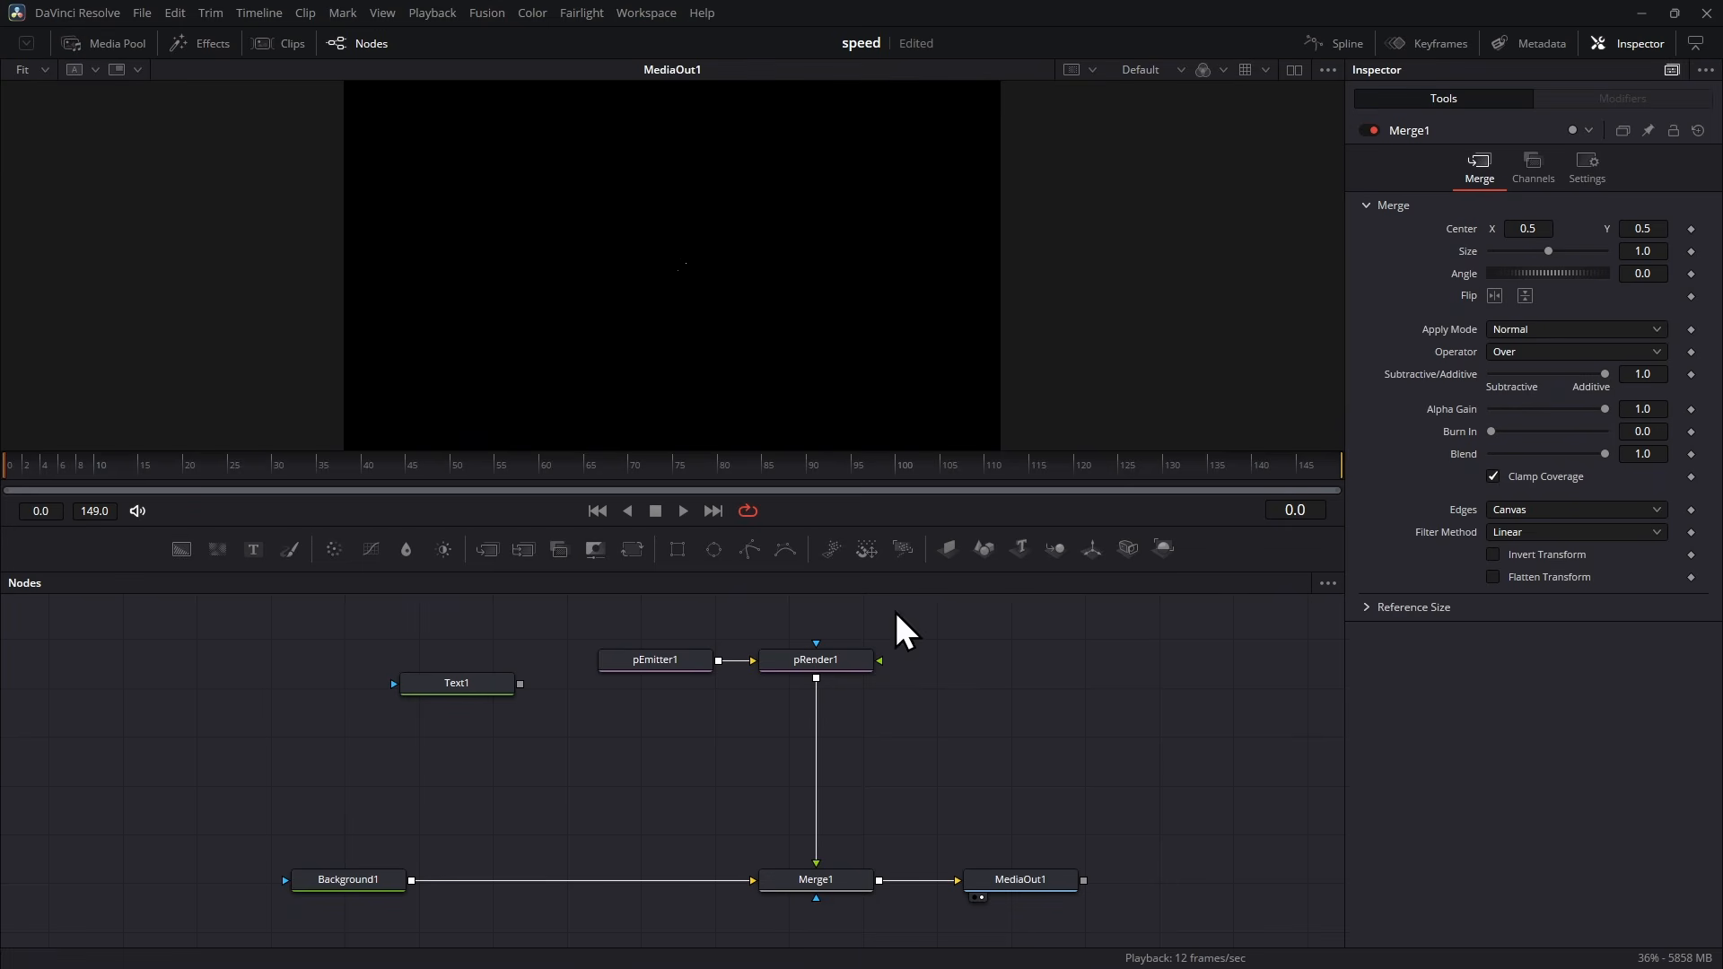
Step: Align Text1 with the particle nodes and set pEmitter1's region to Bitmap
drag(494, 696, 491, 676)
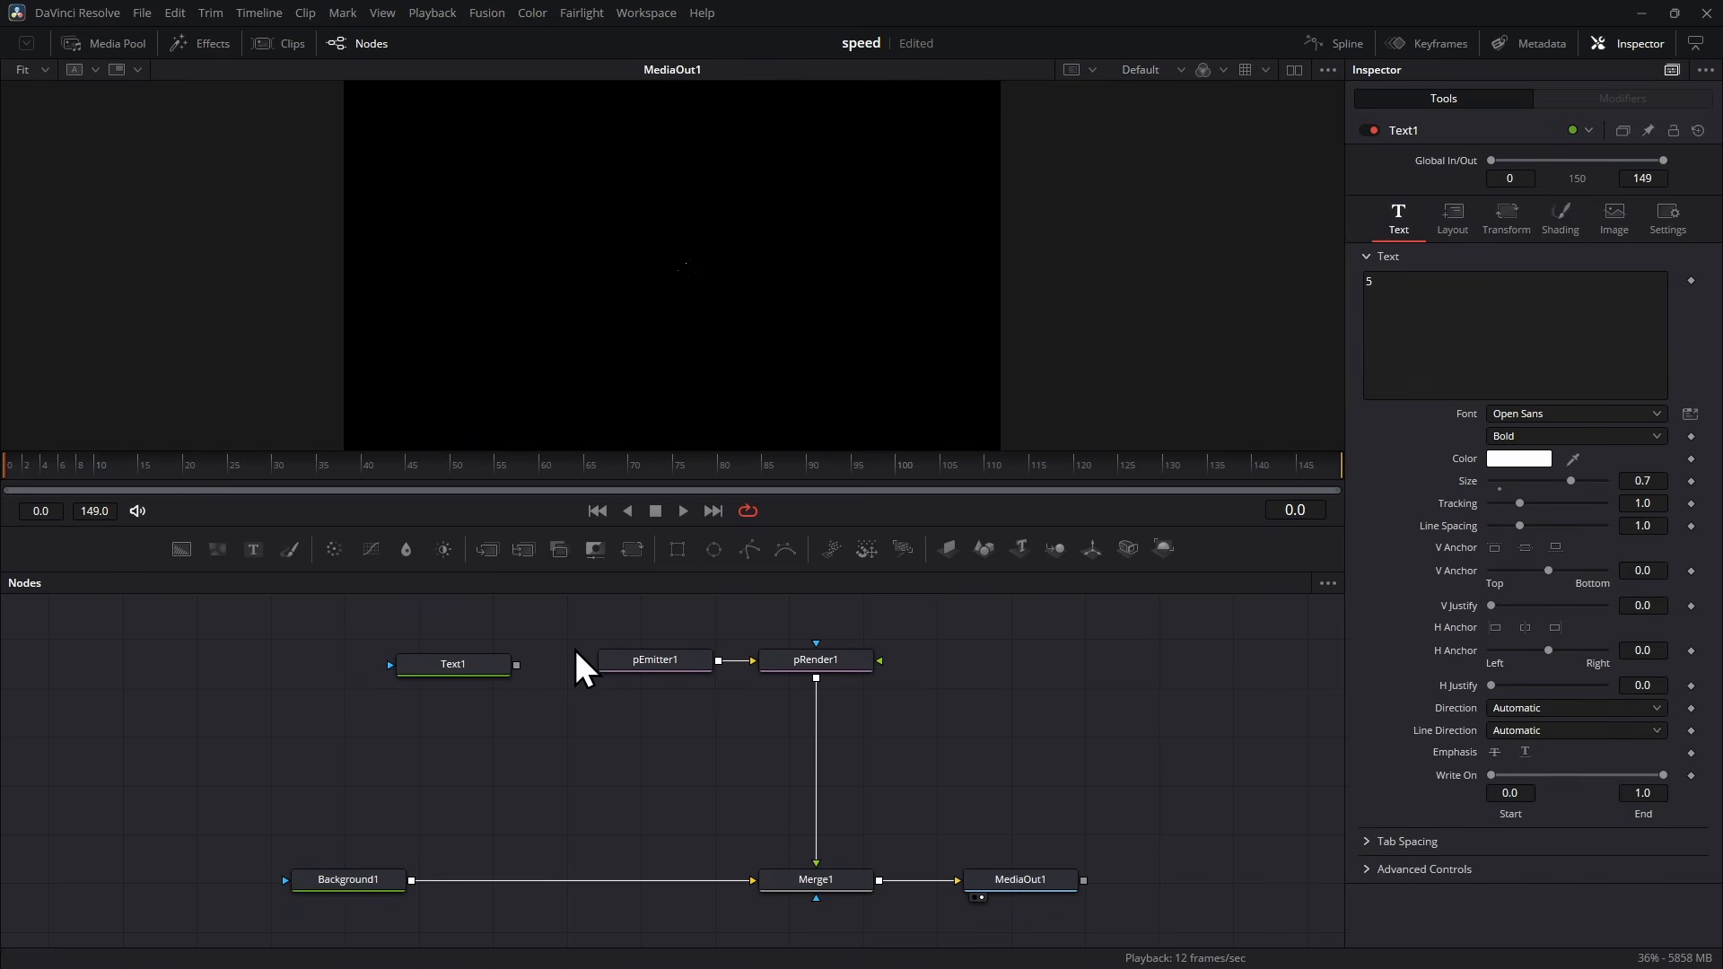
click(644, 660)
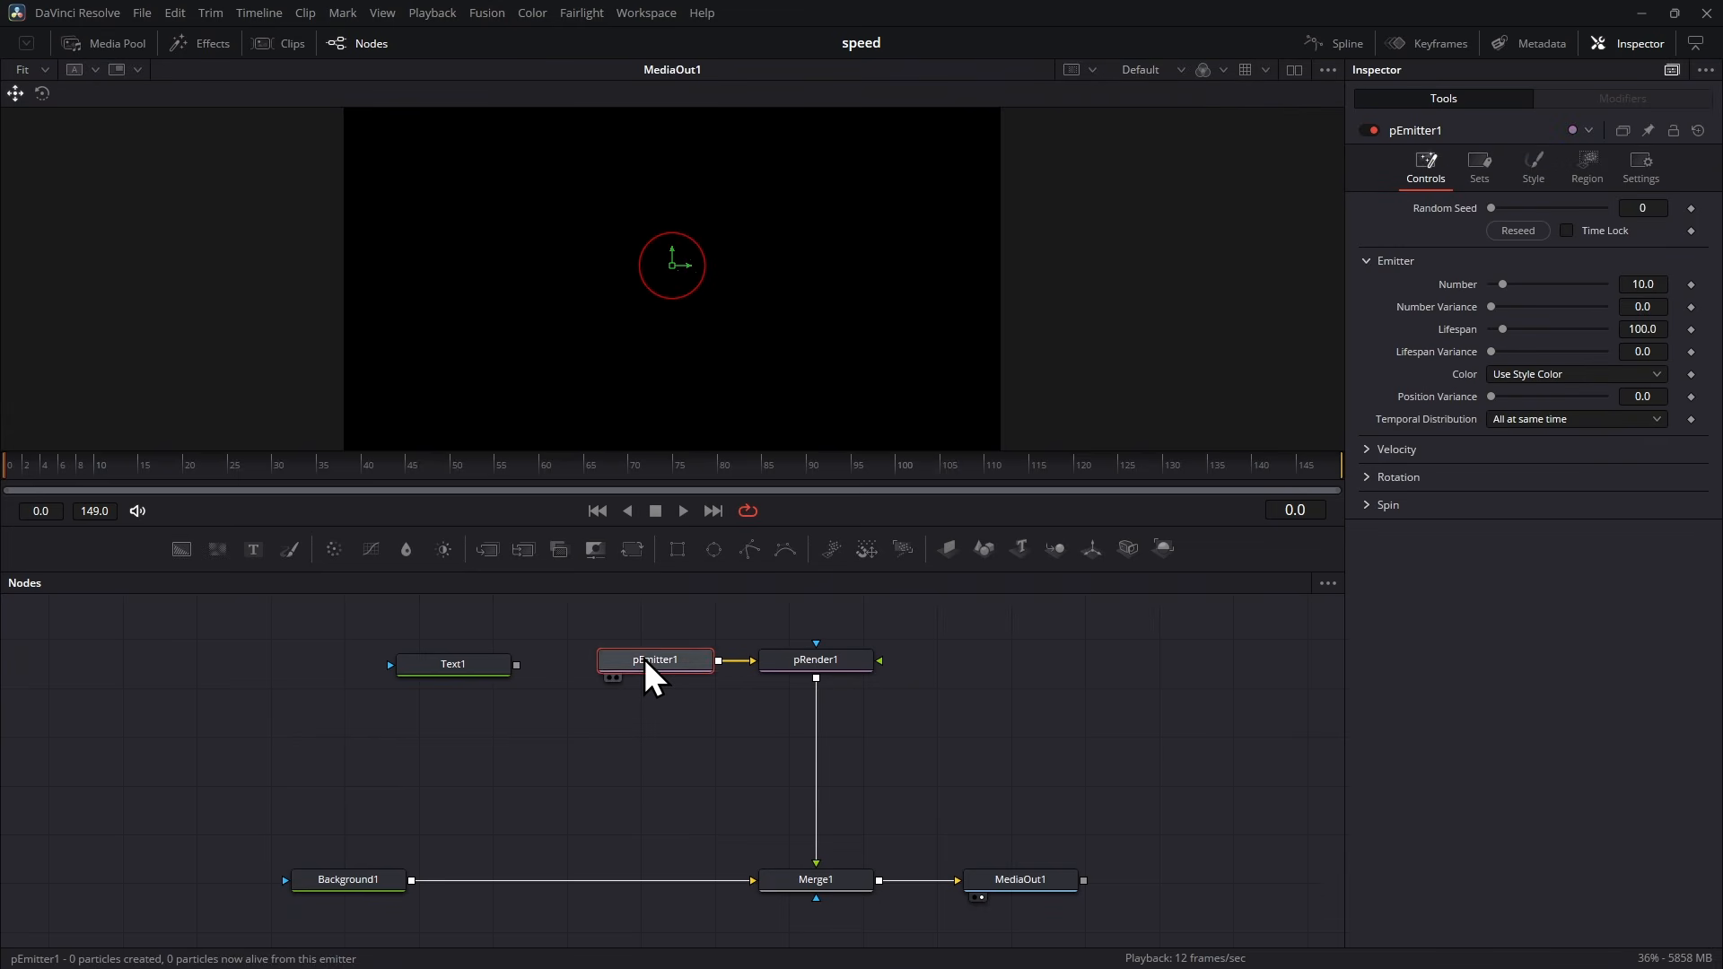
click(1587, 174)
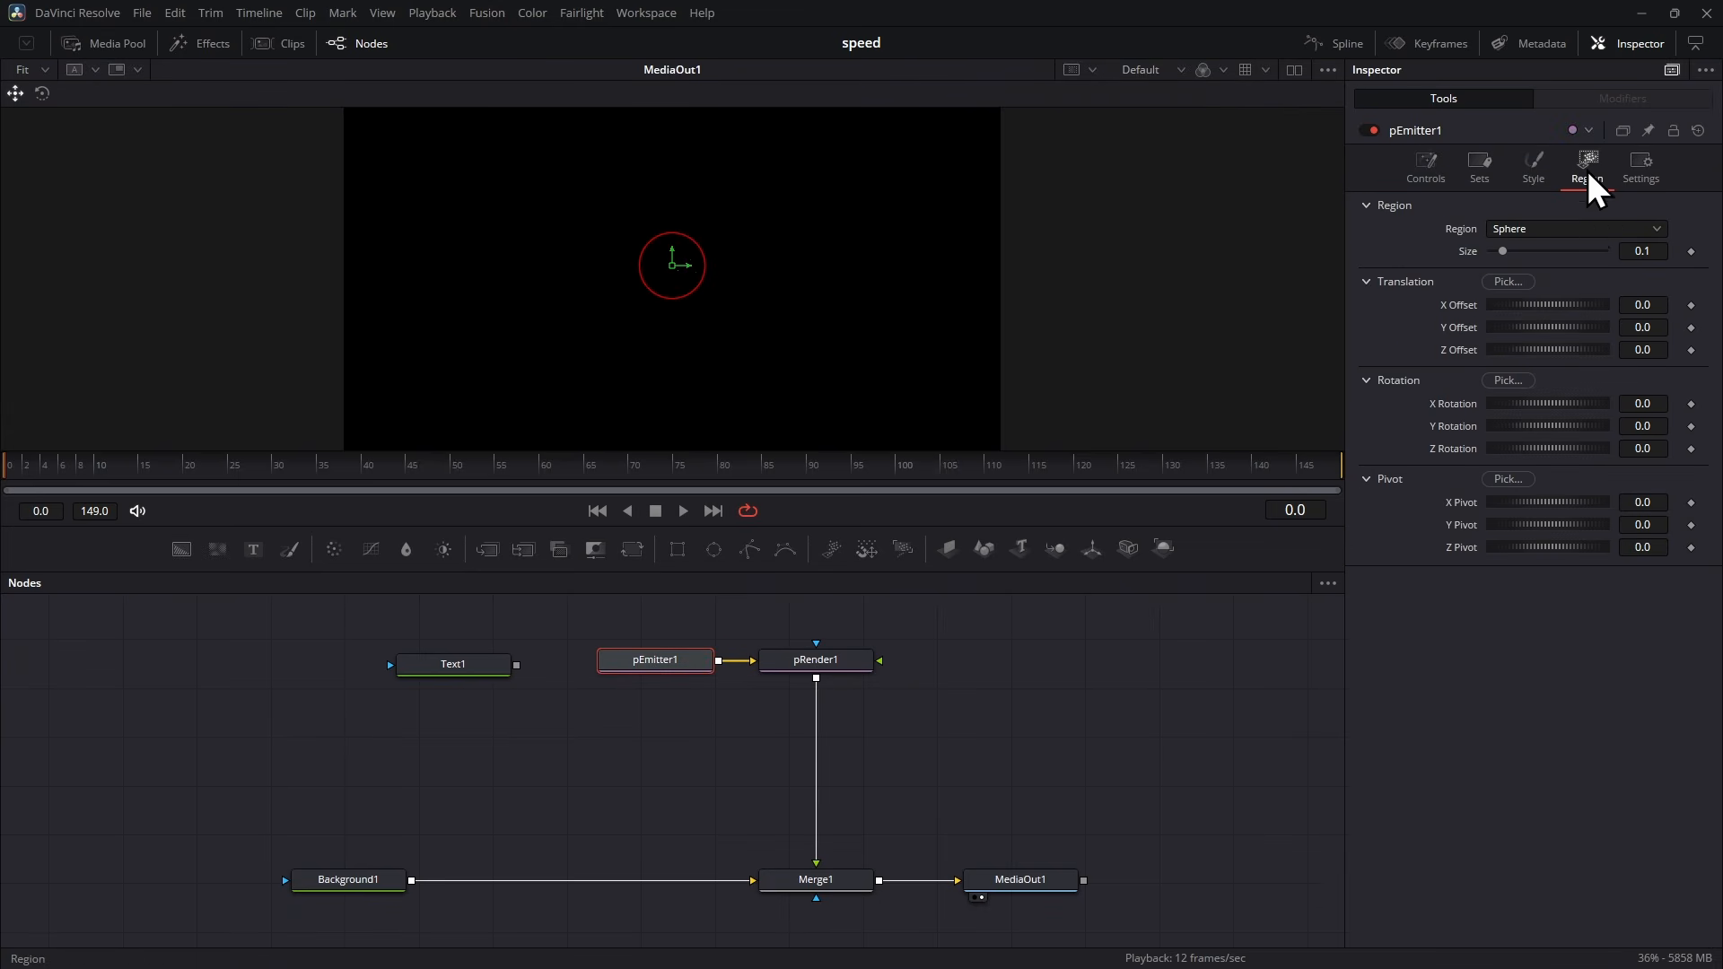
click(1562, 229)
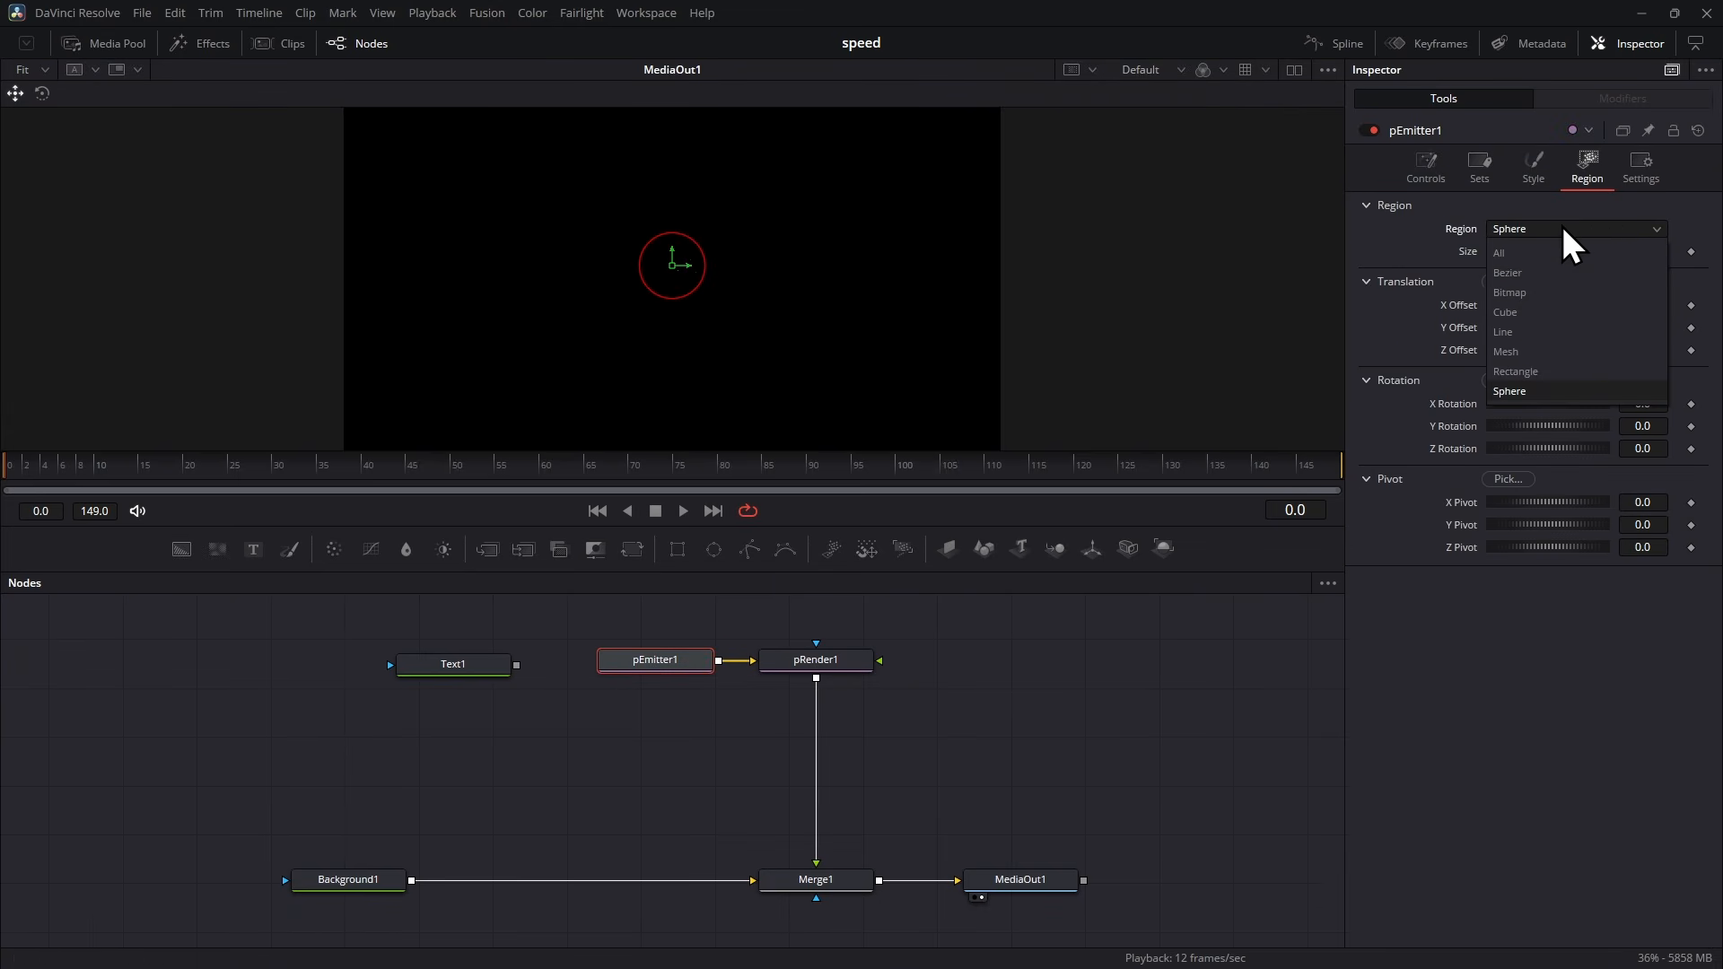
click(1514, 294)
Step: Connect Text1 to pEmitter1 as its region bitmap and space the nodes evenly in the row
click(452, 660)
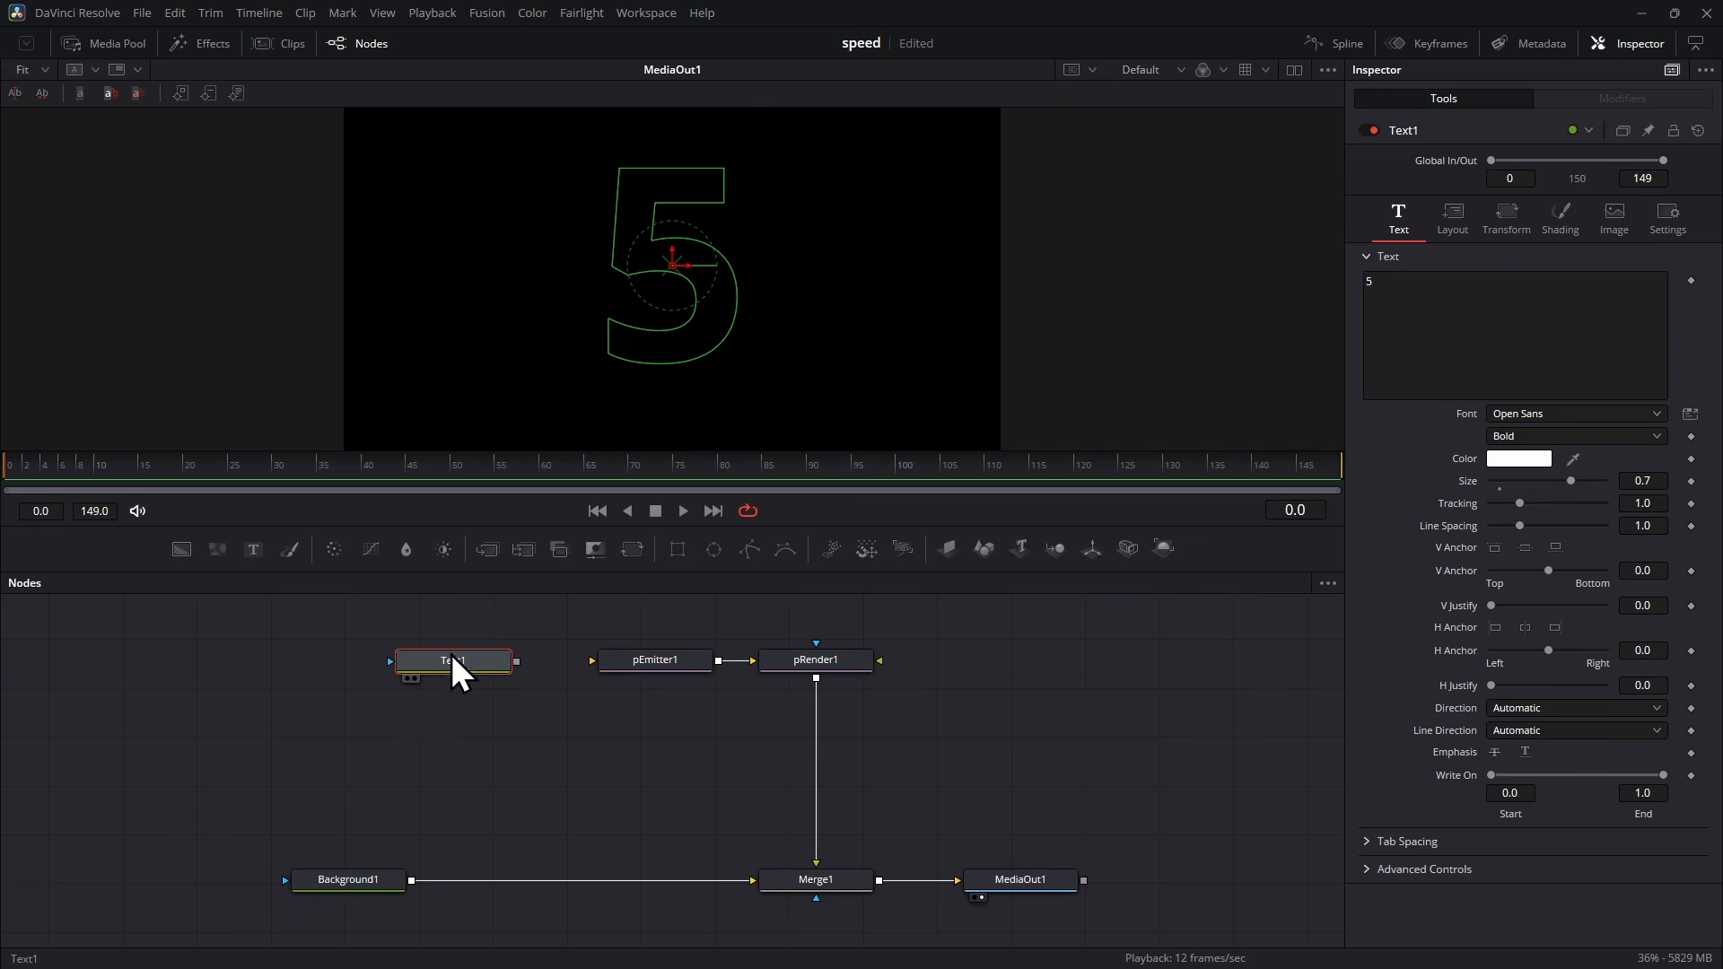
drag(517, 665, 568, 684)
click(612, 666)
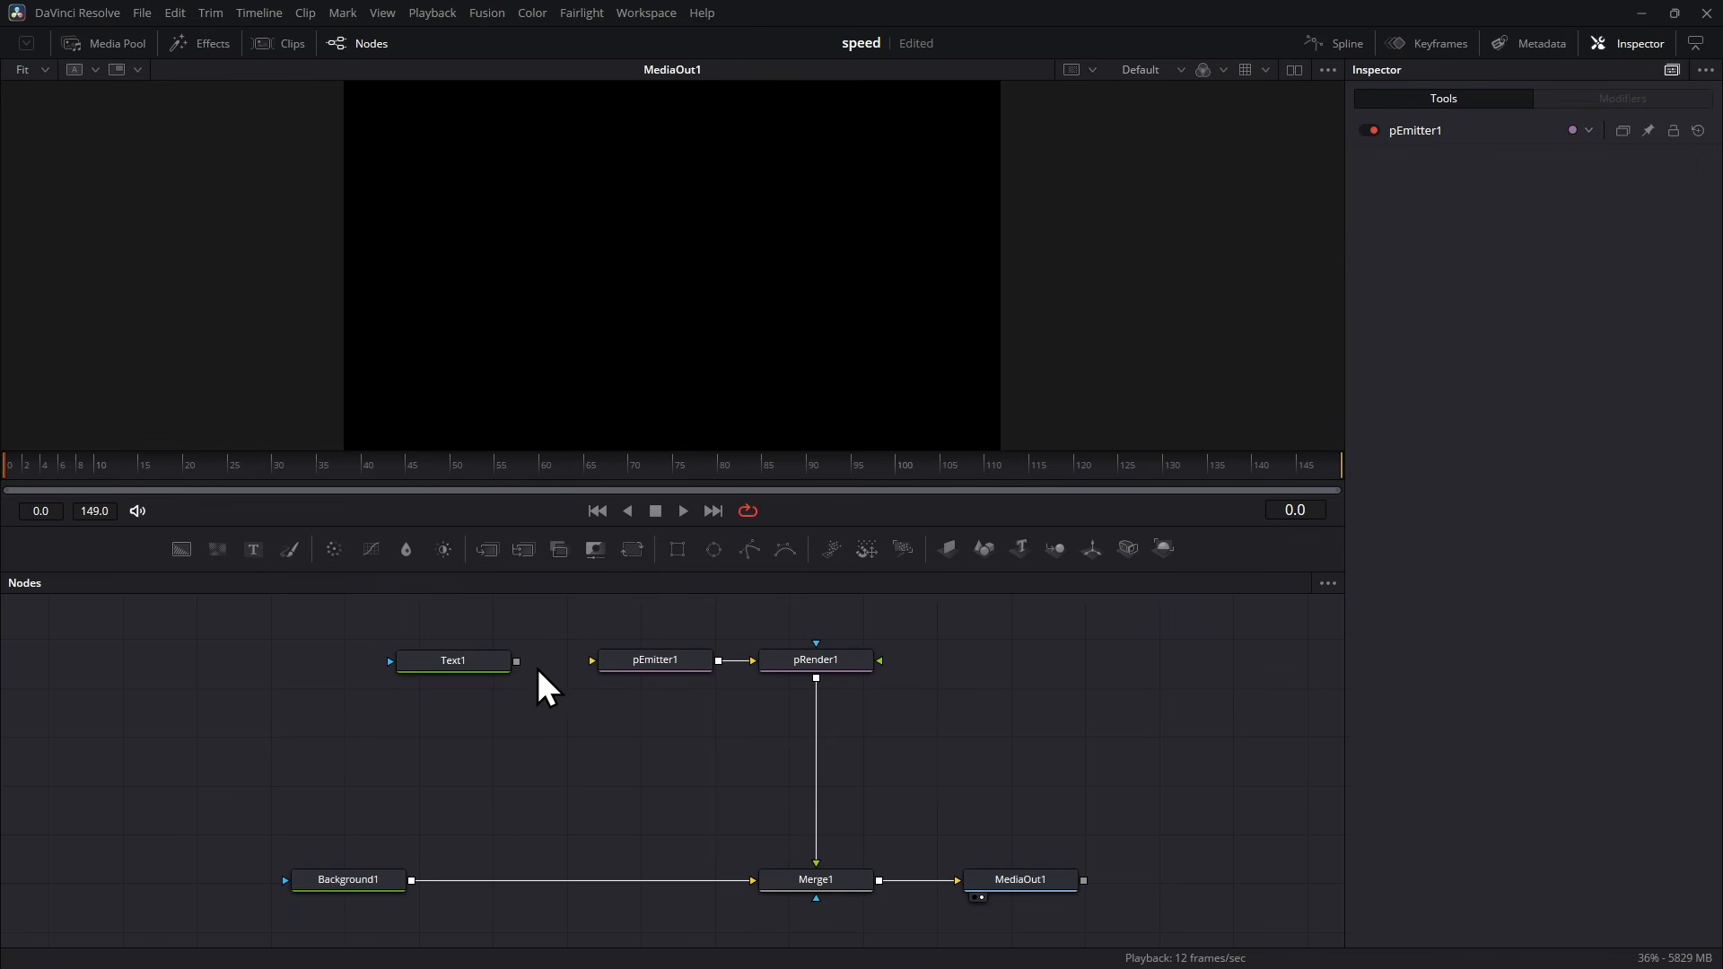
drag(513, 666, 595, 662)
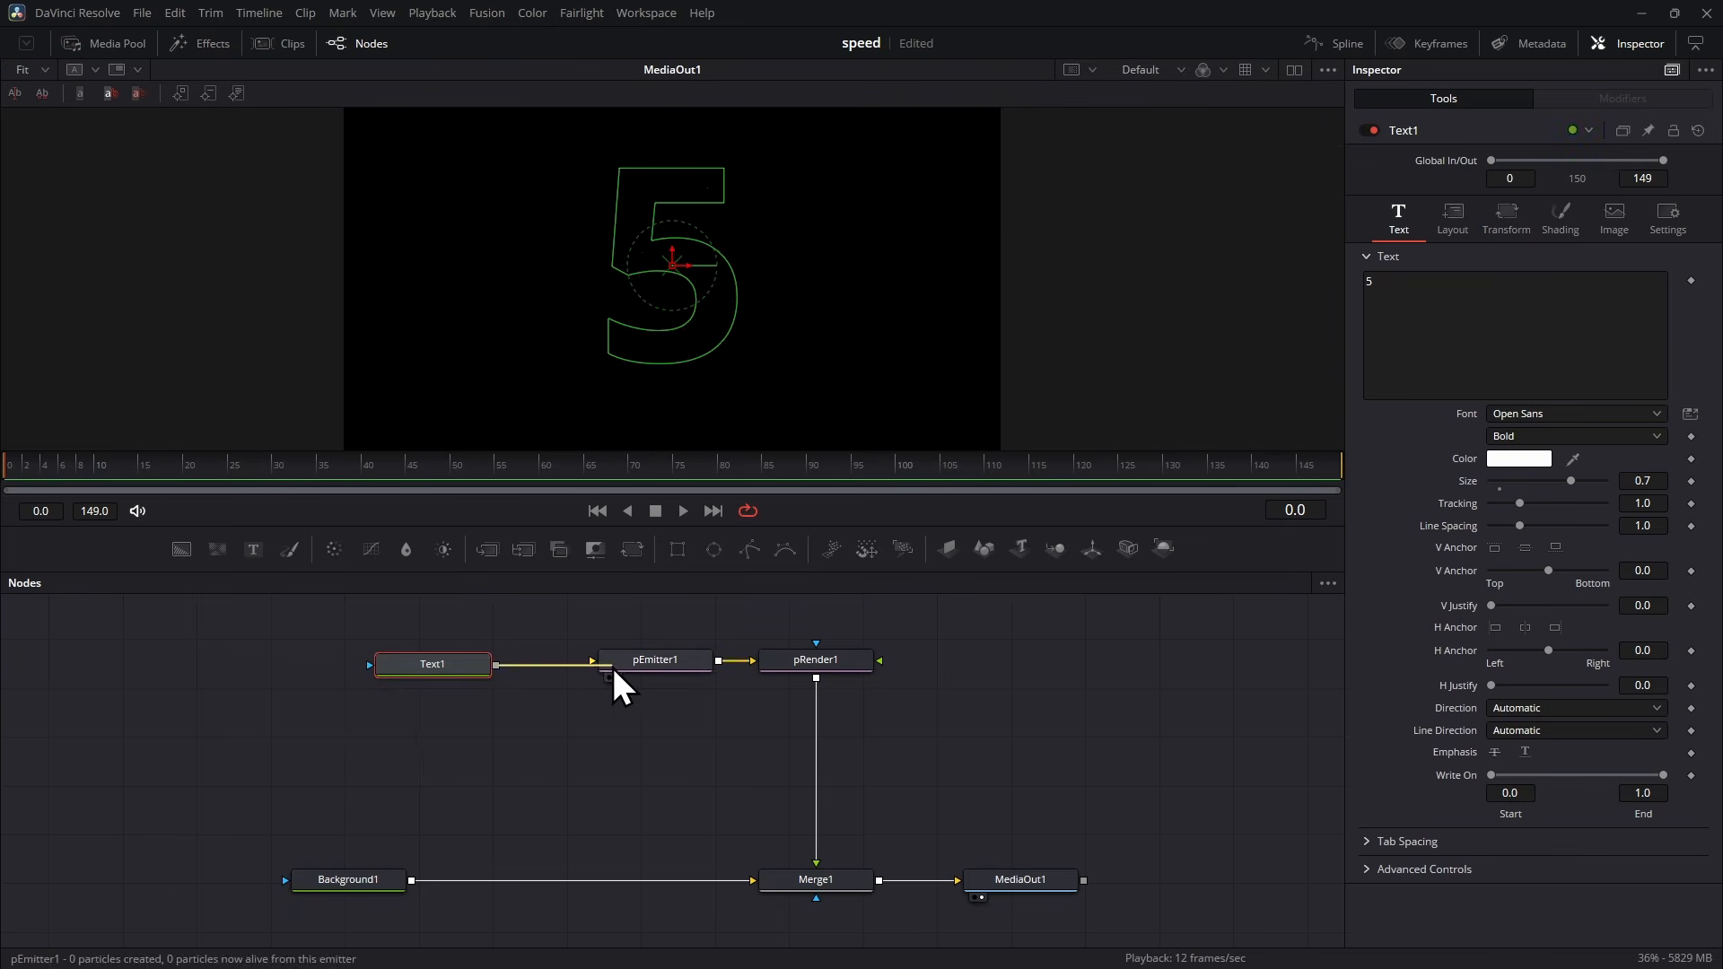
click(729, 217)
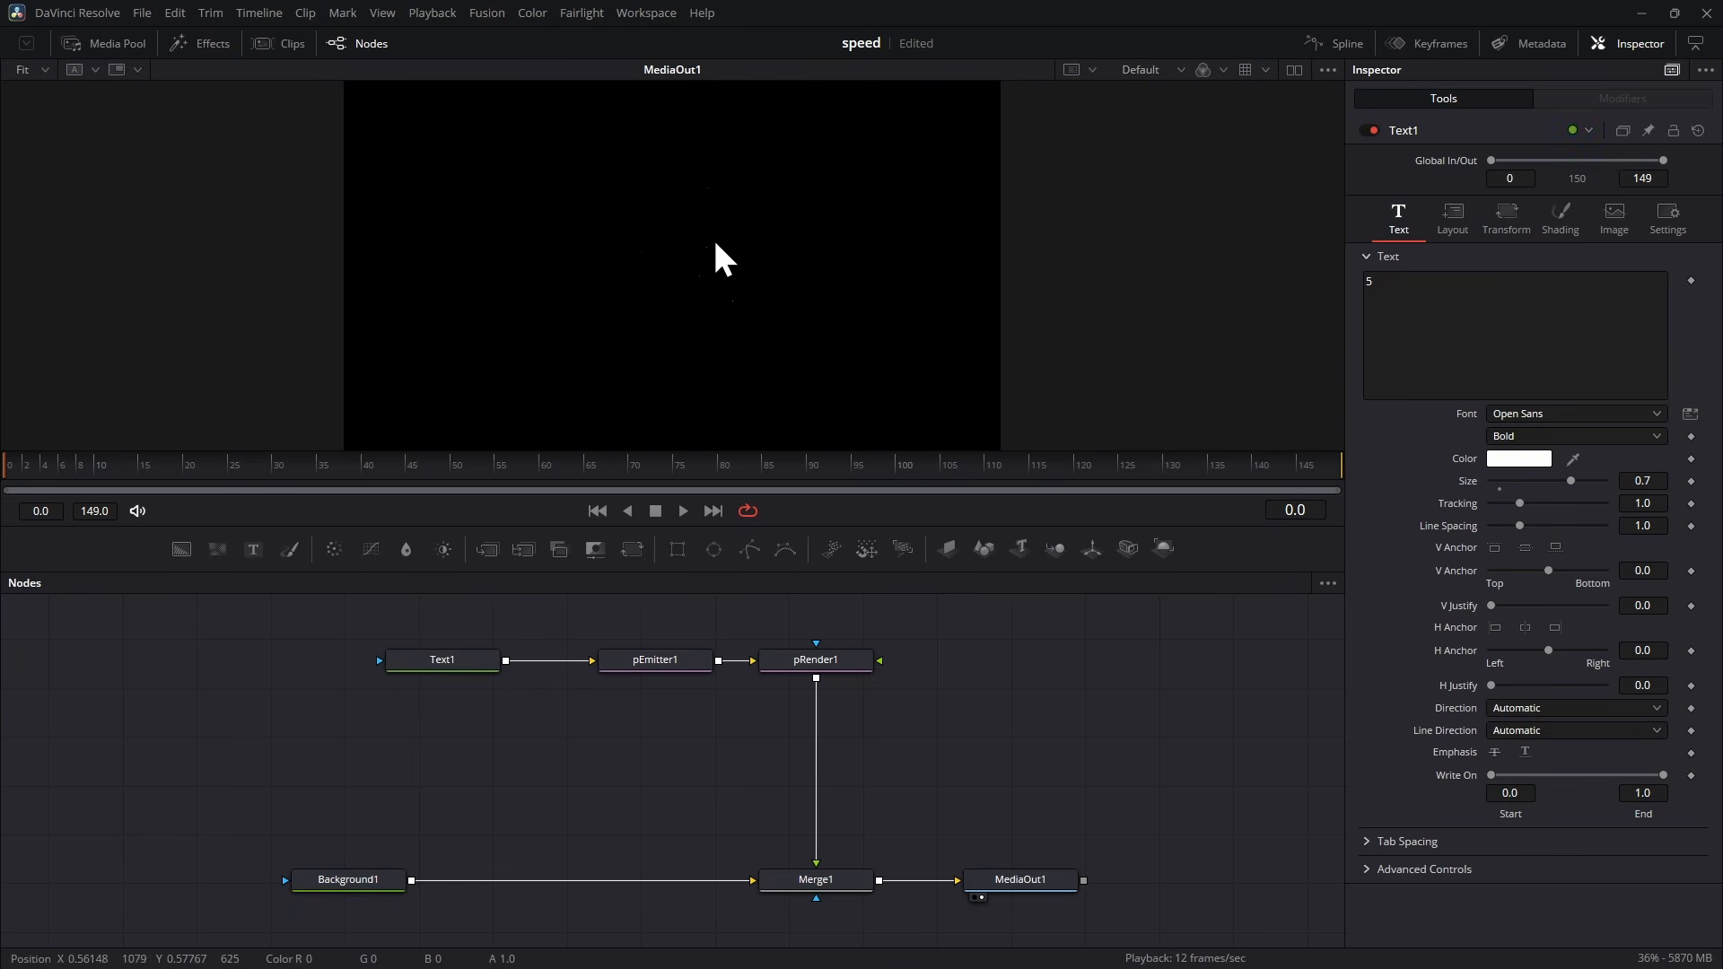
drag(679, 662, 654, 662)
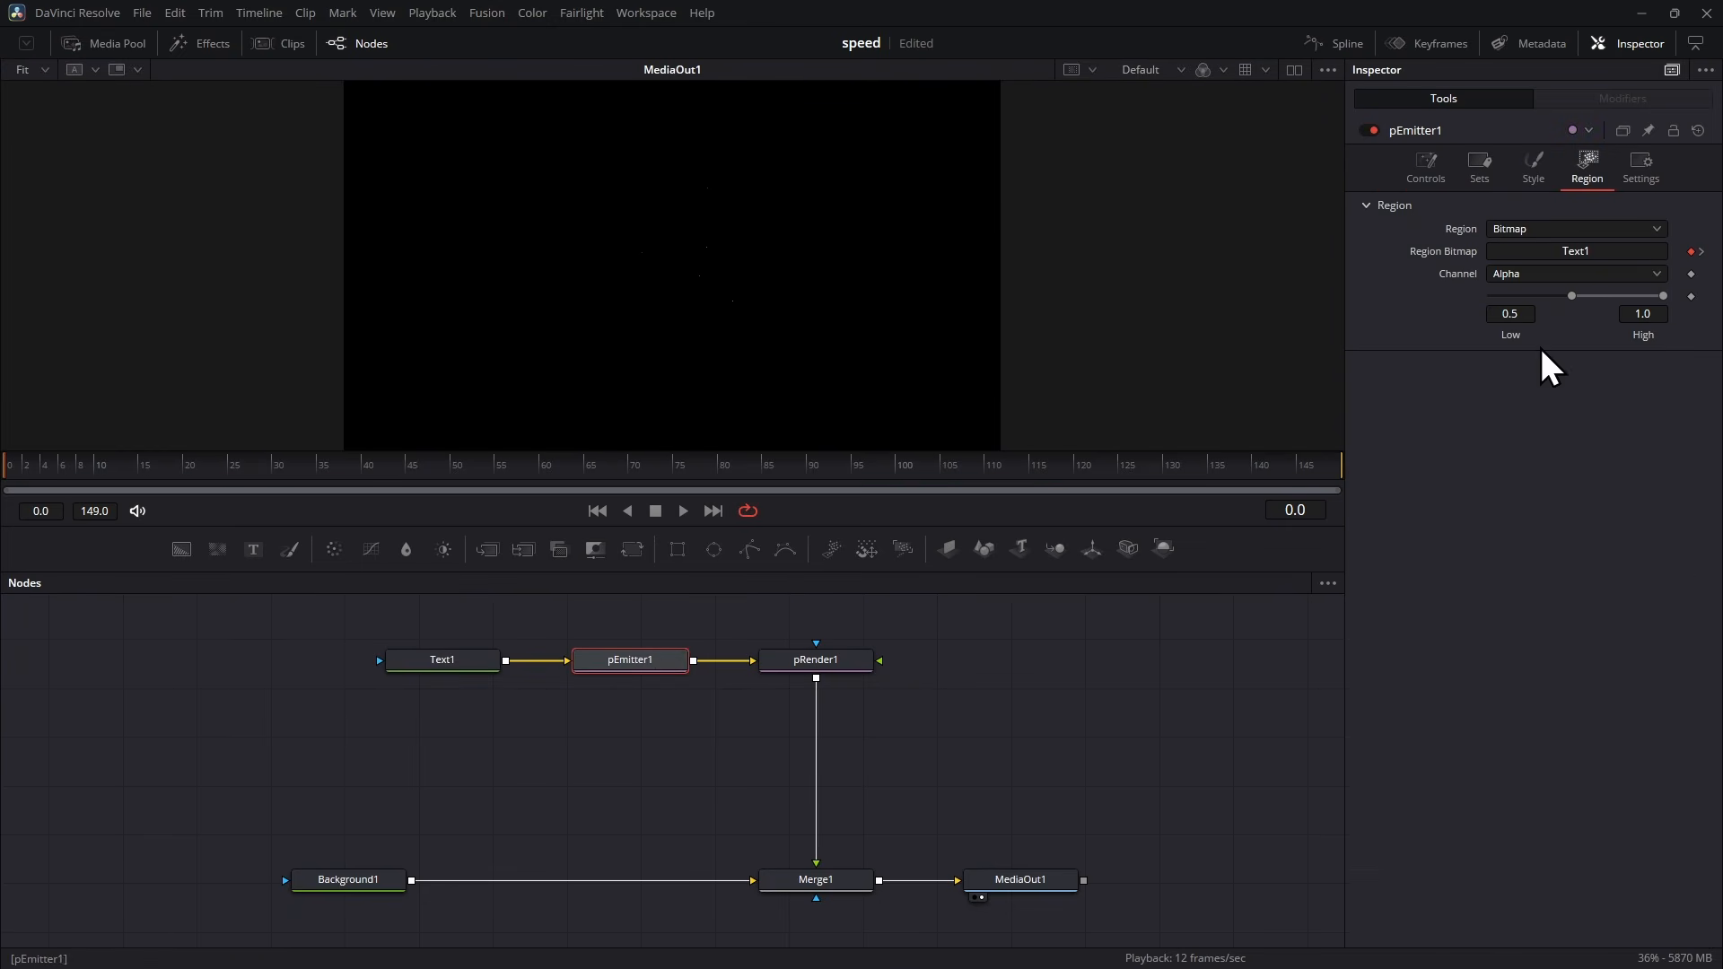
Step: Set pEmitter1's Number to 400 and check the particle build-up through to frame 149
click(1434, 184)
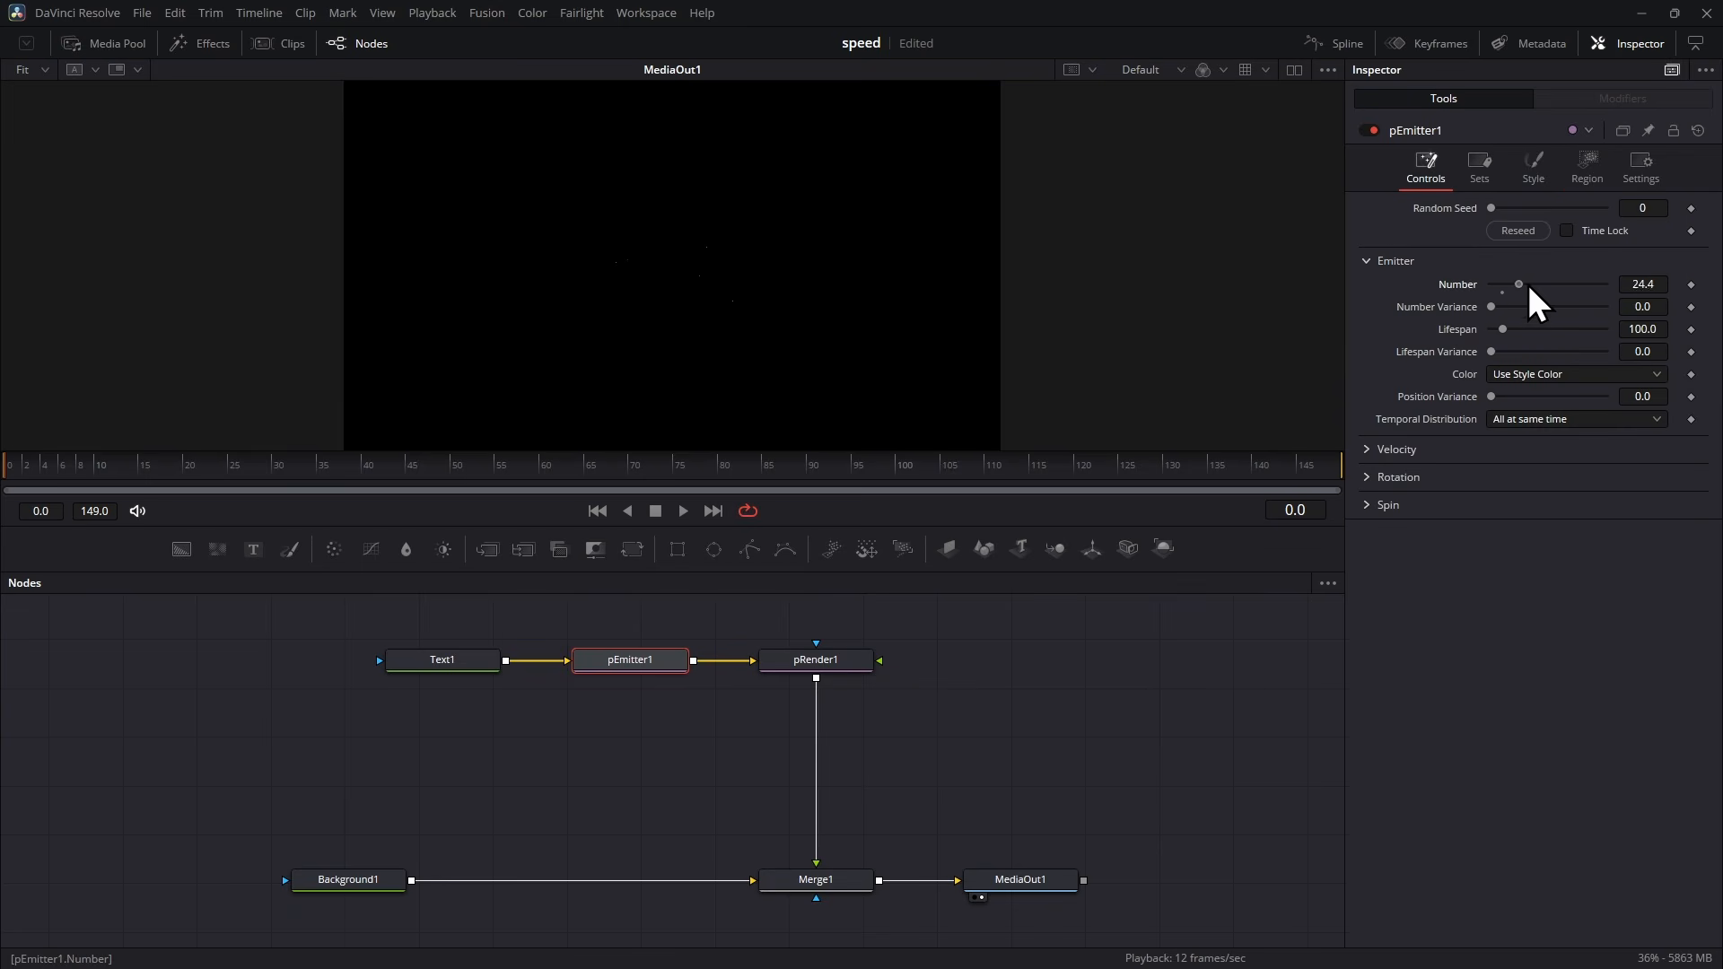
drag(1615, 290, 1671, 292)
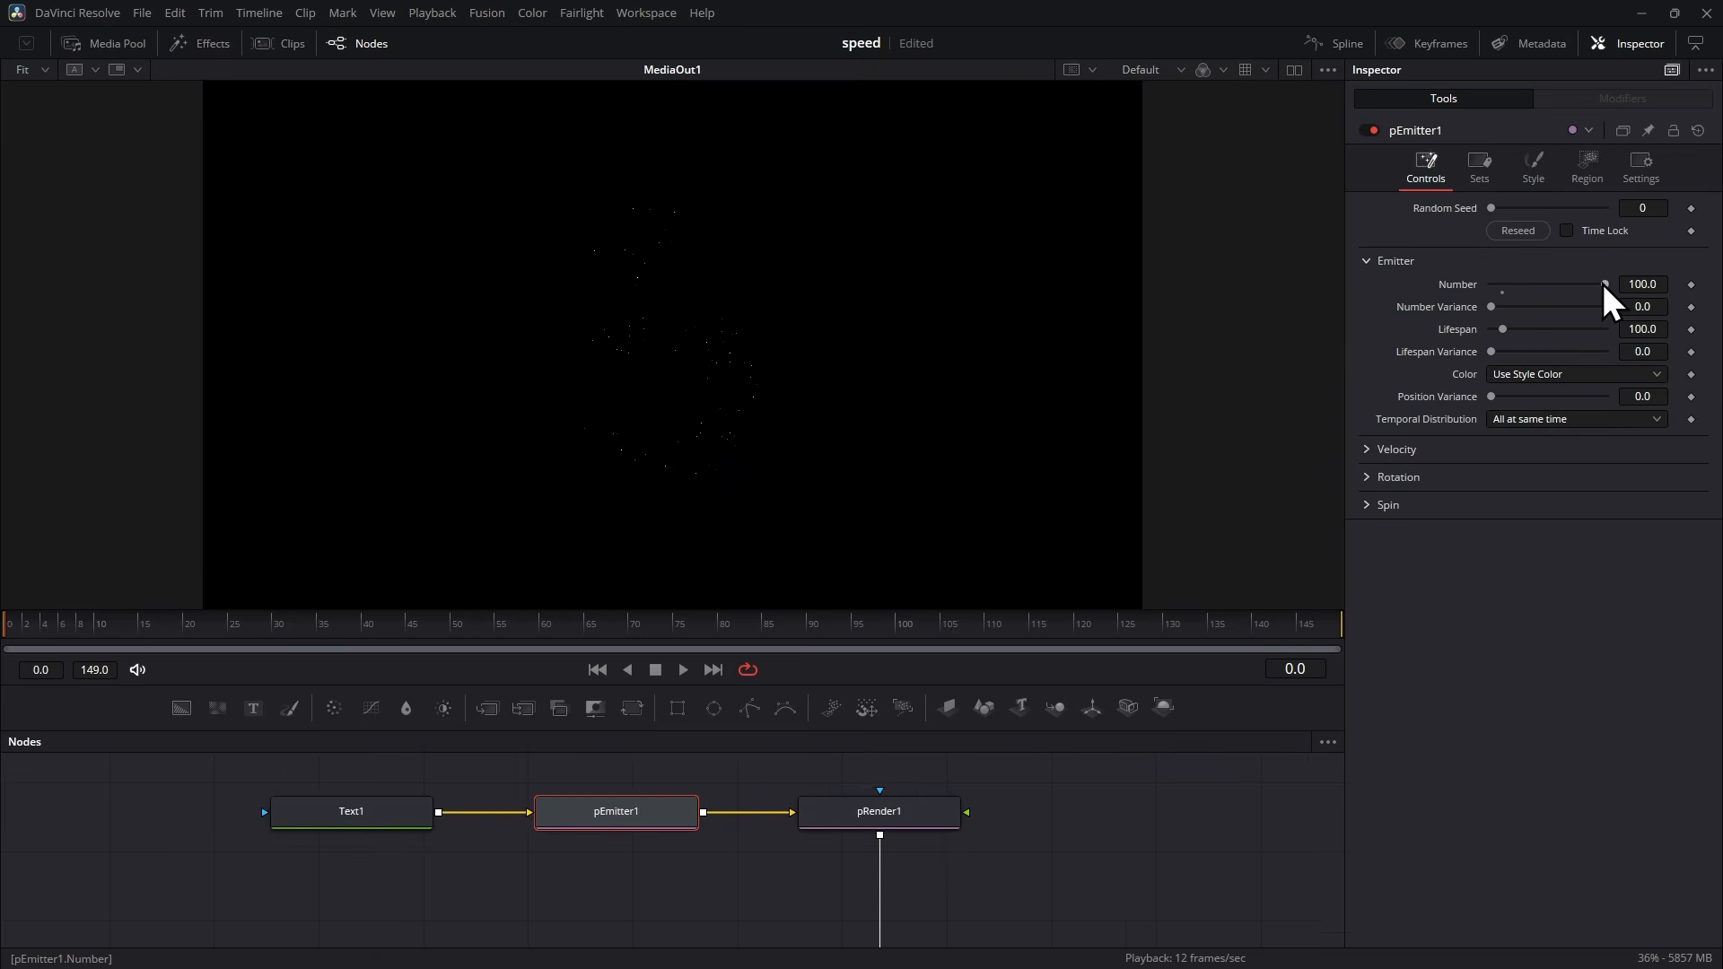
drag(1604, 285, 1654, 316)
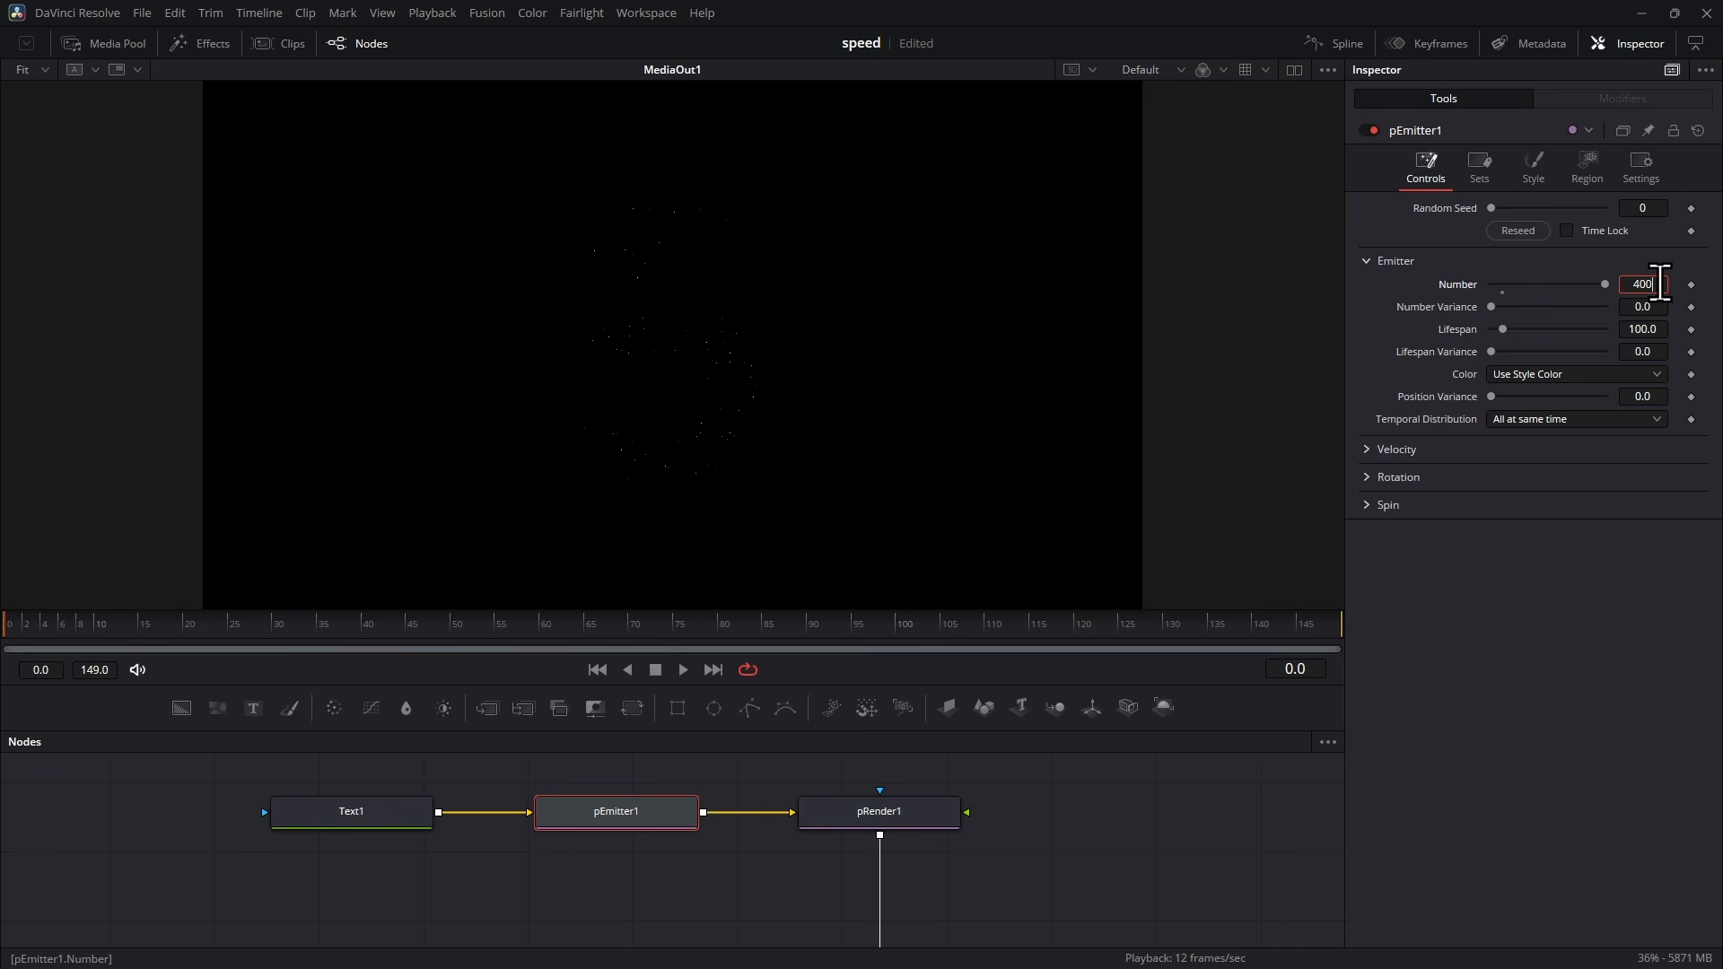
key(Return)
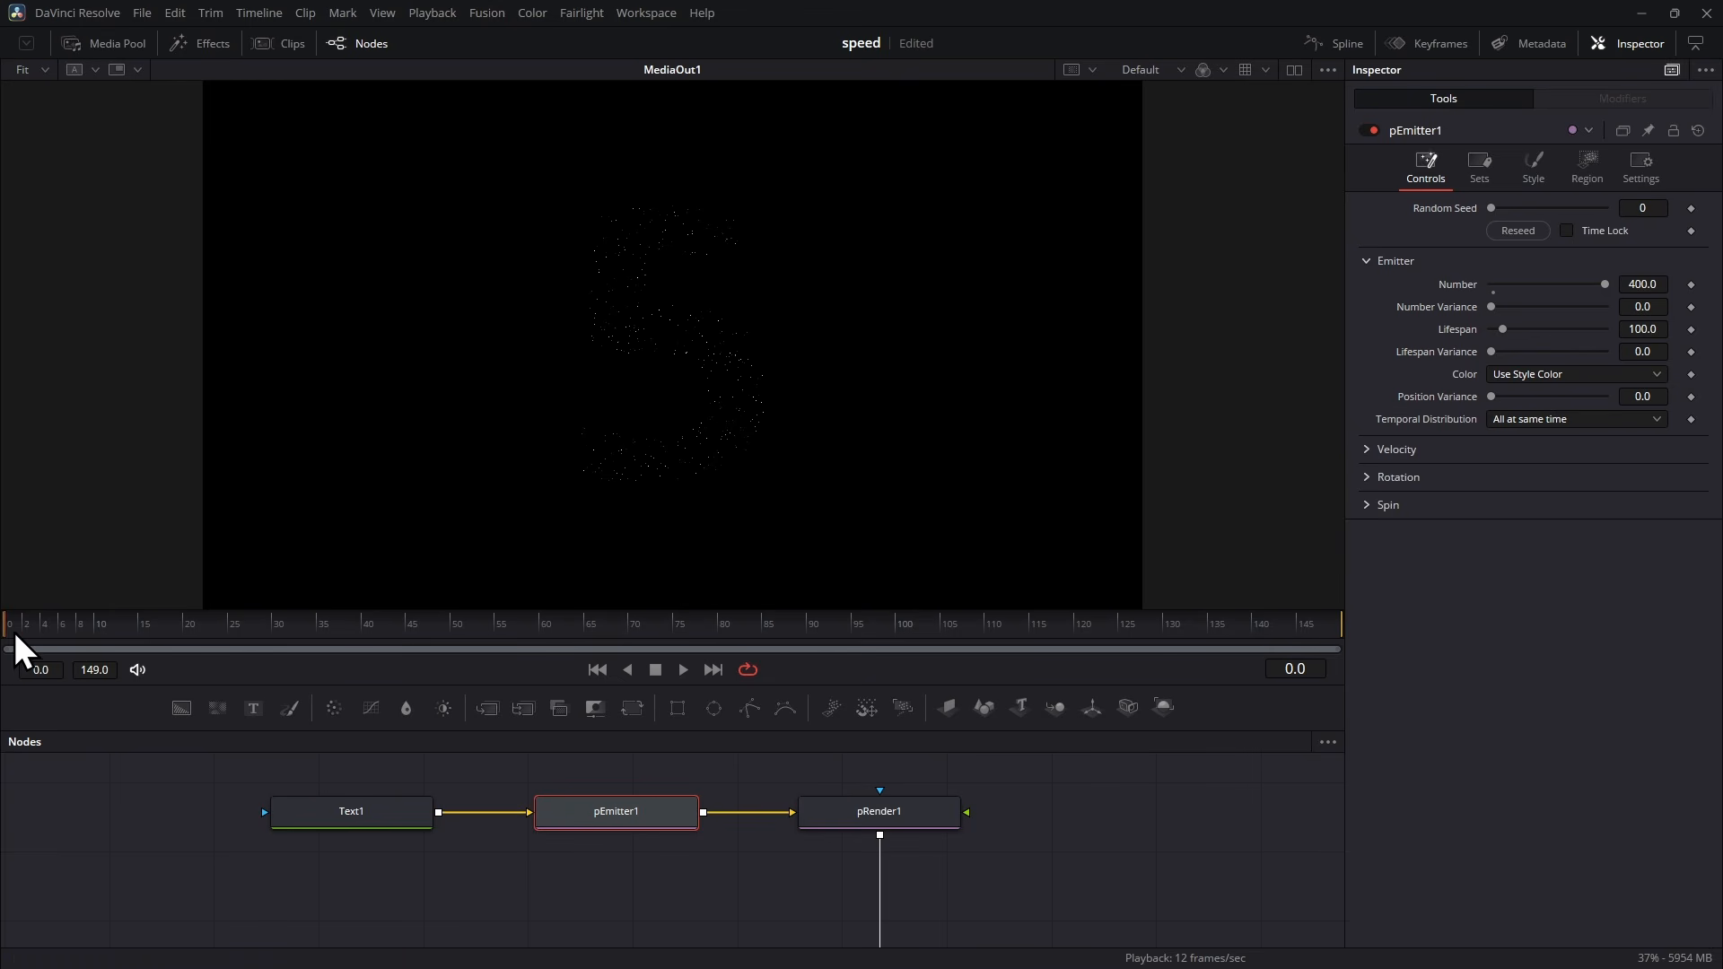
drag(15, 635, 237, 643)
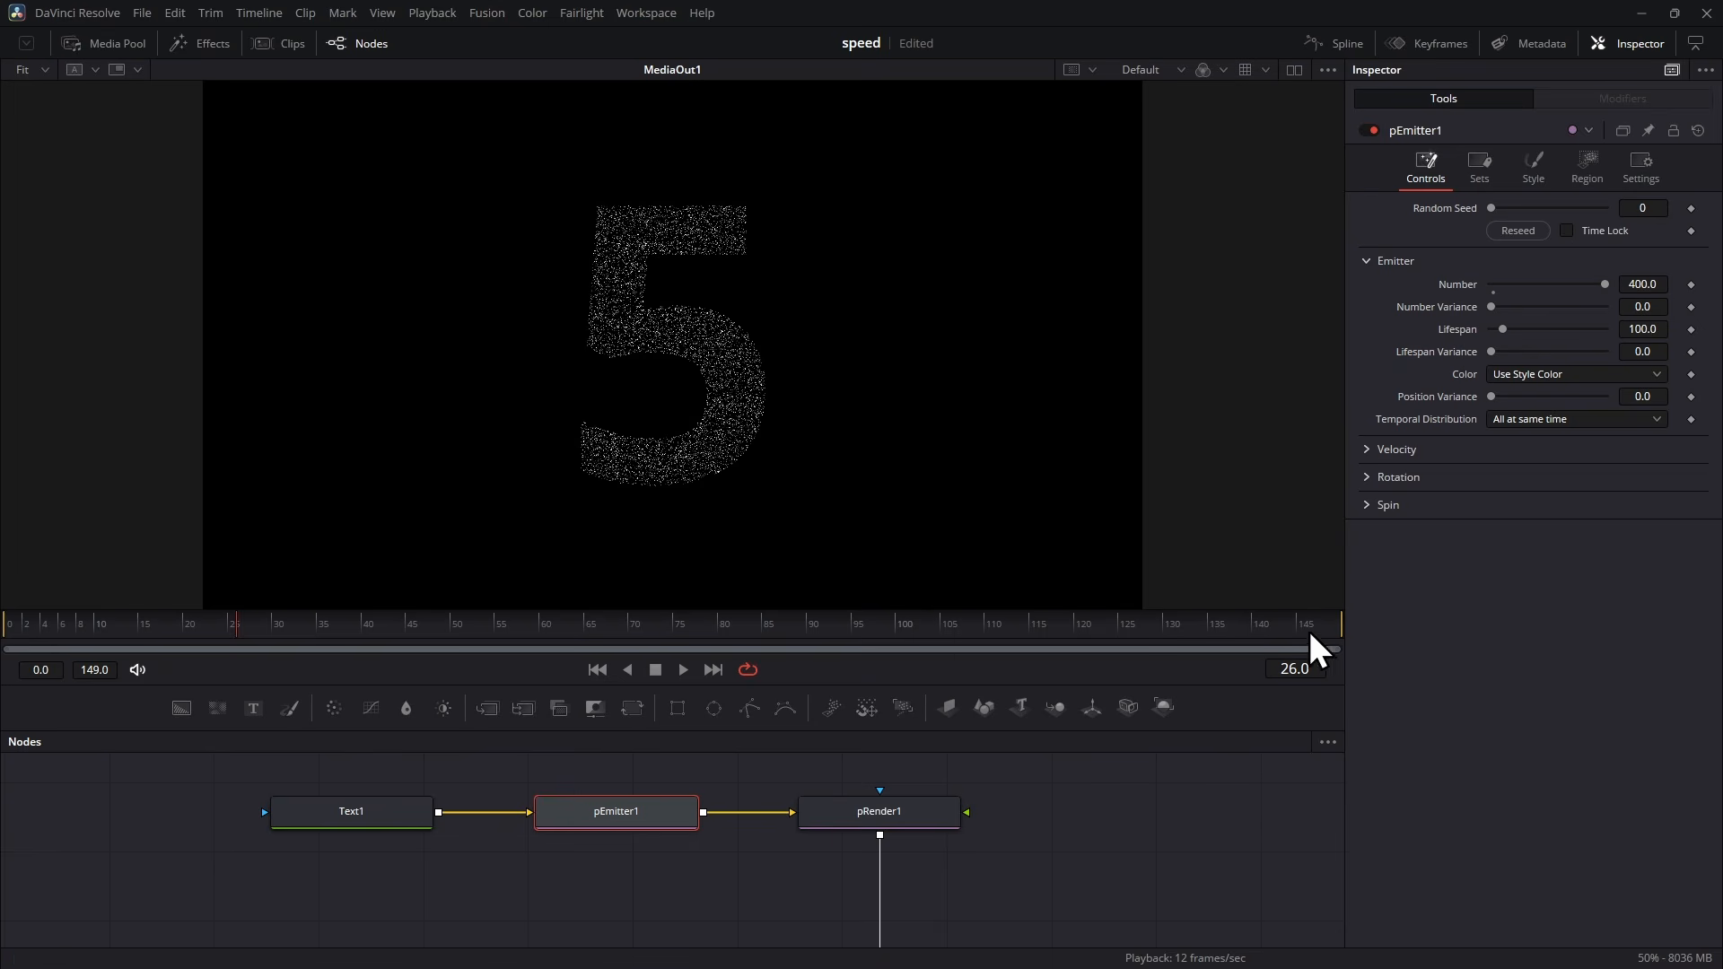
drag(1296, 656, 1344, 658)
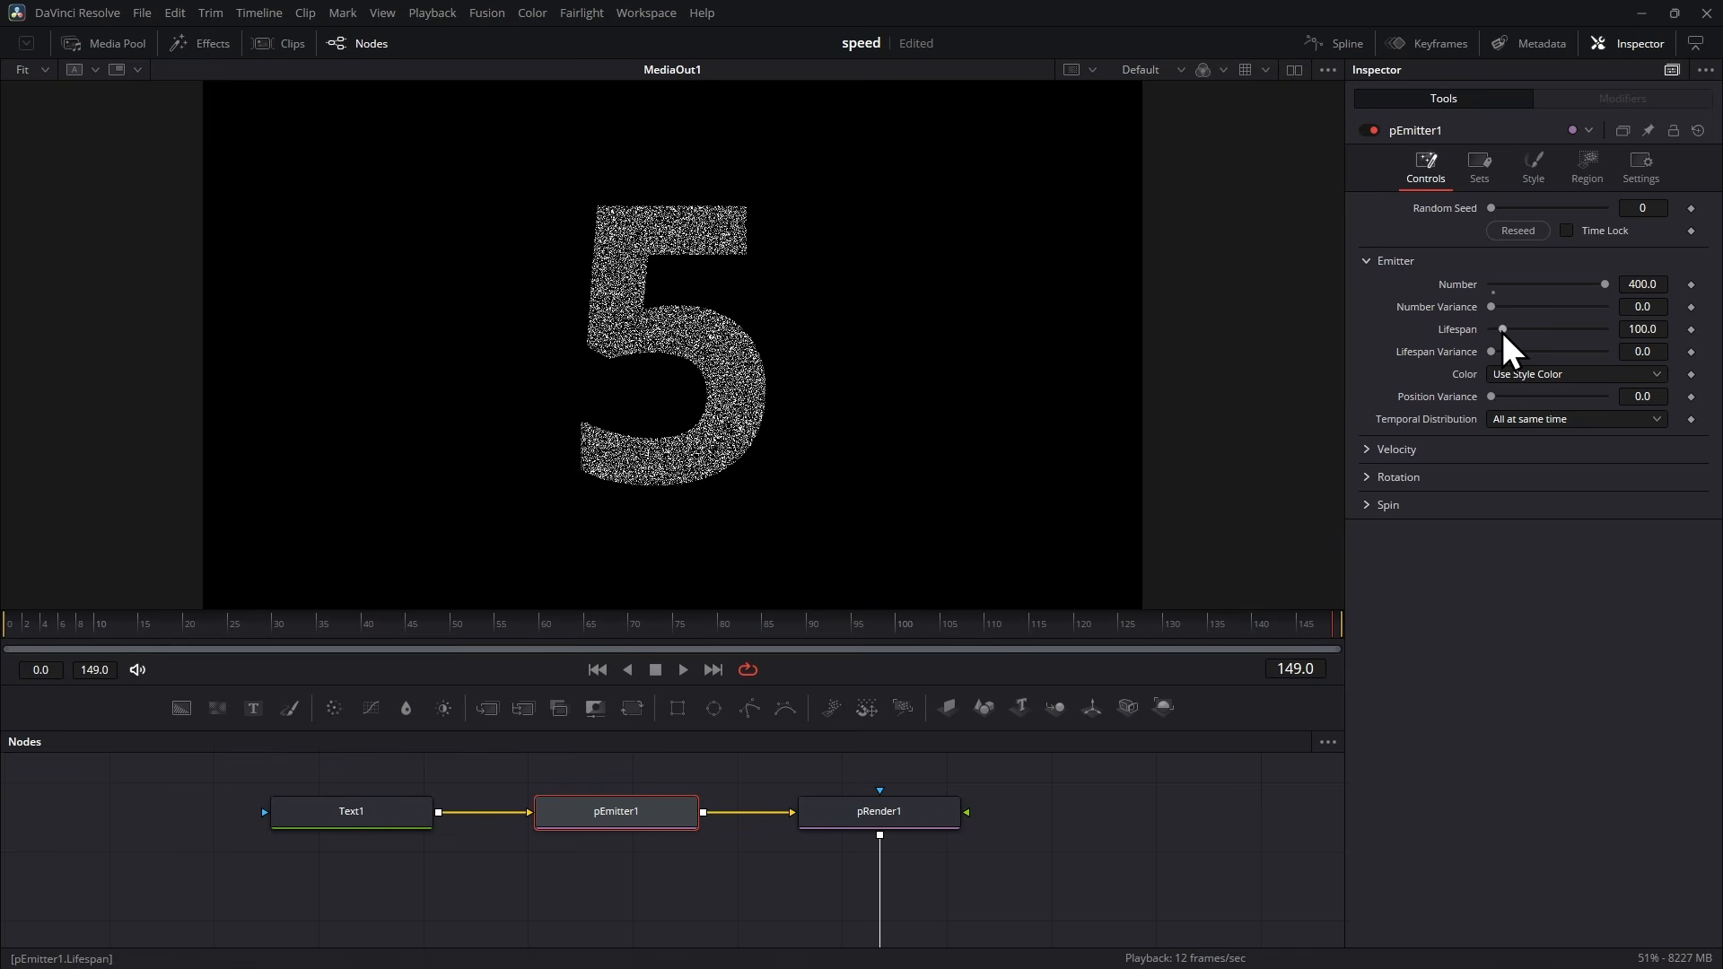
Step: Set pEmitter1's Lifespan to 244 and check the particles at several frames along the timeline
drag(1503, 329, 1518, 330)
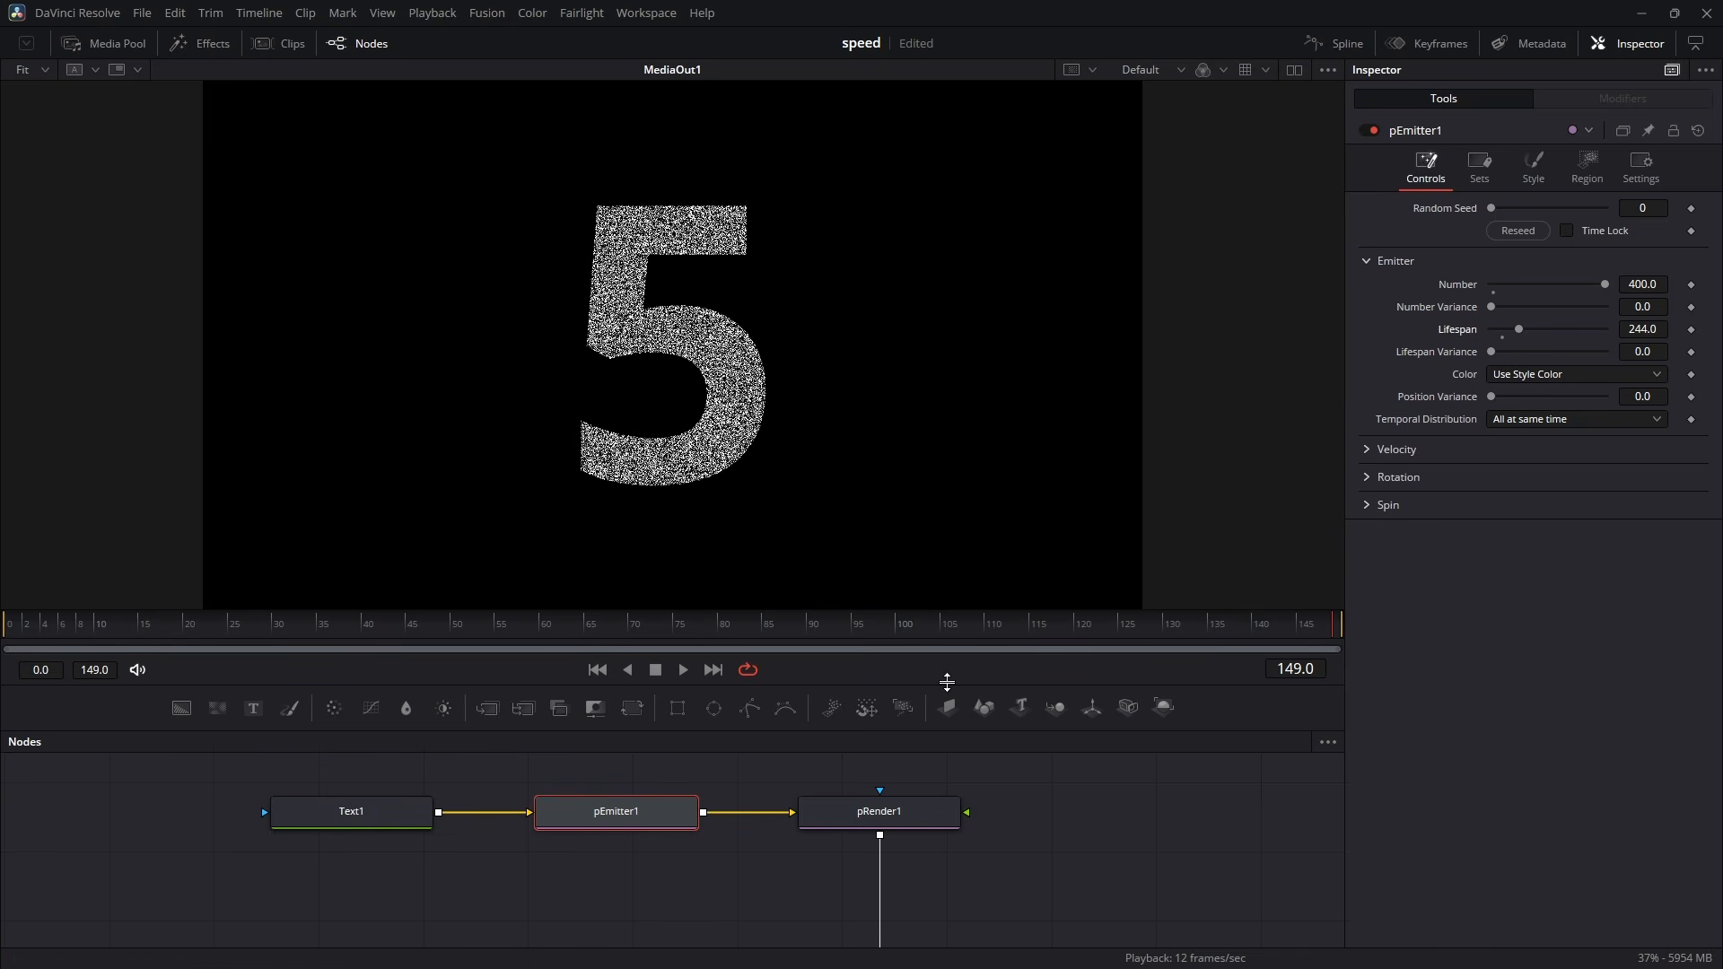
click(998, 628)
click(145, 629)
click(1065, 632)
click(636, 626)
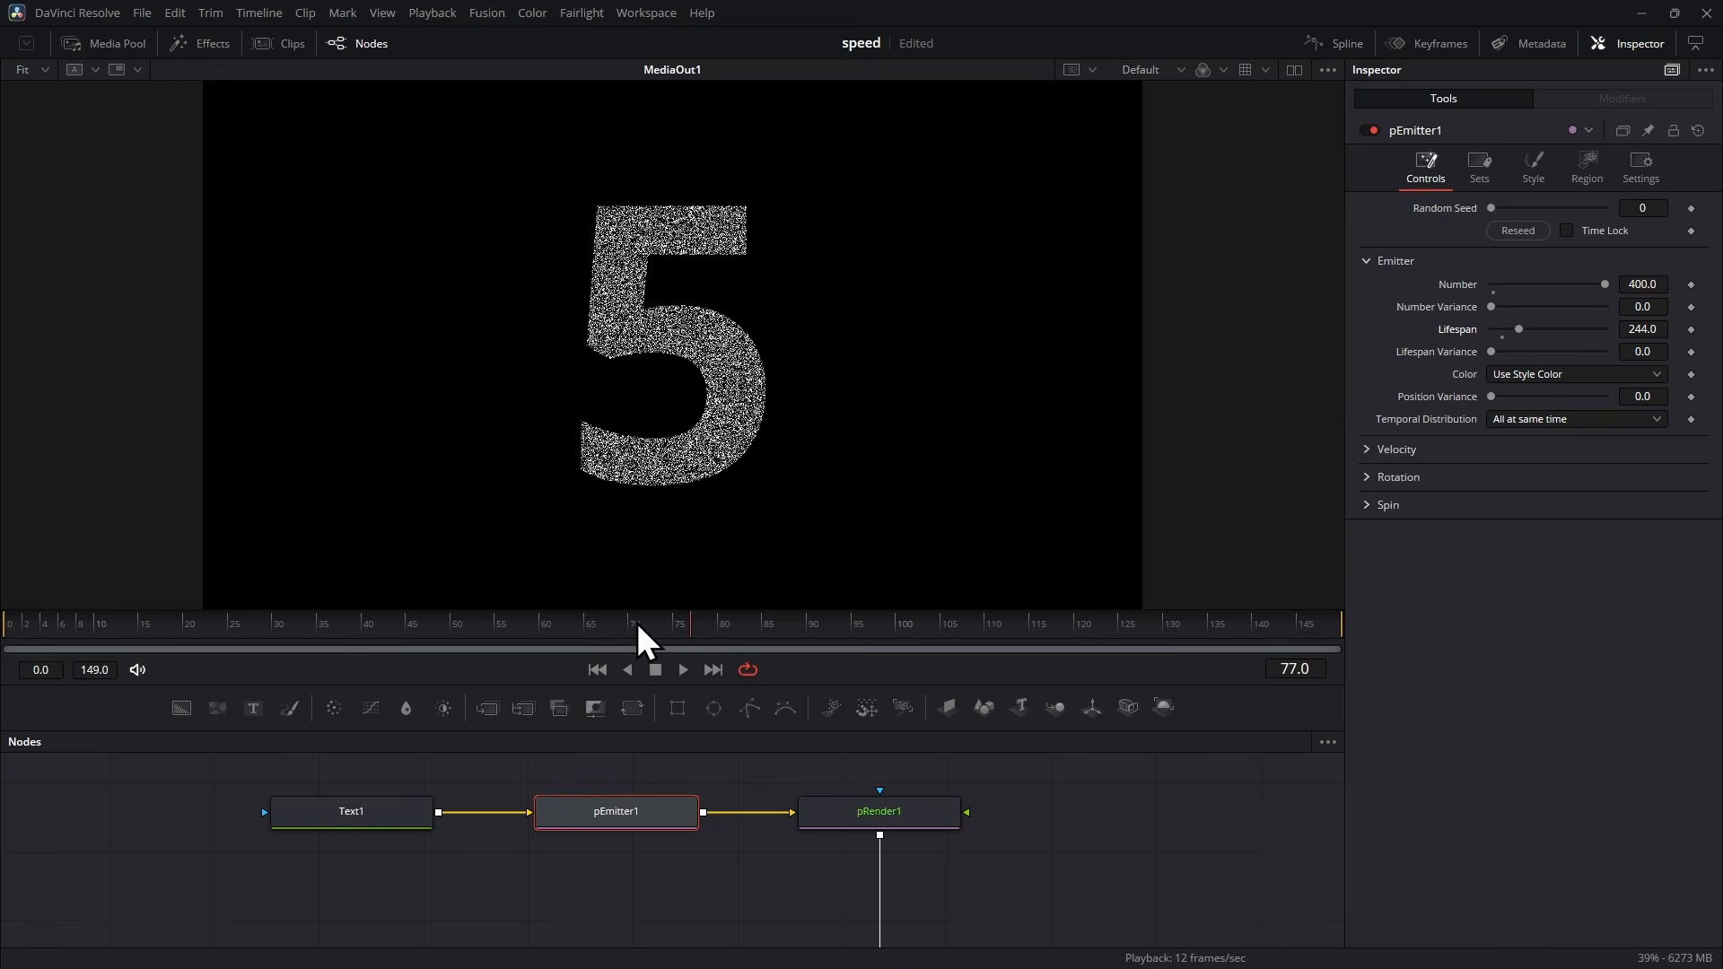
click(6, 627)
click(201, 625)
click(734, 628)
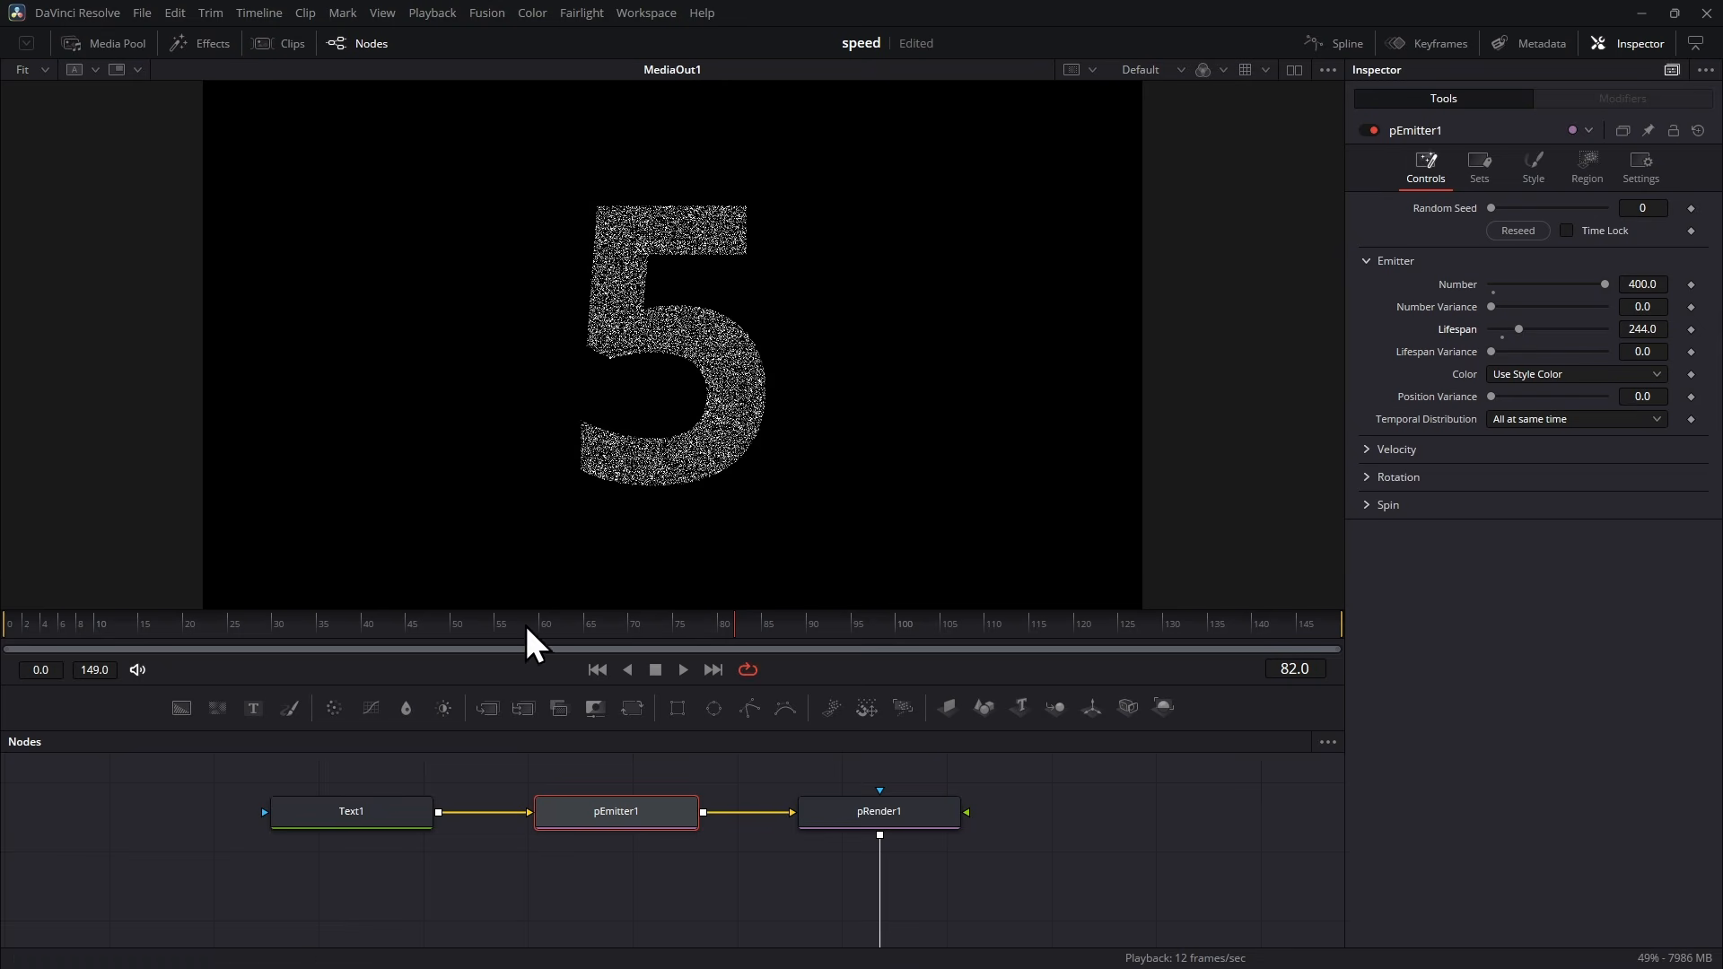
Step: Keyframe pEmitter1's Number at 400 on frame 0 and 0 on frame 1, and preview the result
click(468, 633)
drag(471, 639, 8, 655)
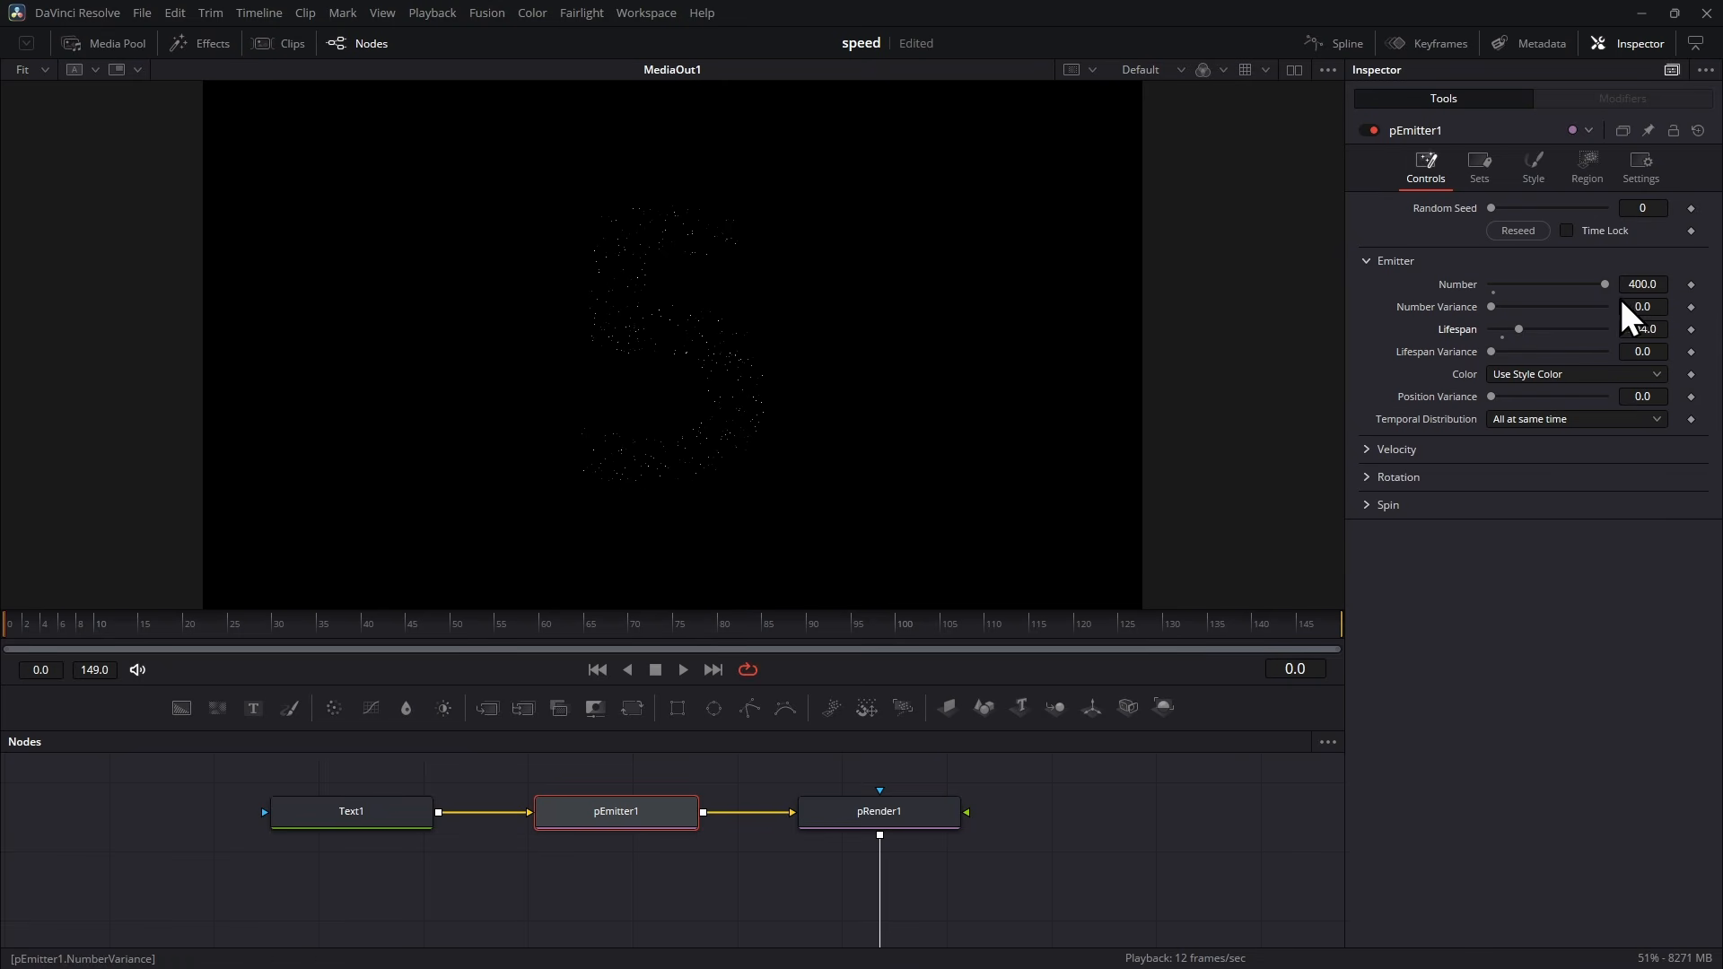
click(1692, 285)
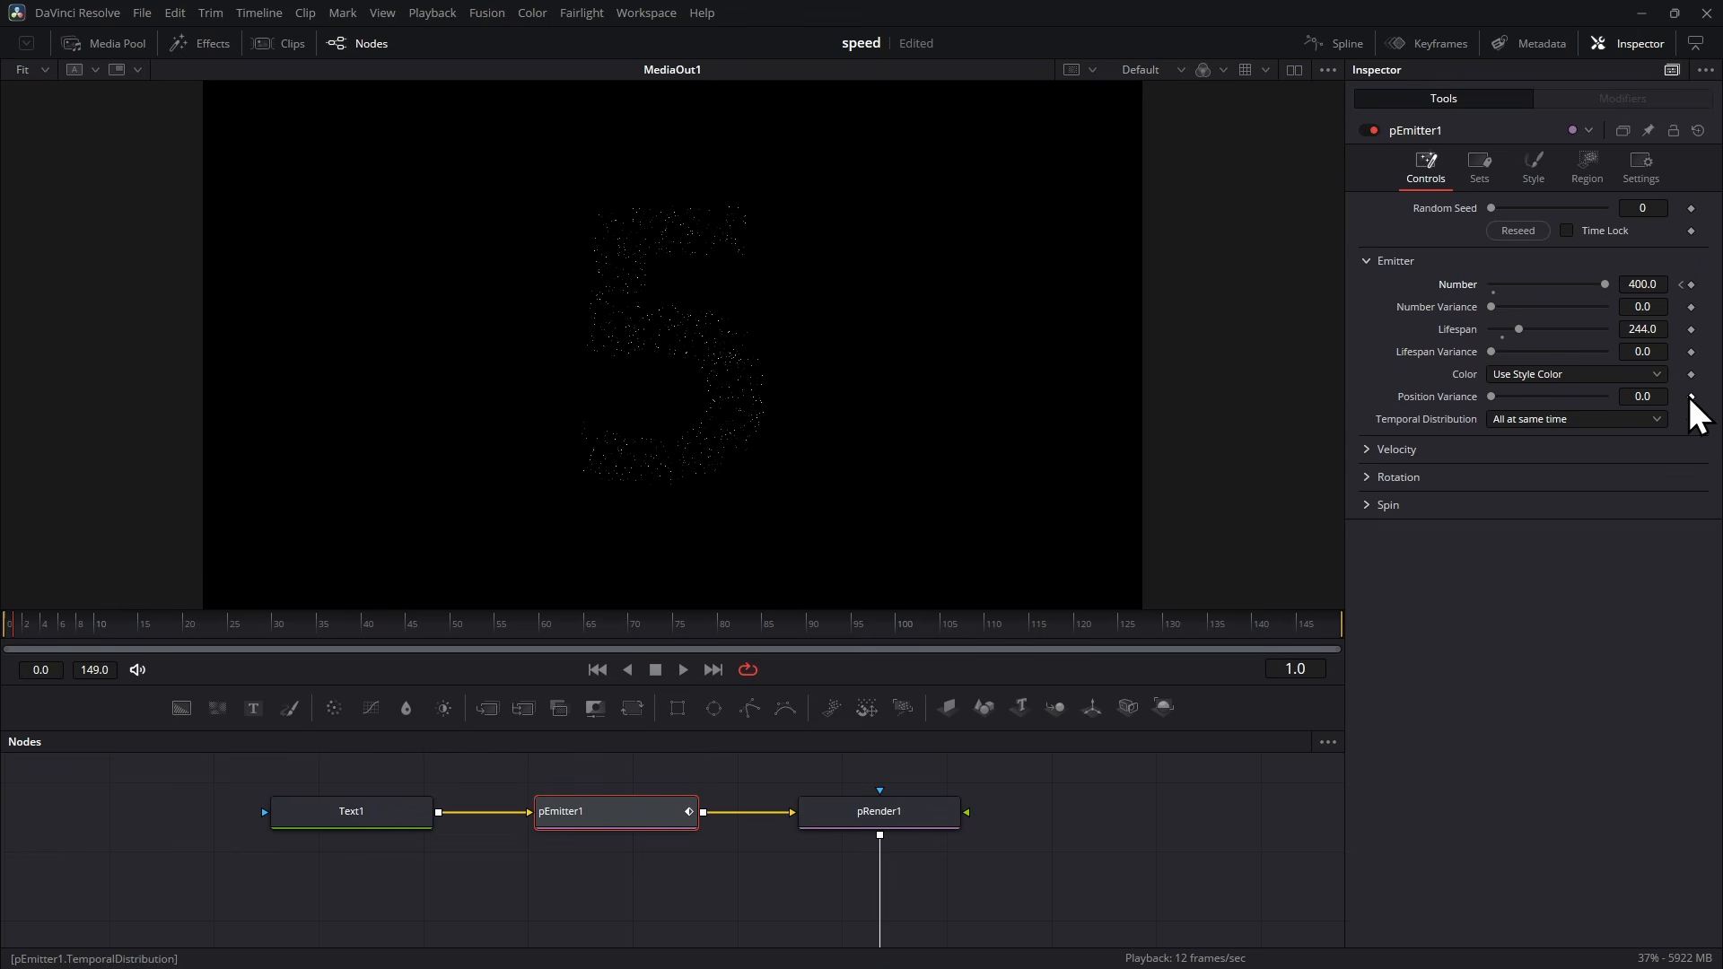
drag(1606, 285, 1523, 306)
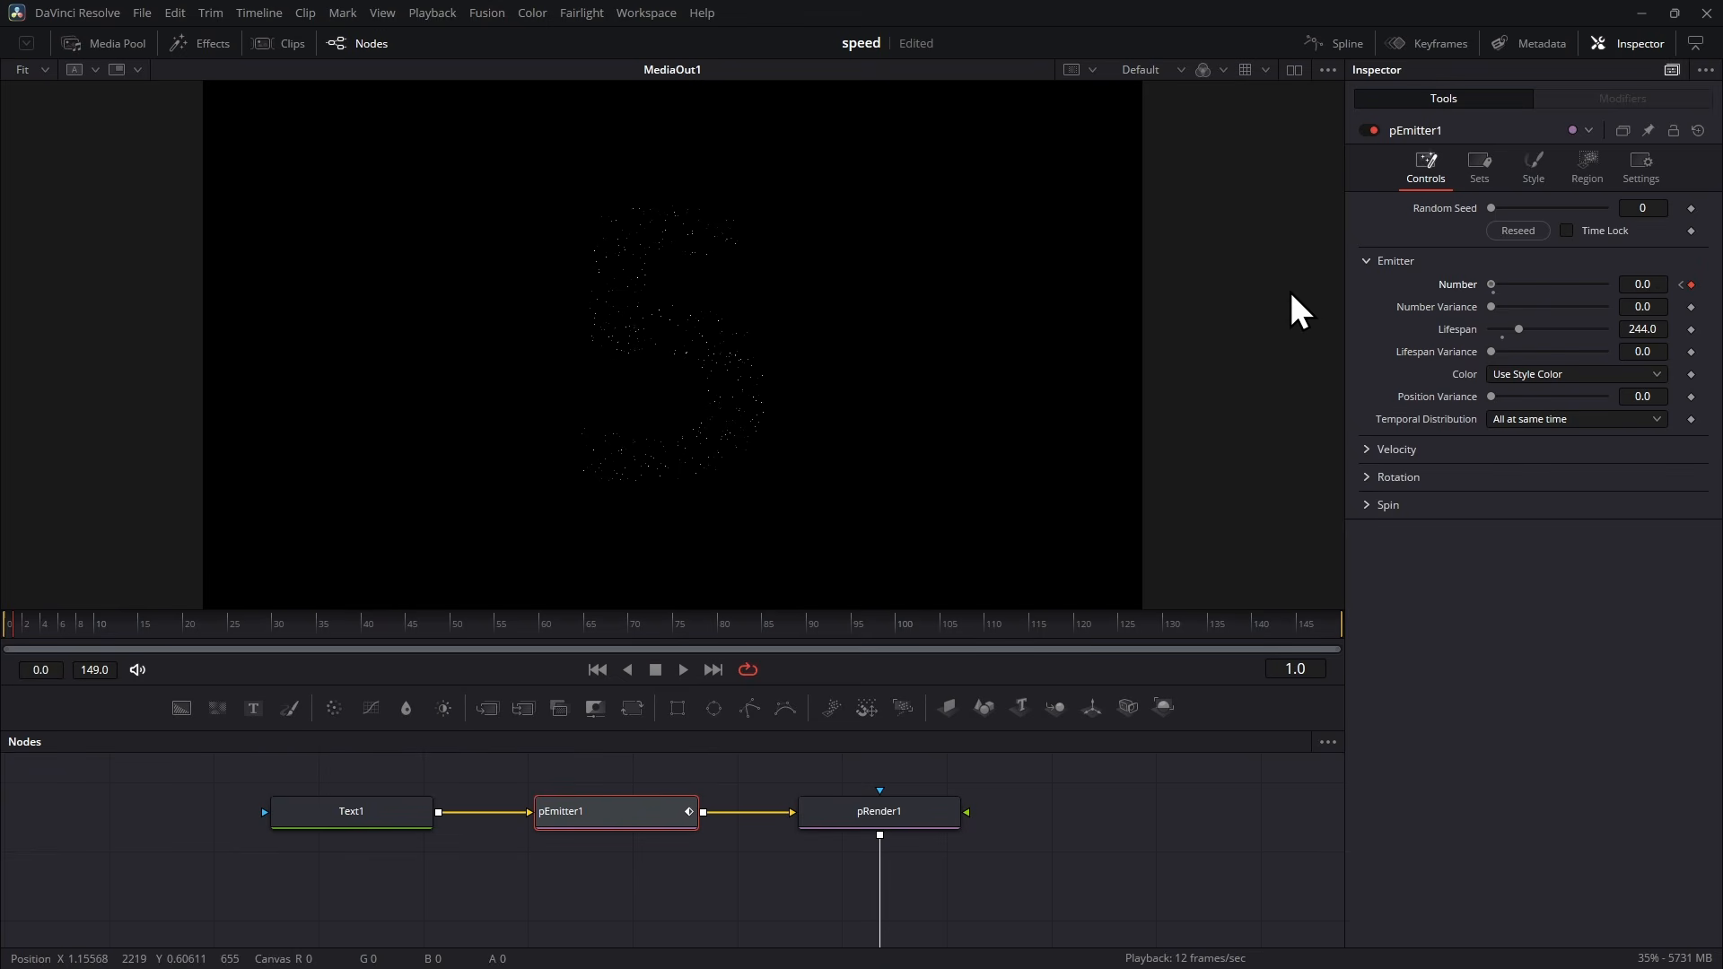
key(Left)
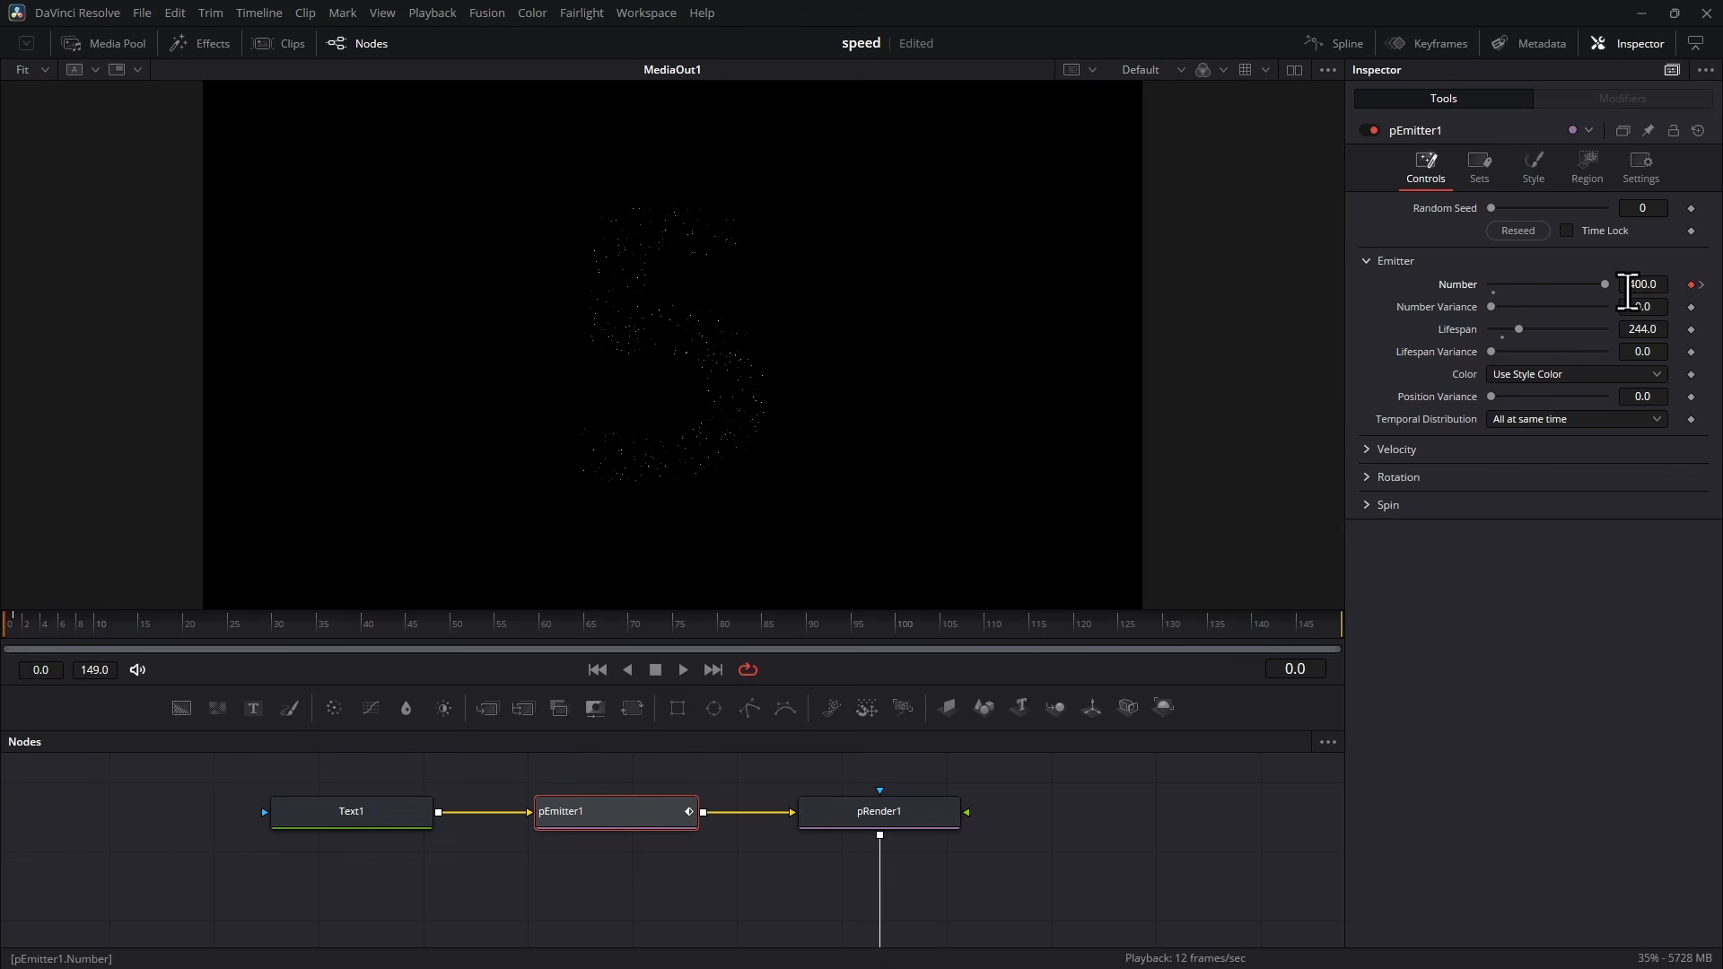
key(Right)
key(Left)
key(space)
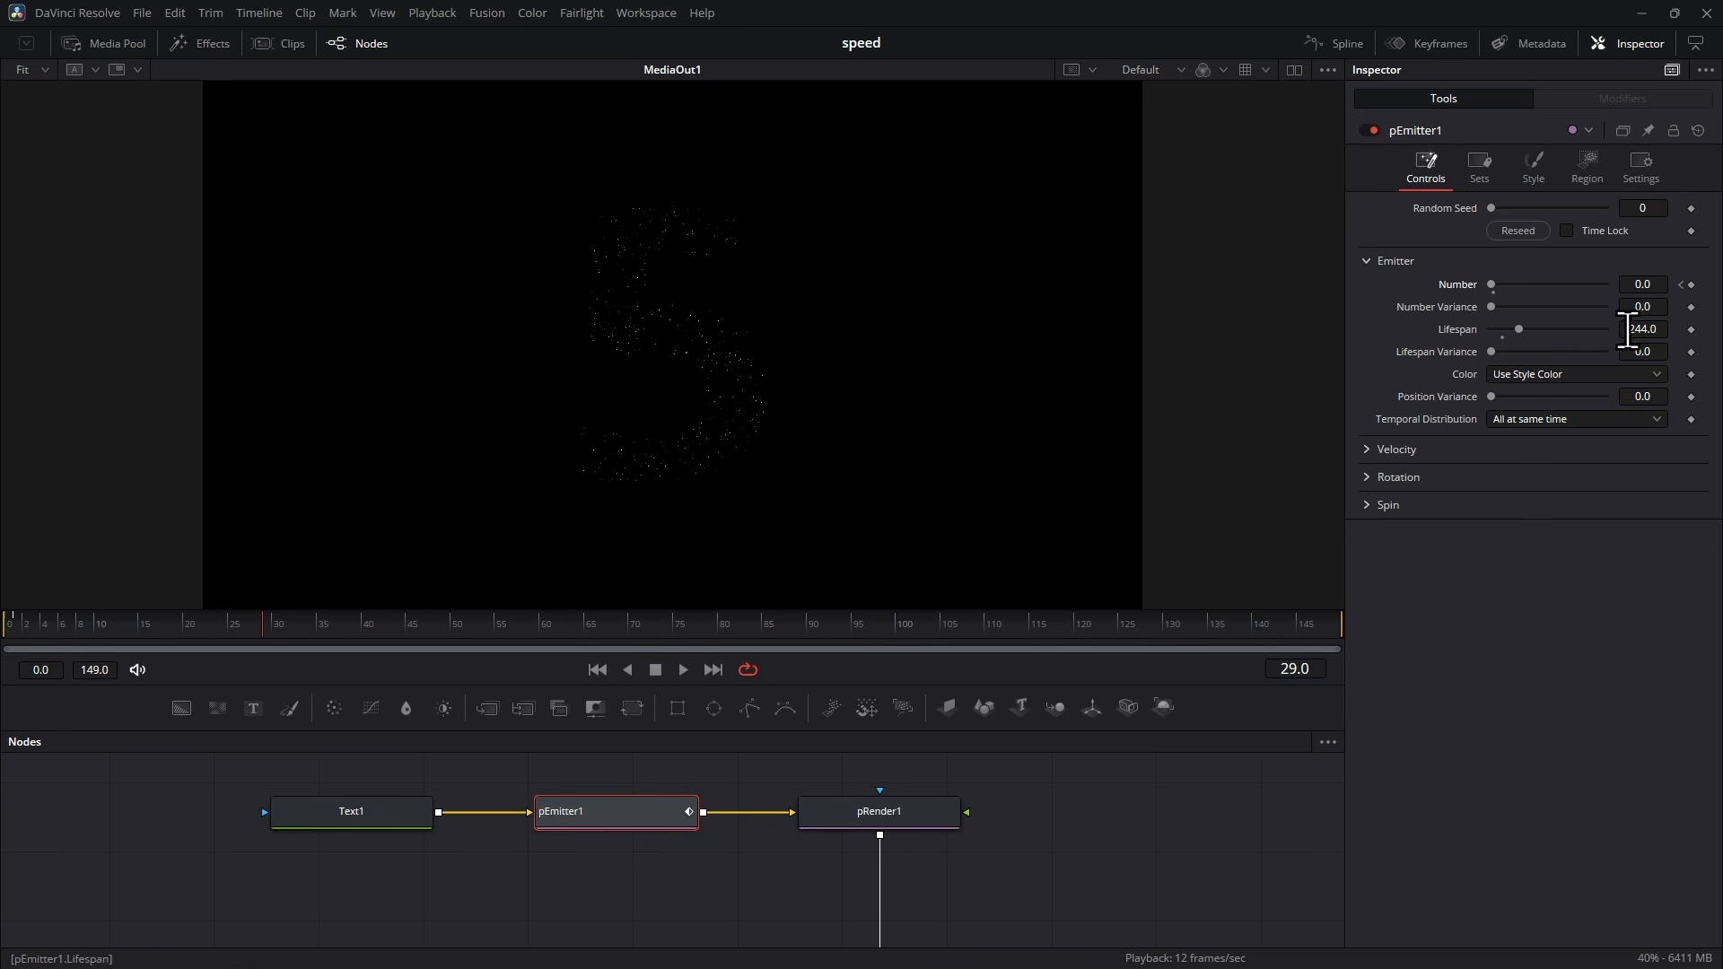
Step: Set pEmitter1's Velocity to 0.028 and Angle Variance to 360, and play back the particle dispersion
click(1368, 449)
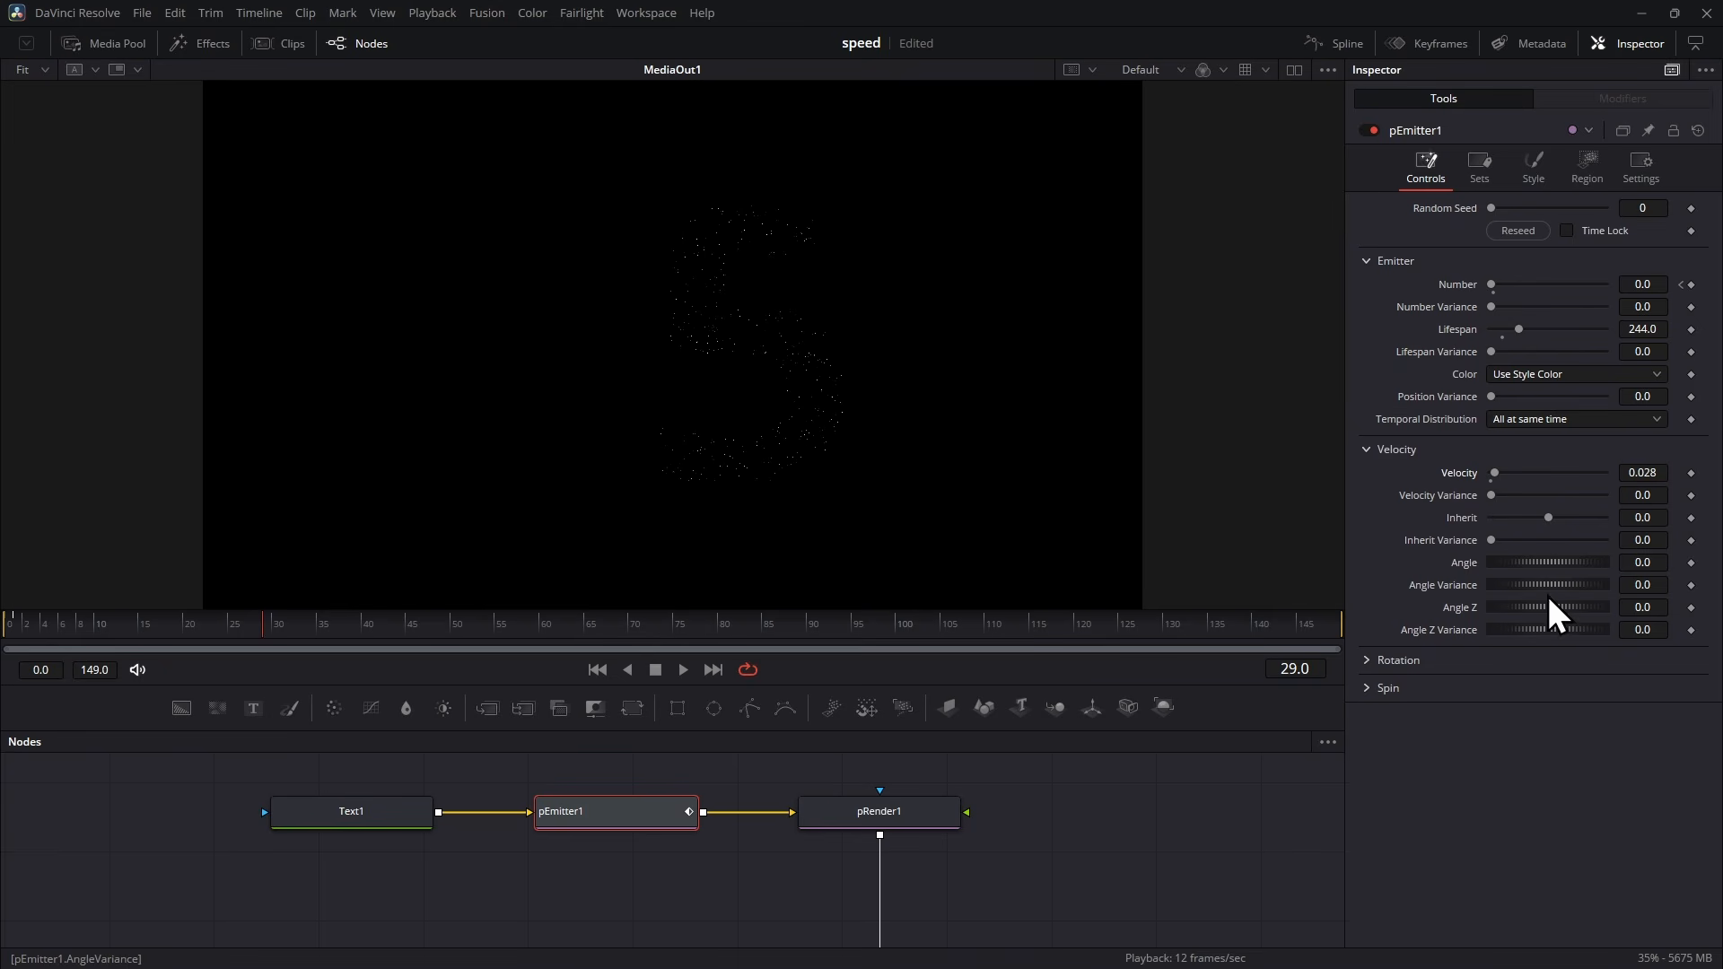
click(1652, 584)
text(360)
key(Return)
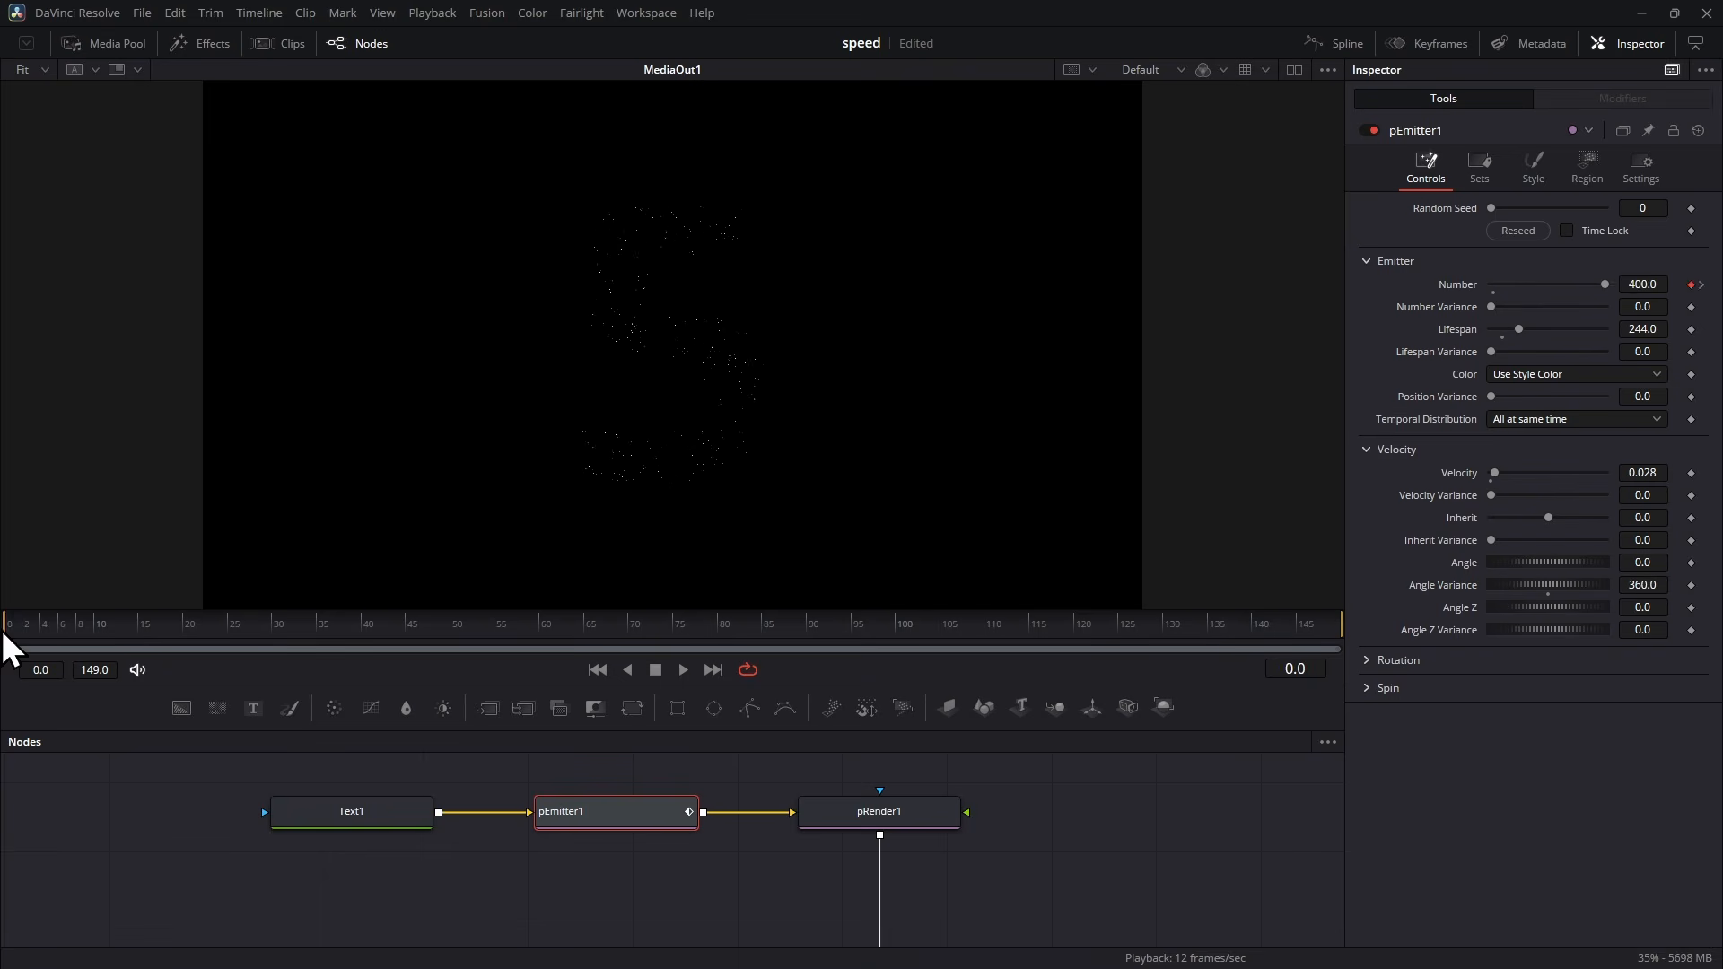
key(space)
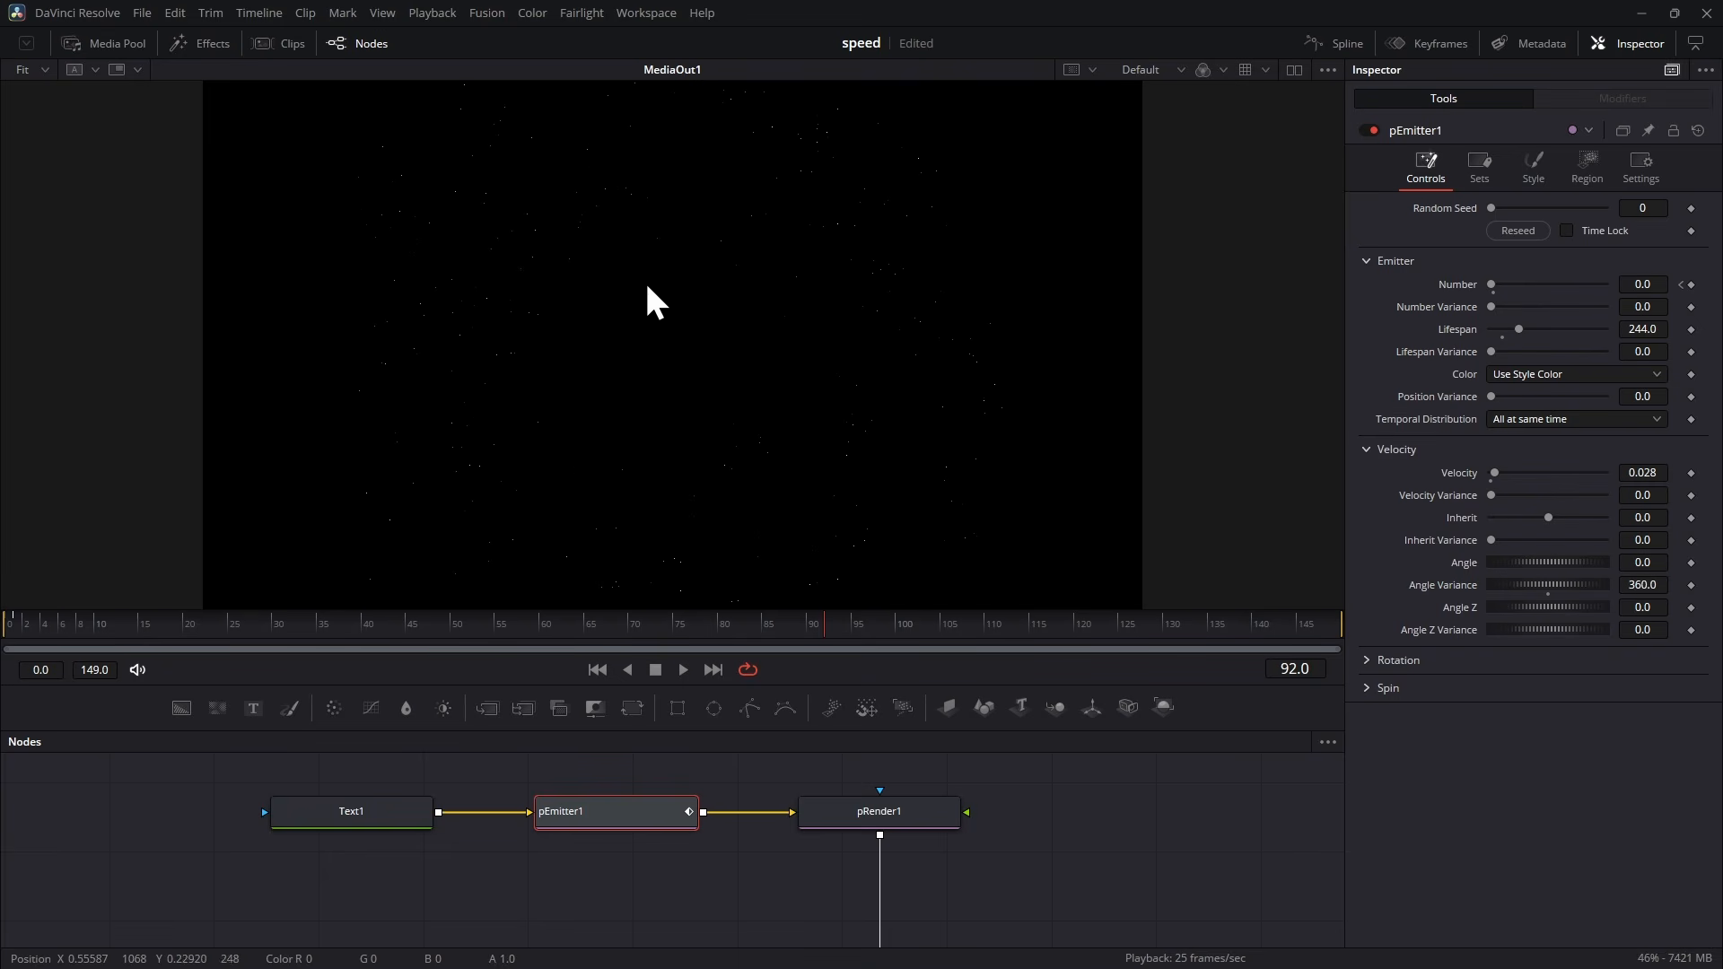
drag(166, 629, 5, 628)
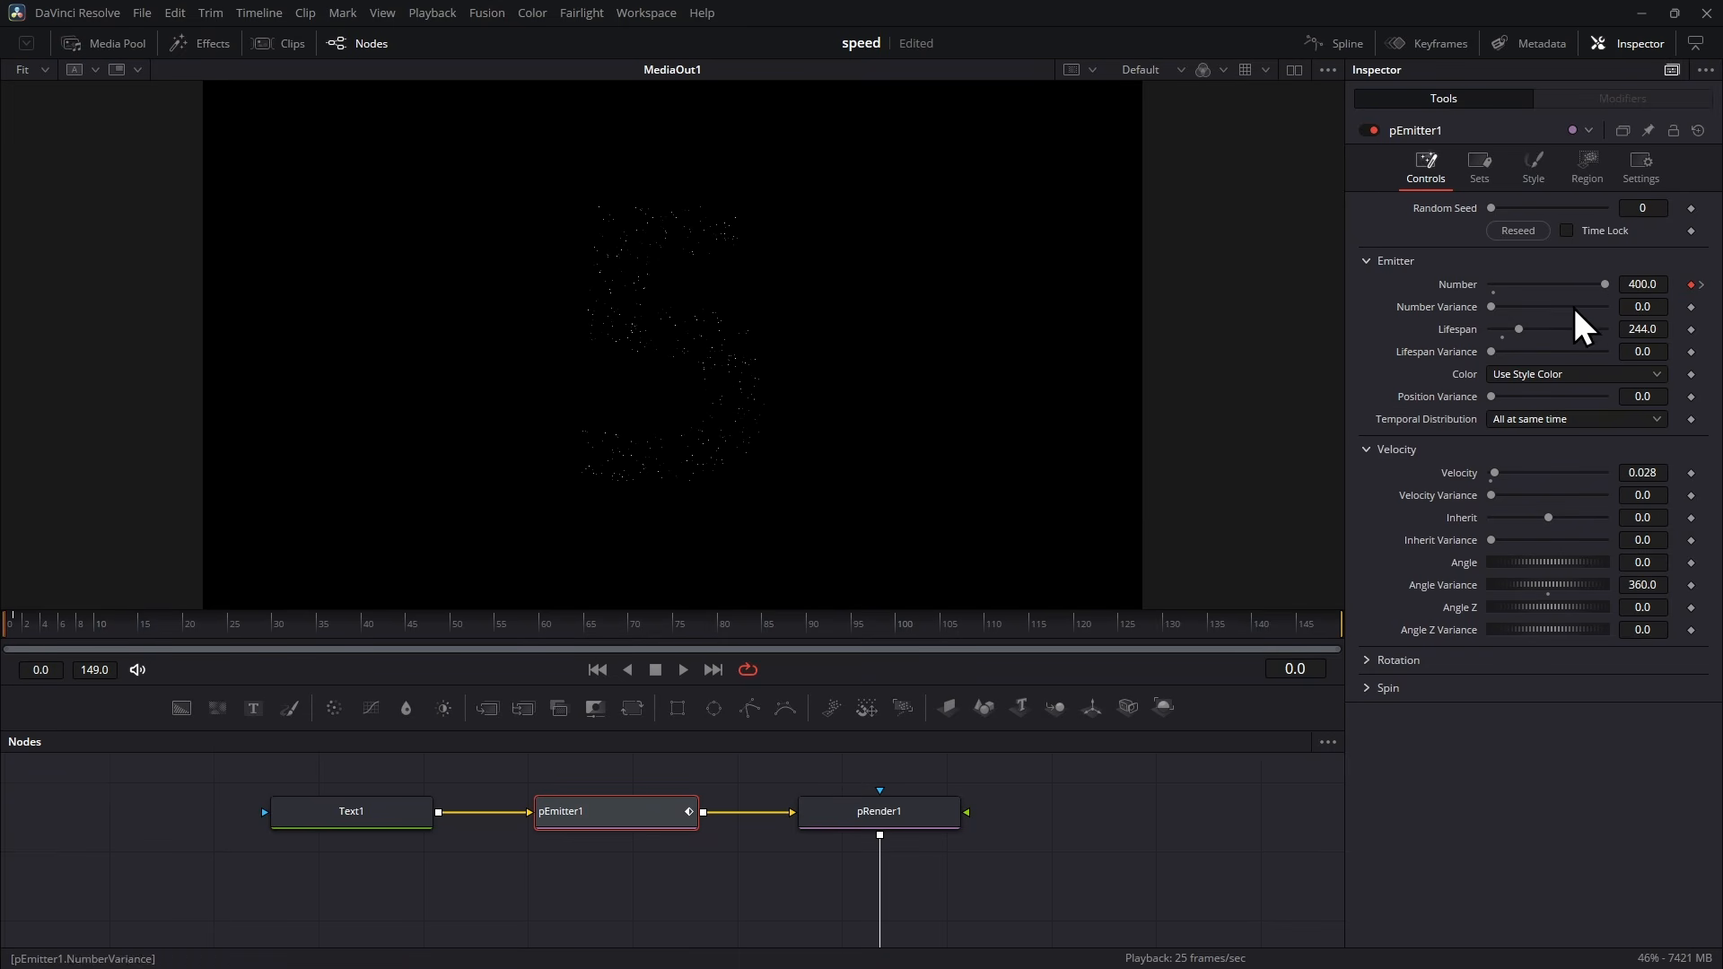
Step: Set pEmitter1's particle style to NGon with the solid circle type and Size 0.5
click(1535, 170)
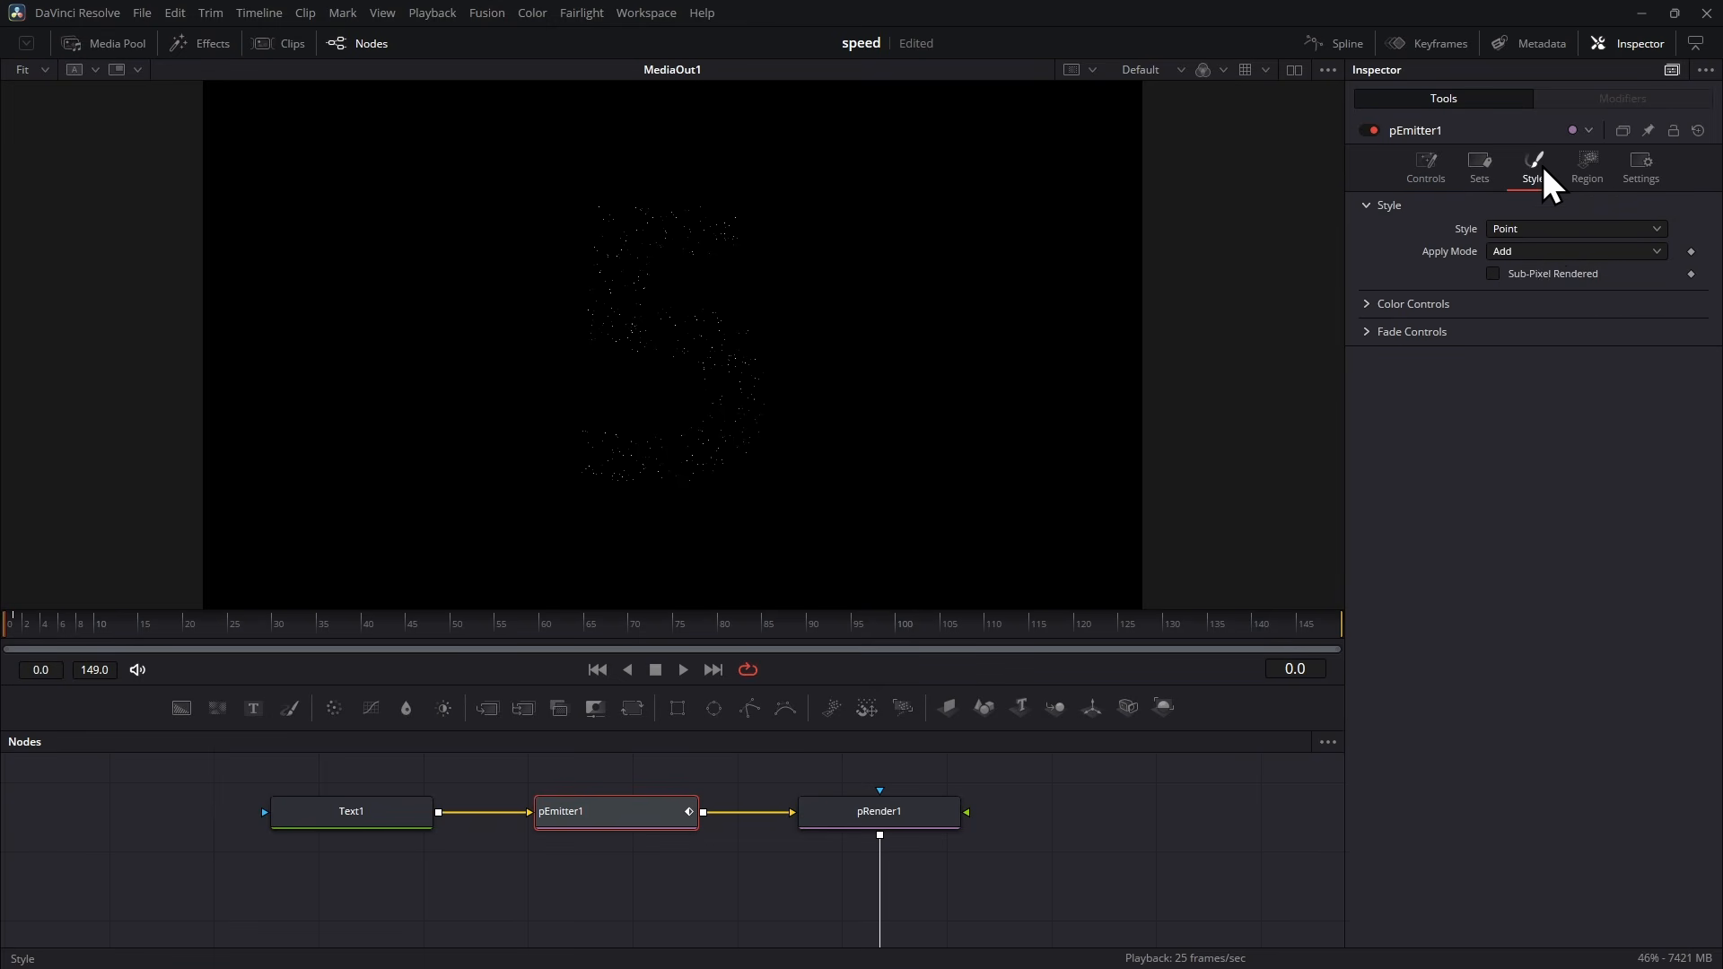
click(1593, 231)
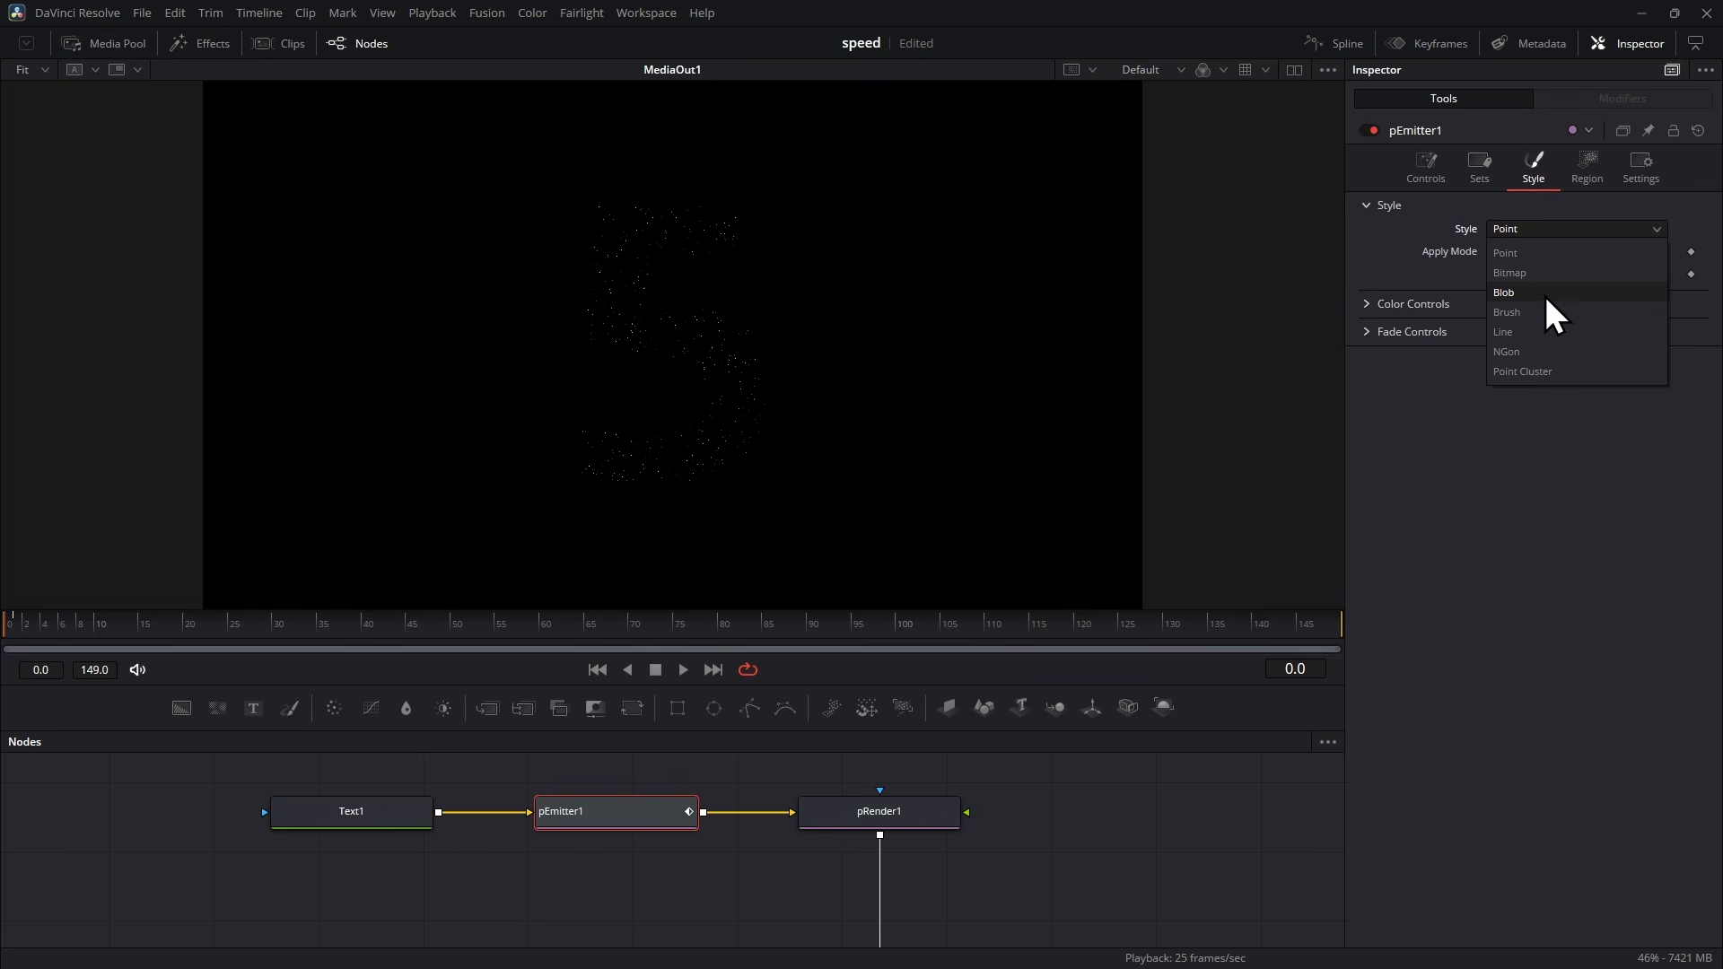
click(1531, 351)
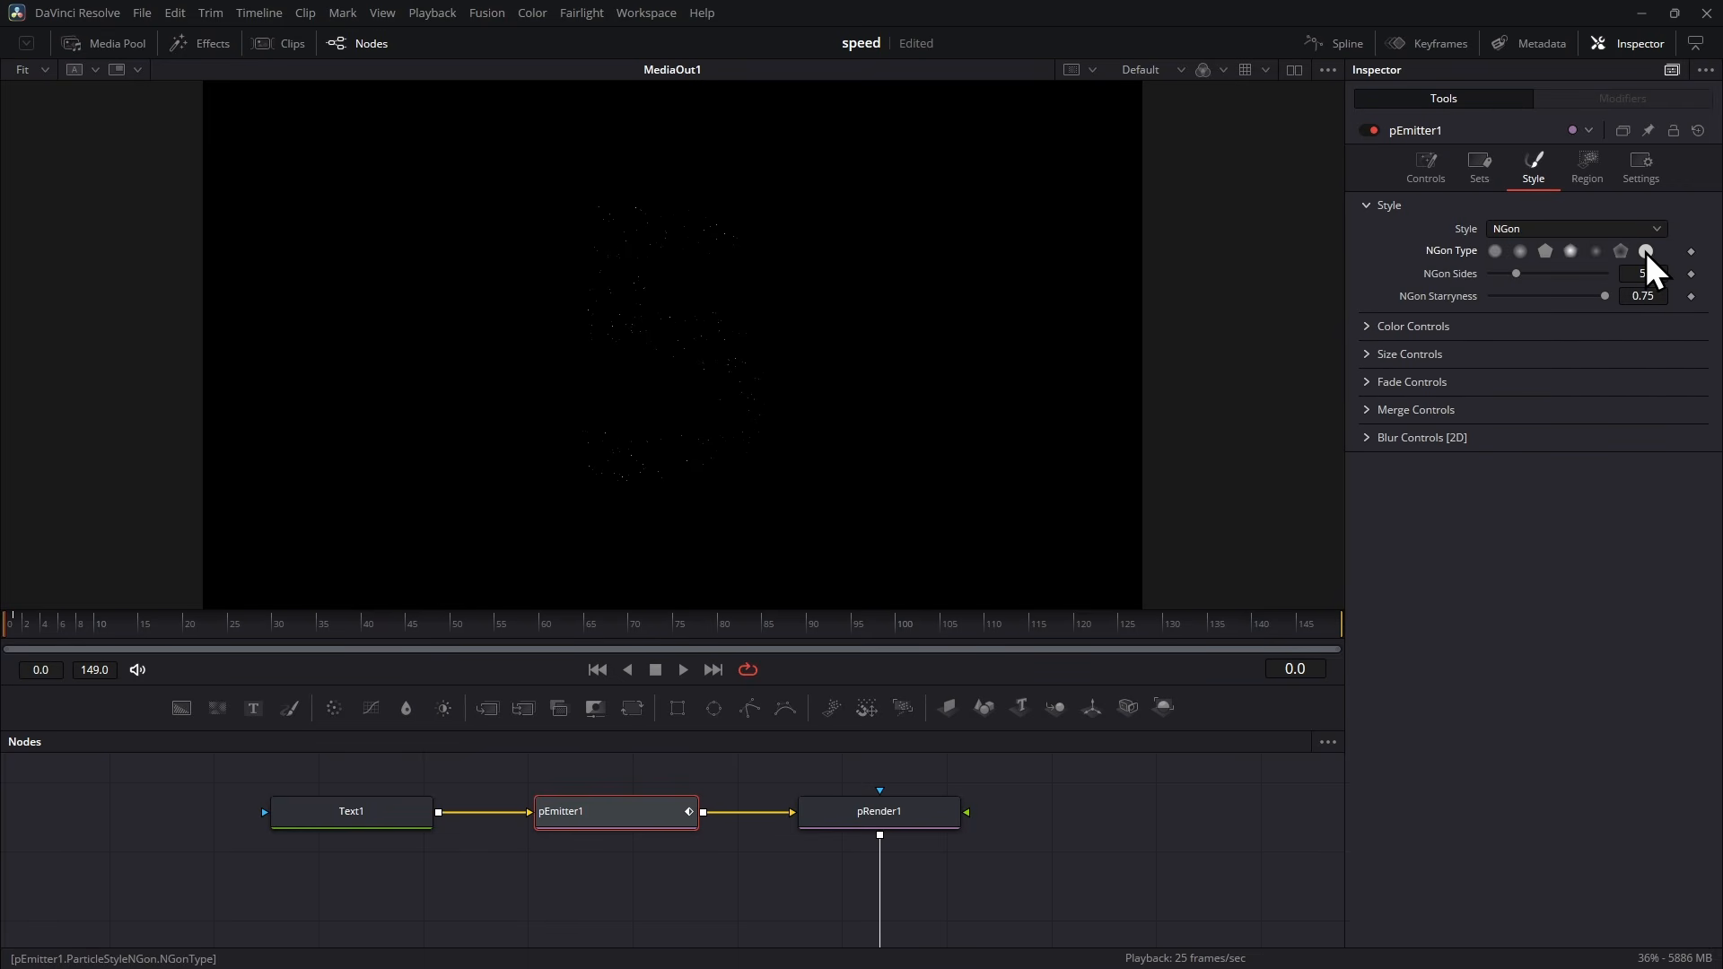
click(1647, 252)
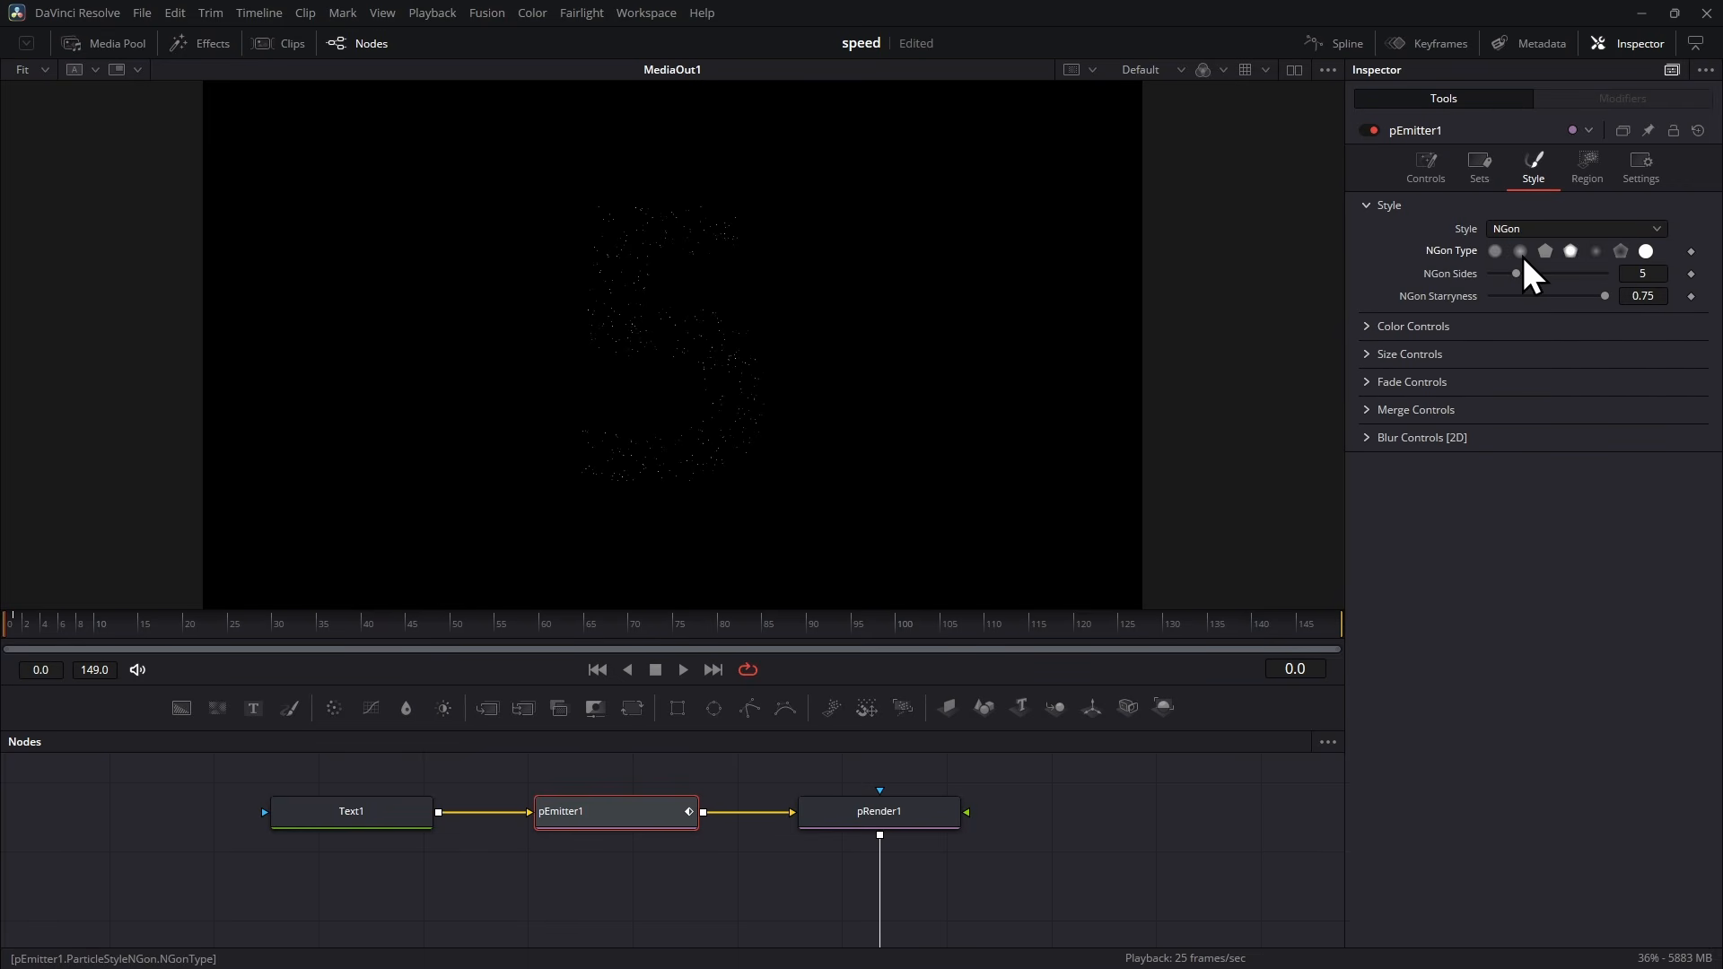
click(1367, 353)
drag(1510, 377, 1654, 396)
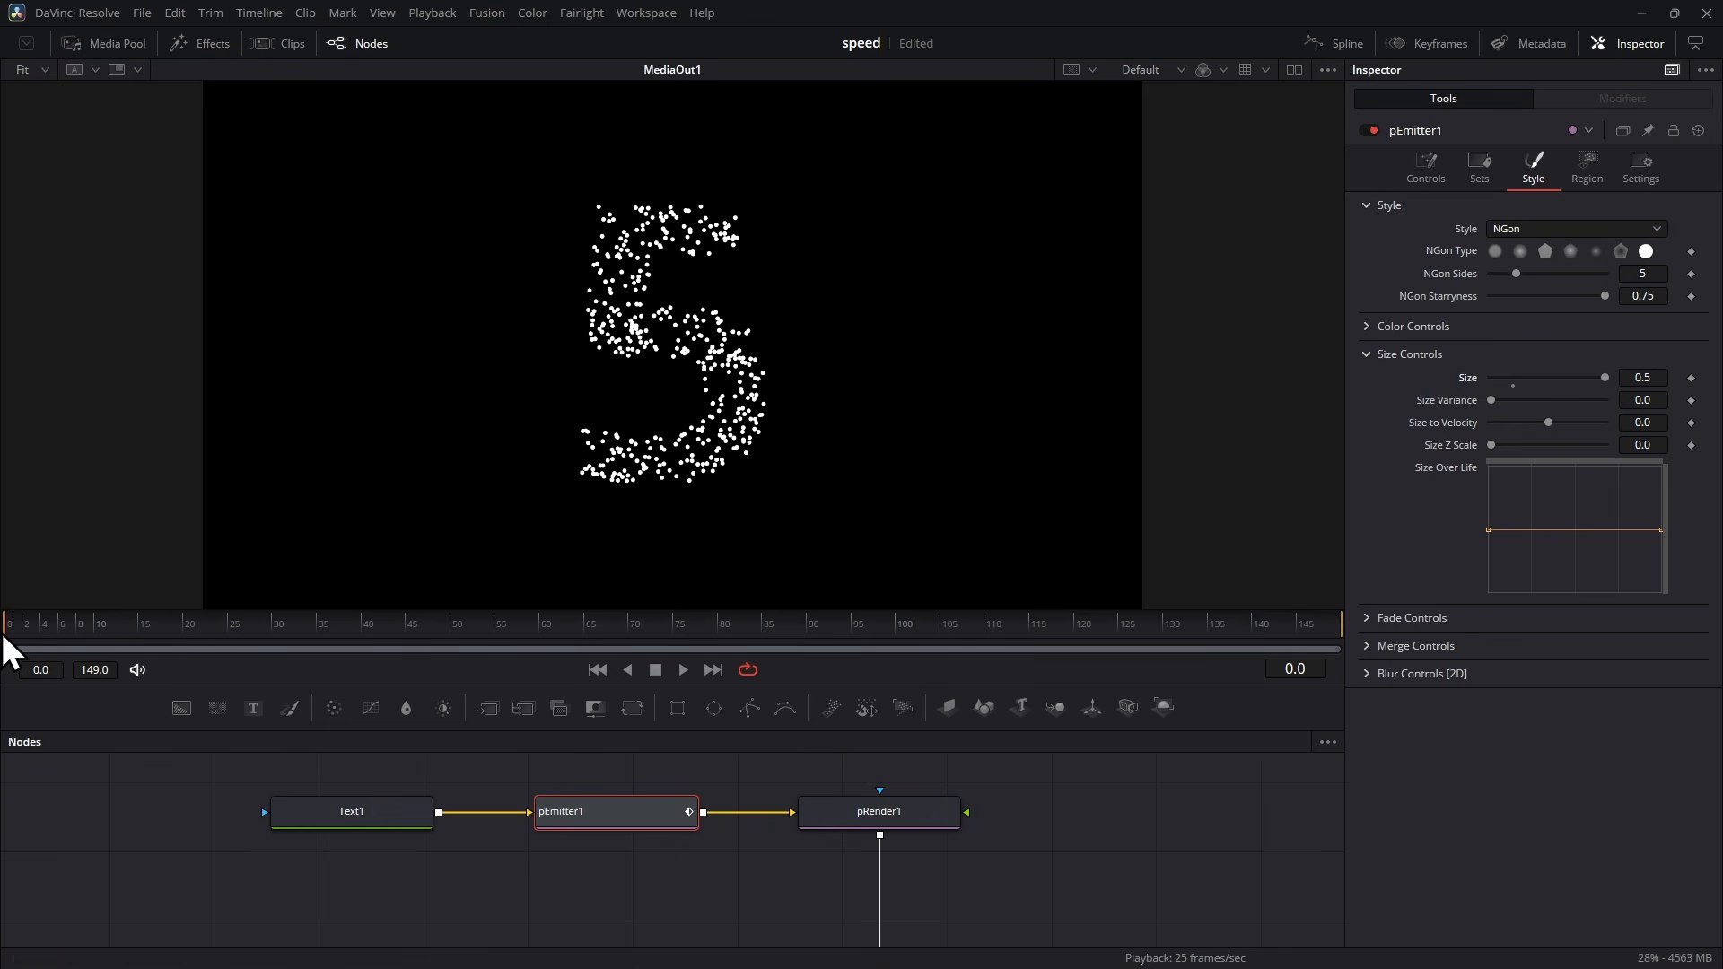
Step: Preview from frame 0 how the enlarged particles disperse, with pEmitter1's emitter and velocity settings shown
mouse_move(5, 630)
mouse_down()
mouse_move(908, 637)
mouse_move(7, 628)
mouse_up()
click(1427, 166)
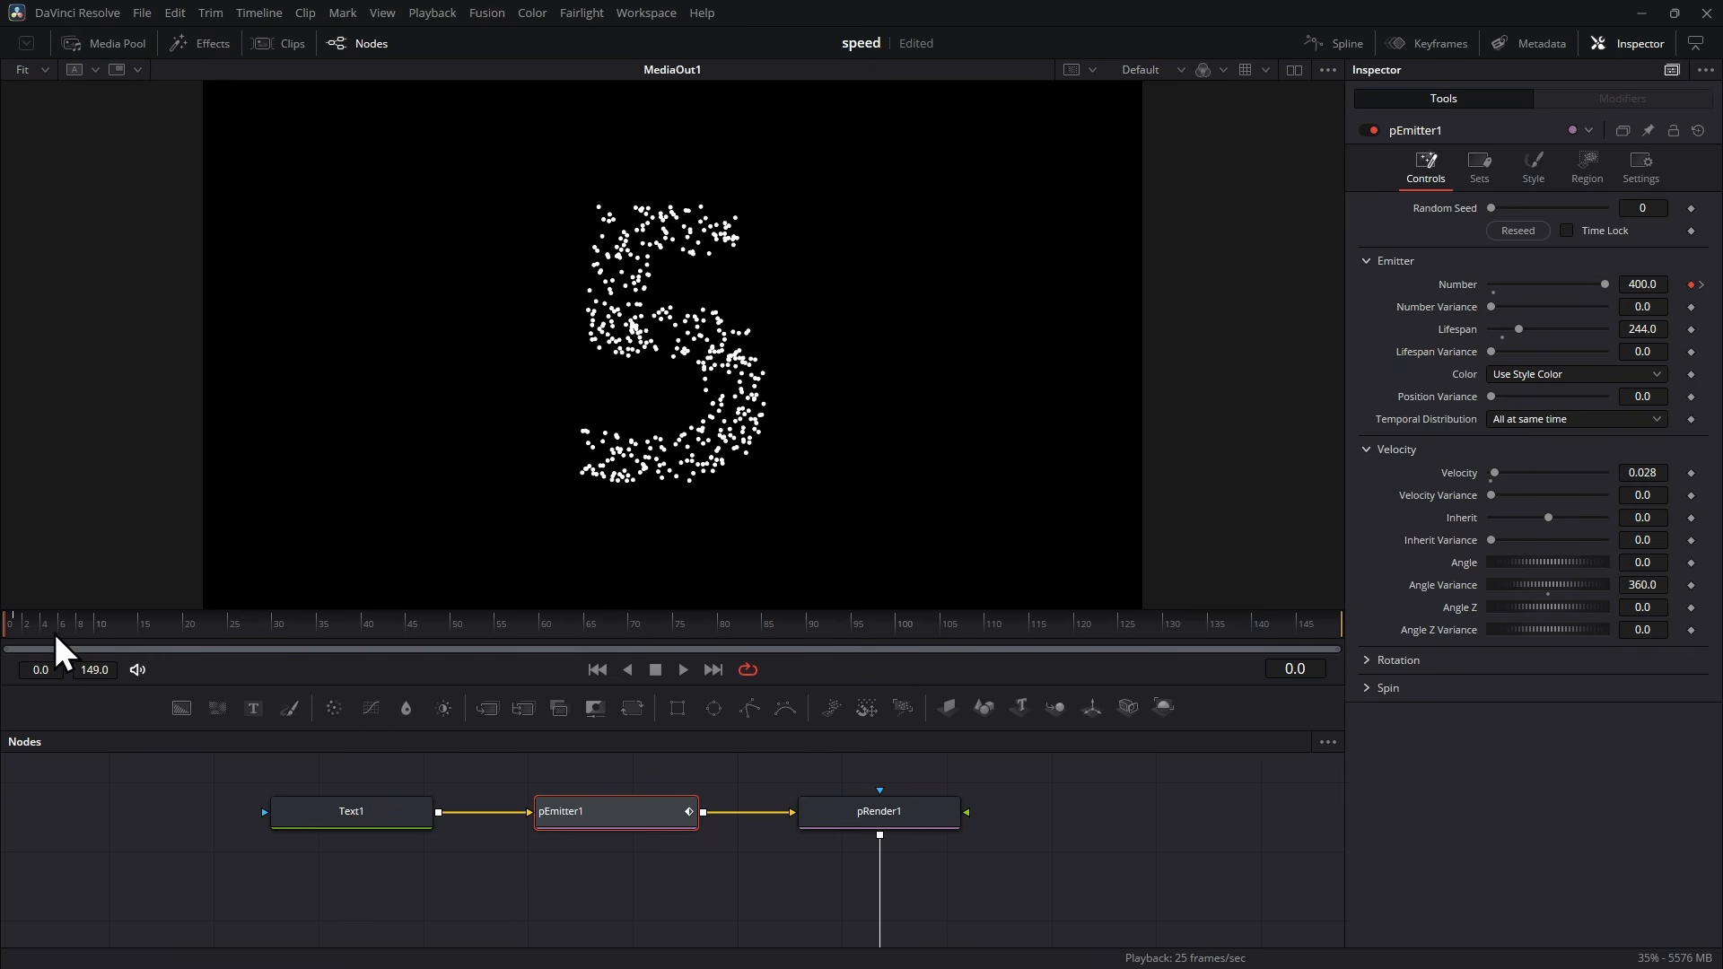
drag(44, 632, 130, 641)
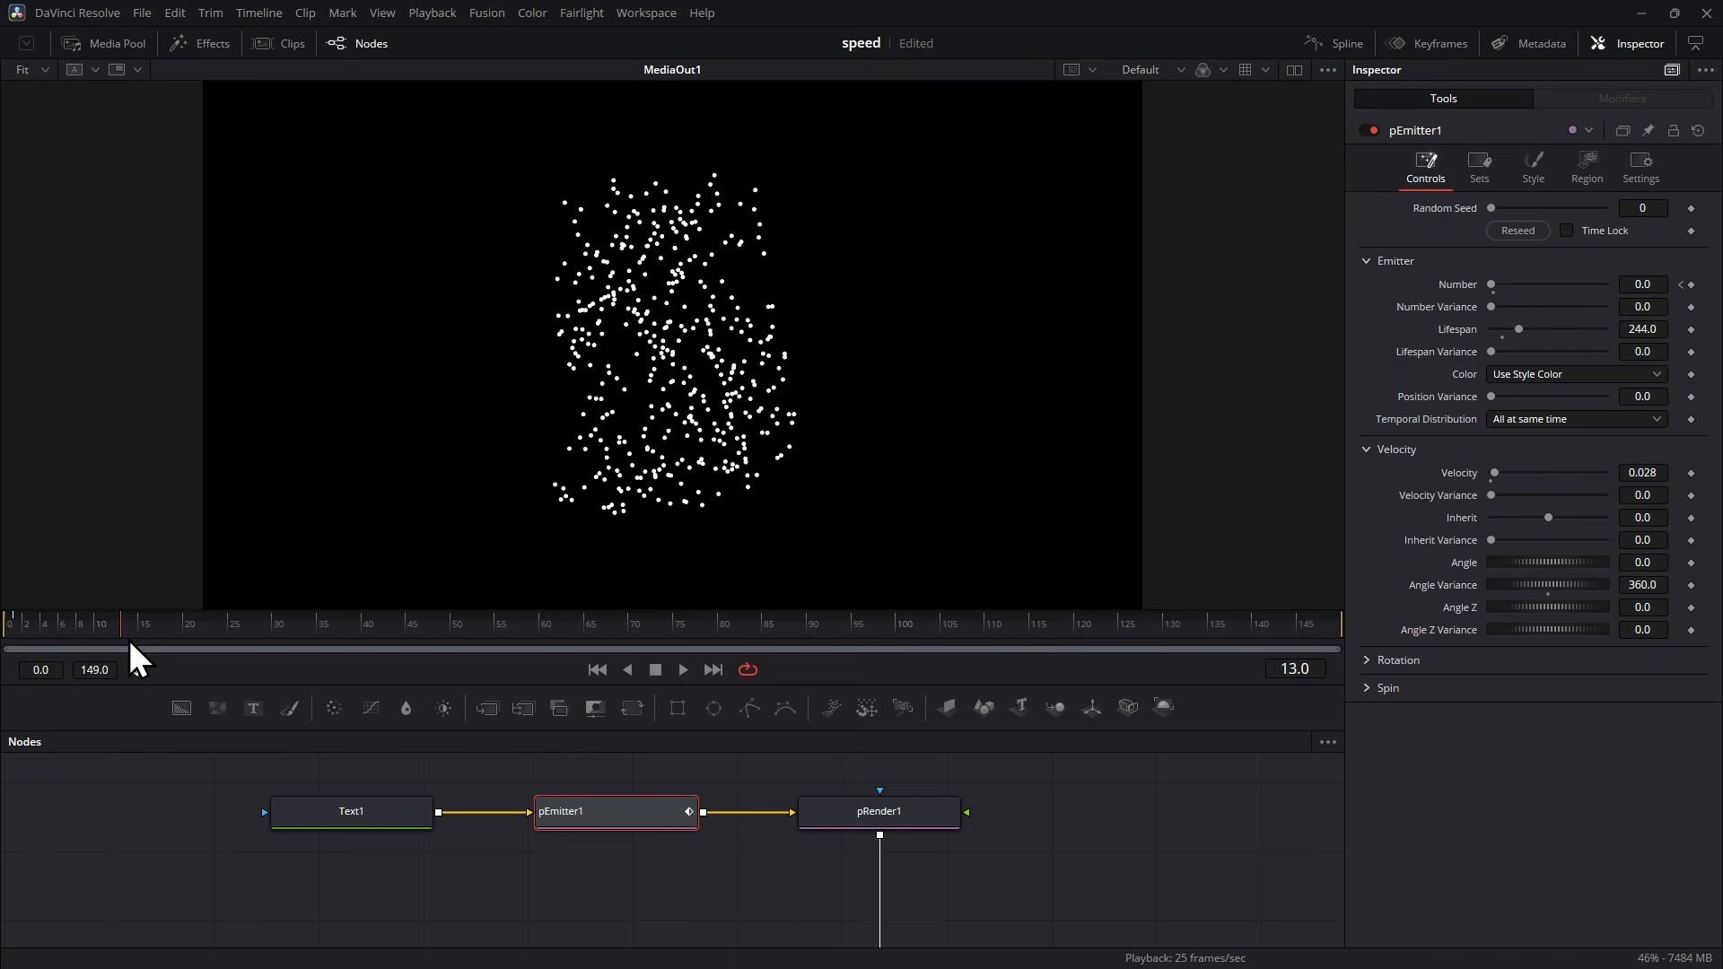
key(space)
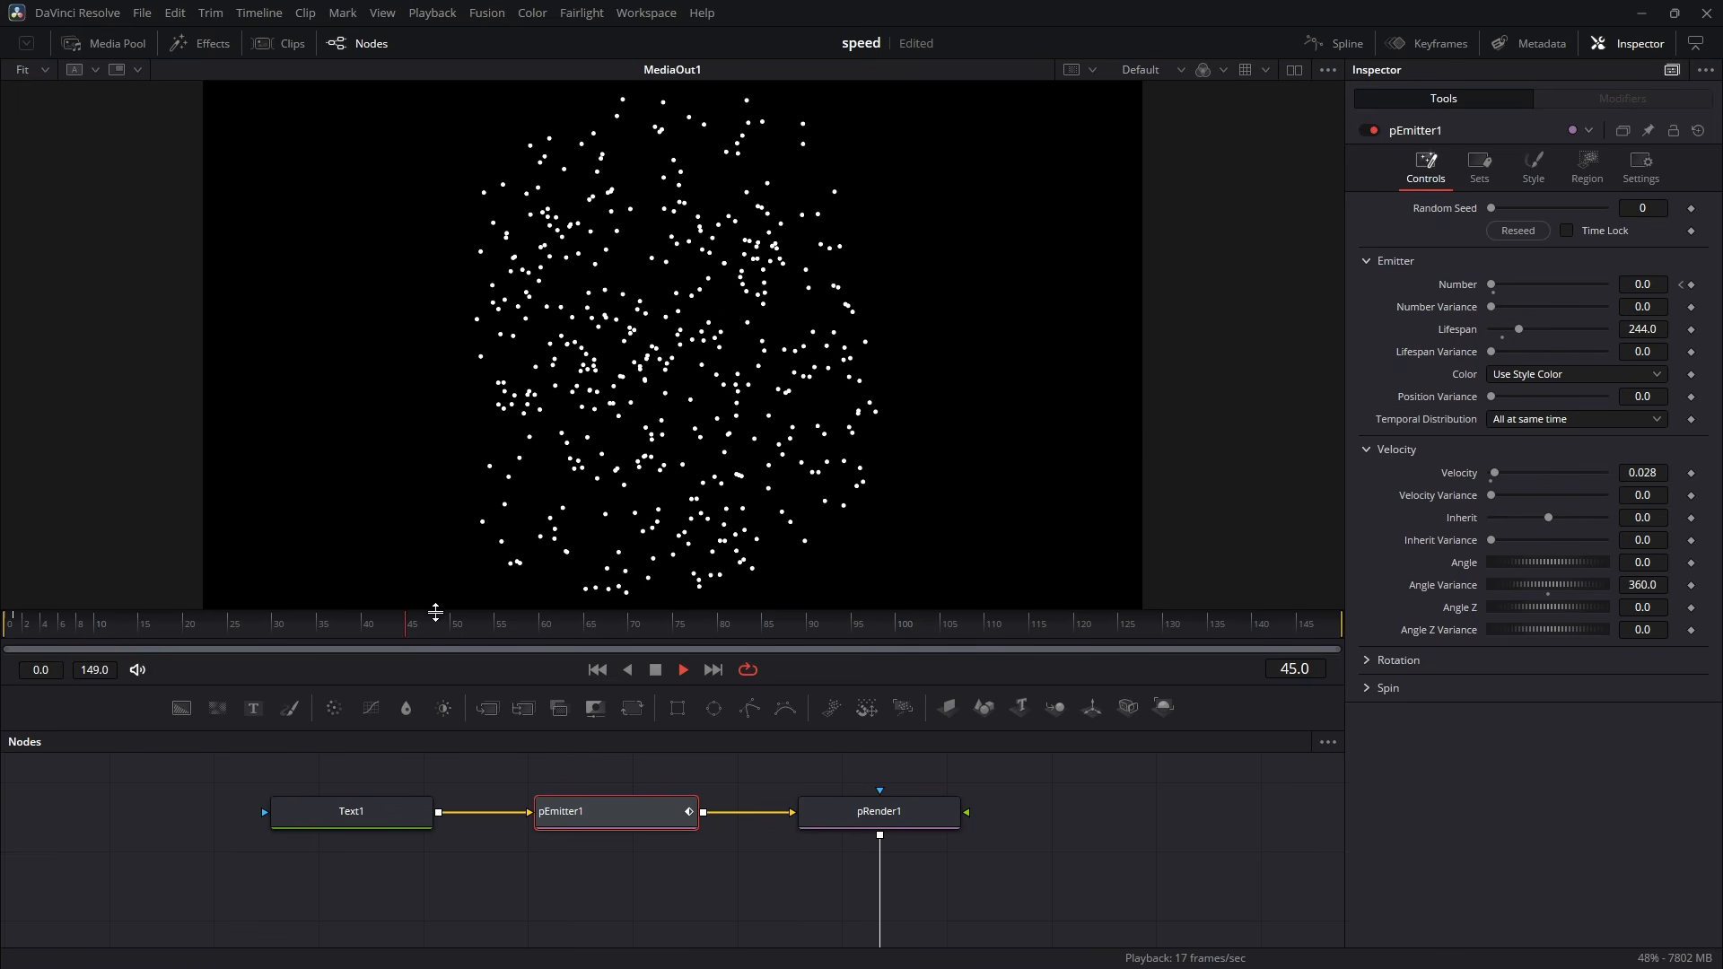
Step: Scrub the timeline back and forth between frame 0 and the last frame to examine how the particles spread
drag(436, 612, 1384, 685)
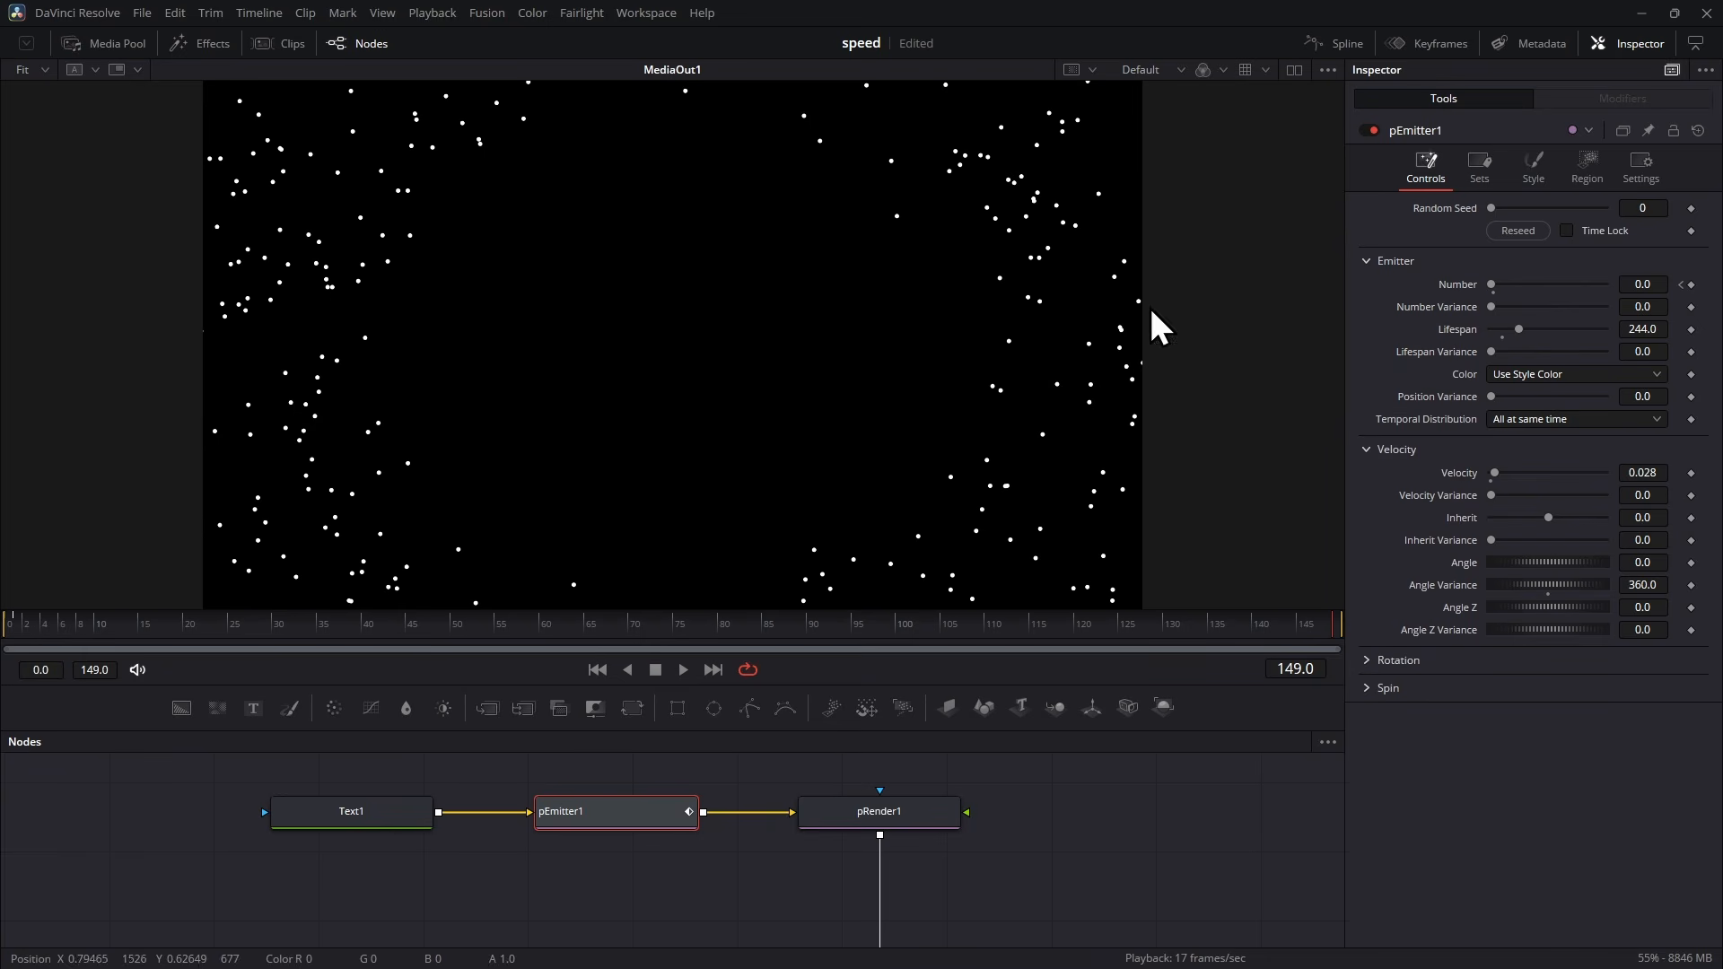
drag(1181, 646, 454, 636)
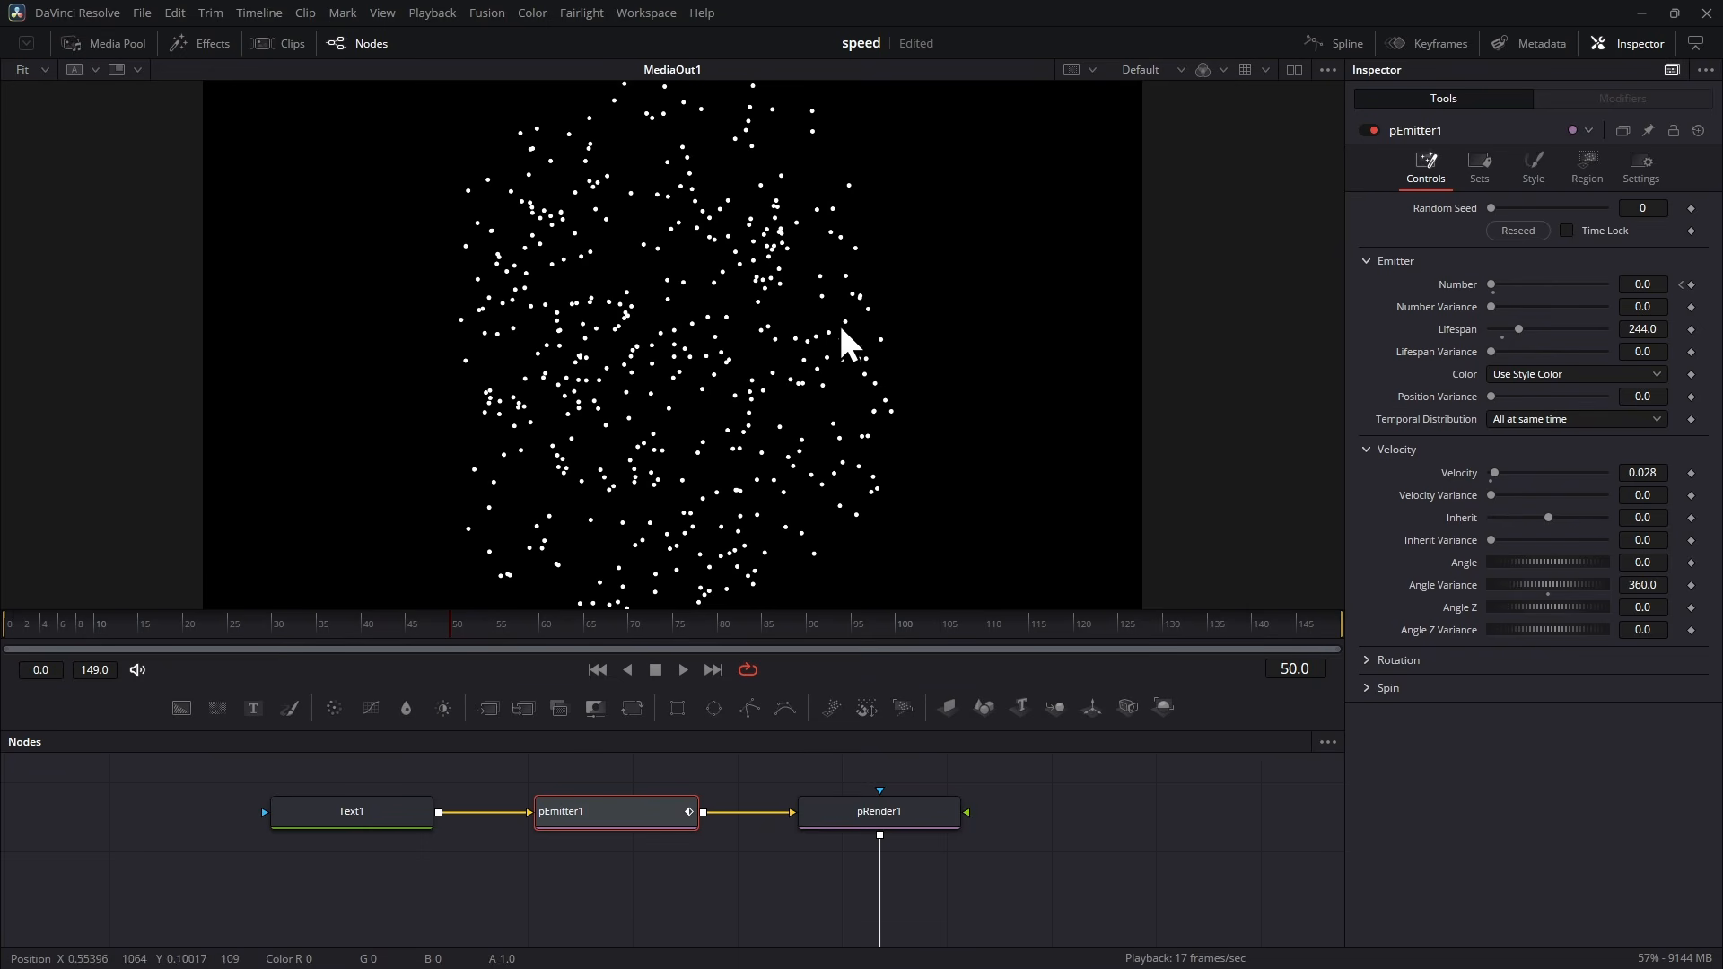
drag(386, 645, 72, 610)
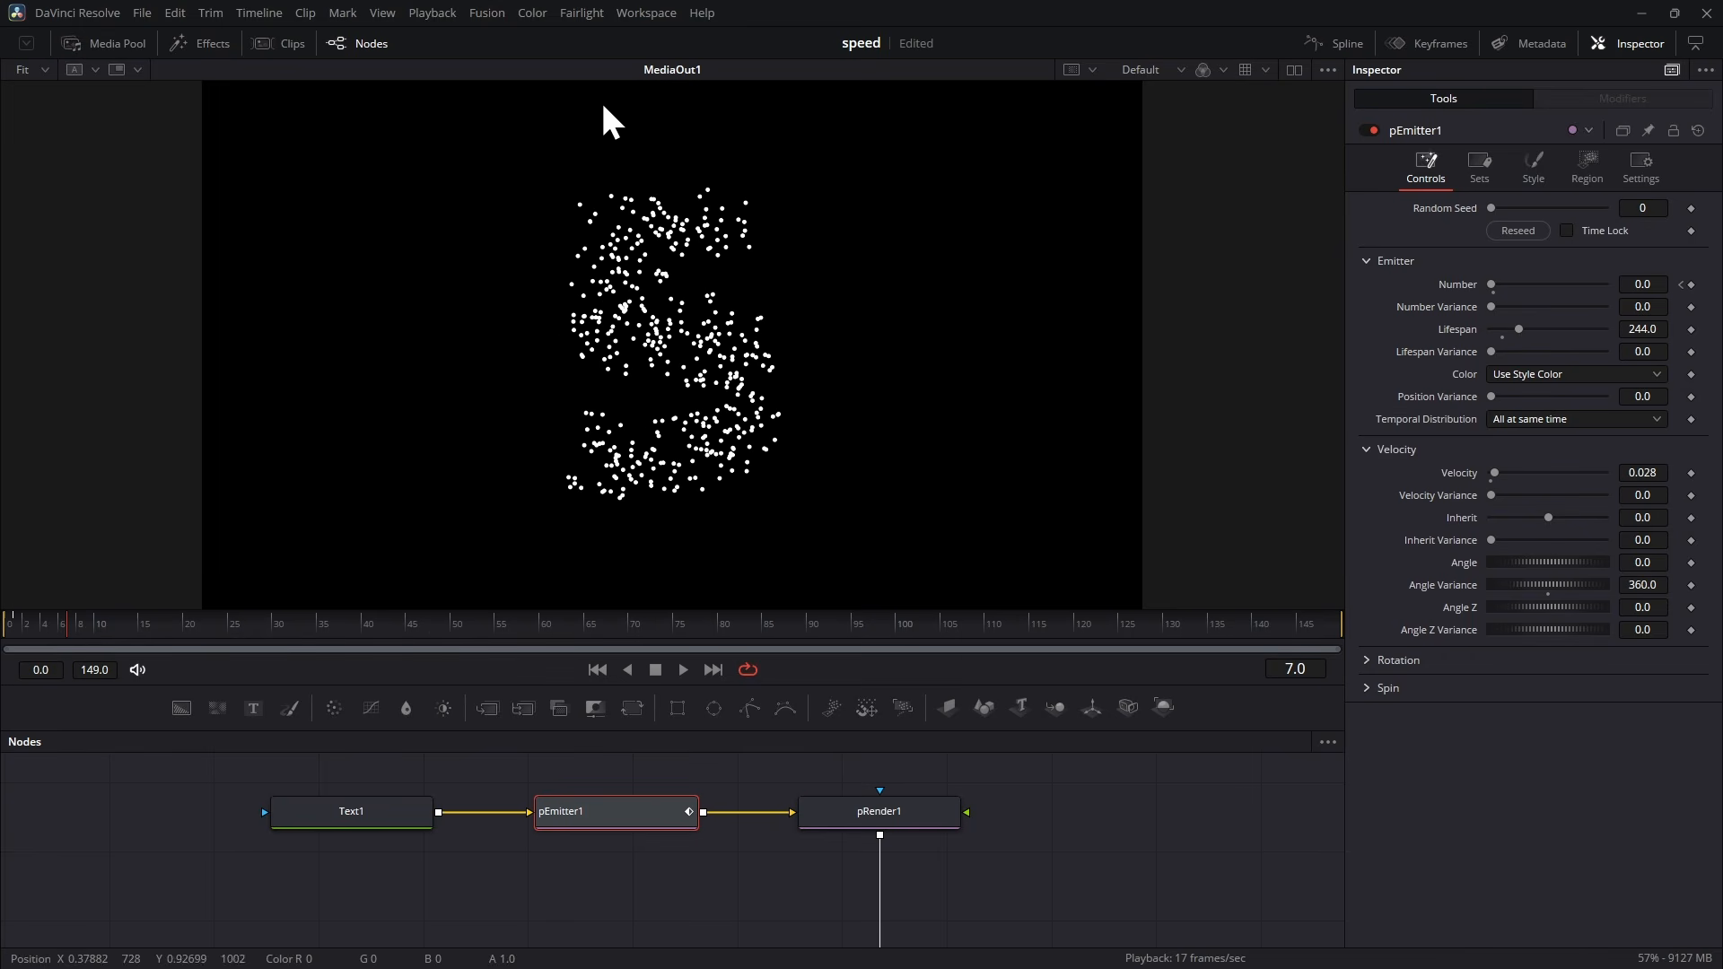
click(5, 636)
drag(4, 632, 364, 634)
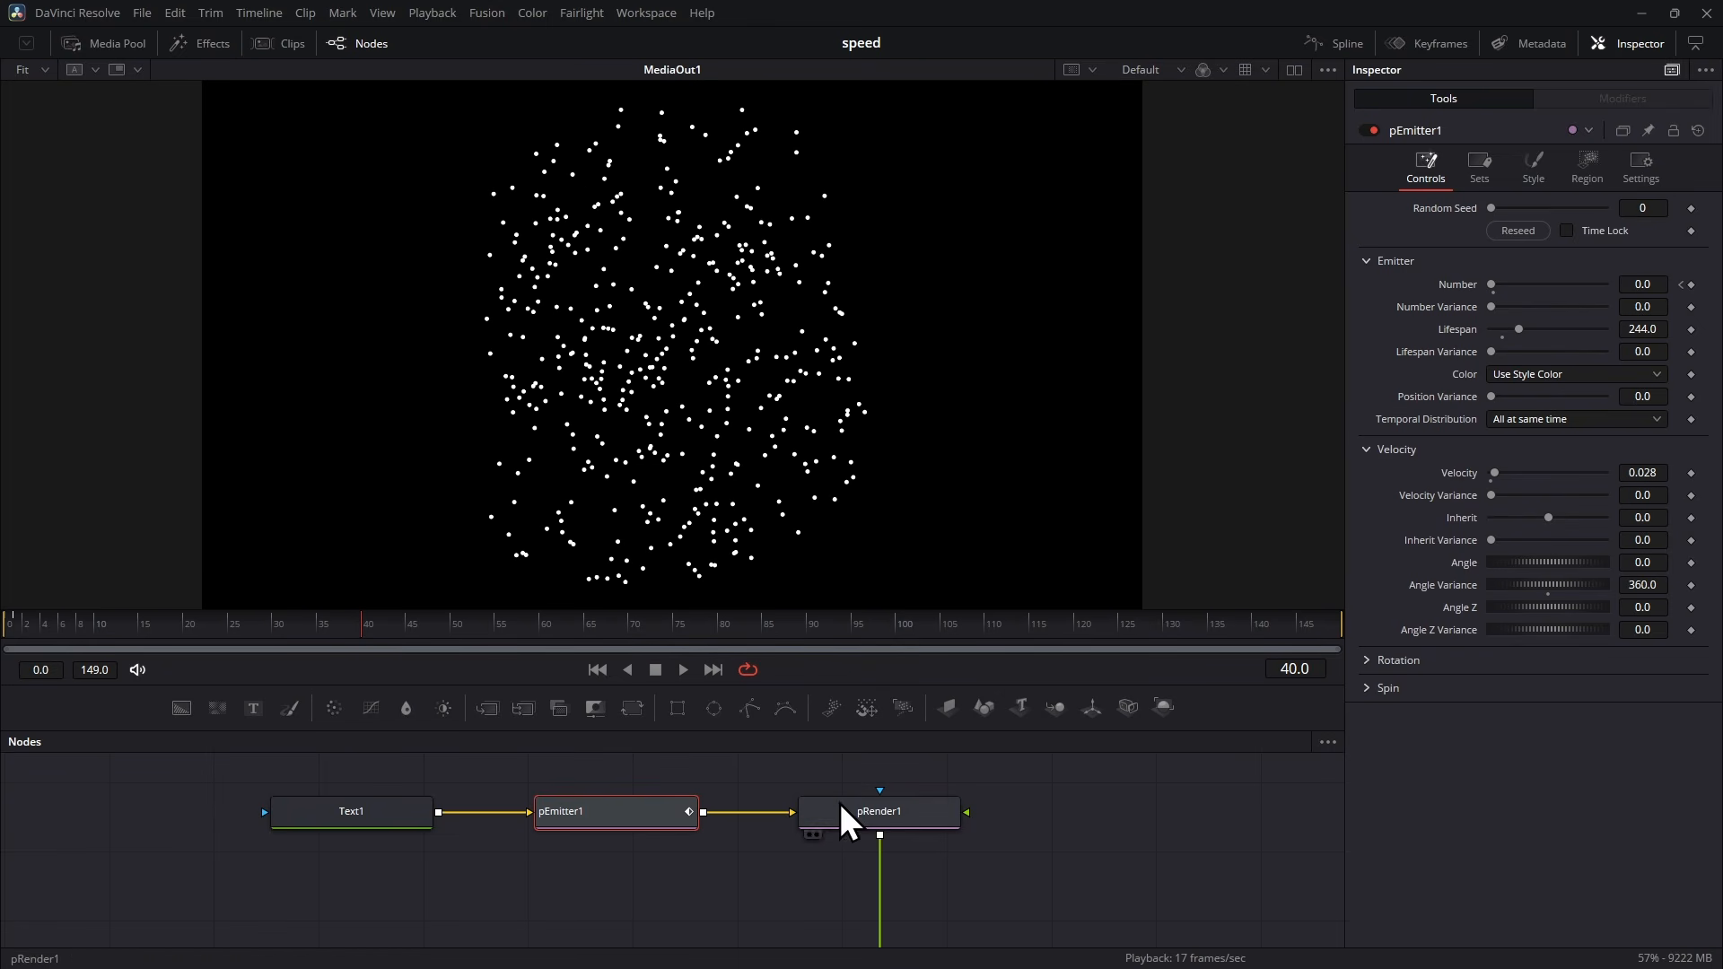
Step: Move the Text1 and pEmitter1 nodes together away from pRender1 to make room between pEmitter1 and pRender1
drag(314, 772, 524, 837)
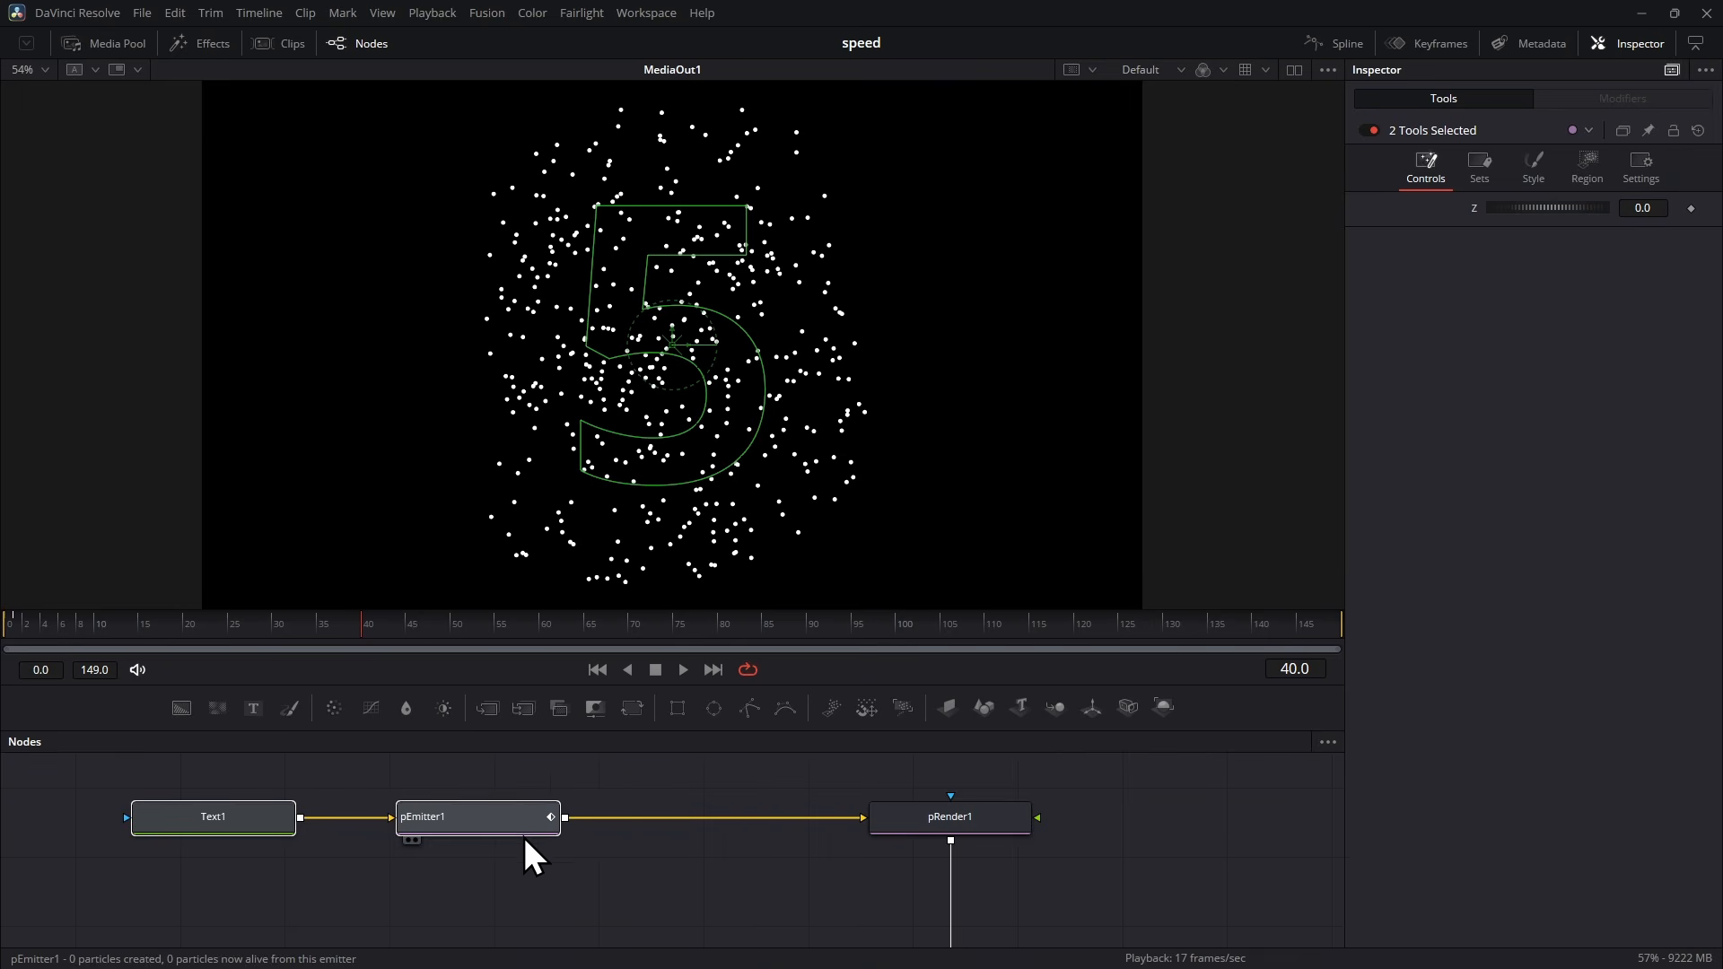
click(584, 781)
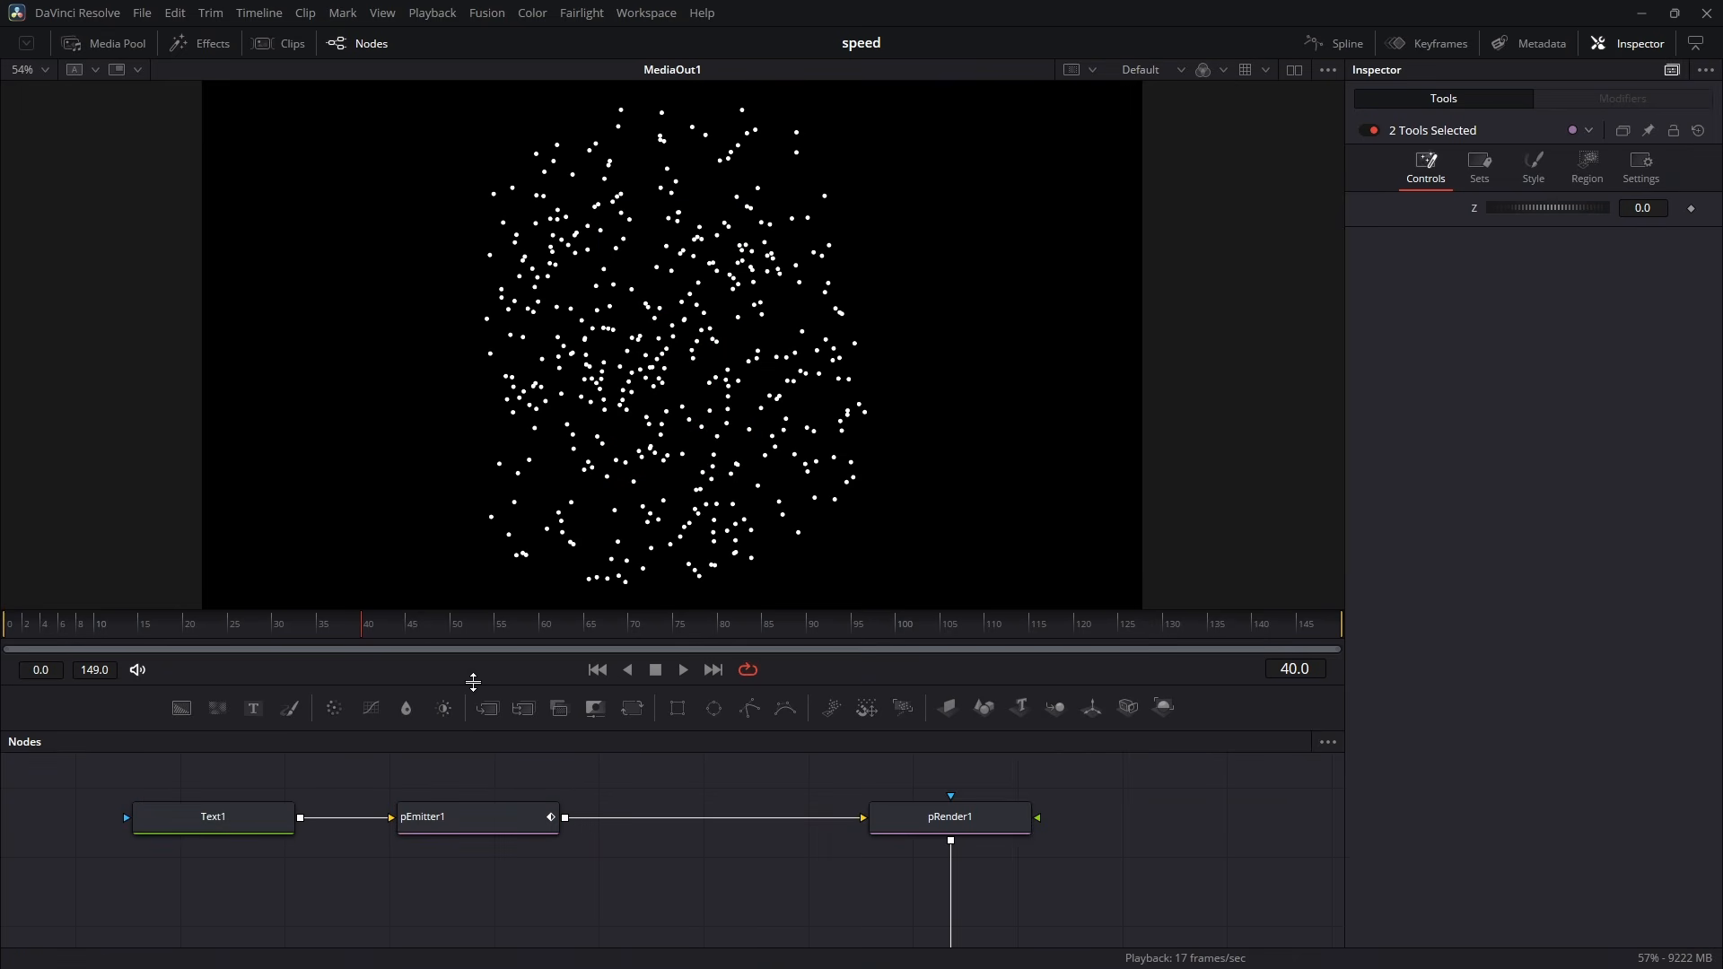
mouse_move(363, 627)
mouse_down()
mouse_move(870, 644)
mouse_move(370, 629)
mouse_up()
Step: Add a pFriction node, insert it between pEmitter1 and pRender1, and align pEmitter1 and pFriction1 with the node row
key(shift+space)
text(pre)
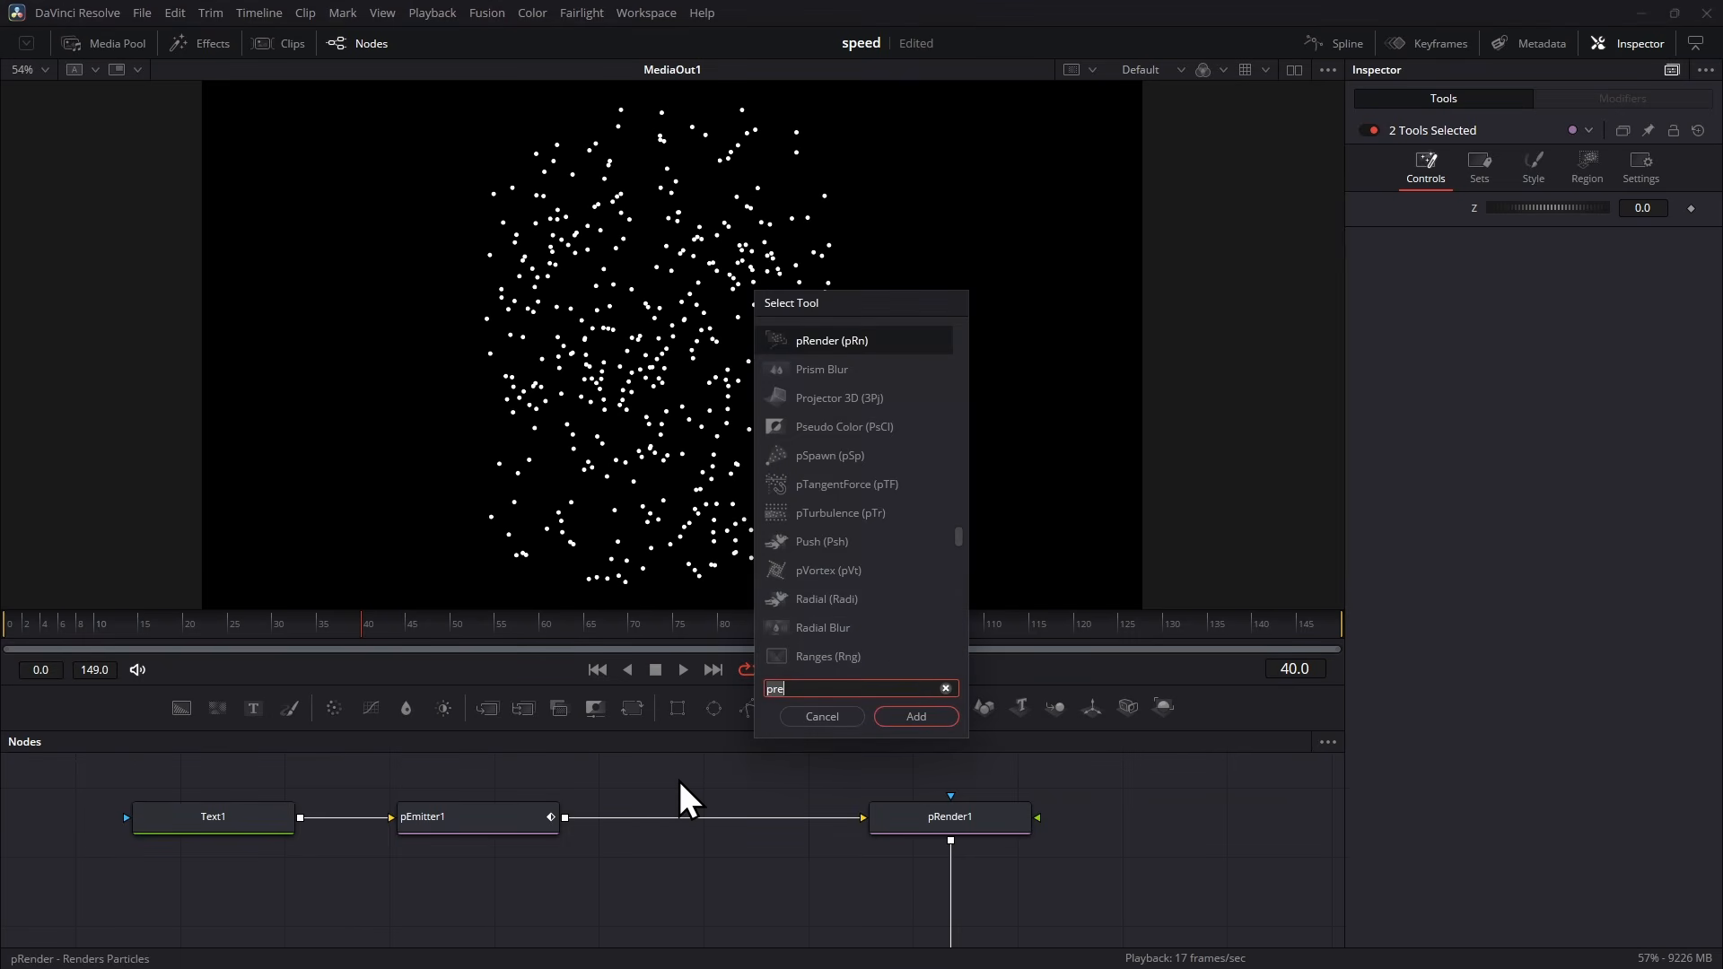
key(BackSpace)
key(BackSpace)
text(fri)
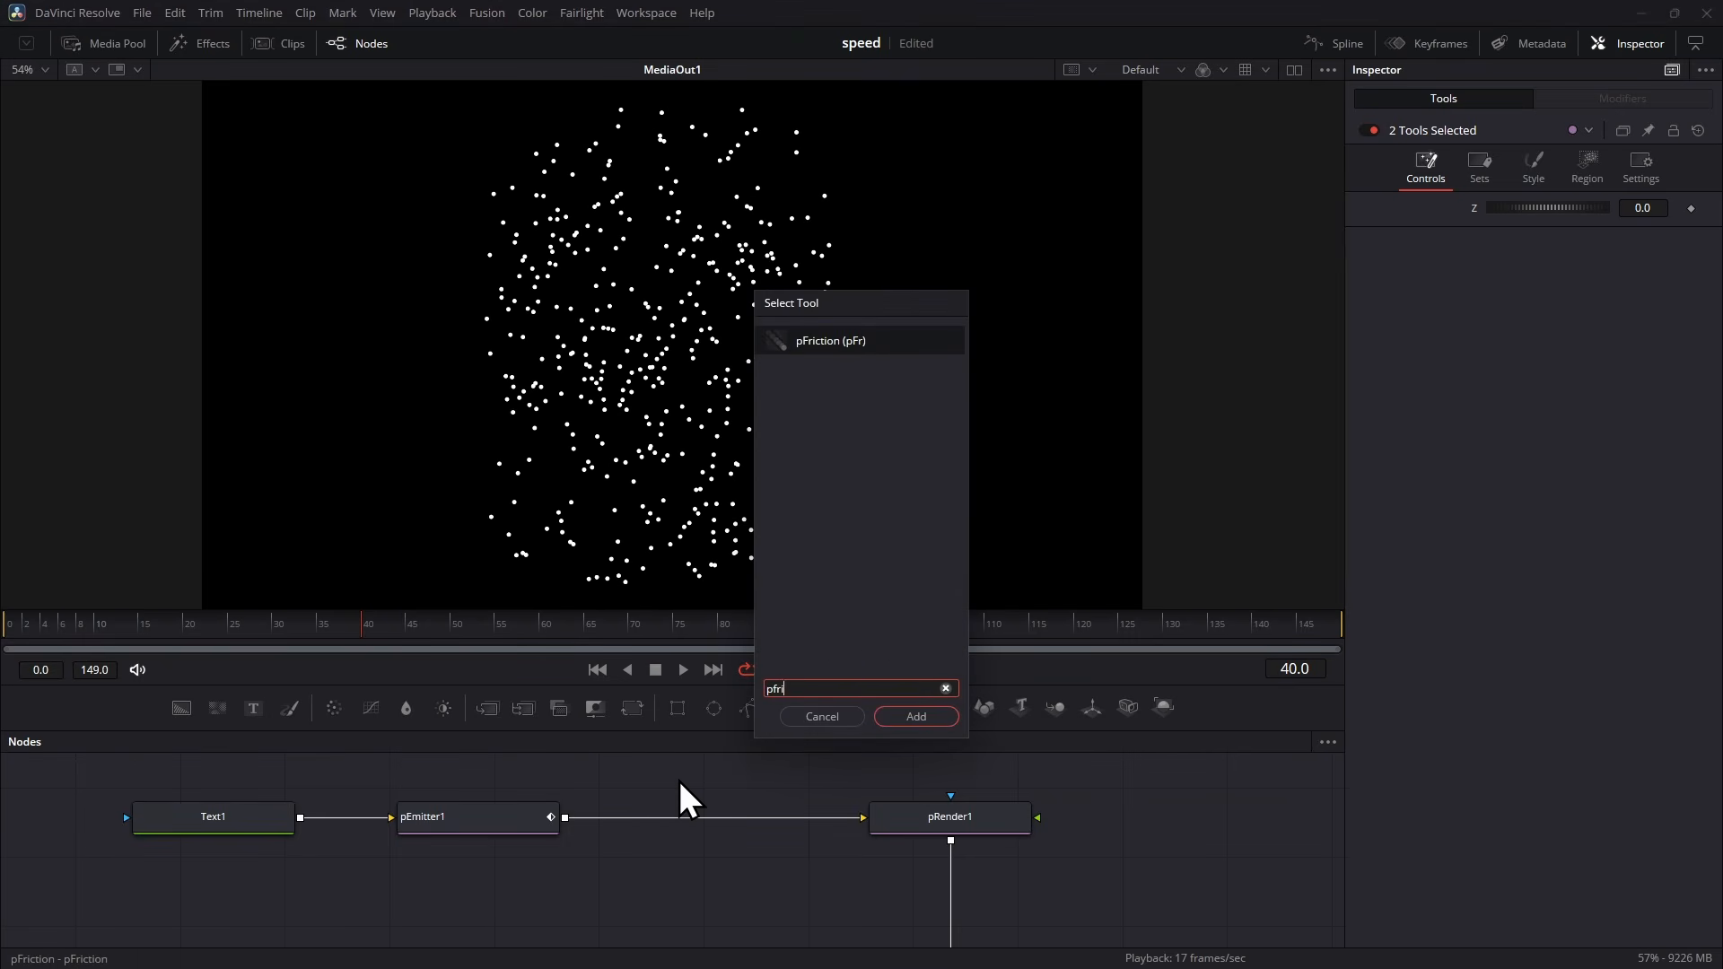
click(915, 716)
drag(638, 789, 709, 854)
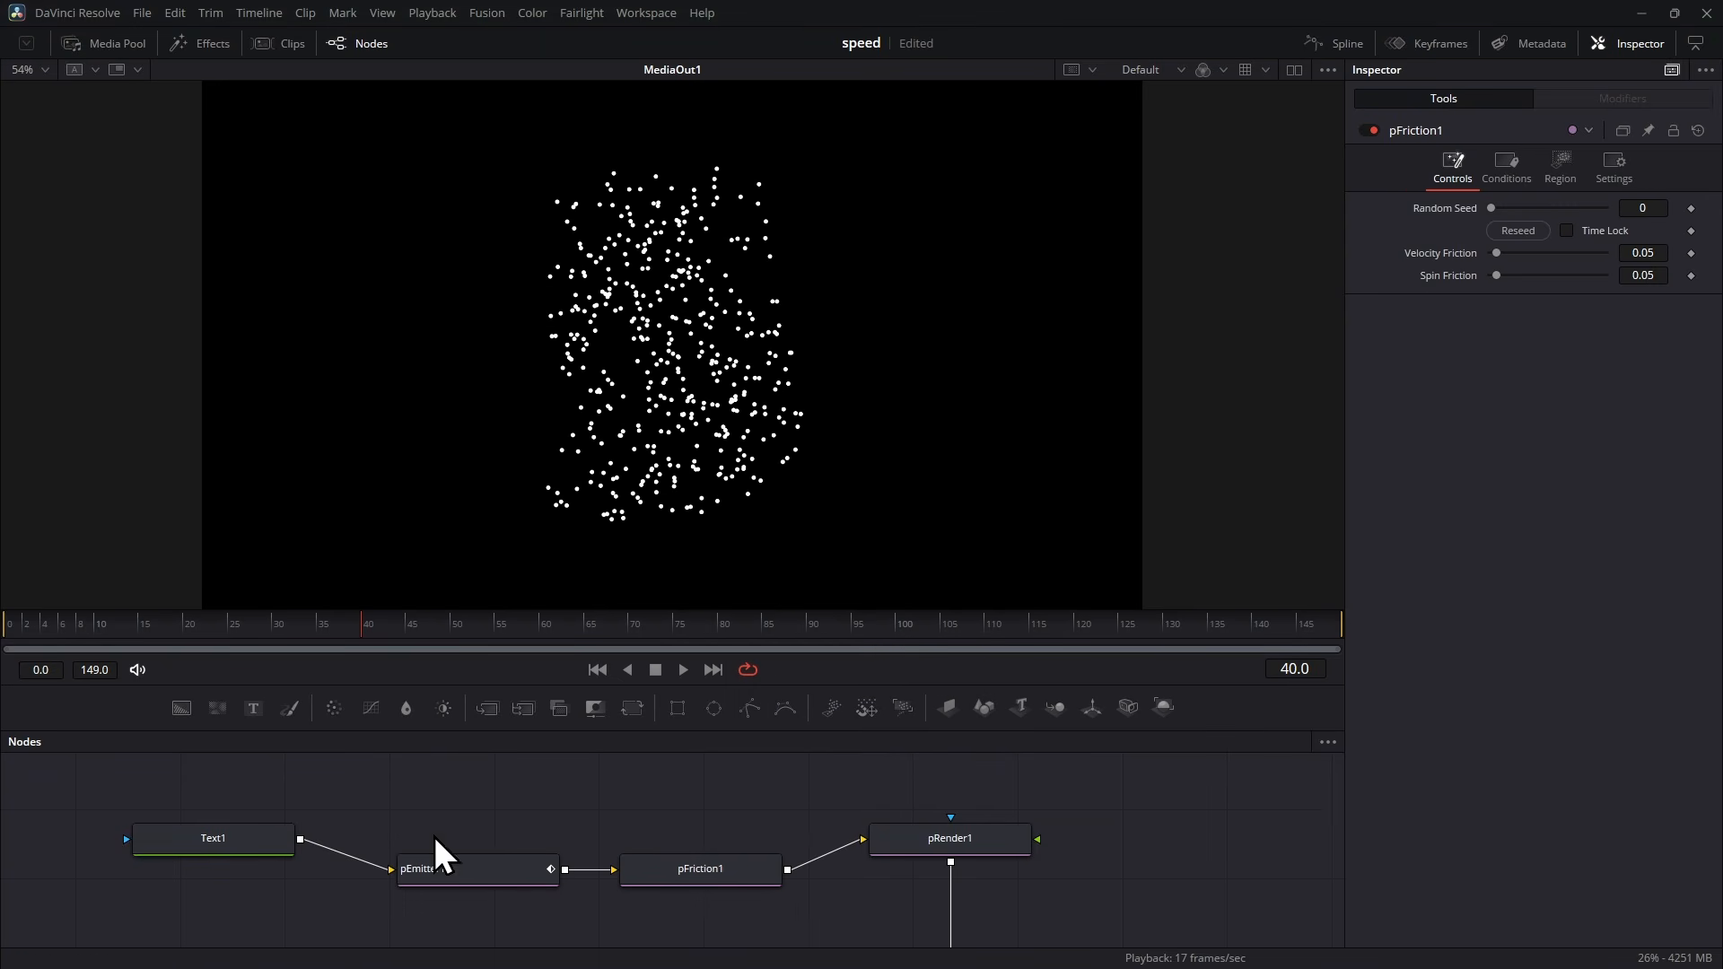
drag(434, 836, 711, 854)
Step: Scrub the timeline to examine how the default friction slows the particle dispersion up to frame 96
drag(14, 624, 859, 634)
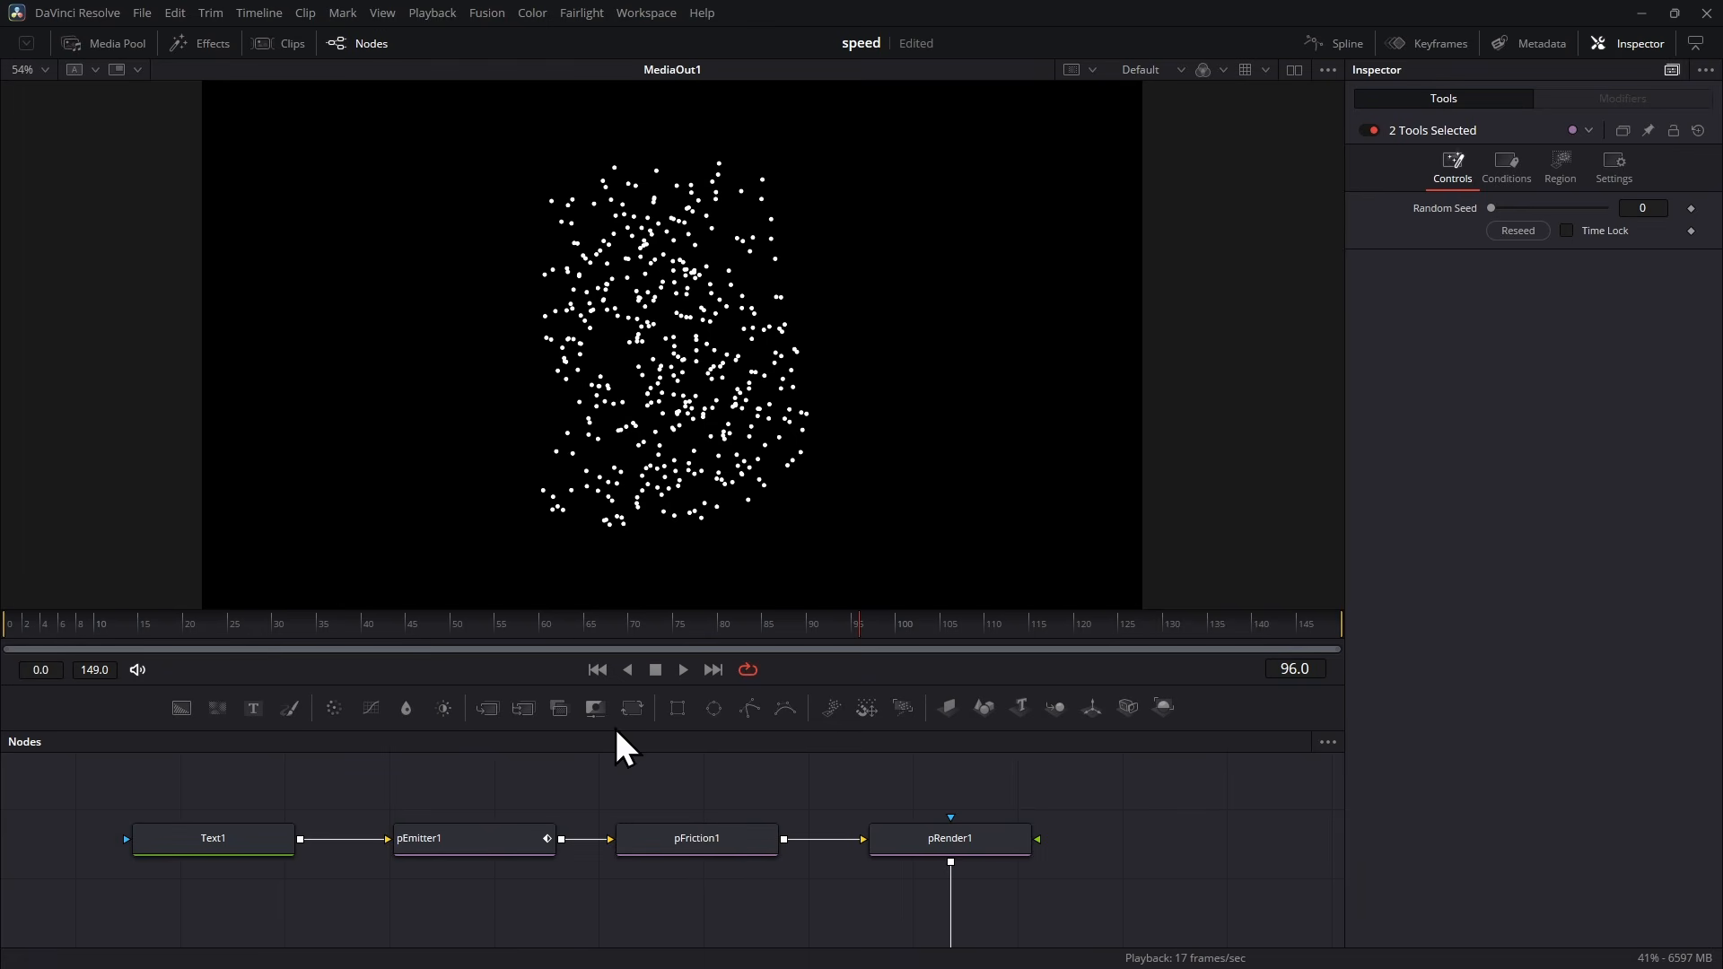
drag(577, 650, 348, 634)
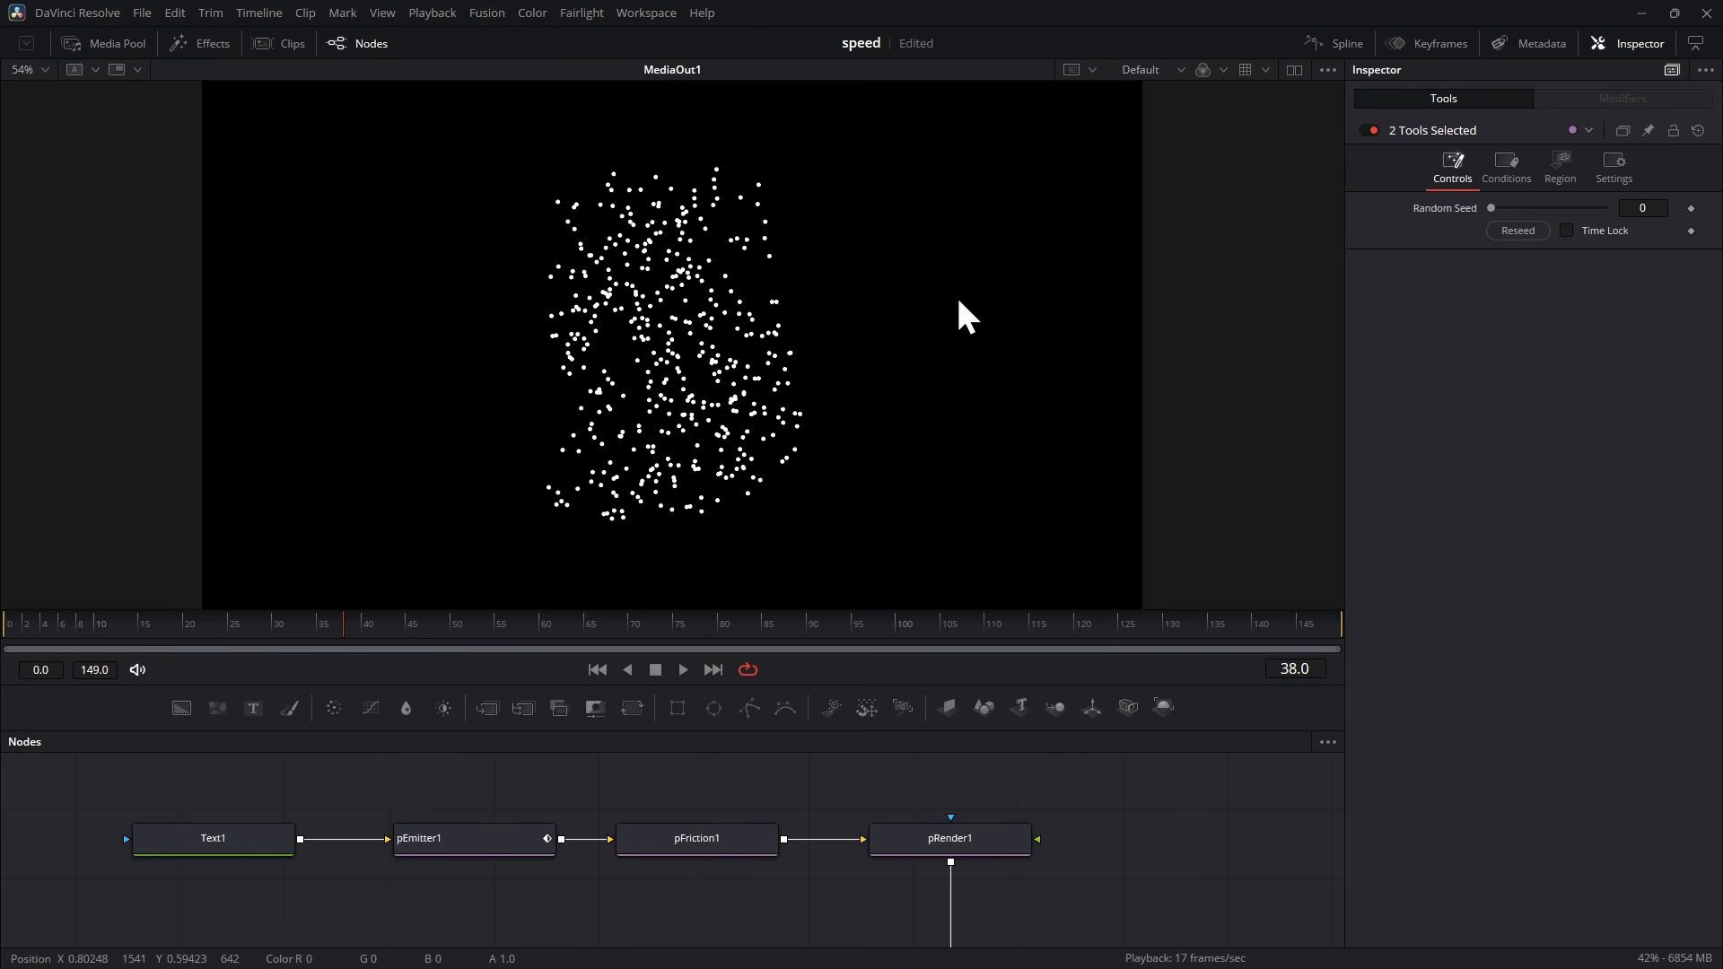
drag(77, 635, 366, 645)
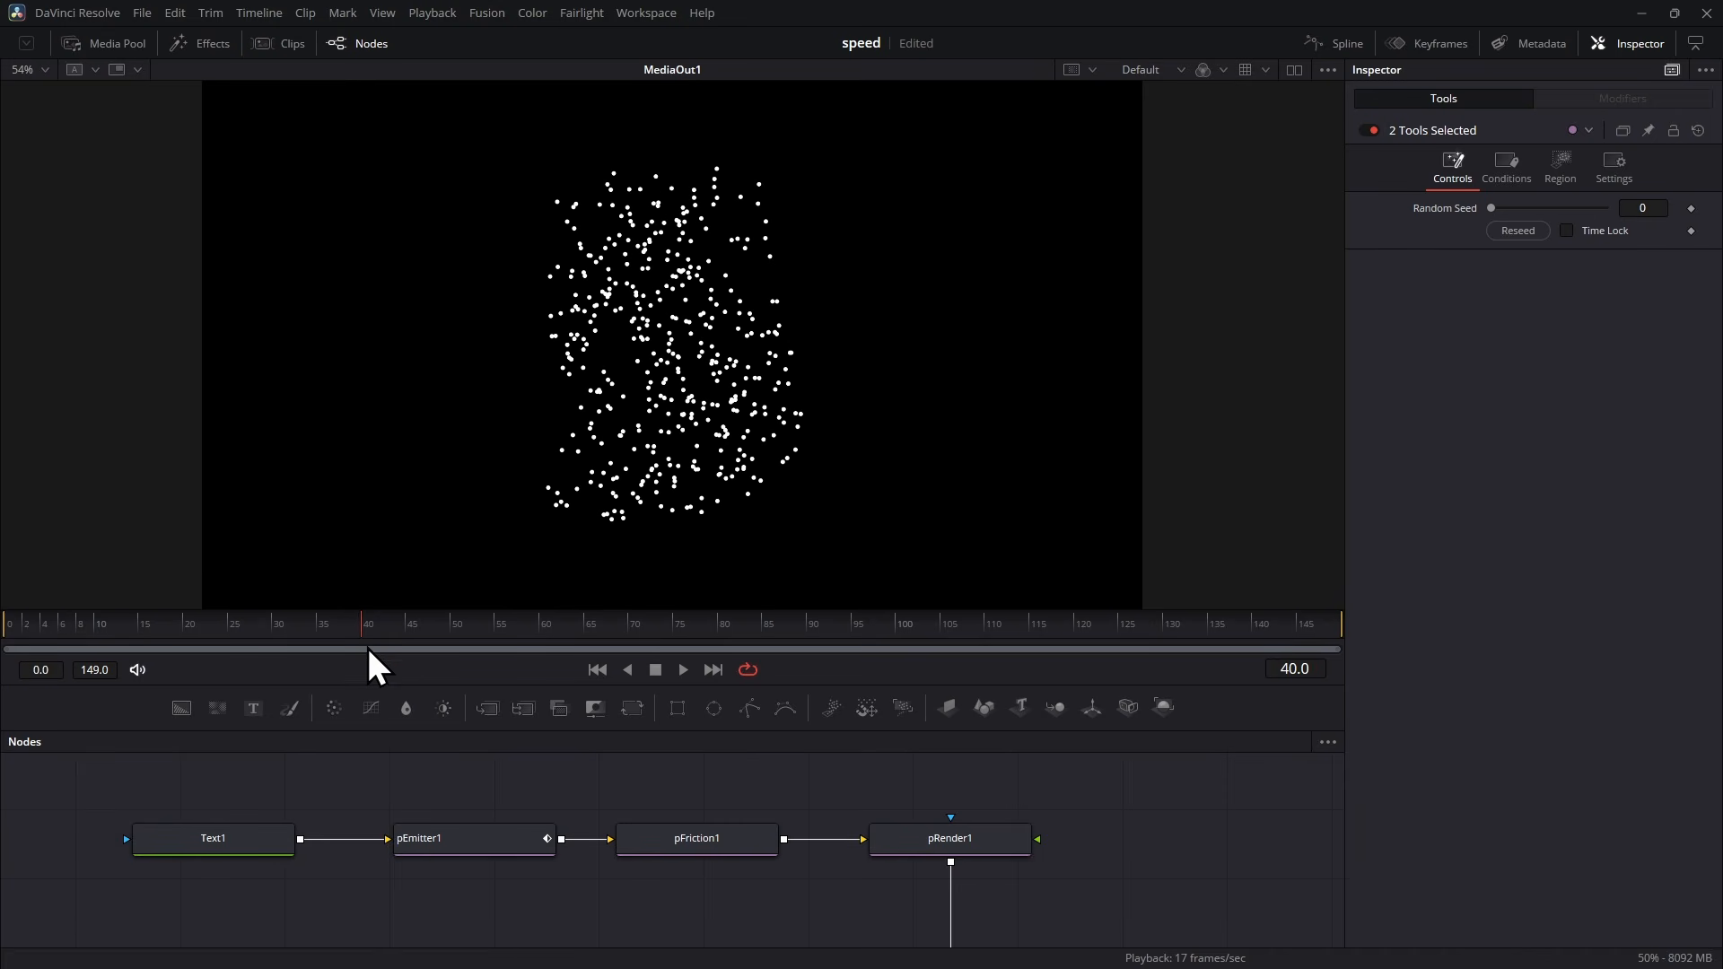
Step: Set pFriction1's Spin Friction to 0, and keyframe its Velocity Friction at 0 on frame 0 and 0.154 on frame 40
click(700, 832)
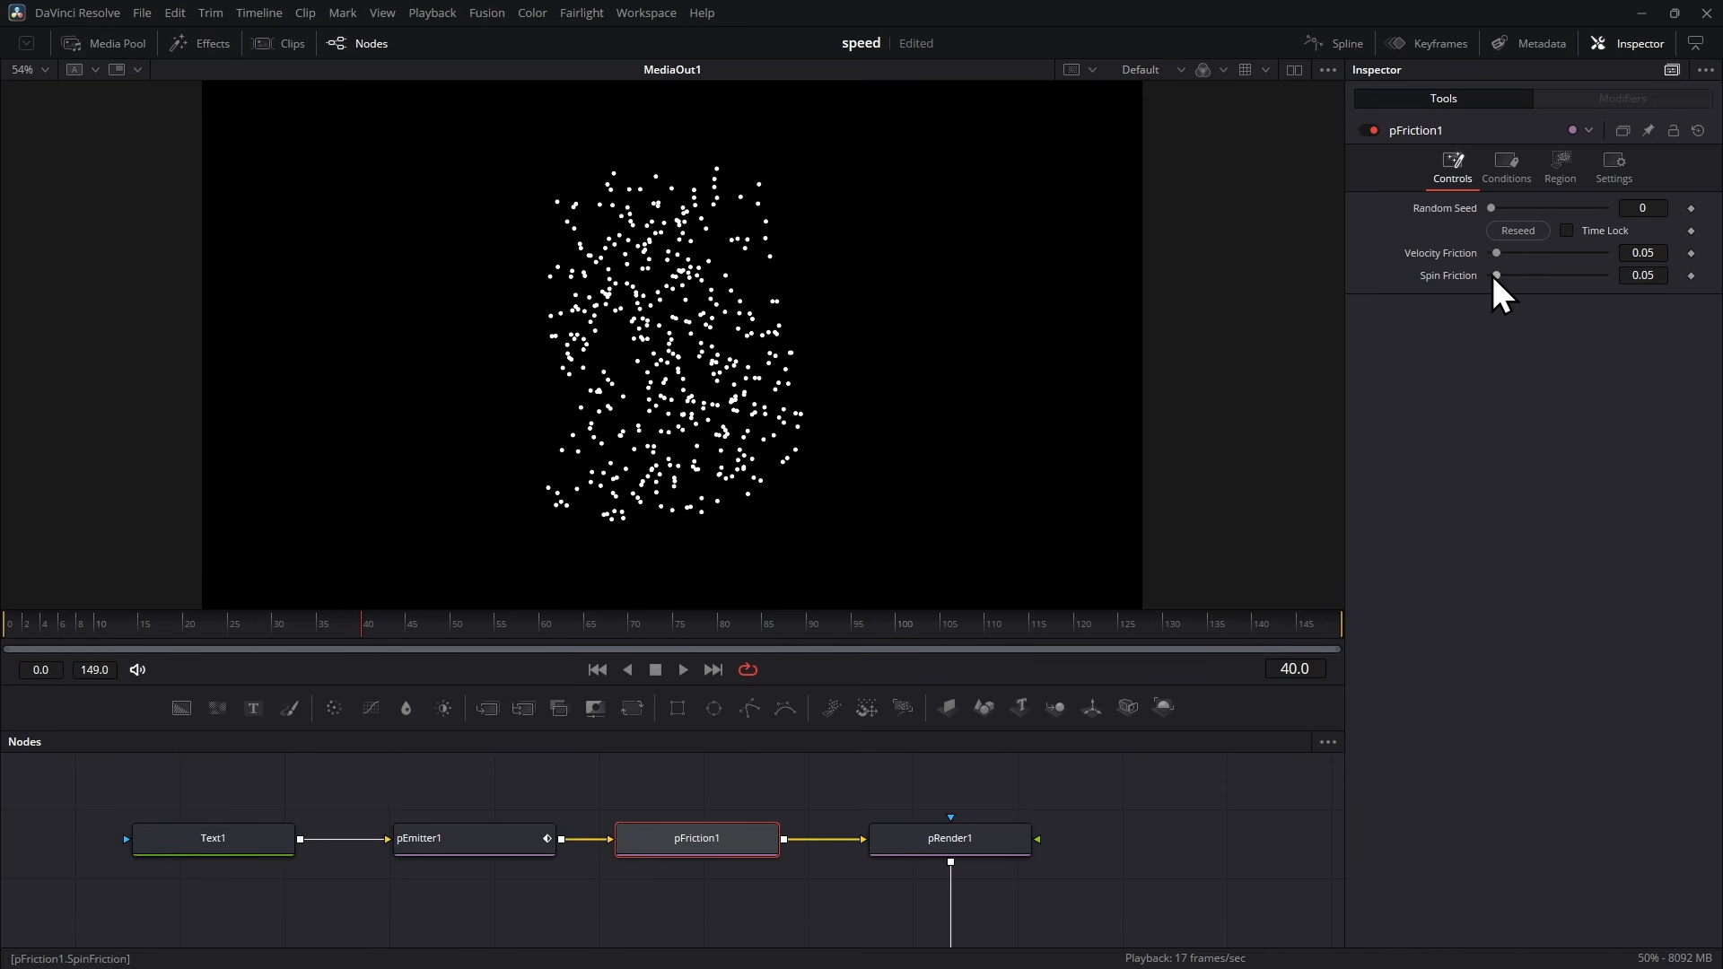
drag(1497, 278, 1404, 296)
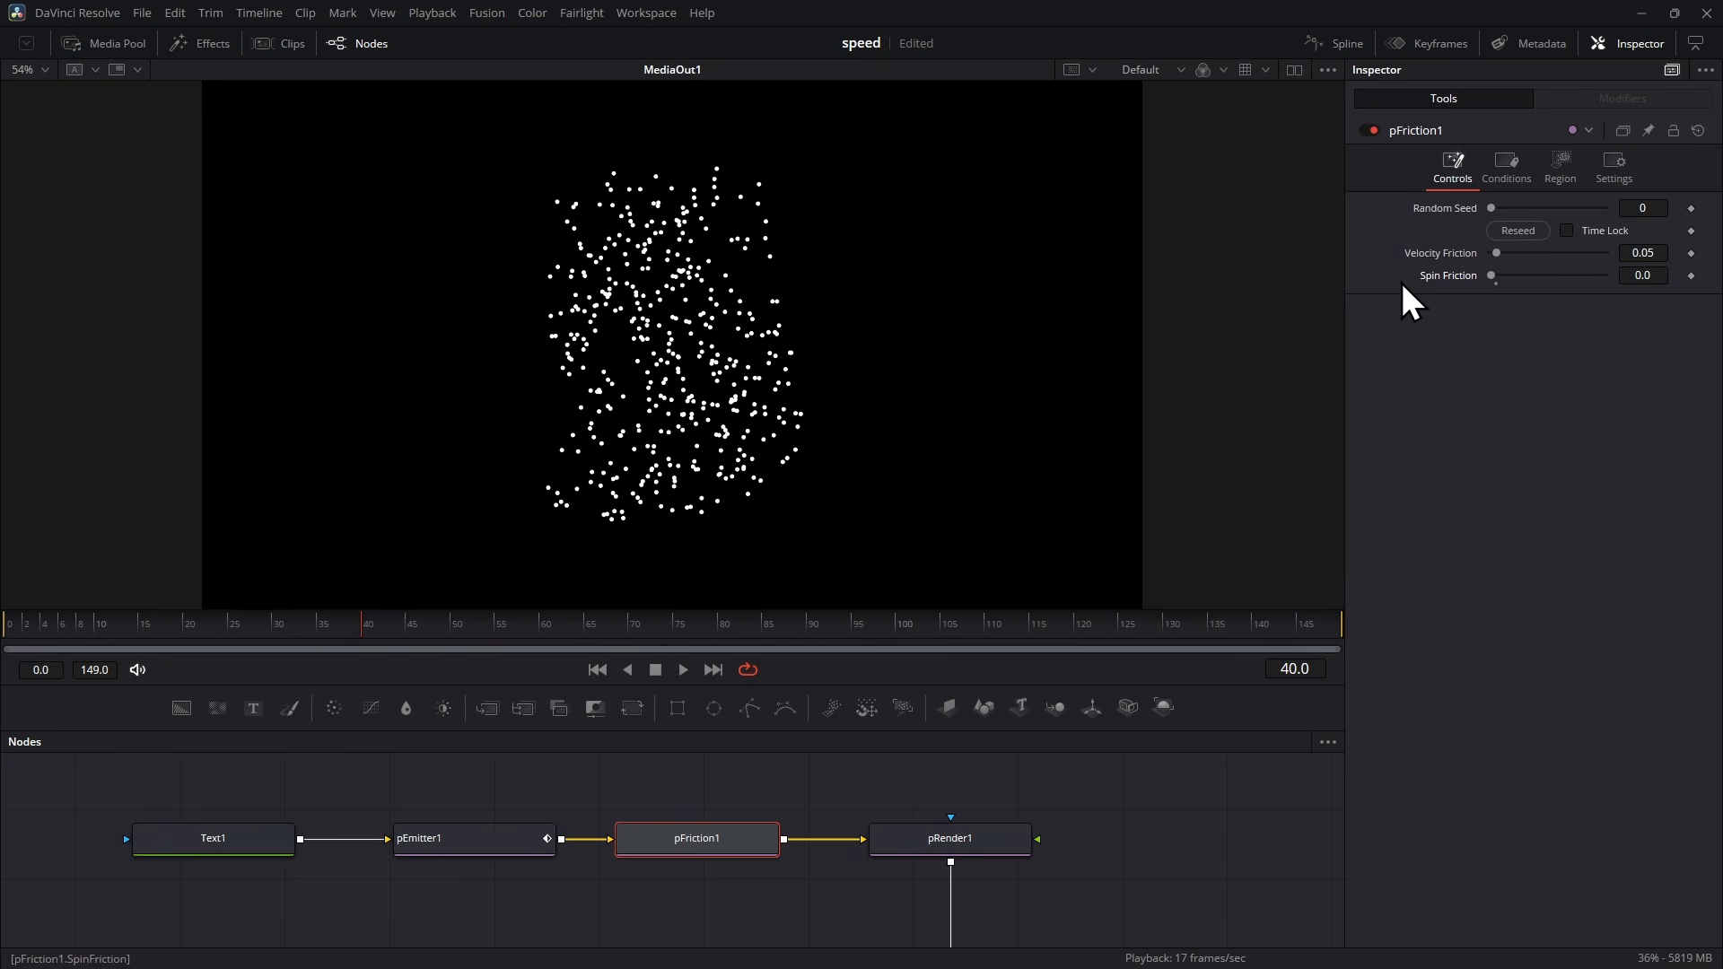
click(8, 629)
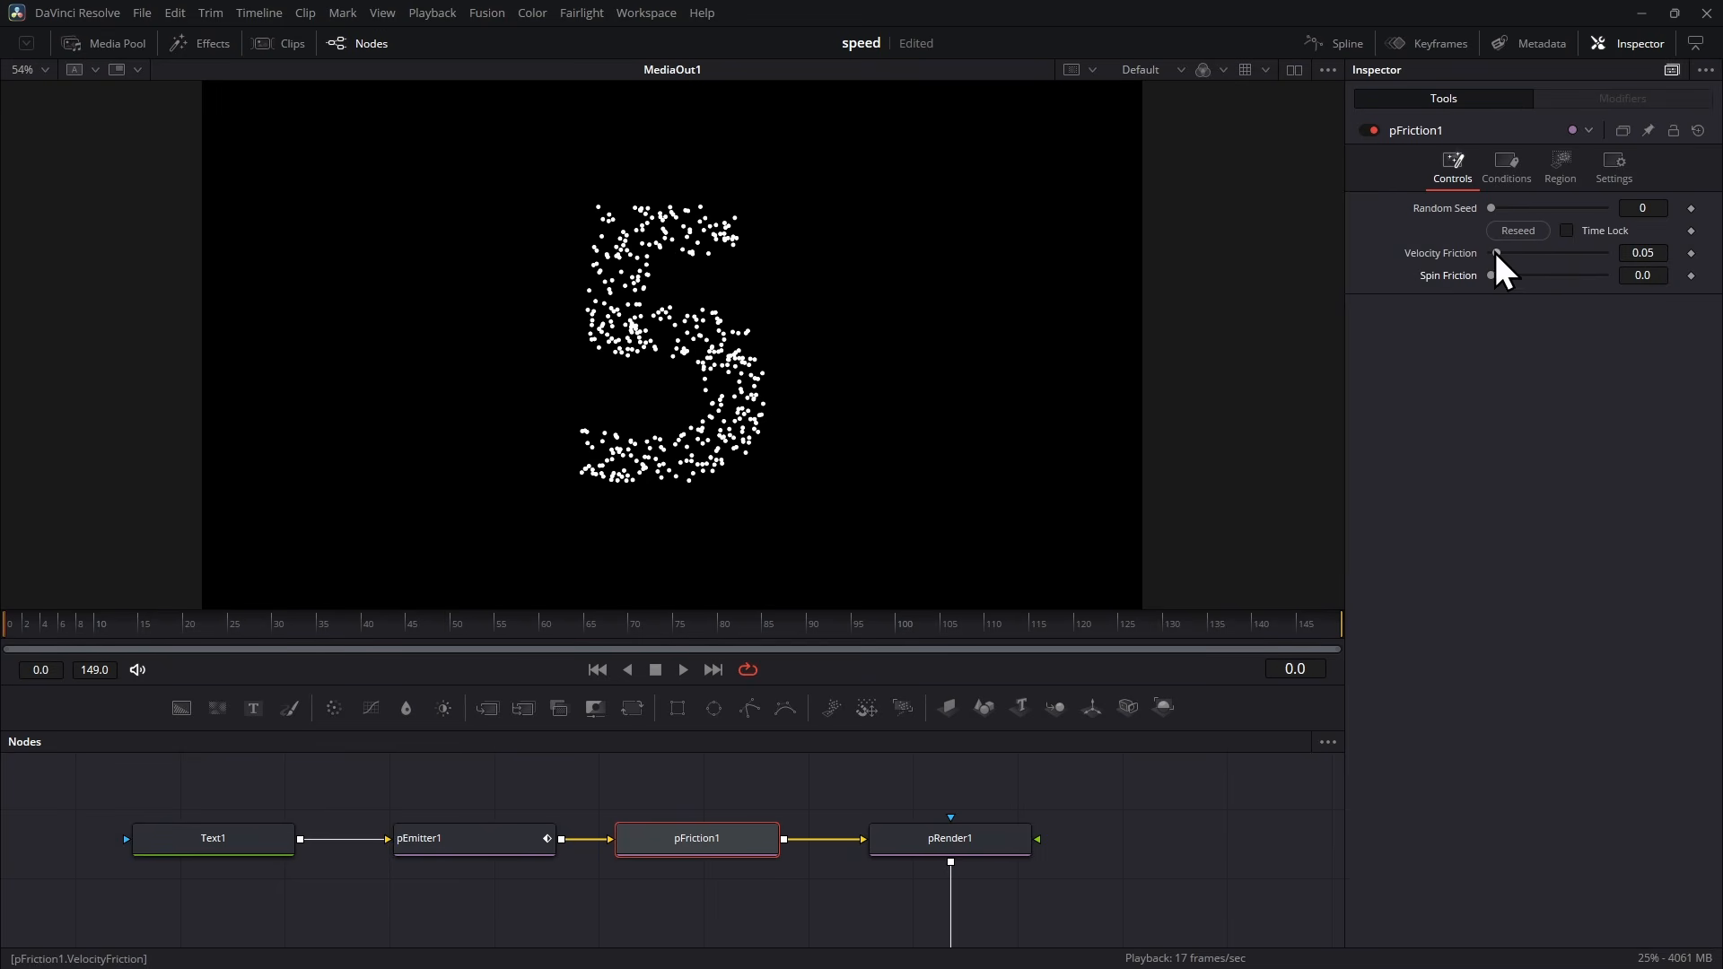
drag(1498, 255, 1378, 274)
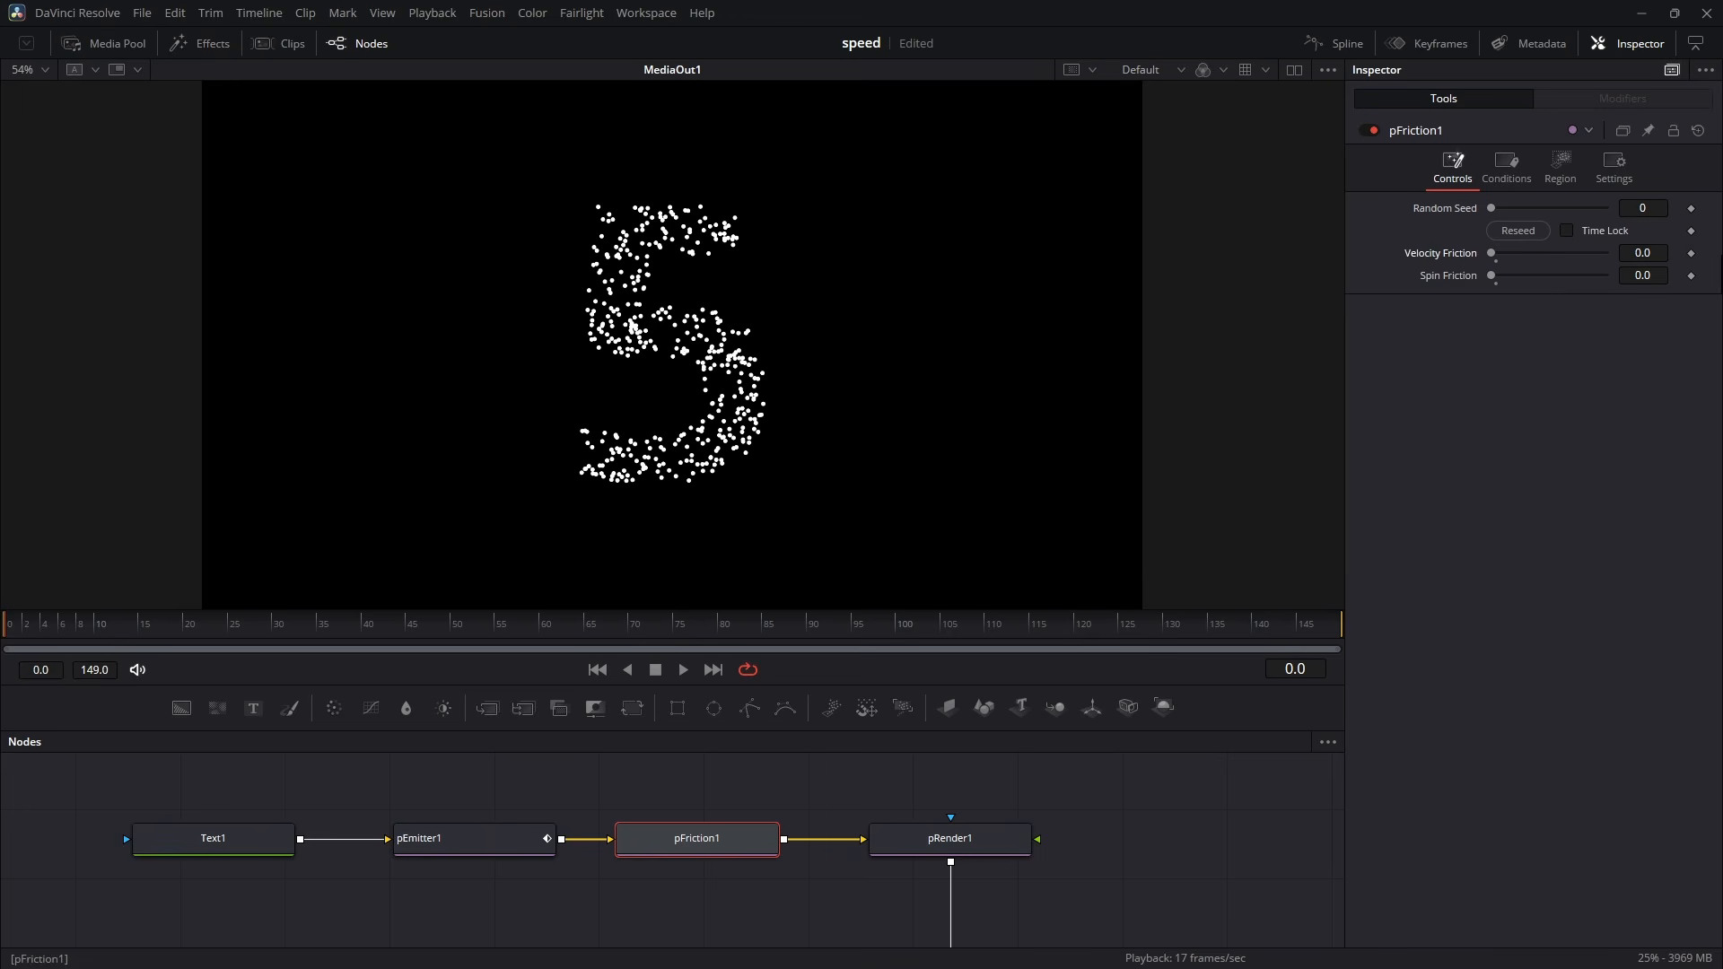
click(1692, 253)
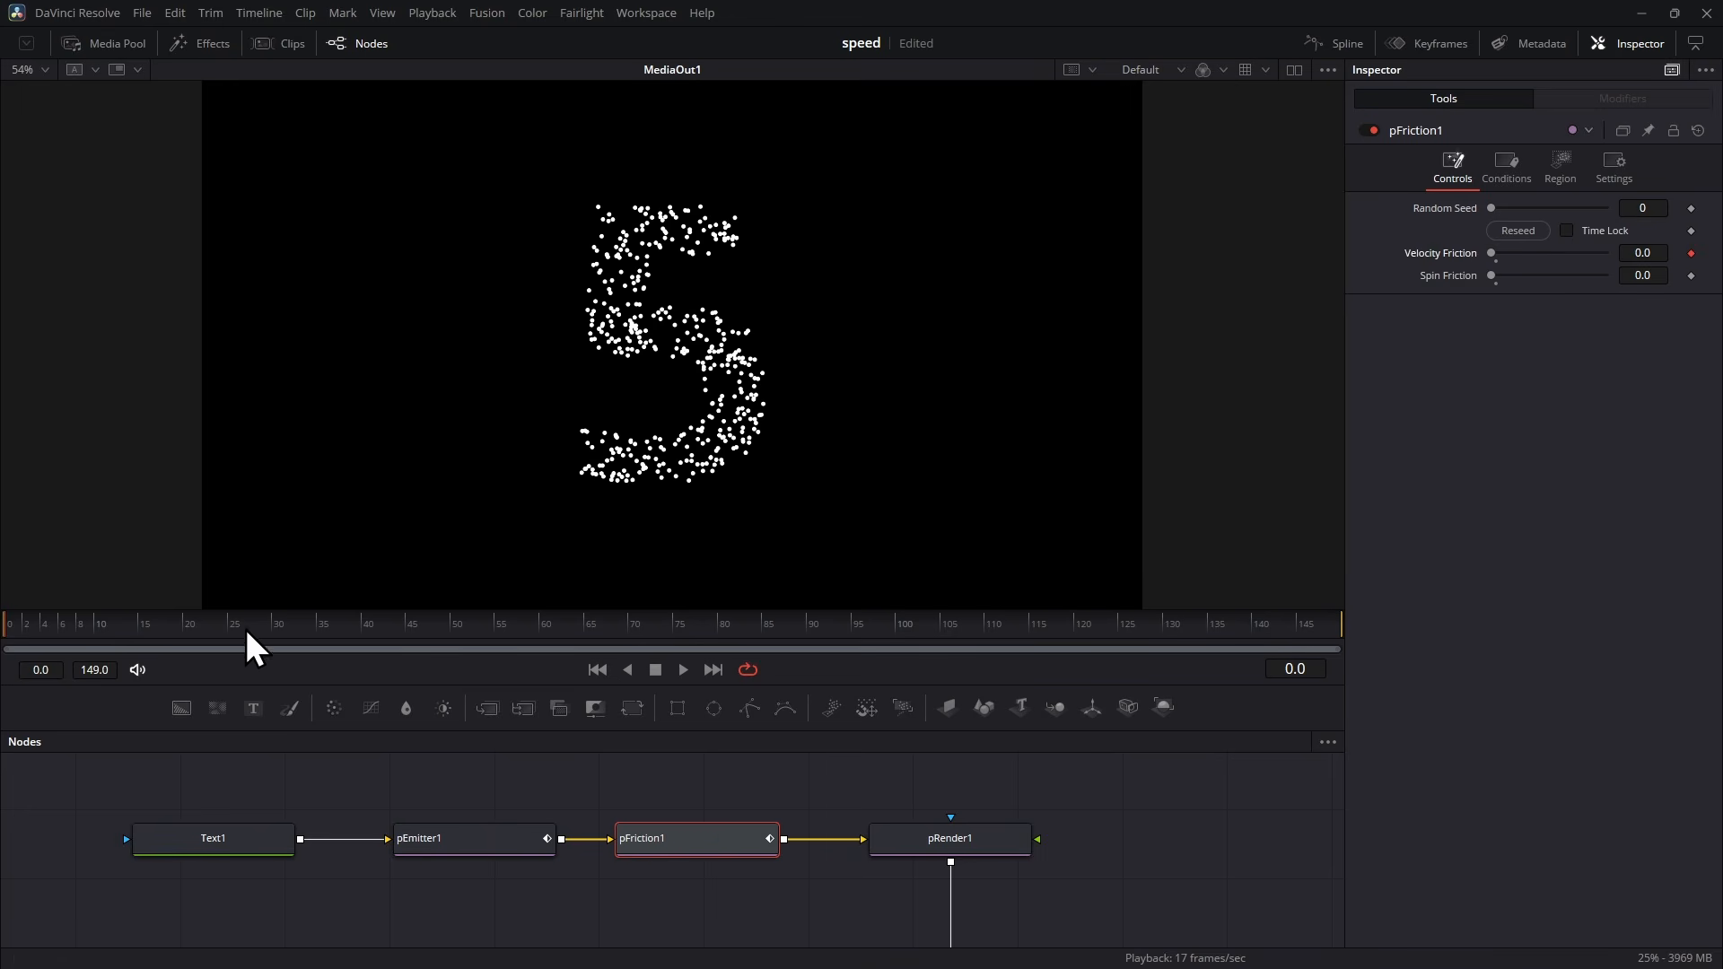
click(368, 644)
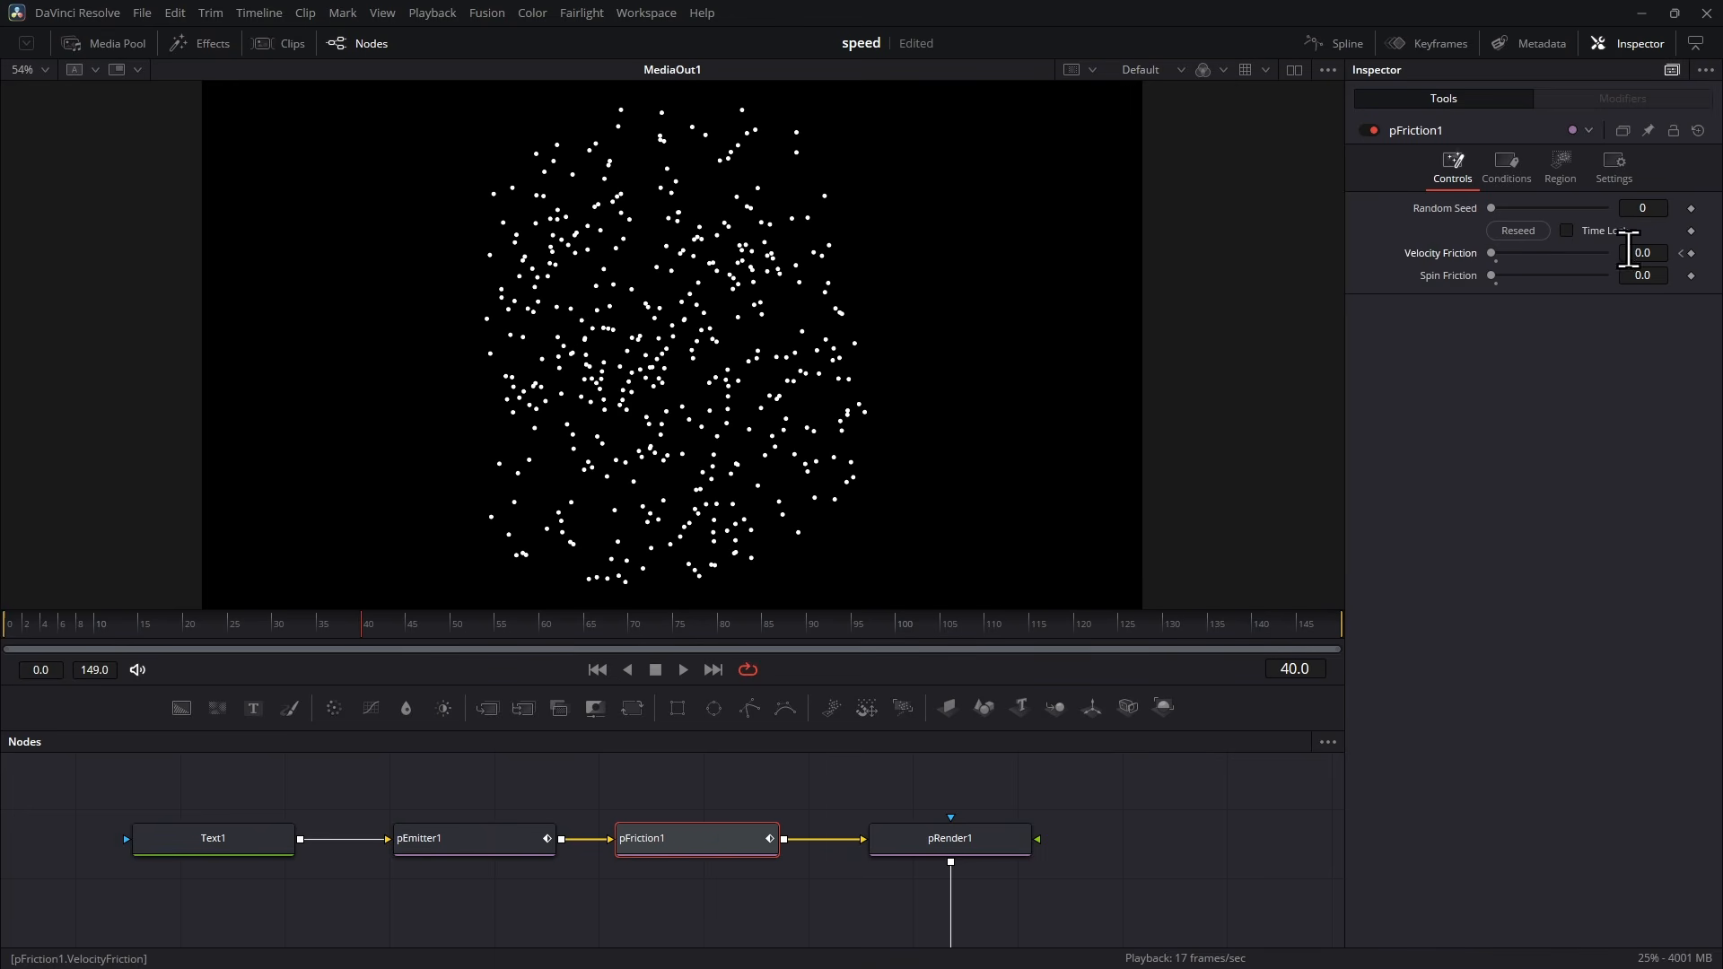
drag(1638, 253, 1683, 253)
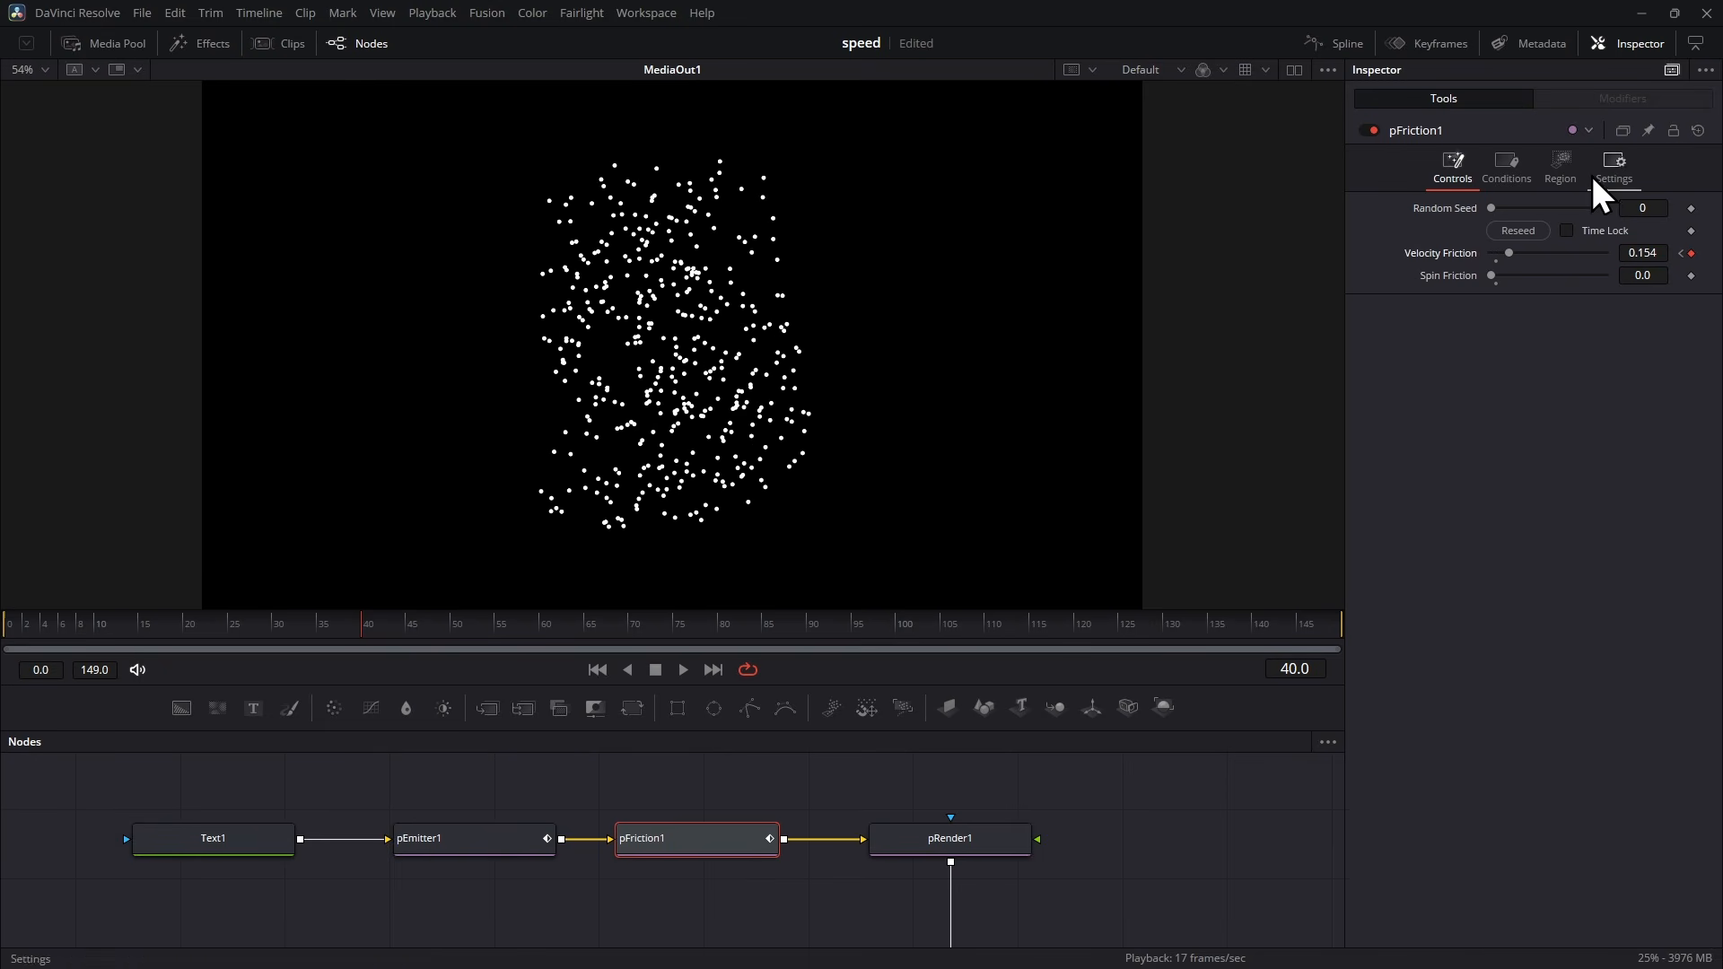
Step: Set the Probability in pFriction1's conditions to 0.48
click(1522, 160)
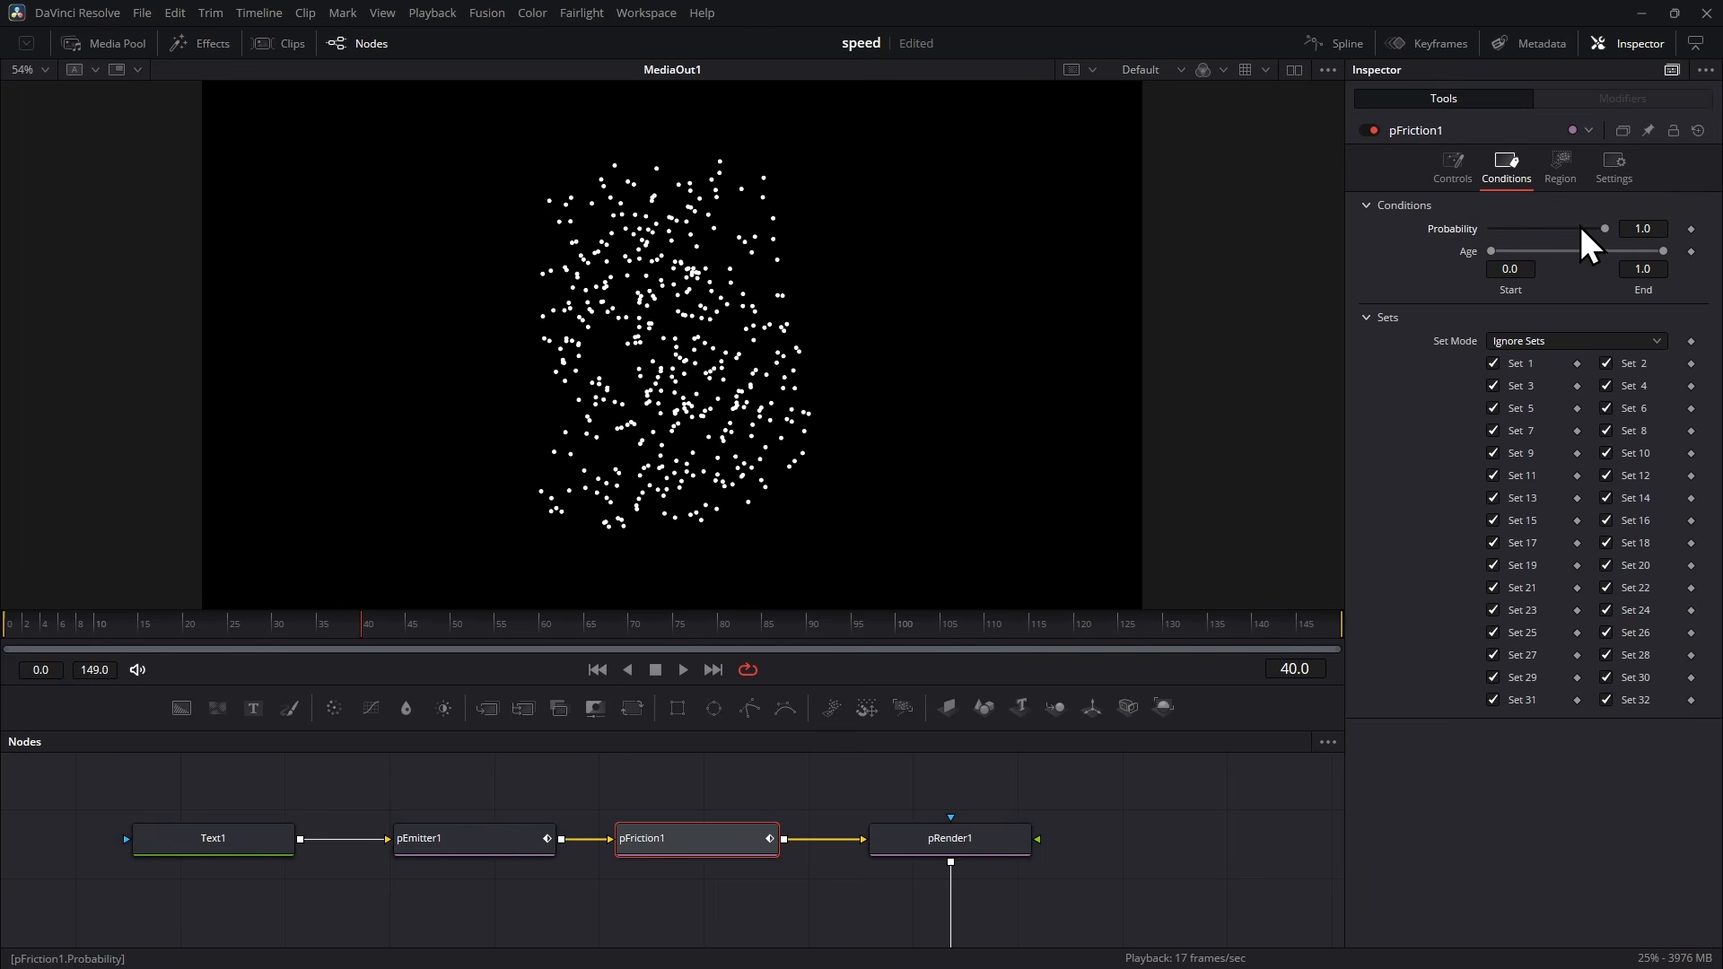
click(1644, 229)
text(0.48)
key(Return)
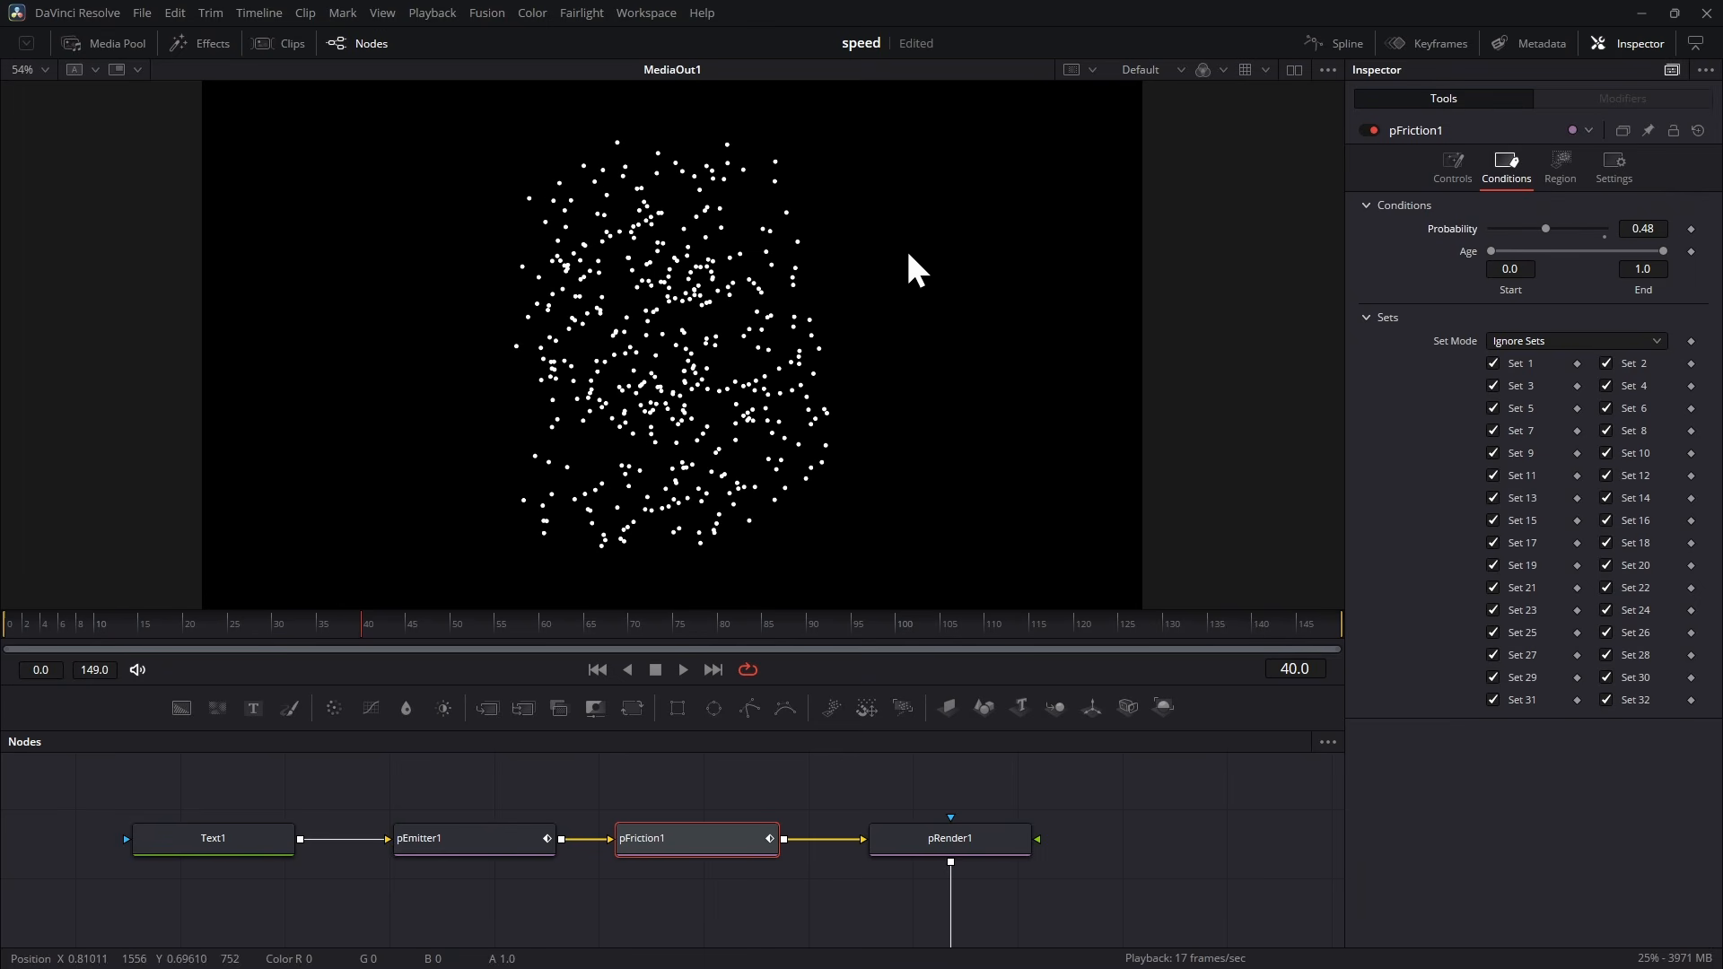
Step: Play back the particles past frame 40 to check the friction, with pFriction1's main controls shown
click(1457, 167)
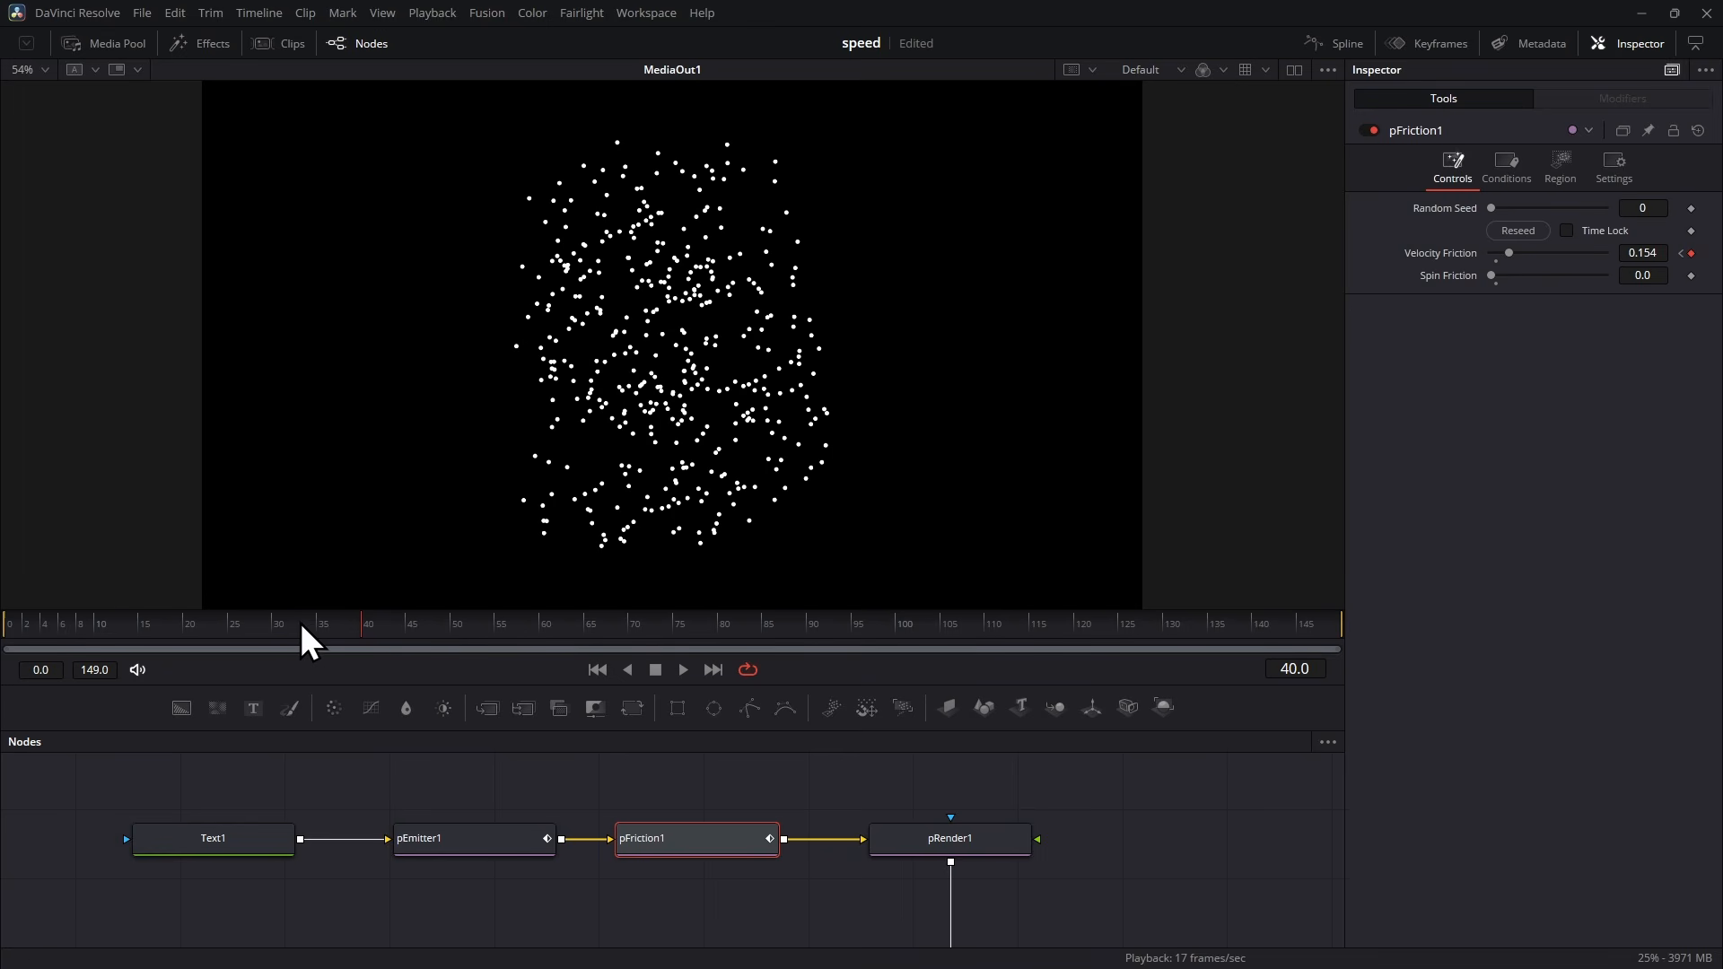
click(225, 625)
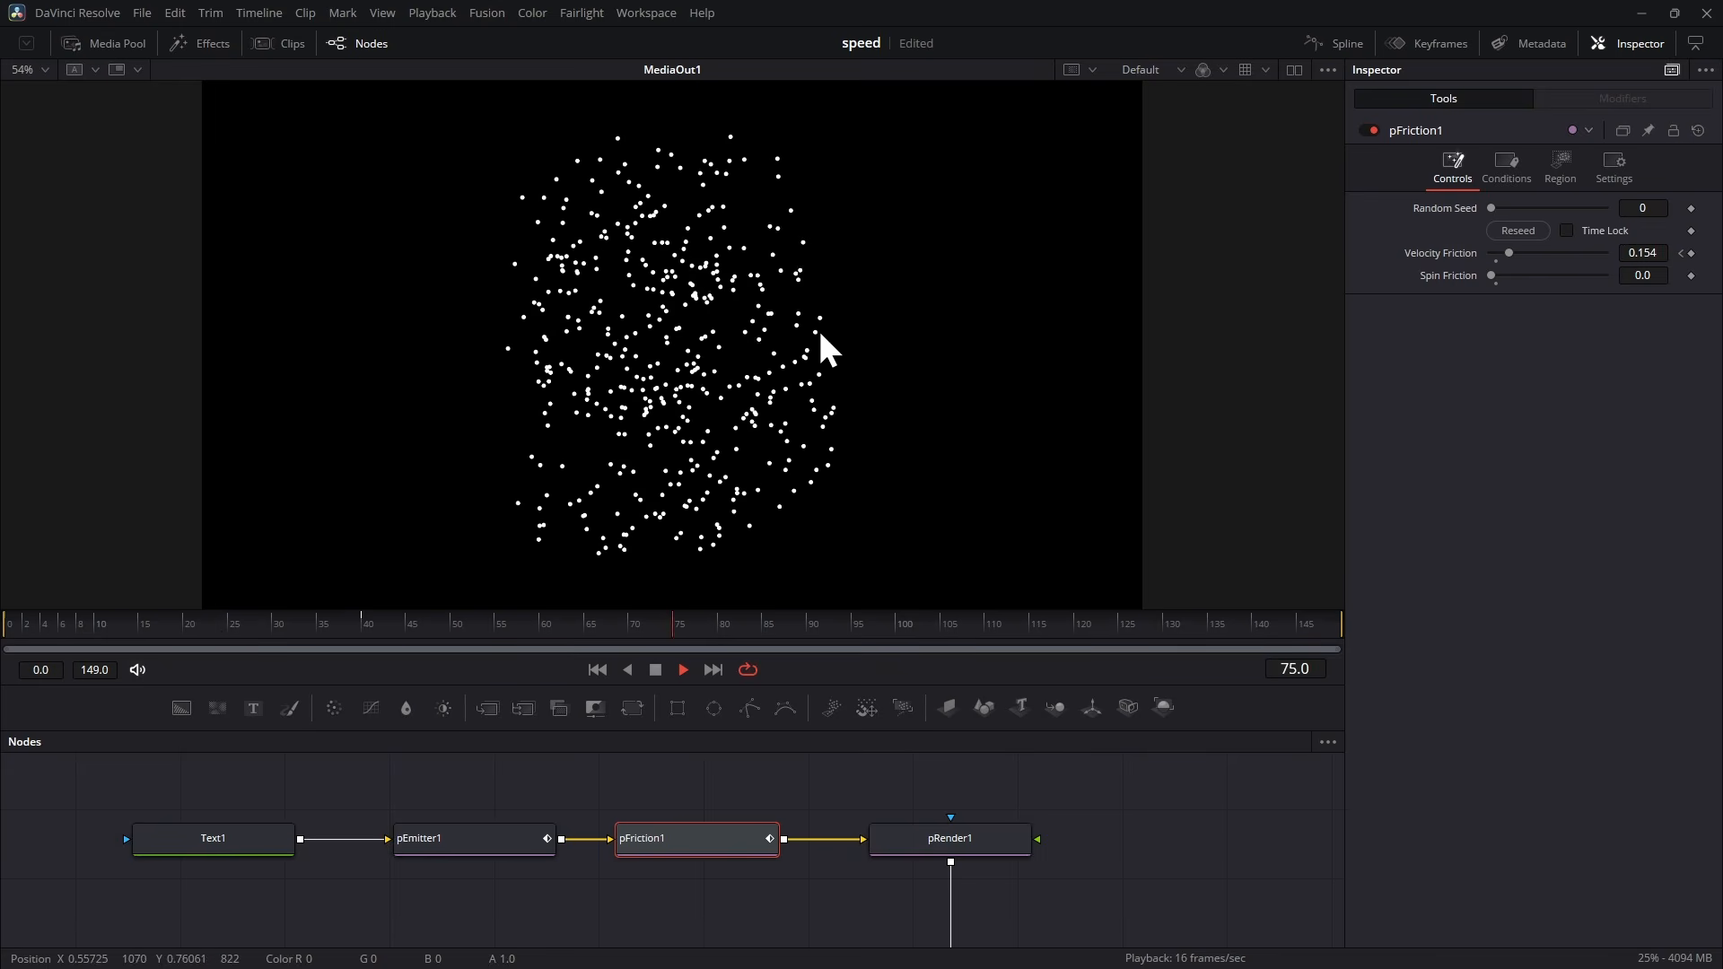
key(space)
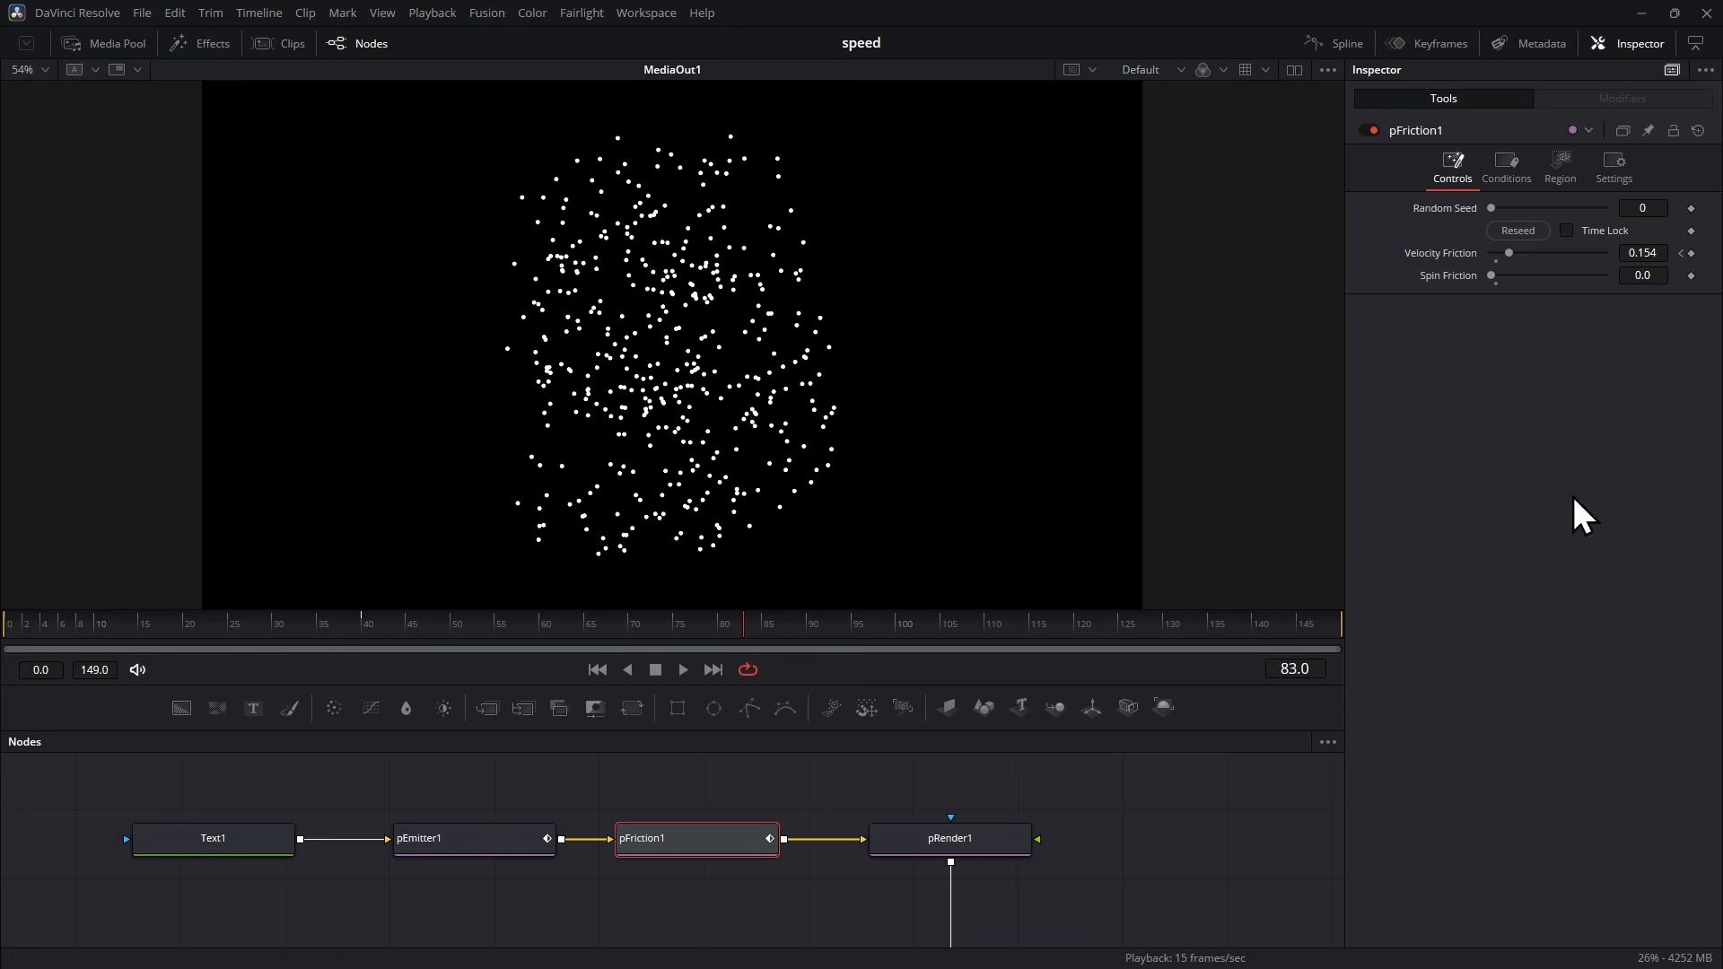
Step: With the playhead at frame 40, set pEmitter1's Velocity to 0.072
click(366, 626)
click(499, 842)
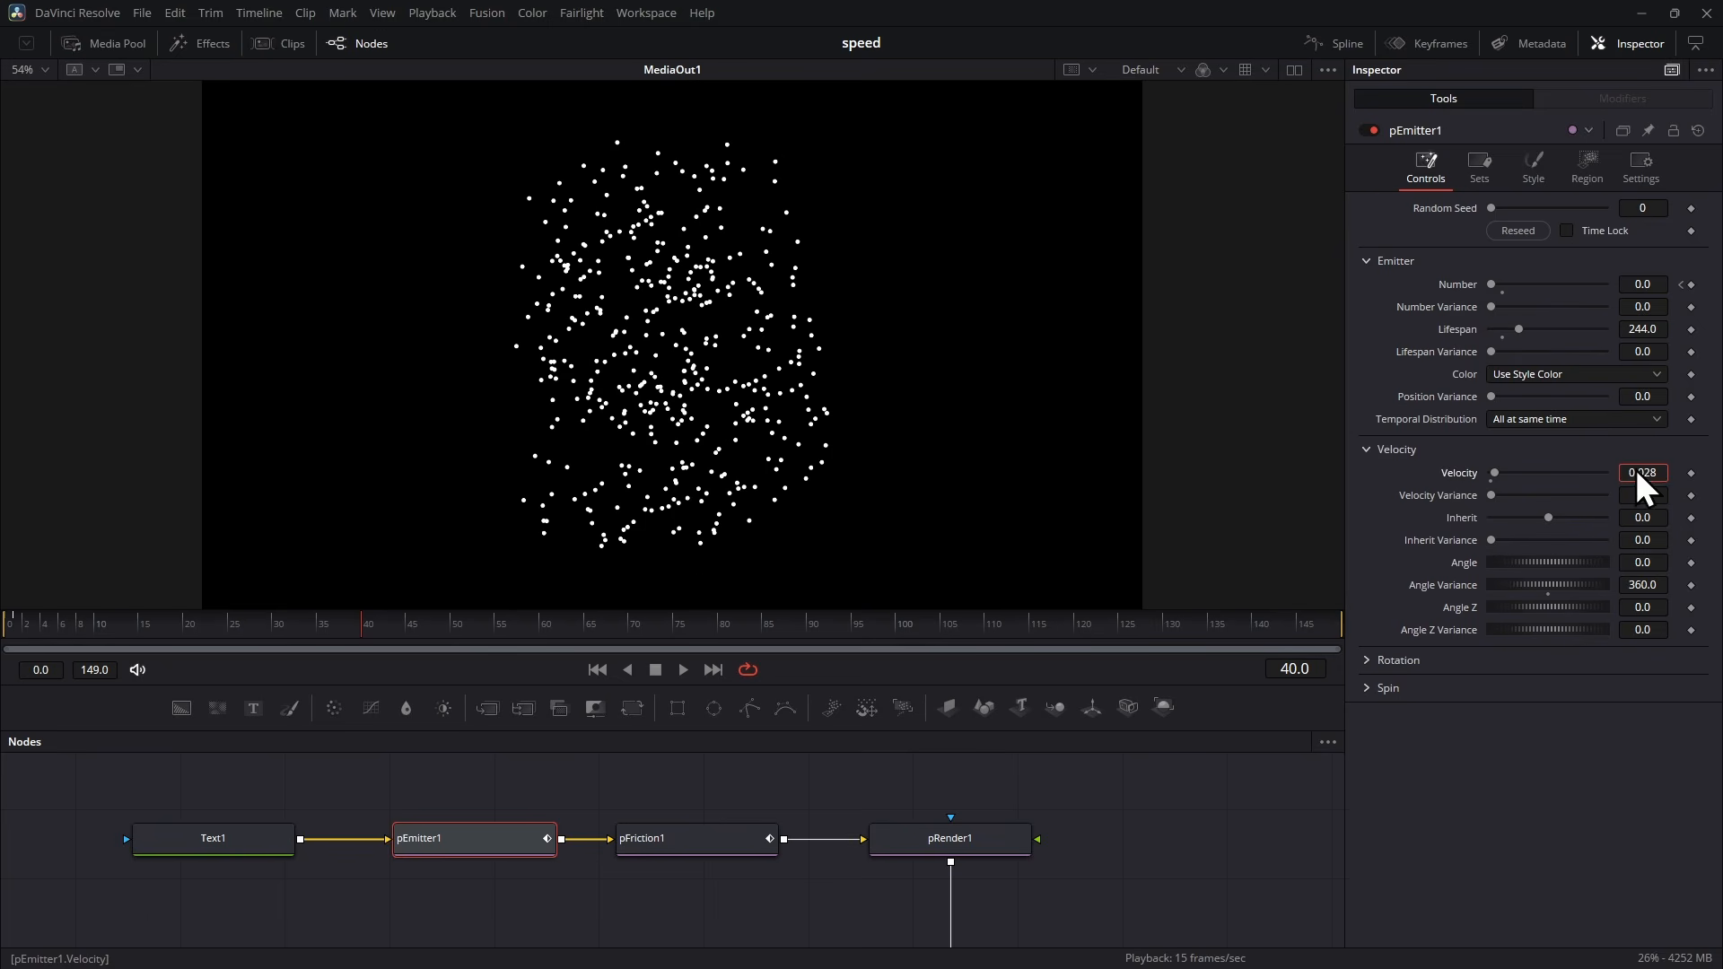
drag(1636, 476, 1709, 475)
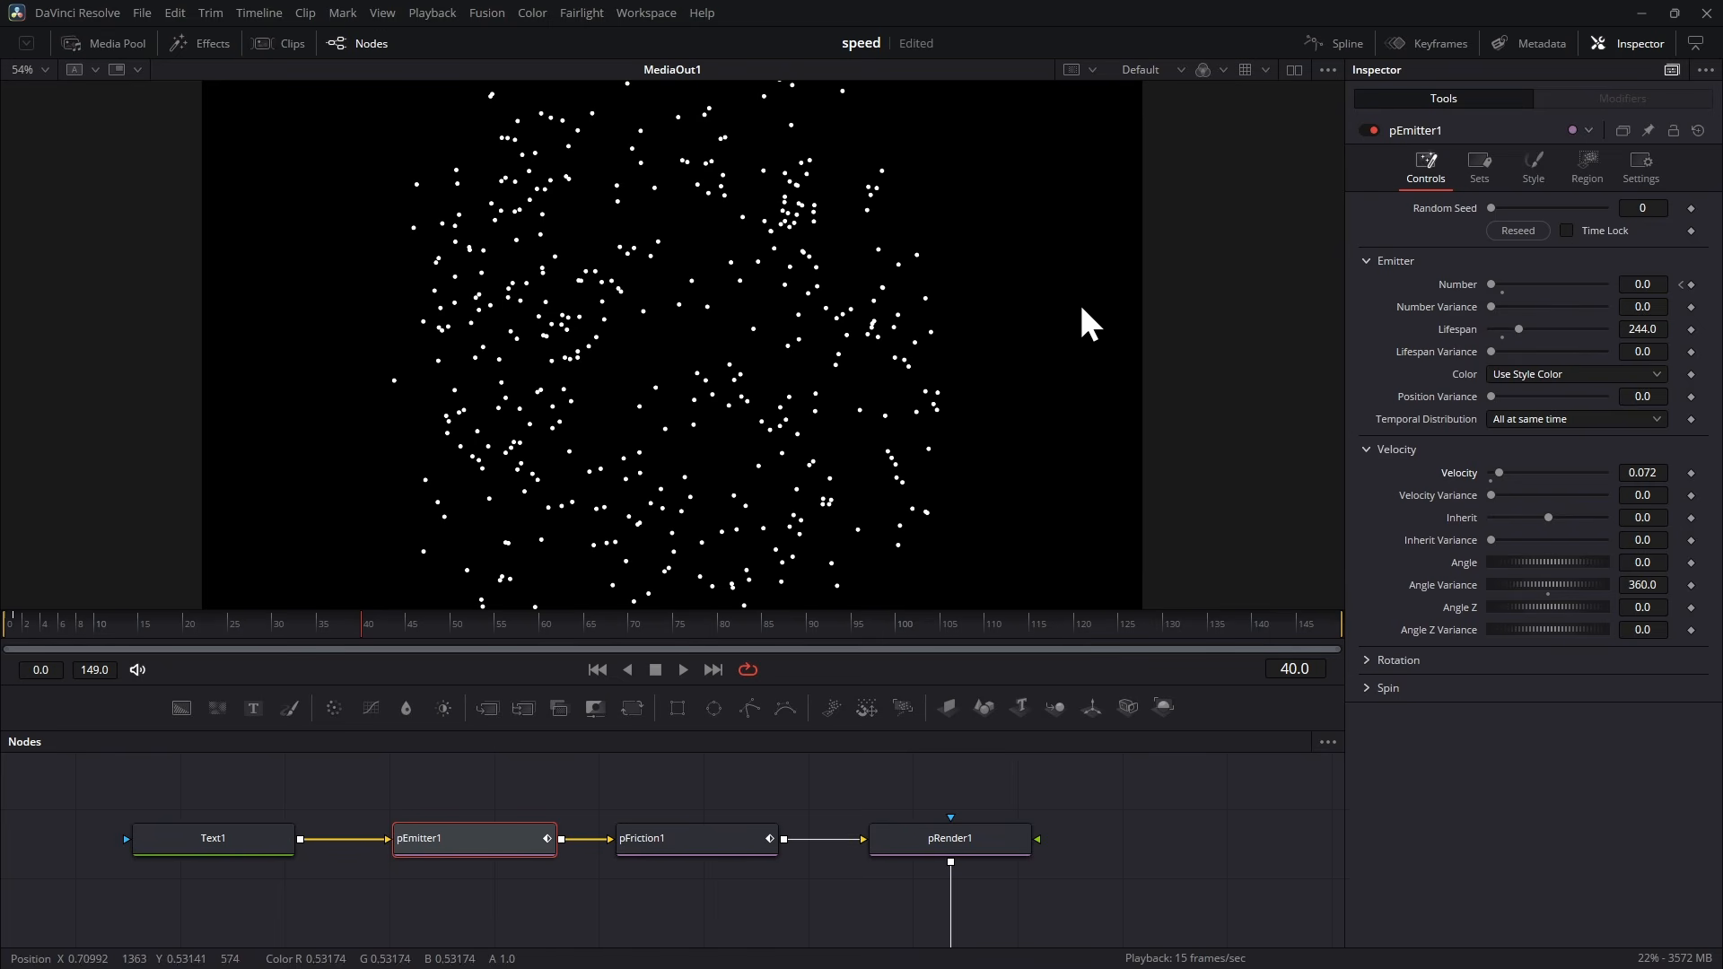
Step: Play back the faster particles from frame 0, and compare their spread at frames 40 and 21
click(7, 624)
key(space)
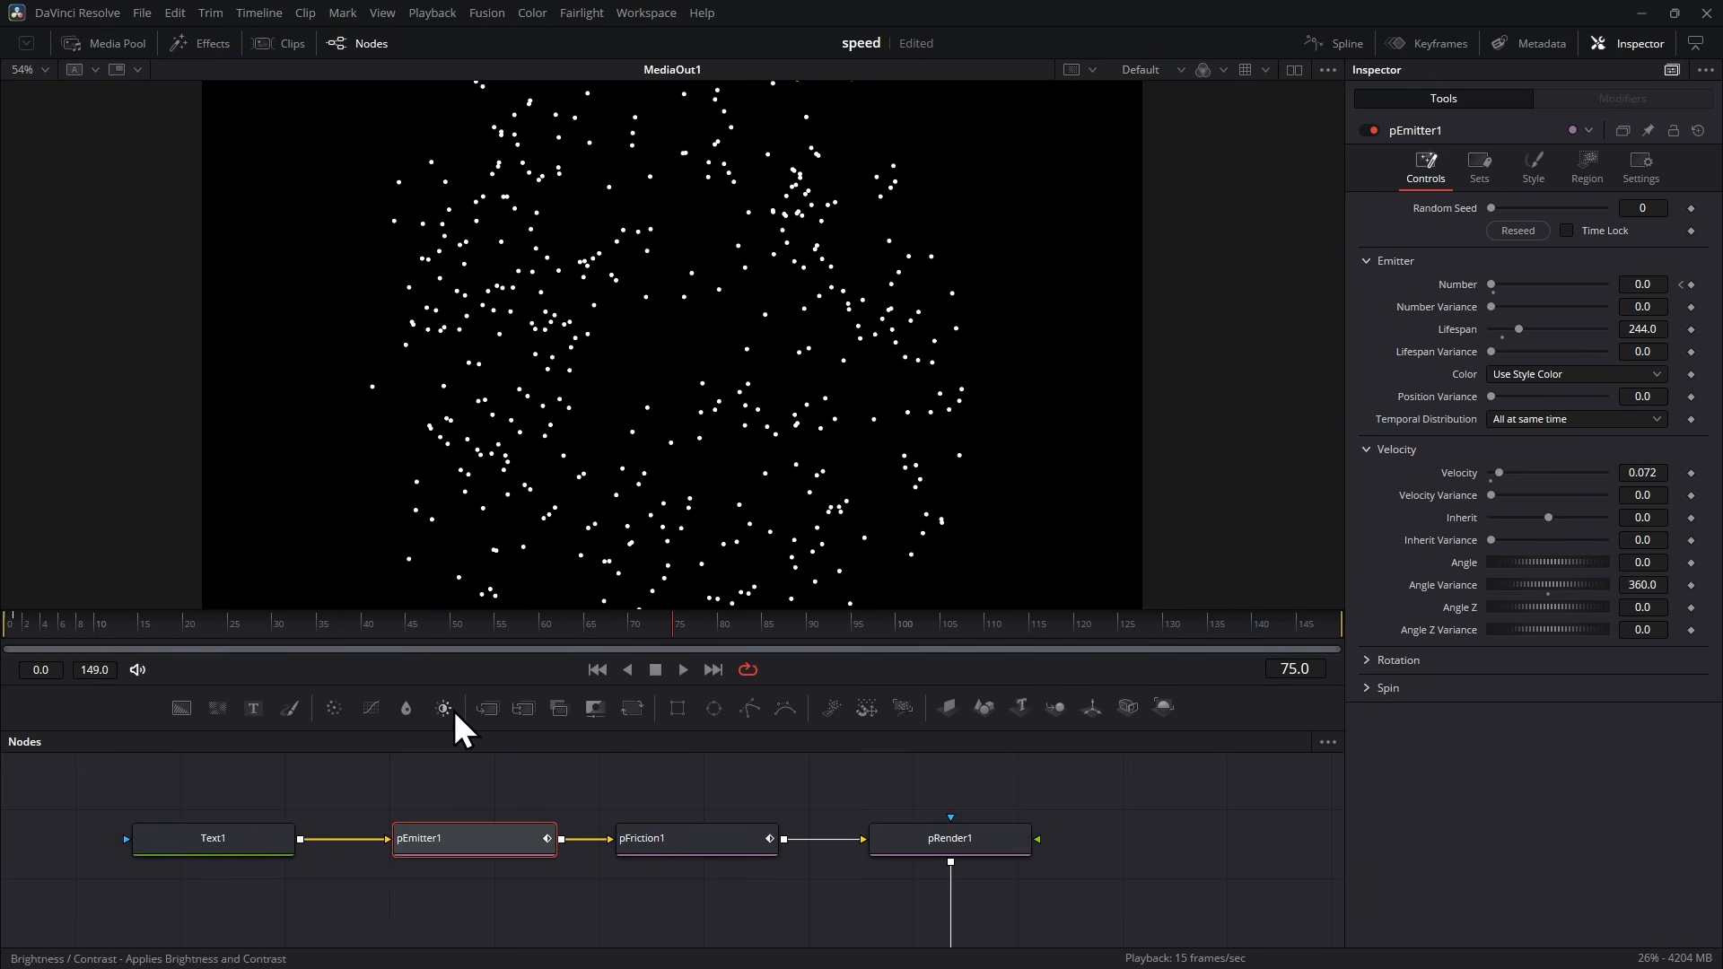
click(363, 625)
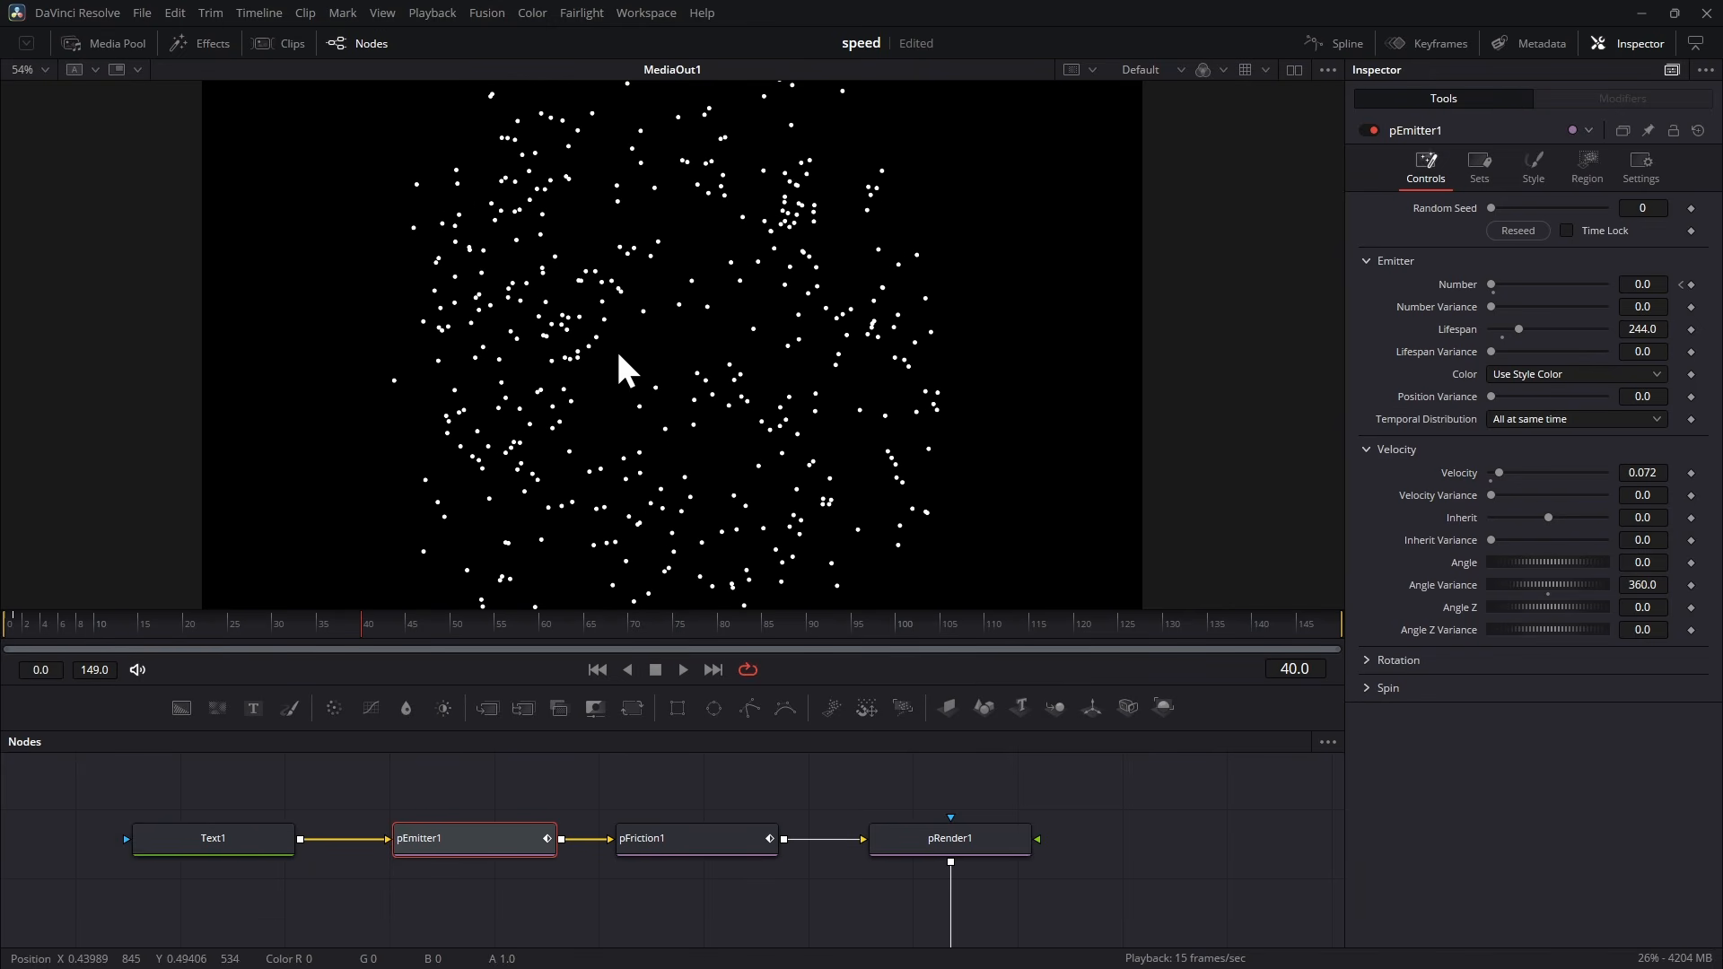
drag(246, 626, 200, 632)
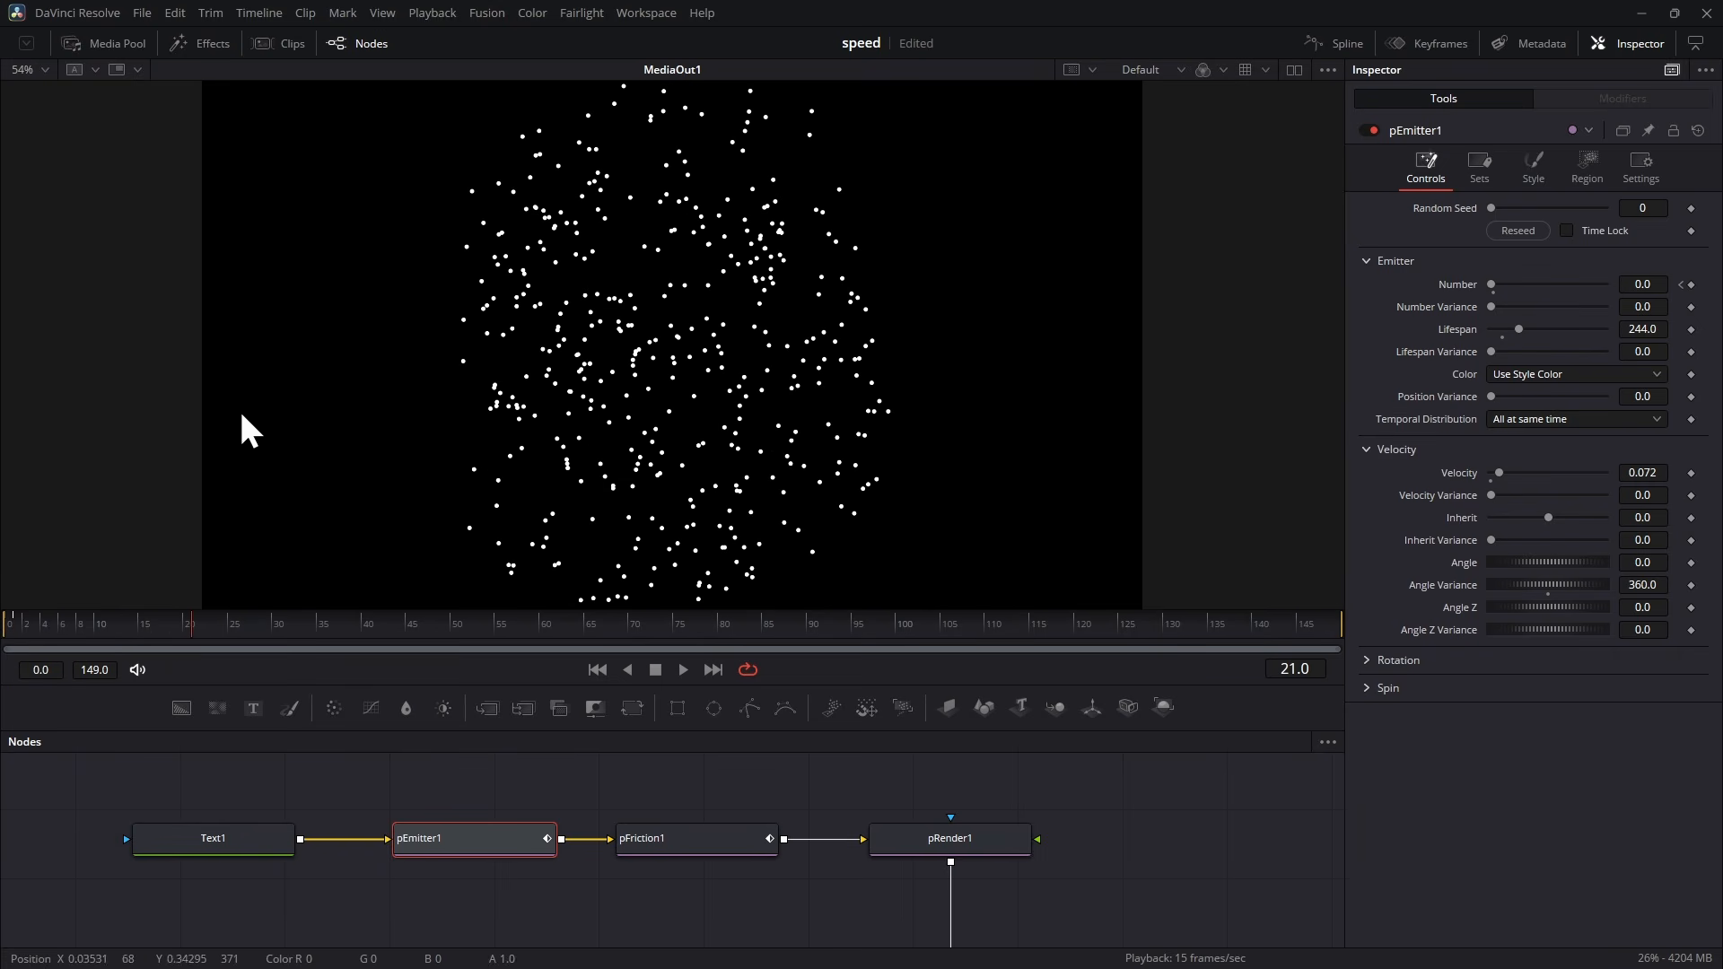
Step: Show pFriction1's Velocity Friction curve in an enlarged spline editor, fitted to the view
click(698, 818)
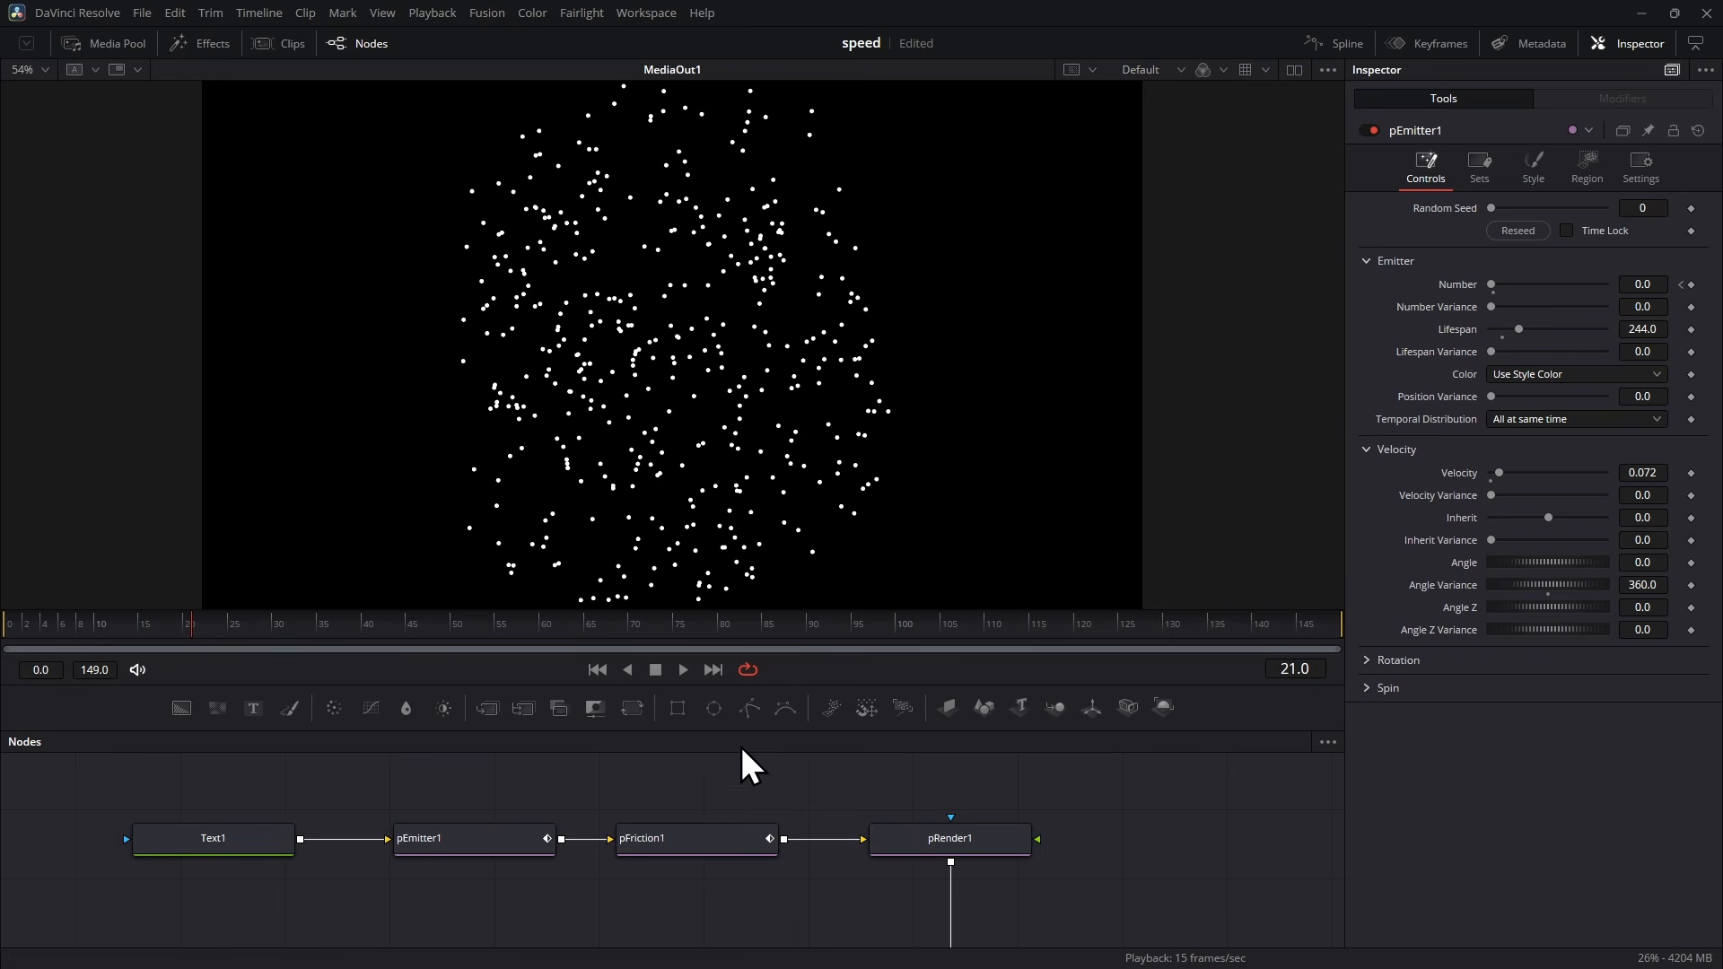
click(691, 833)
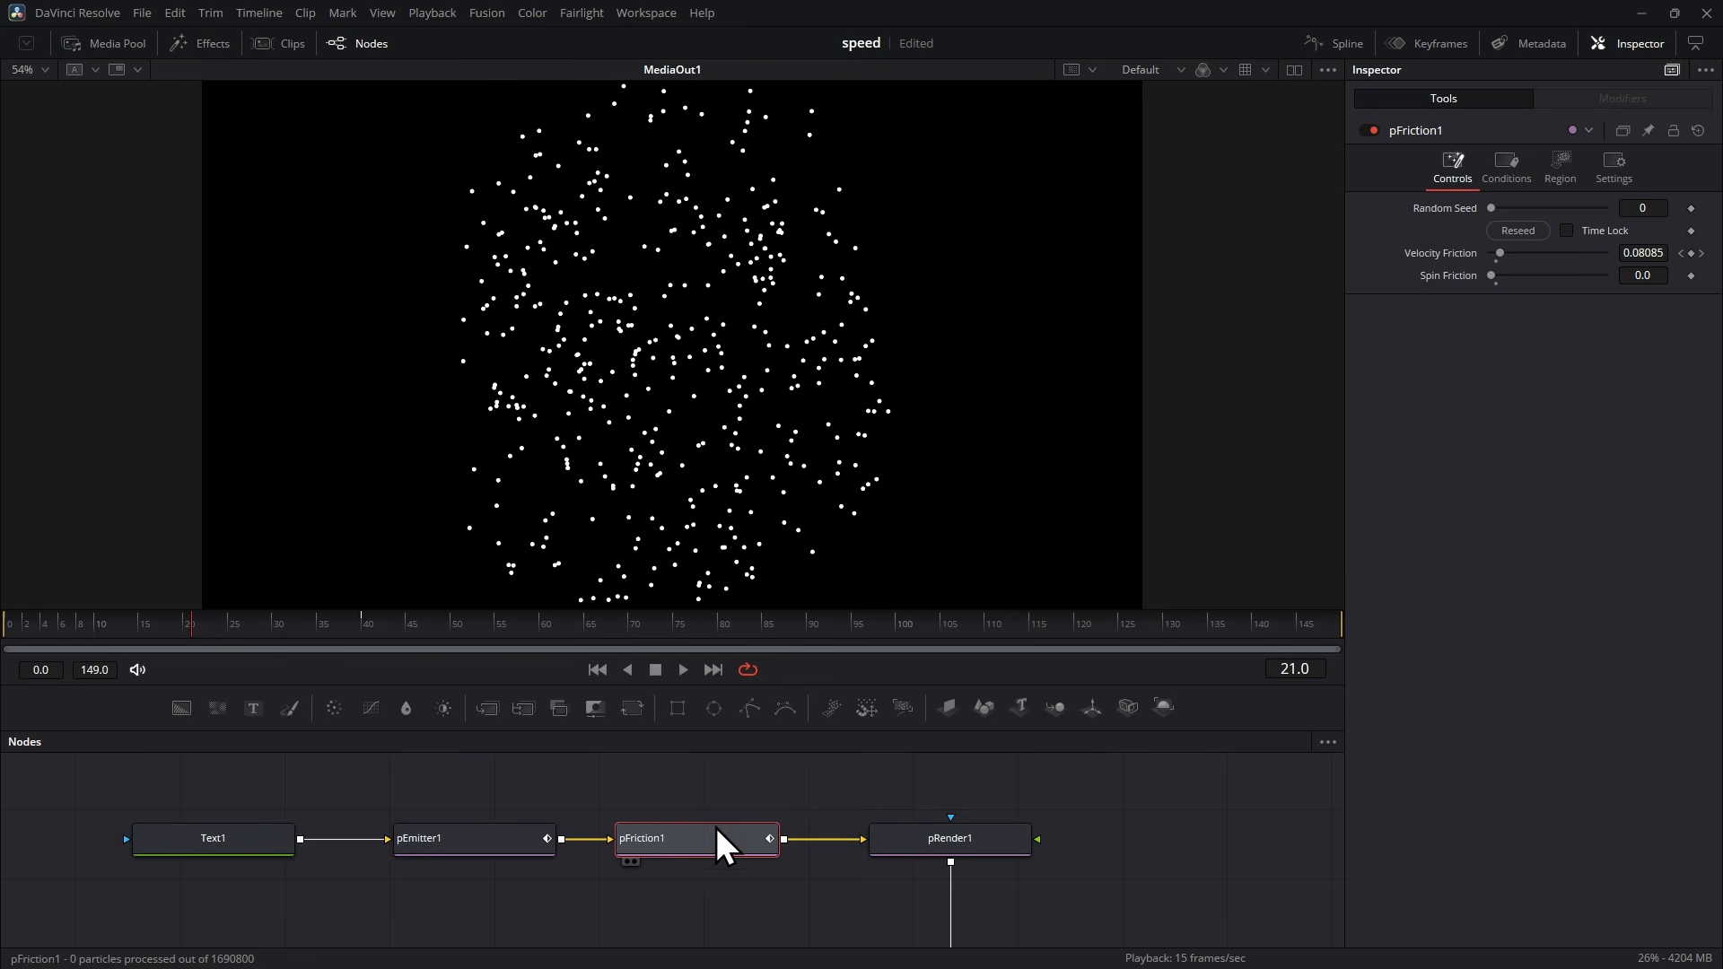
click(1317, 43)
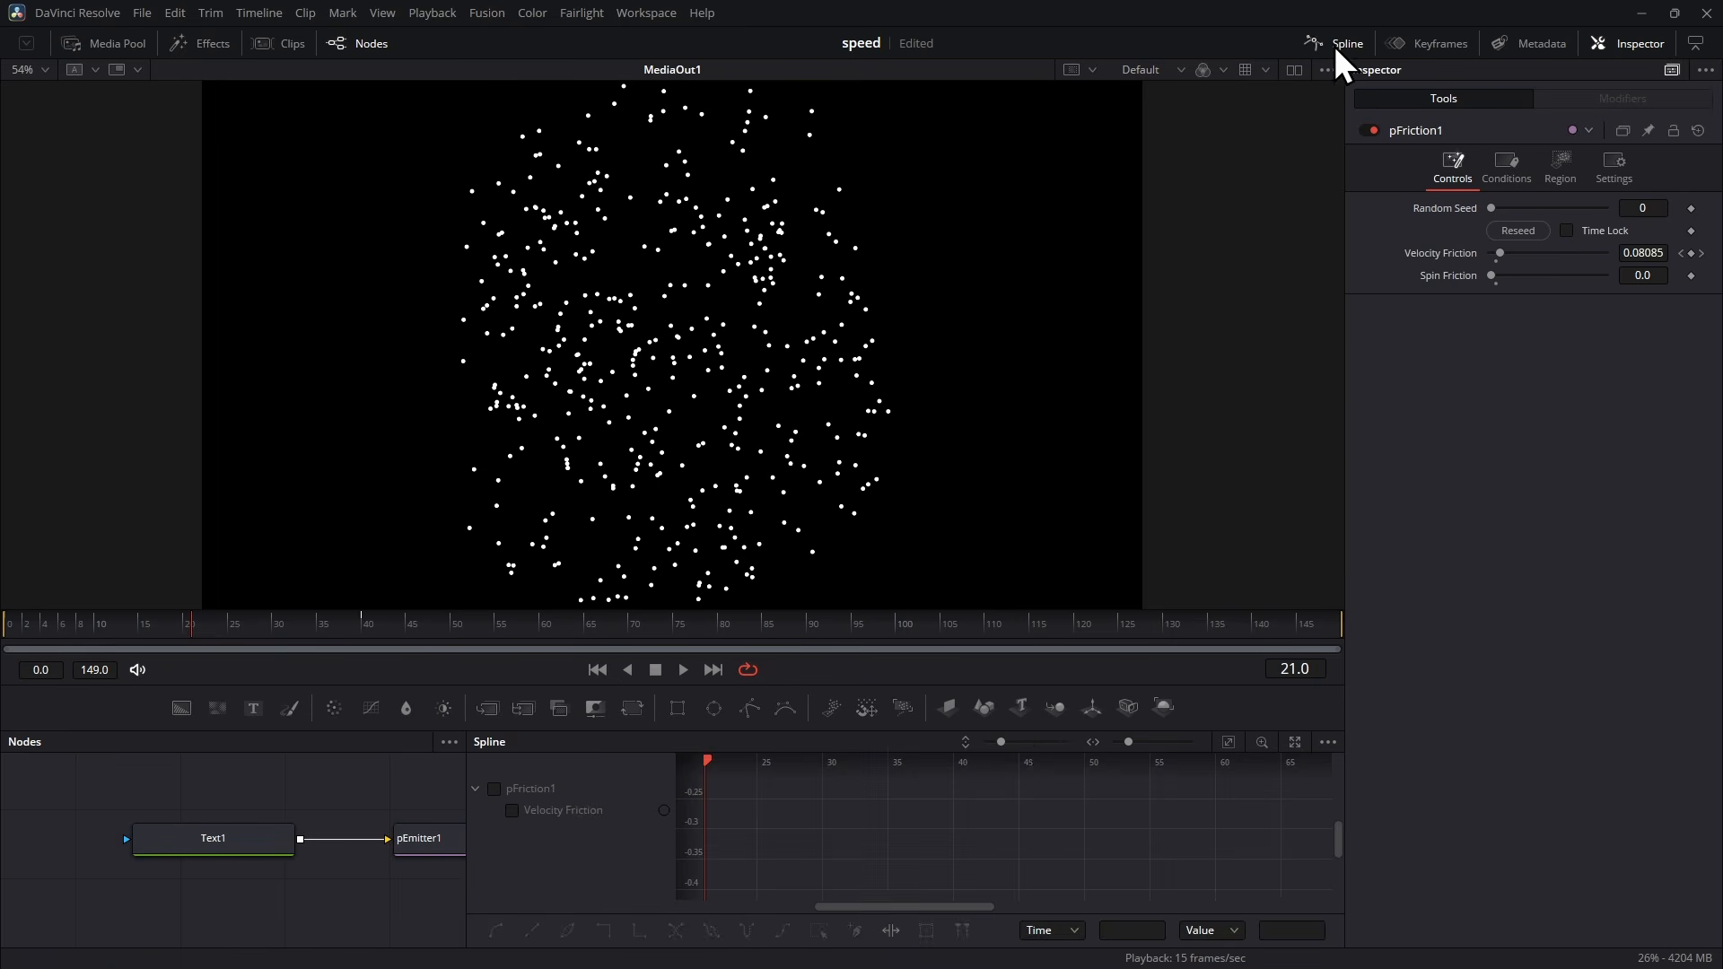
drag(1057, 686, 1070, 428)
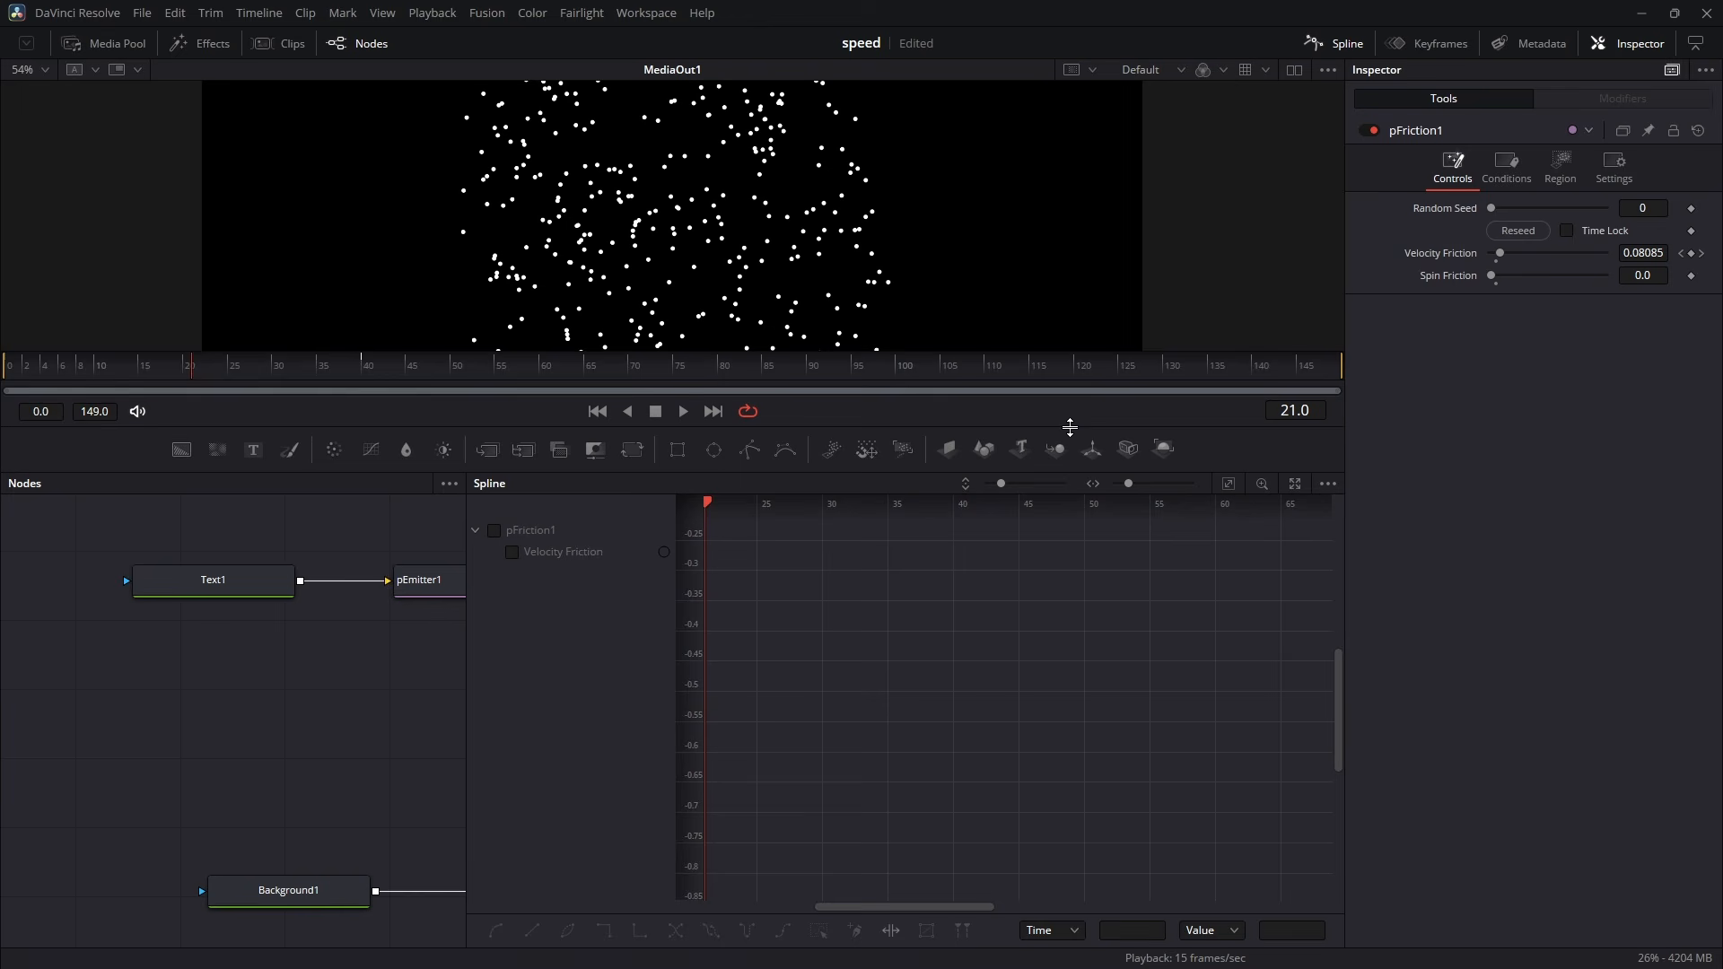
click(513, 552)
click(1228, 483)
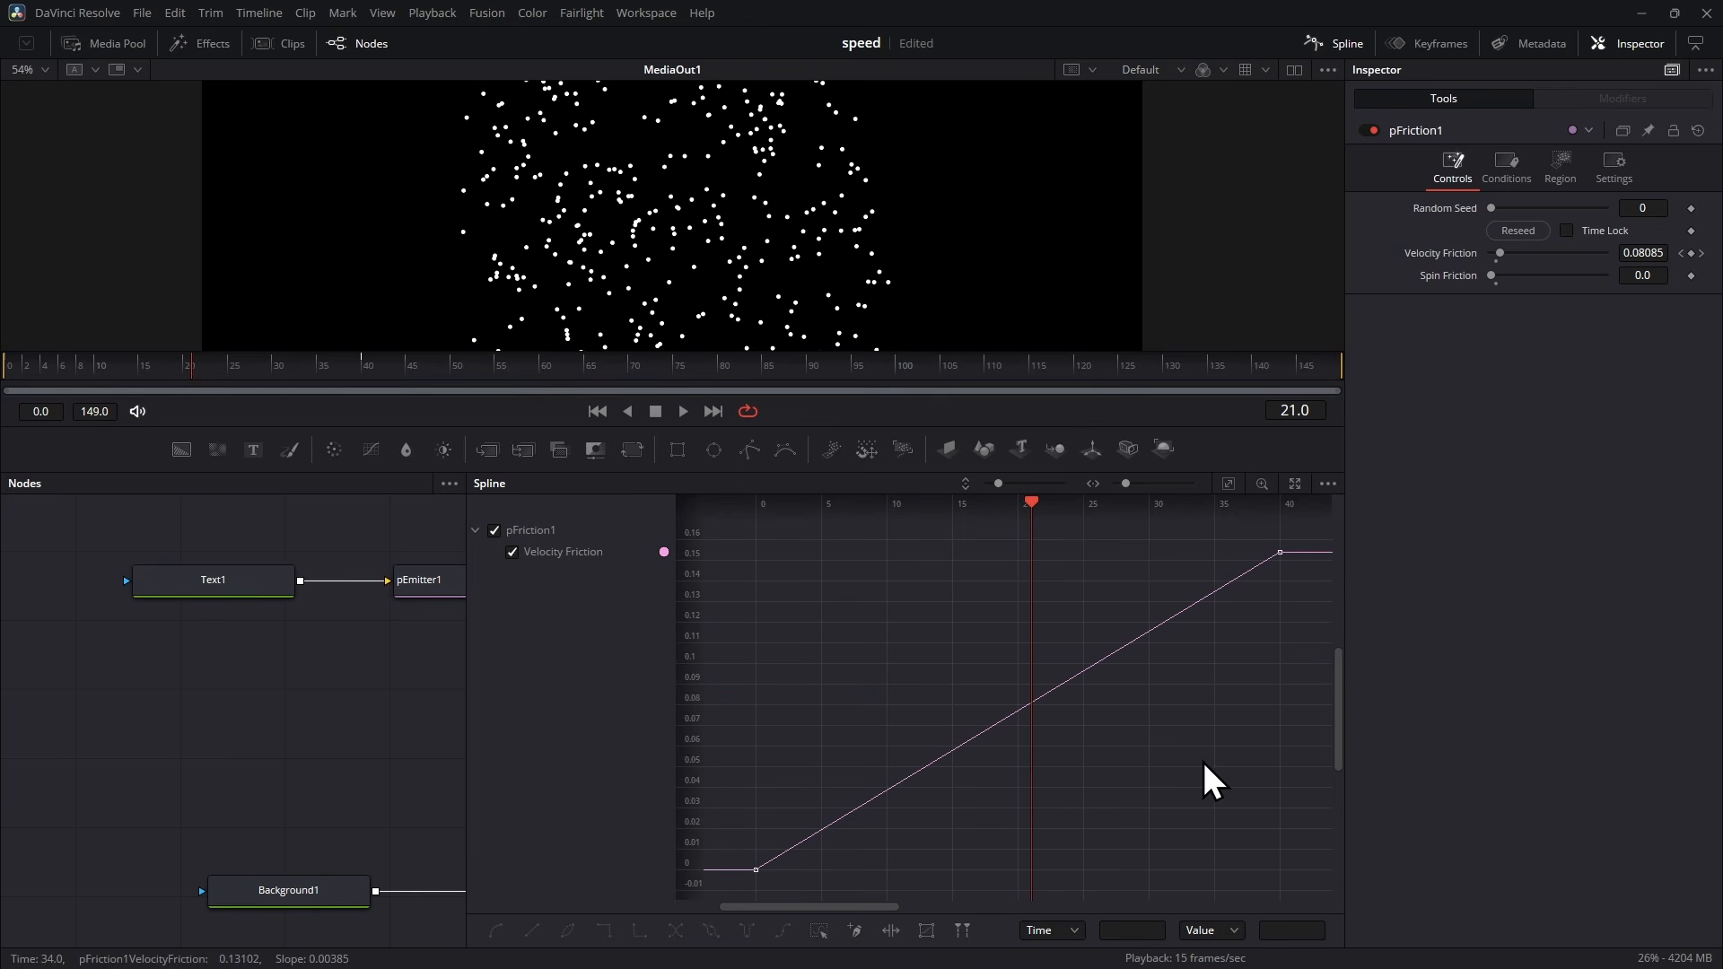
Step: Smooth all keyframes of the Velocity Friction curve and raise the first keyframe's handle for a steeper start
key(ctrl+a)
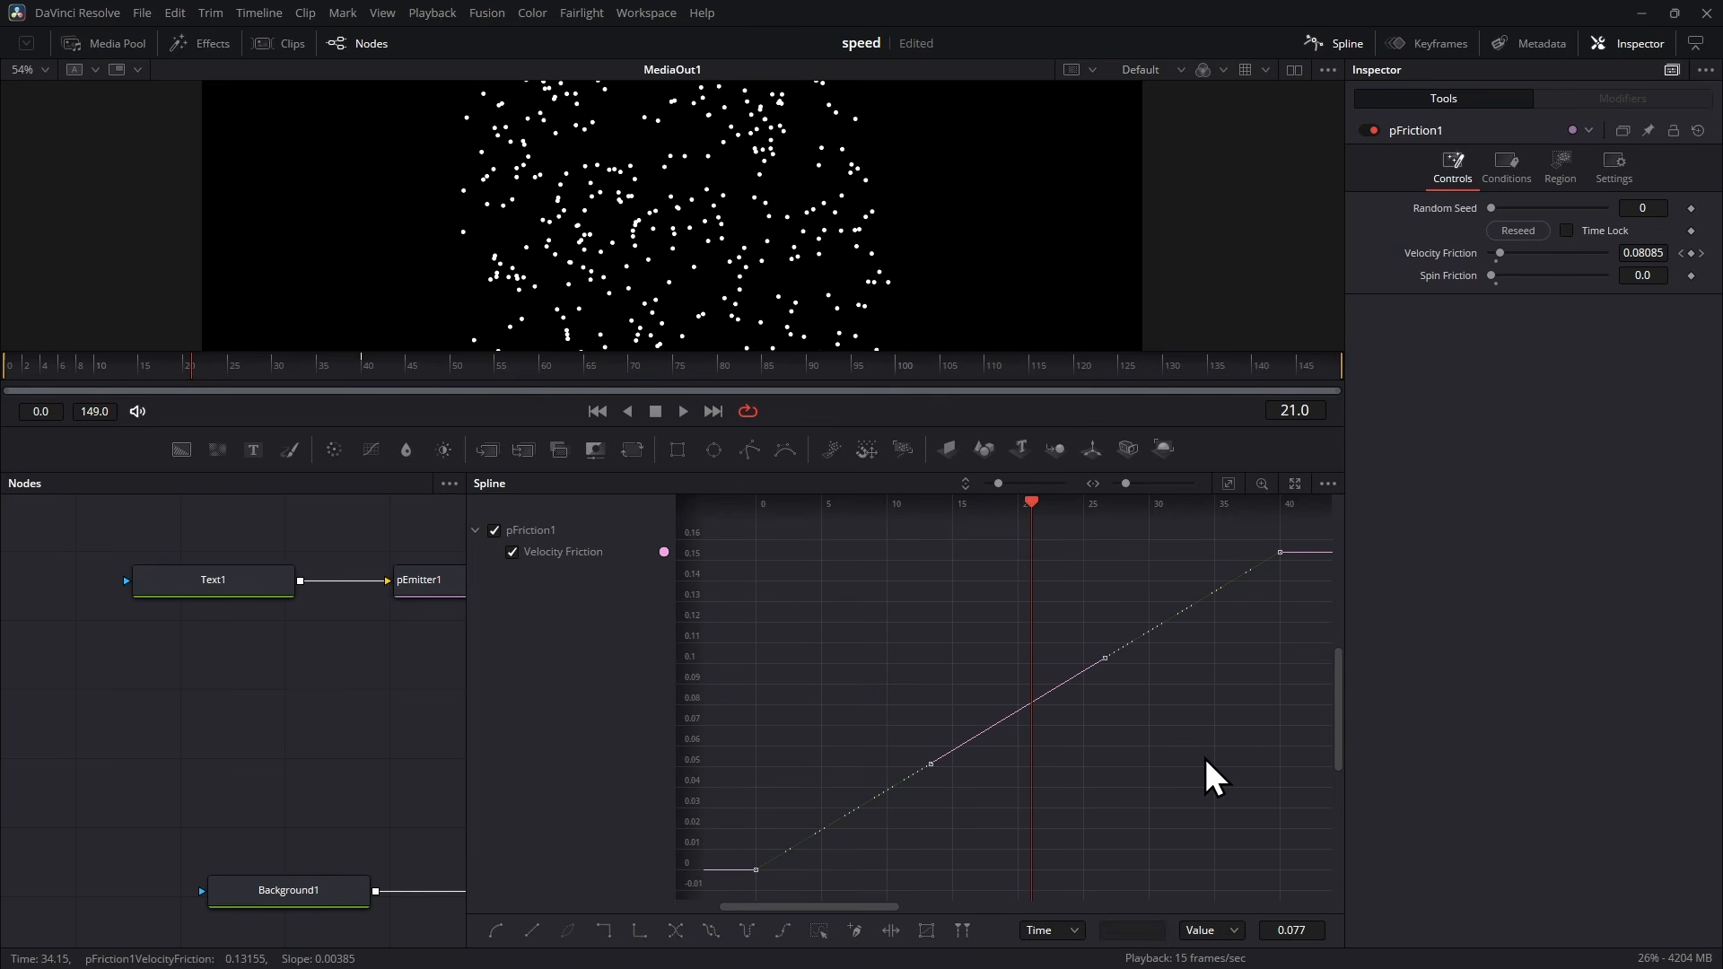
key(shift+s)
drag(932, 872, 919, 790)
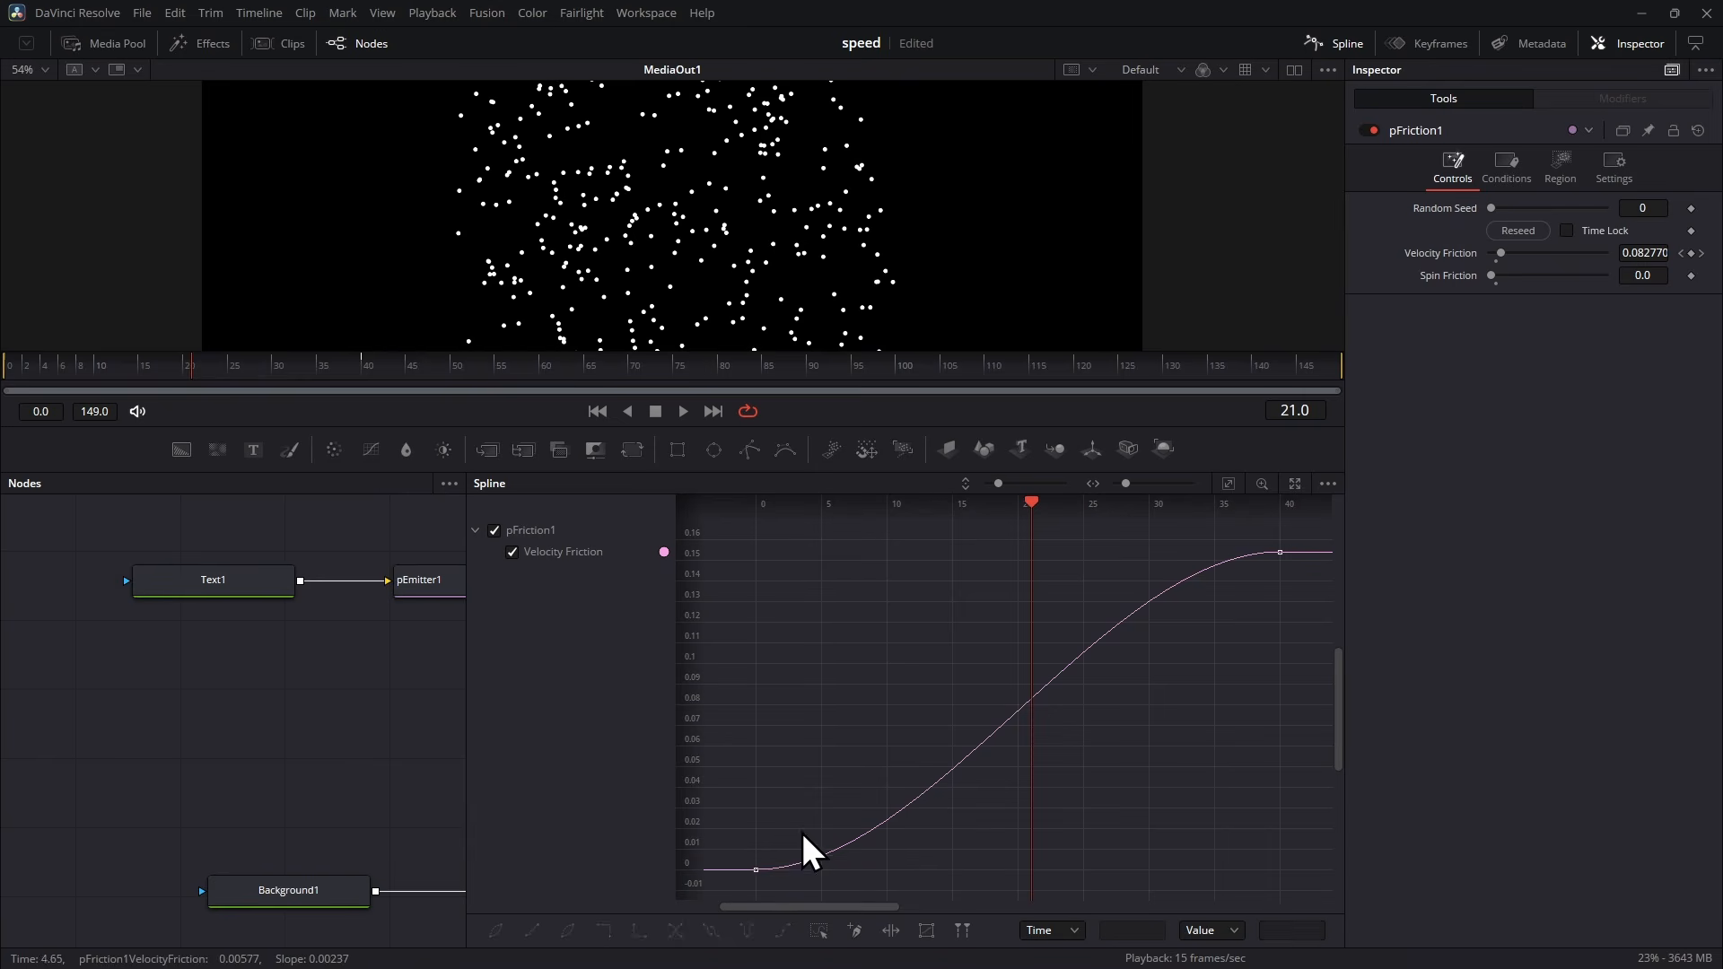
click(757, 869)
drag(927, 871, 863, 720)
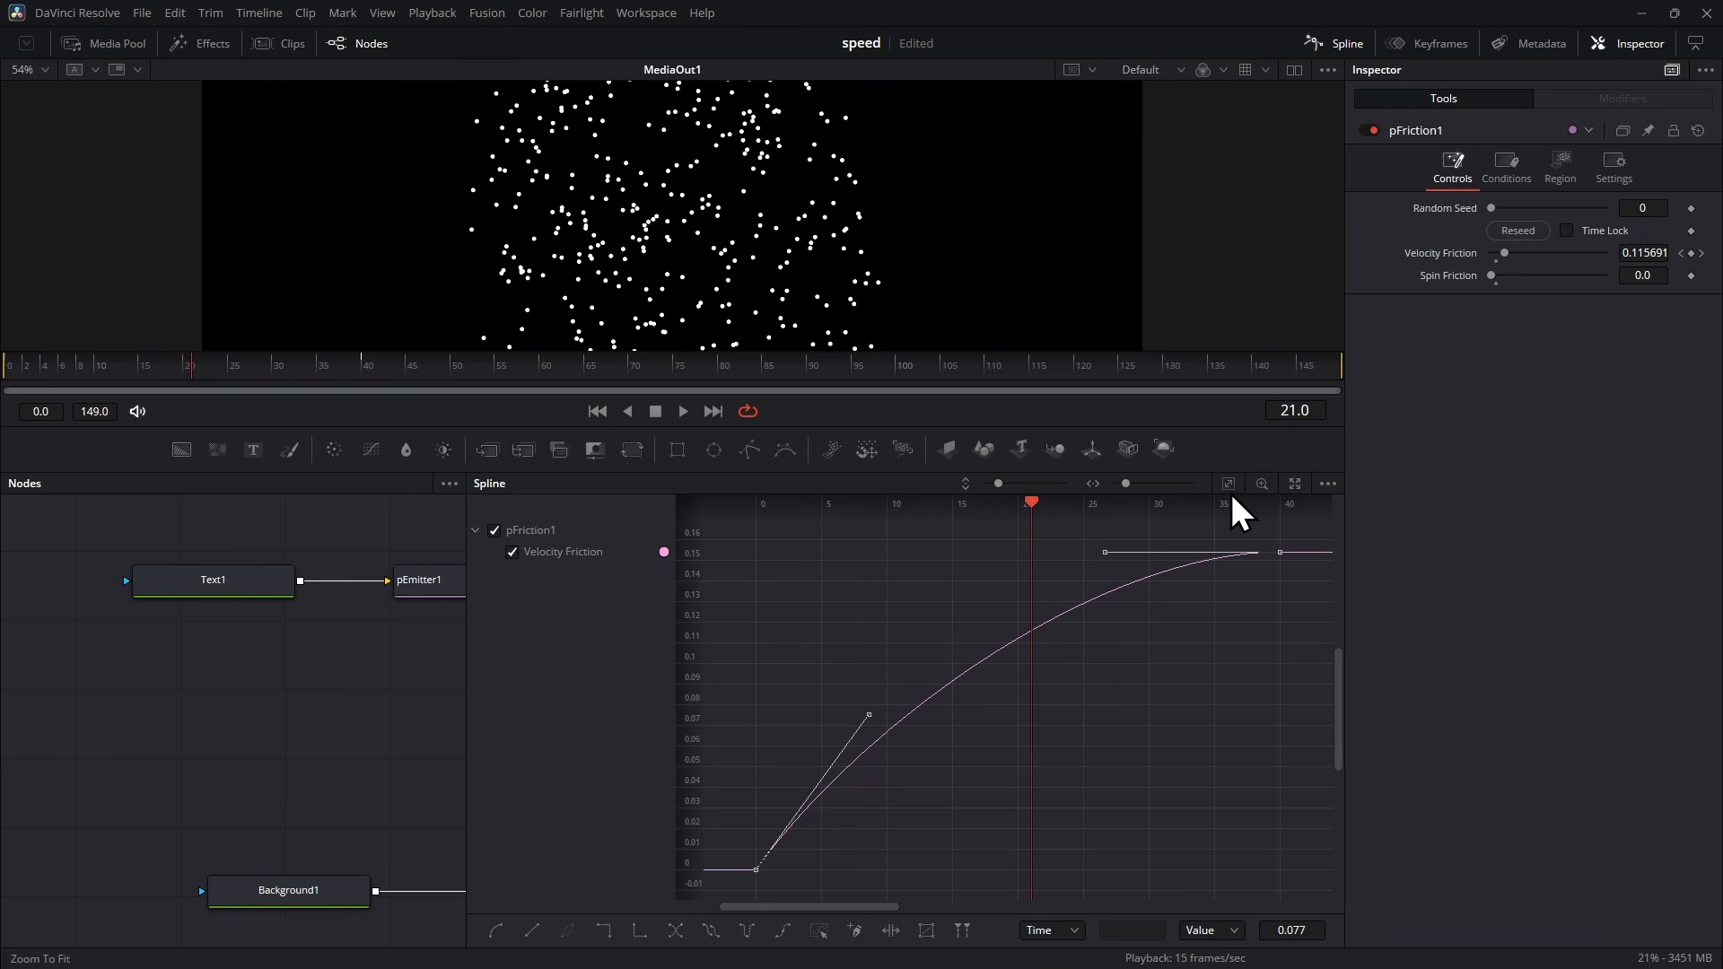
Step: Set the Velocity Friction curve's Ease In to 75.3 and play back the particles from frame 0
key(t)
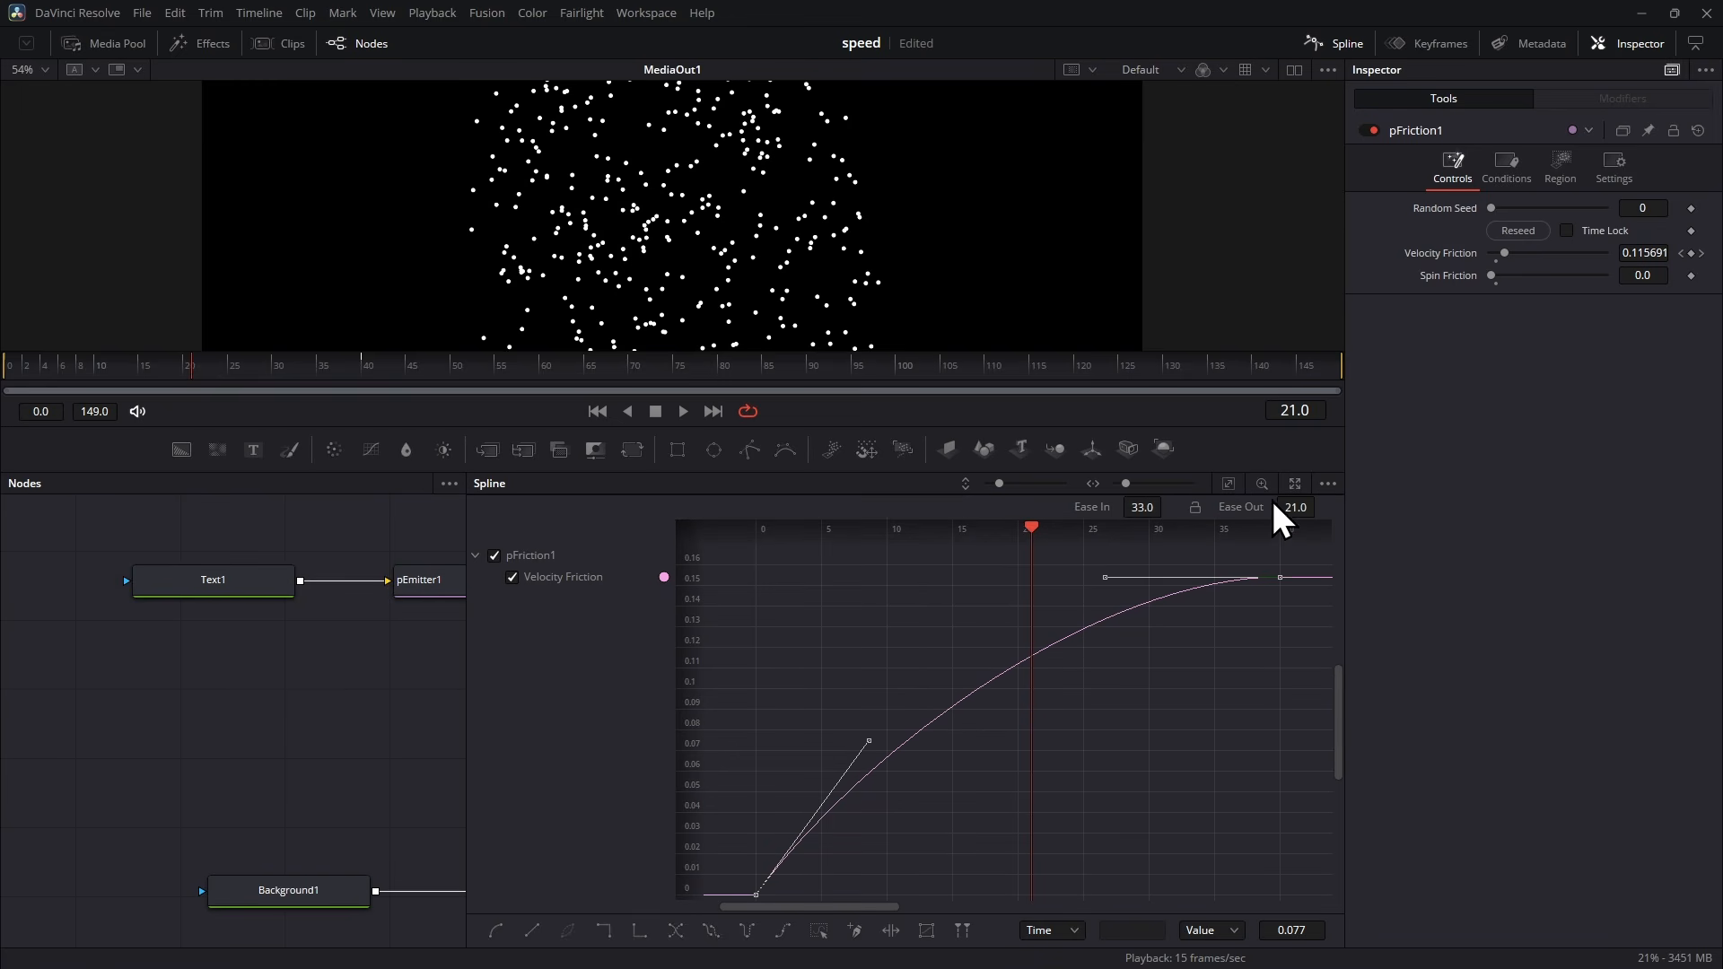
drag(1133, 507, 1230, 508)
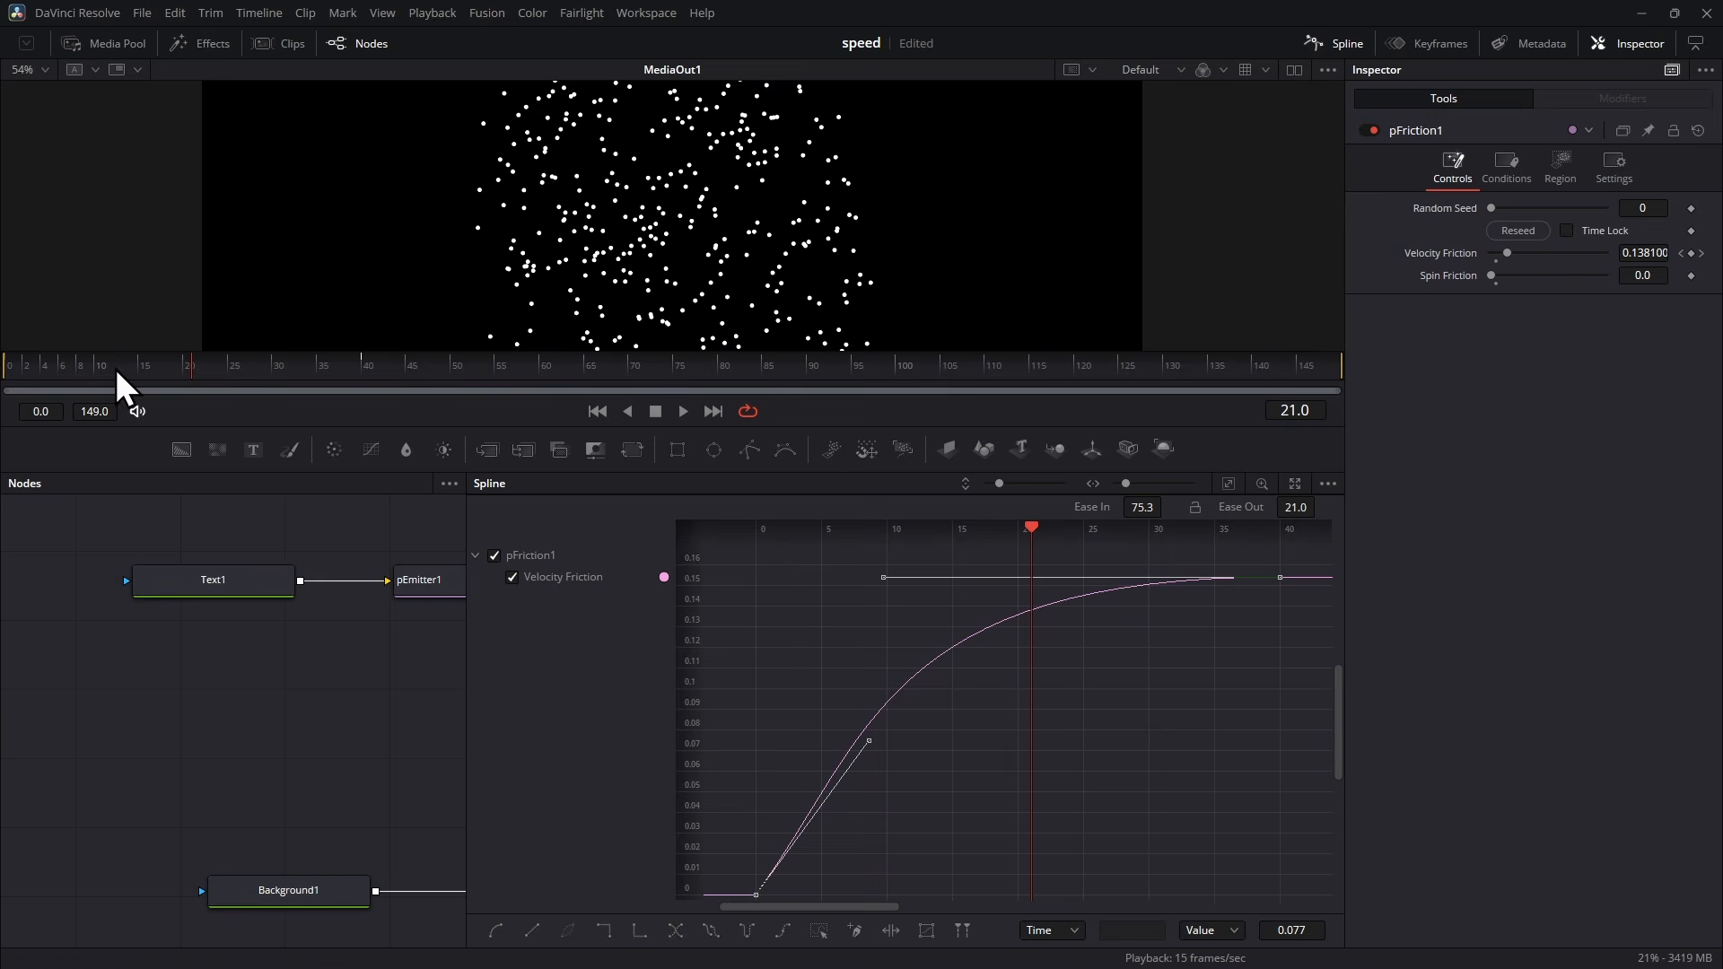
drag(115, 369, 7, 373)
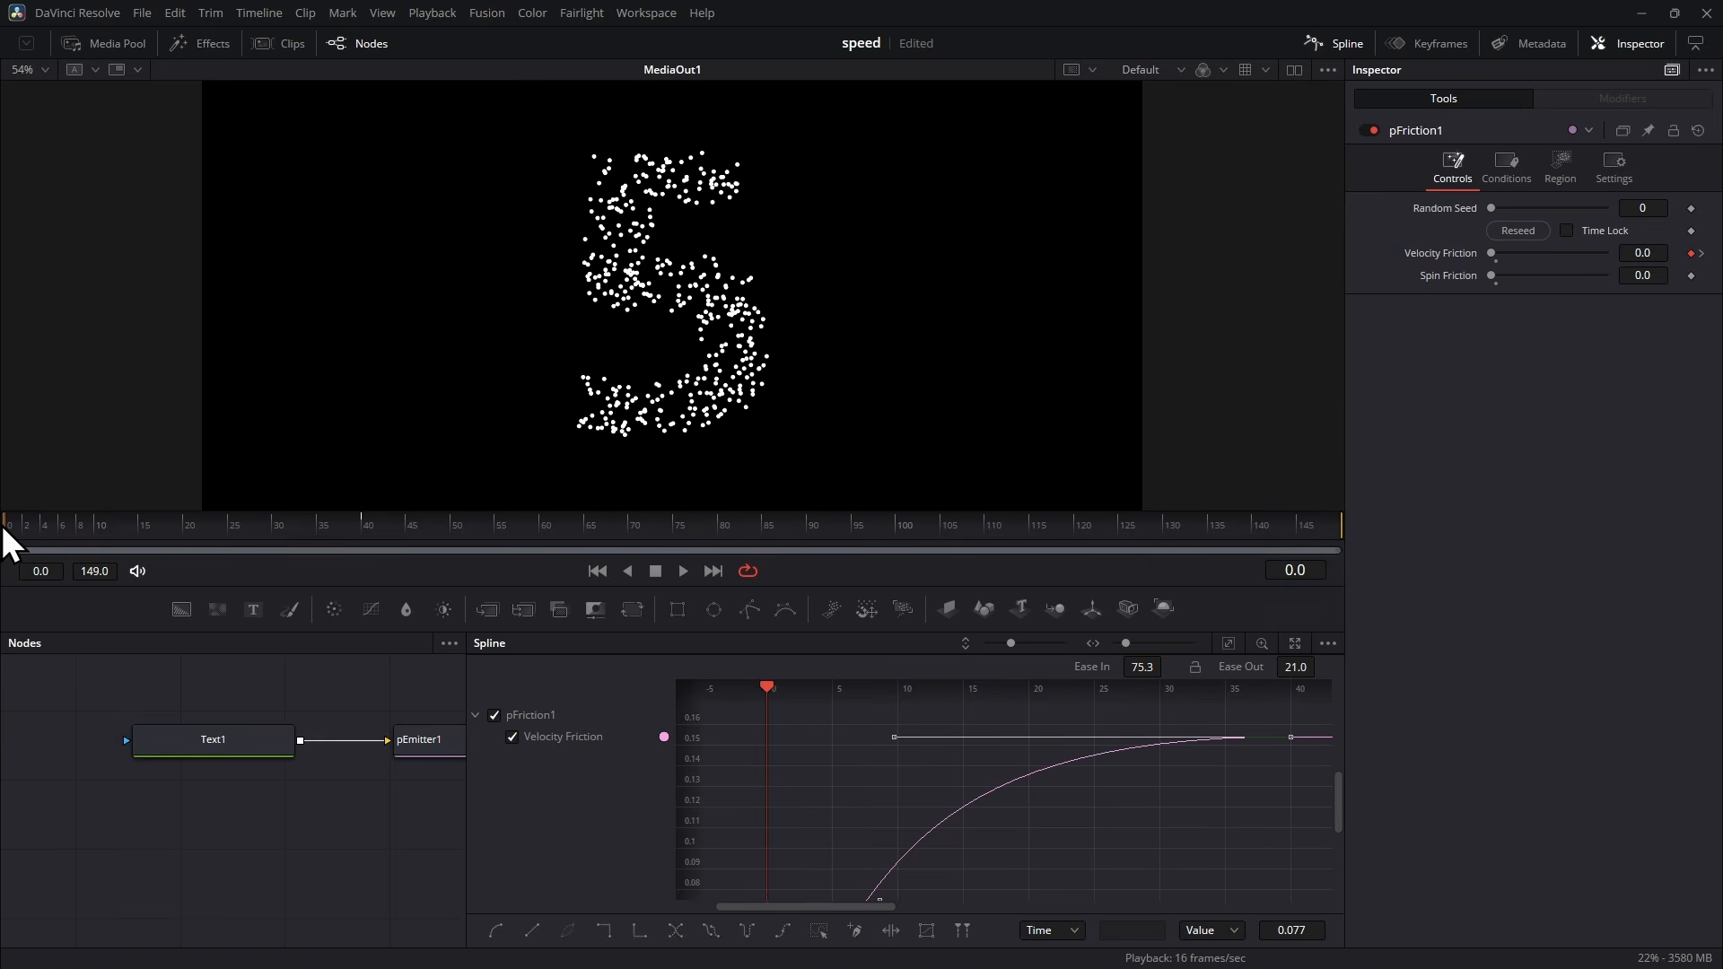
key(space)
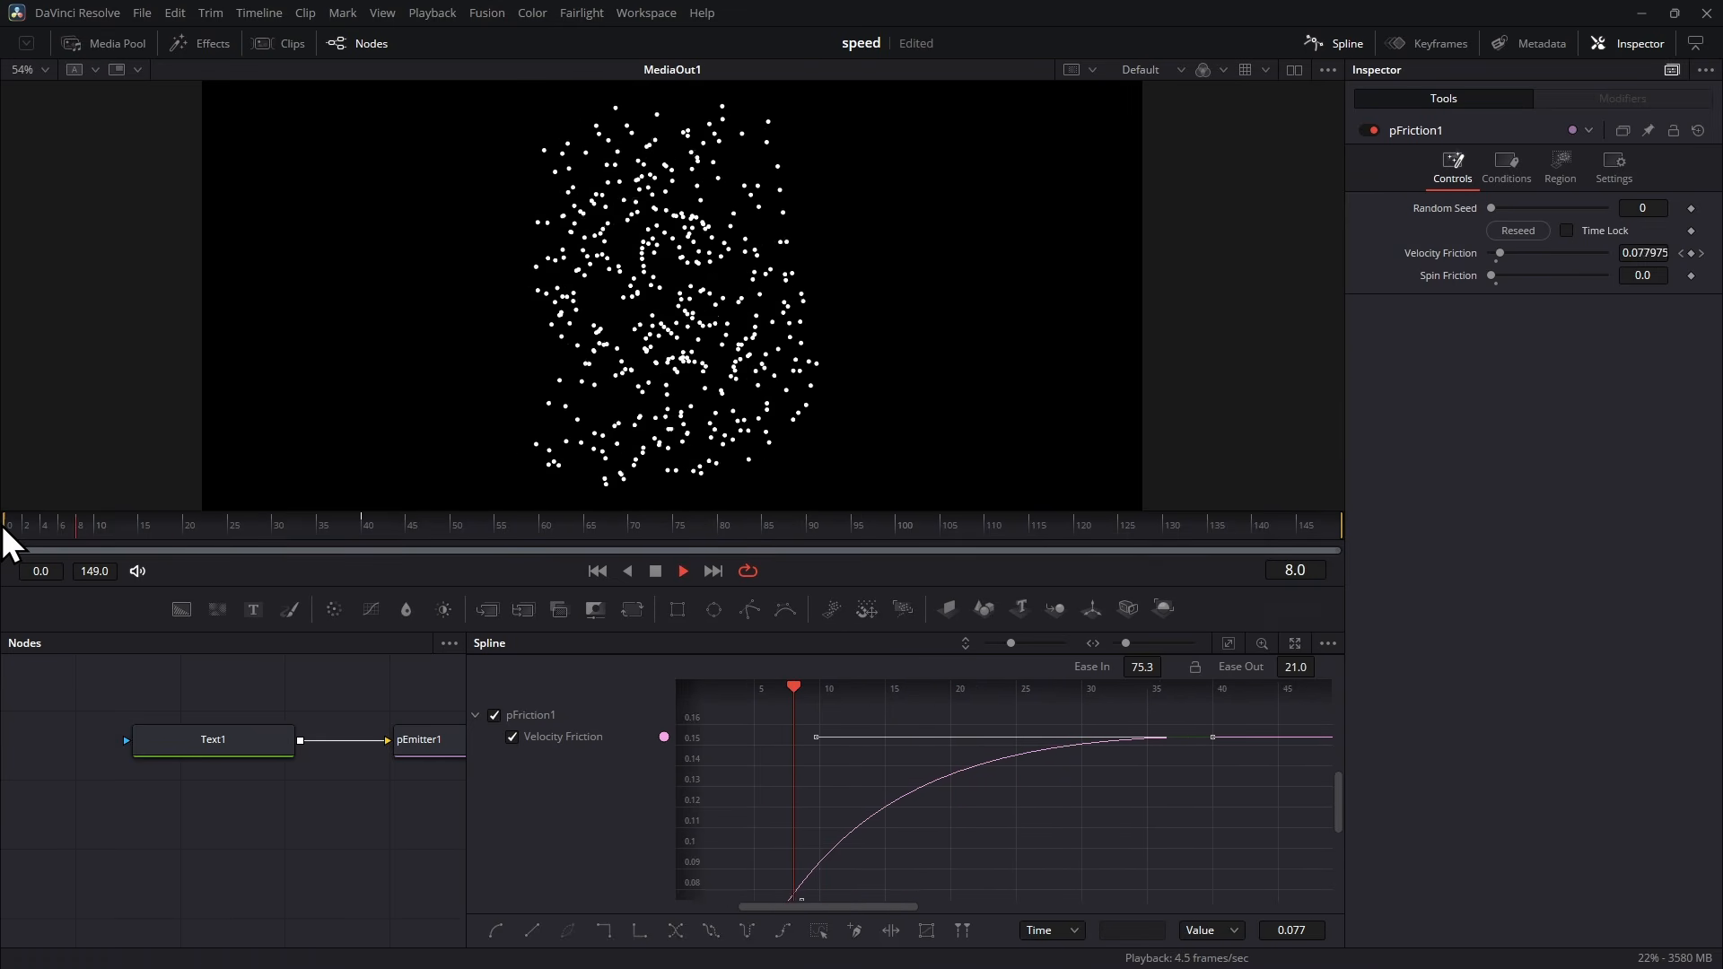
key(space)
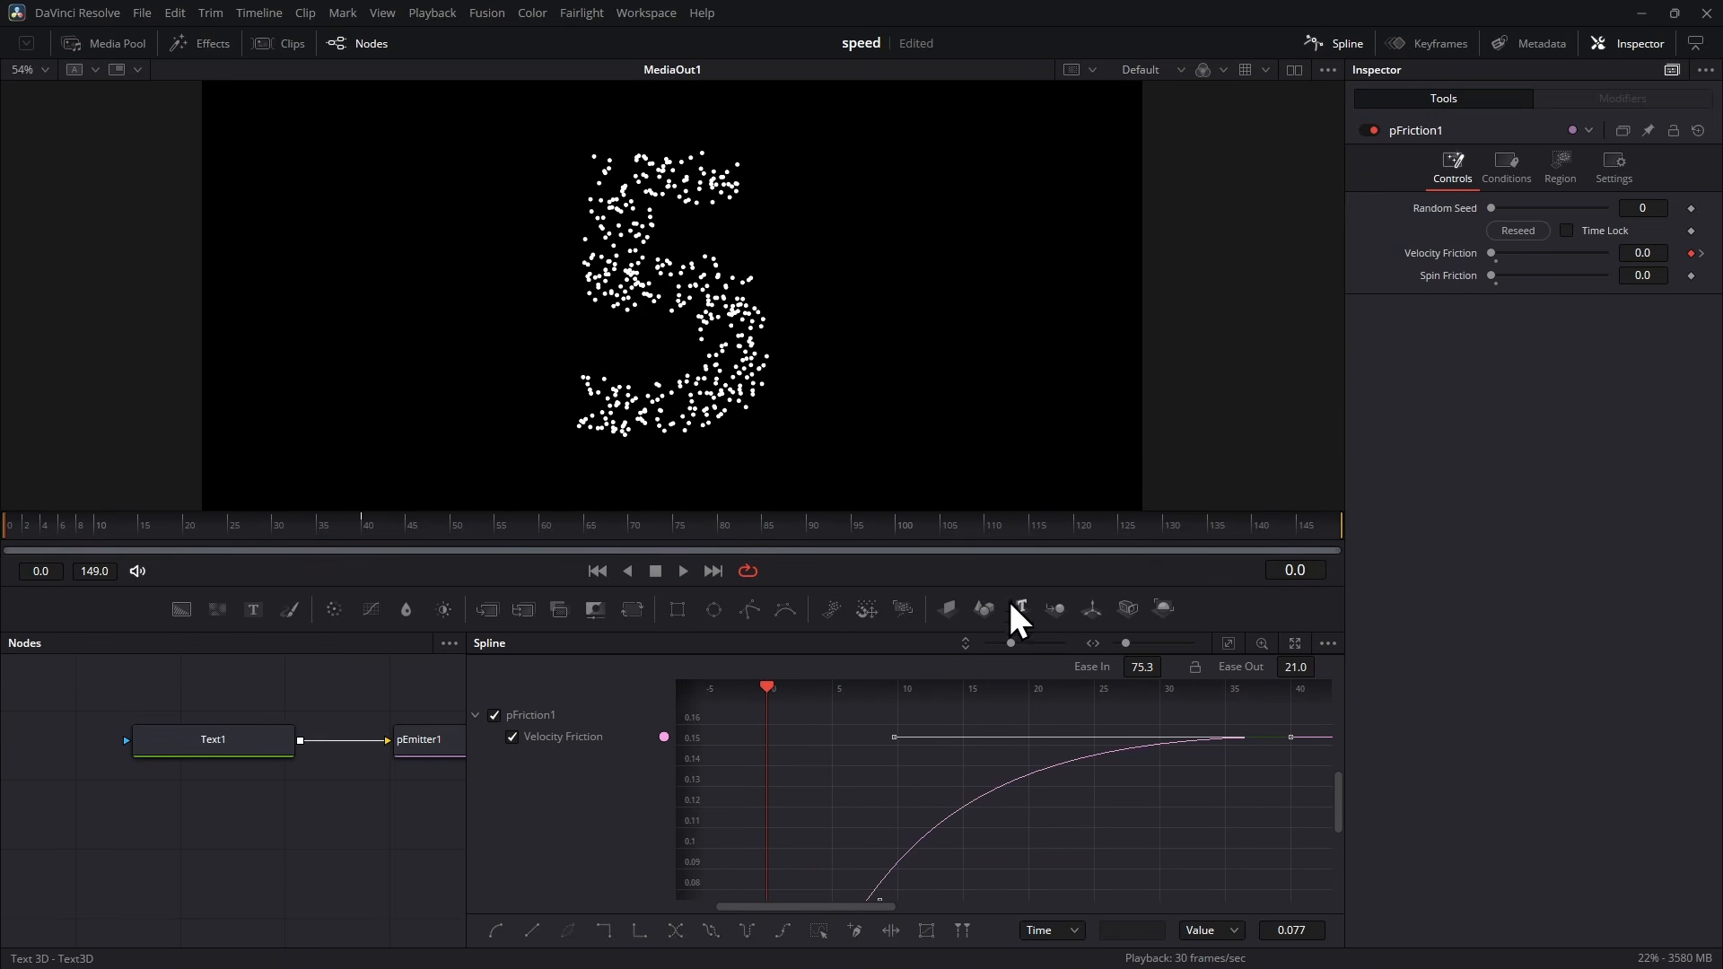
Step: Steepen the first Velocity Friction keyframe's handle to an Ease Out of 14.0, check the playback, and close the spline editor
drag(1031, 589, 1030, 443)
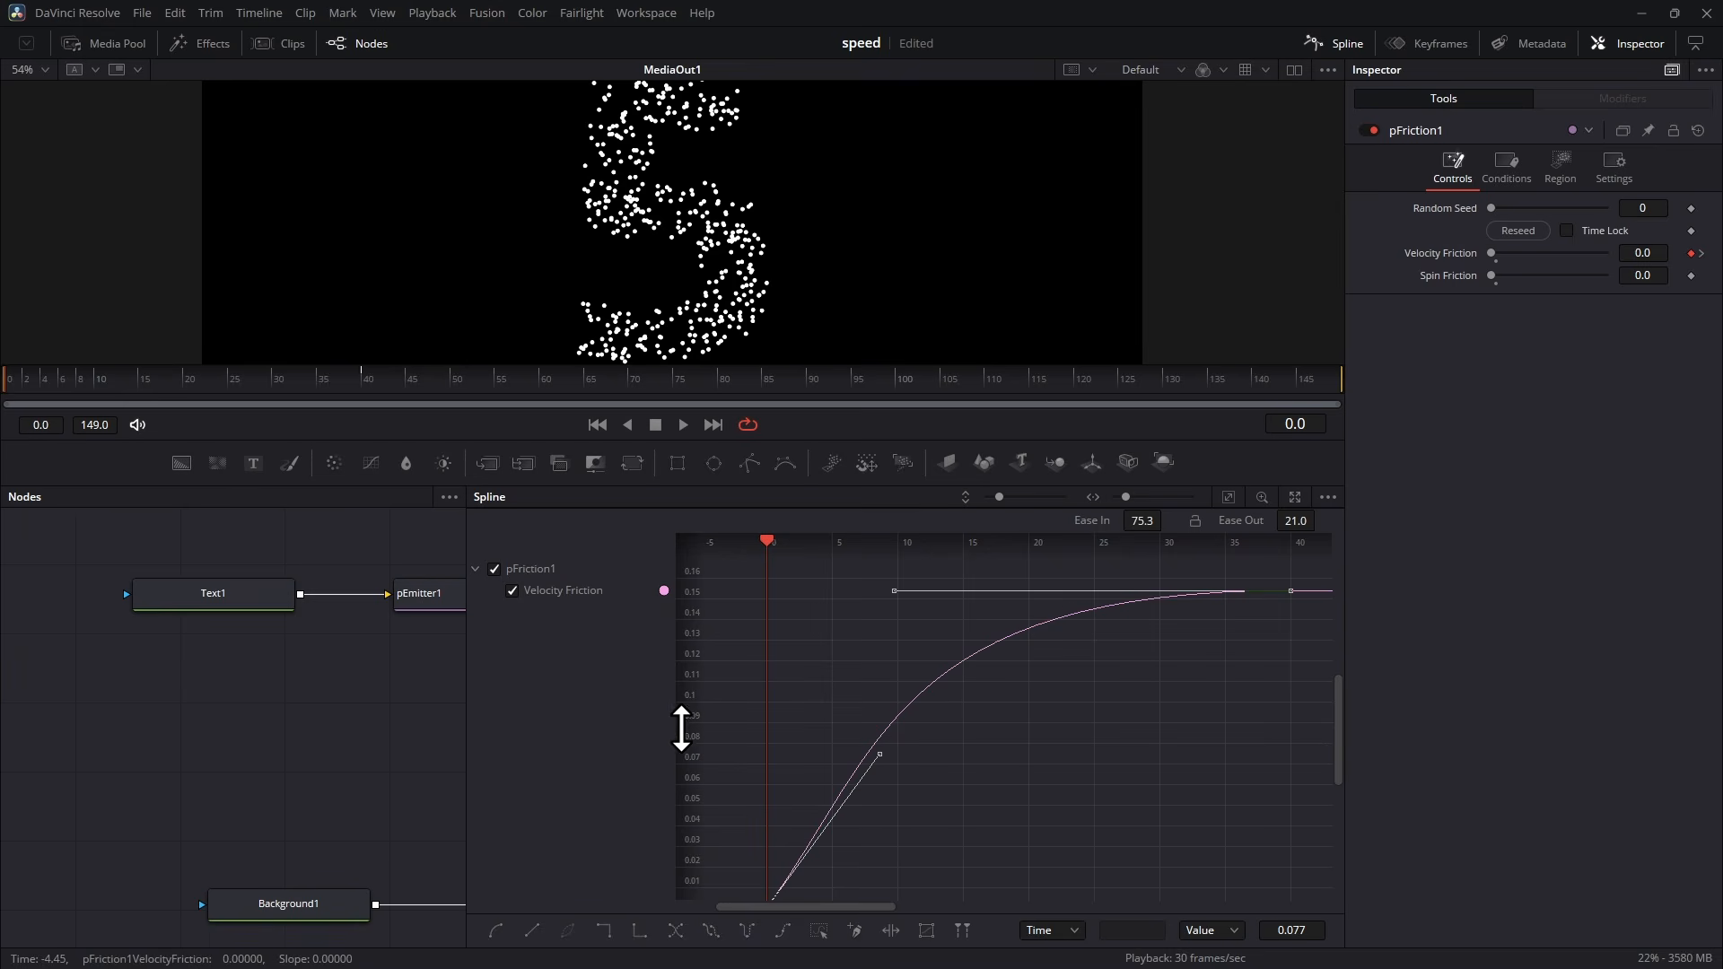
key(space)
key(space)
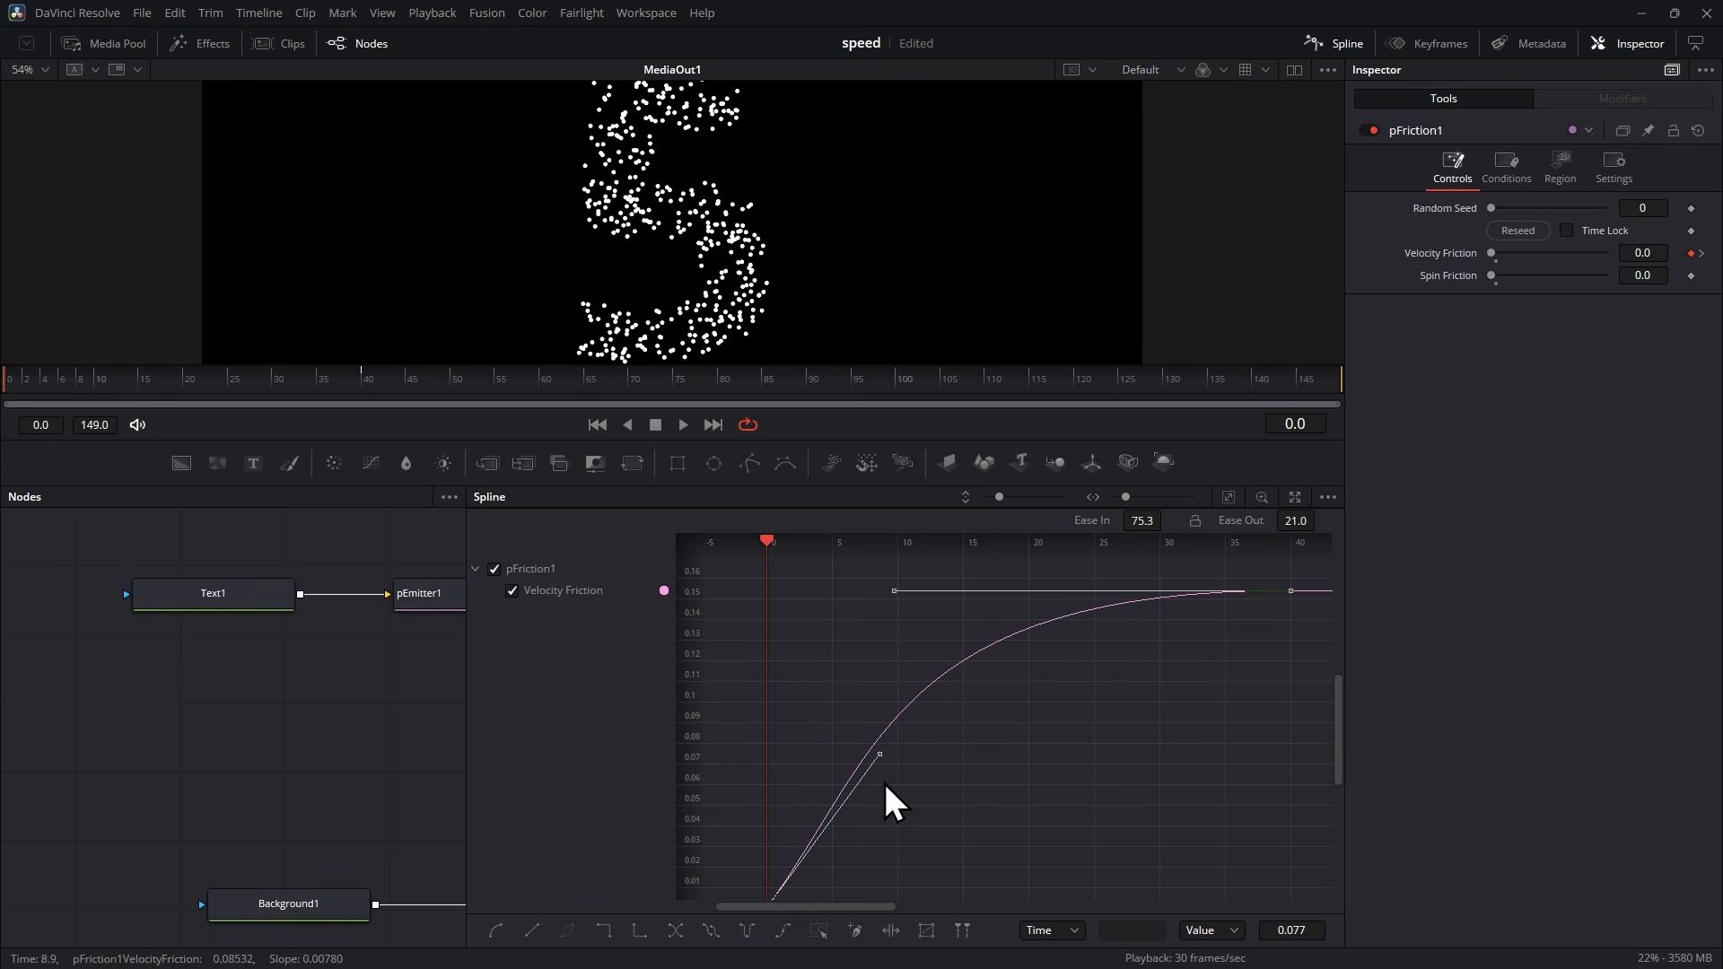
drag(876, 758, 837, 750)
key(space)
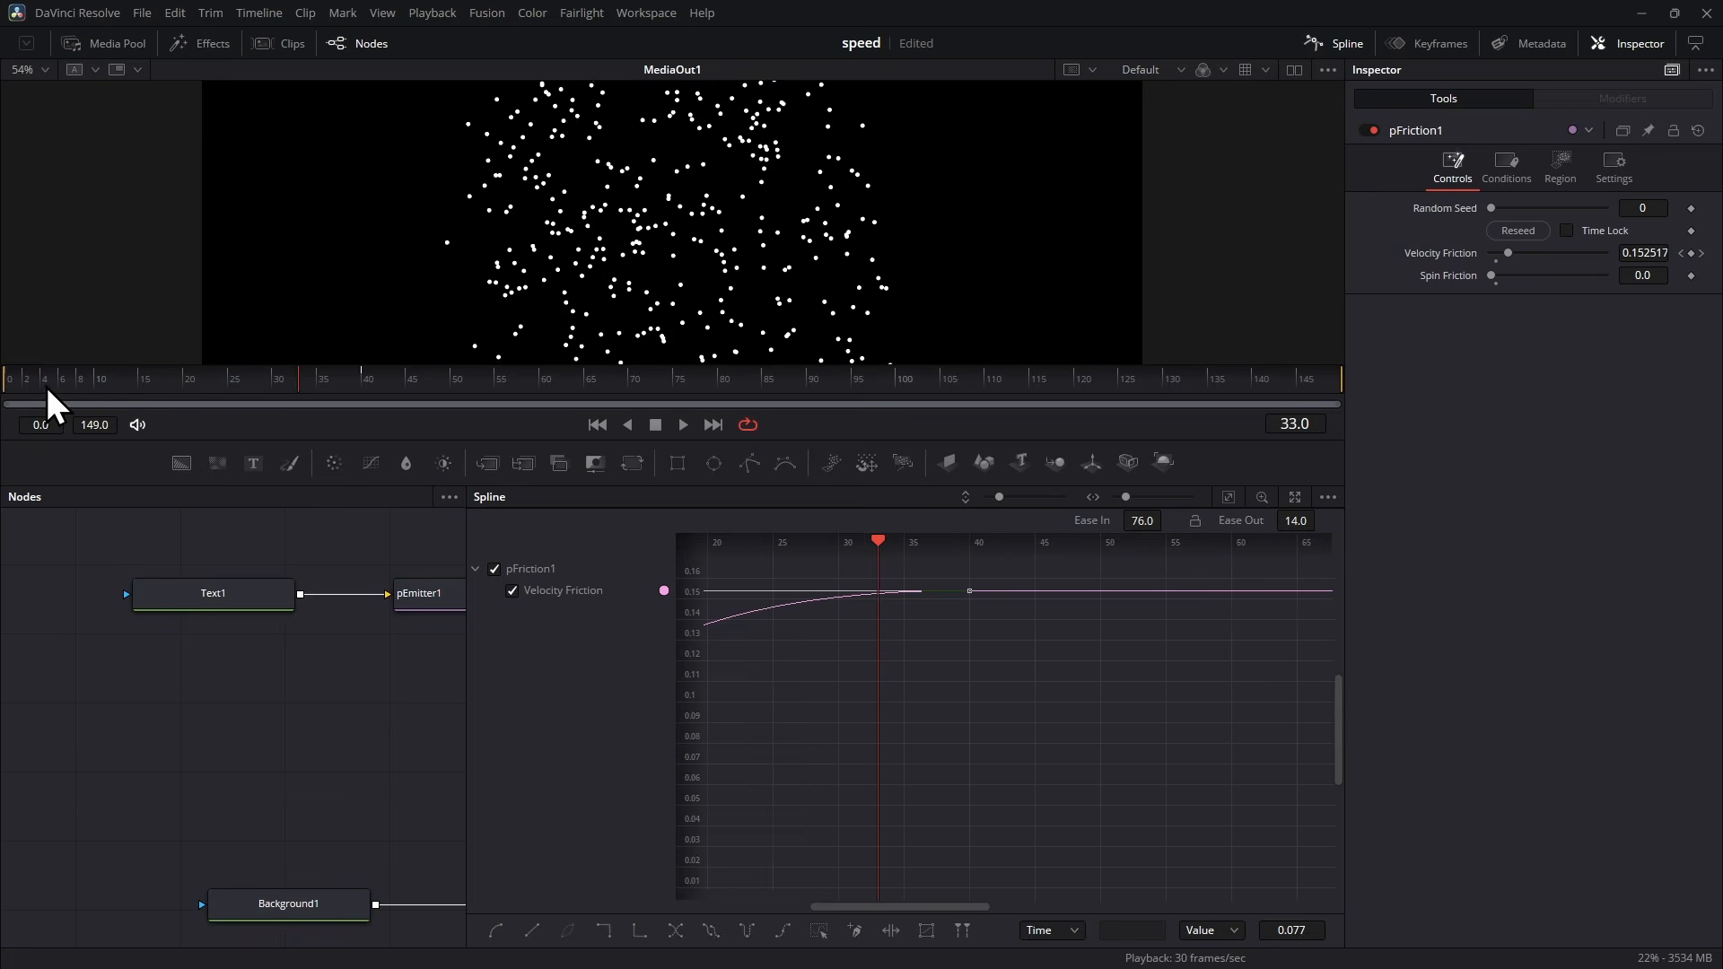
key(space)
click(1338, 43)
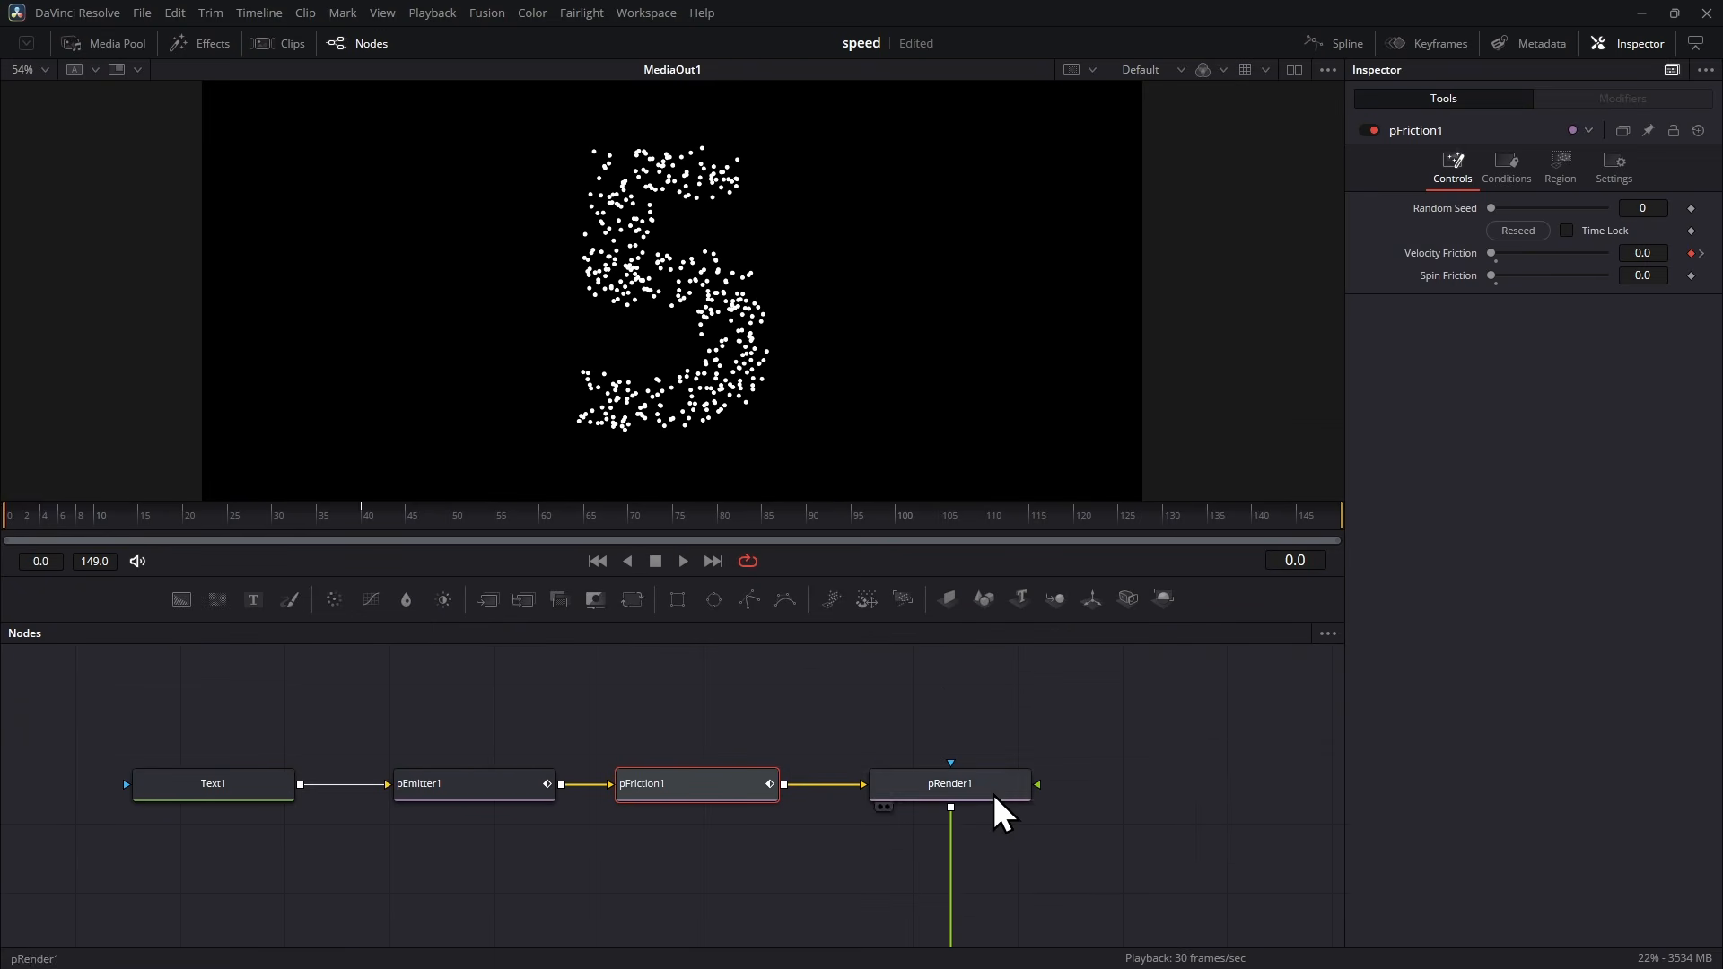
Step: Add a Soft Glow node directly after pRender1
click(1017, 738)
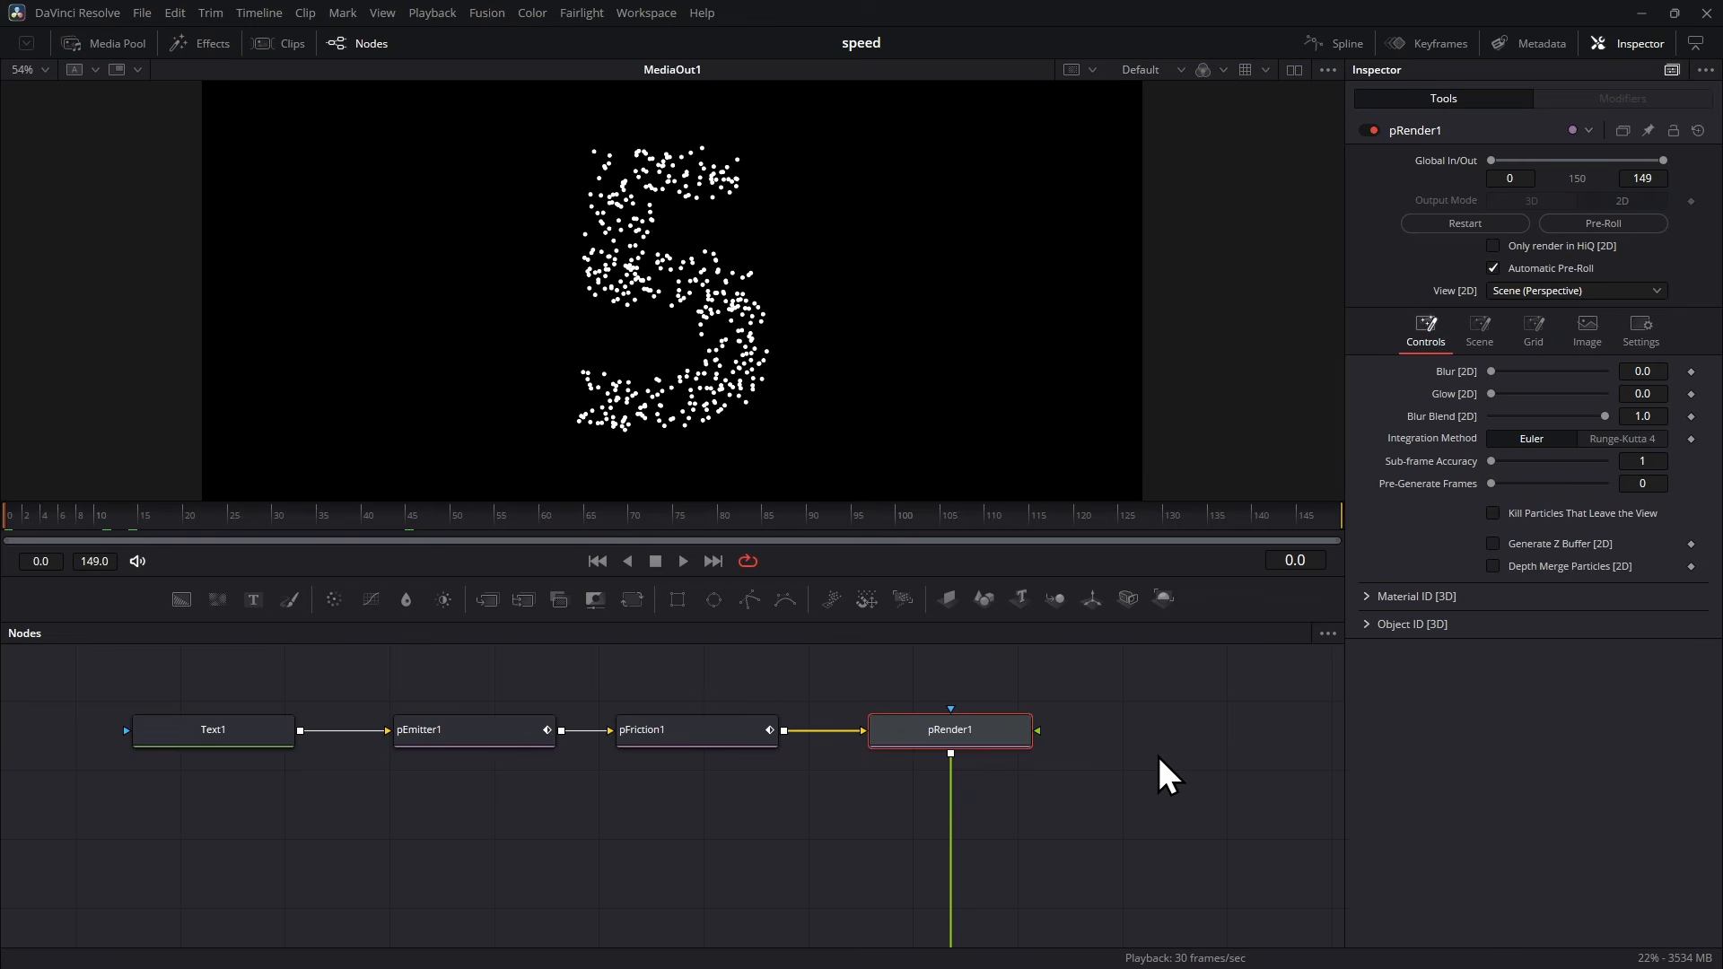
key(shift+space)
text(soft)
key(Return)
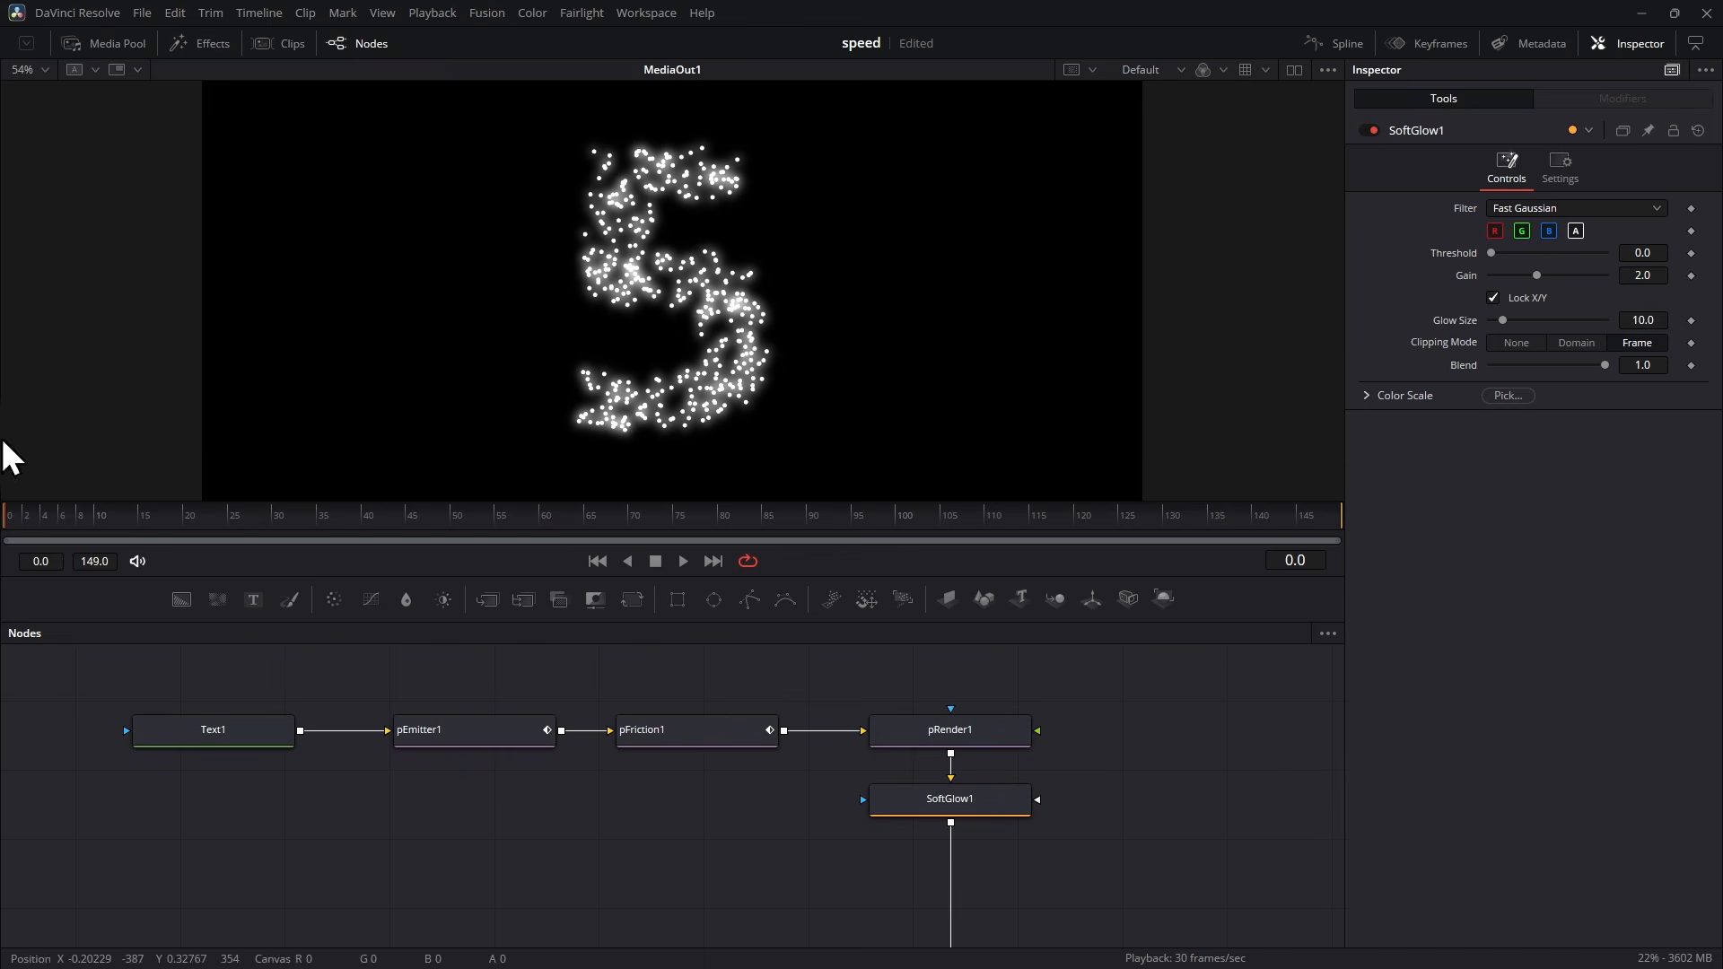
Step: Set Text1's color to the basic blue #00aaff
click(238, 742)
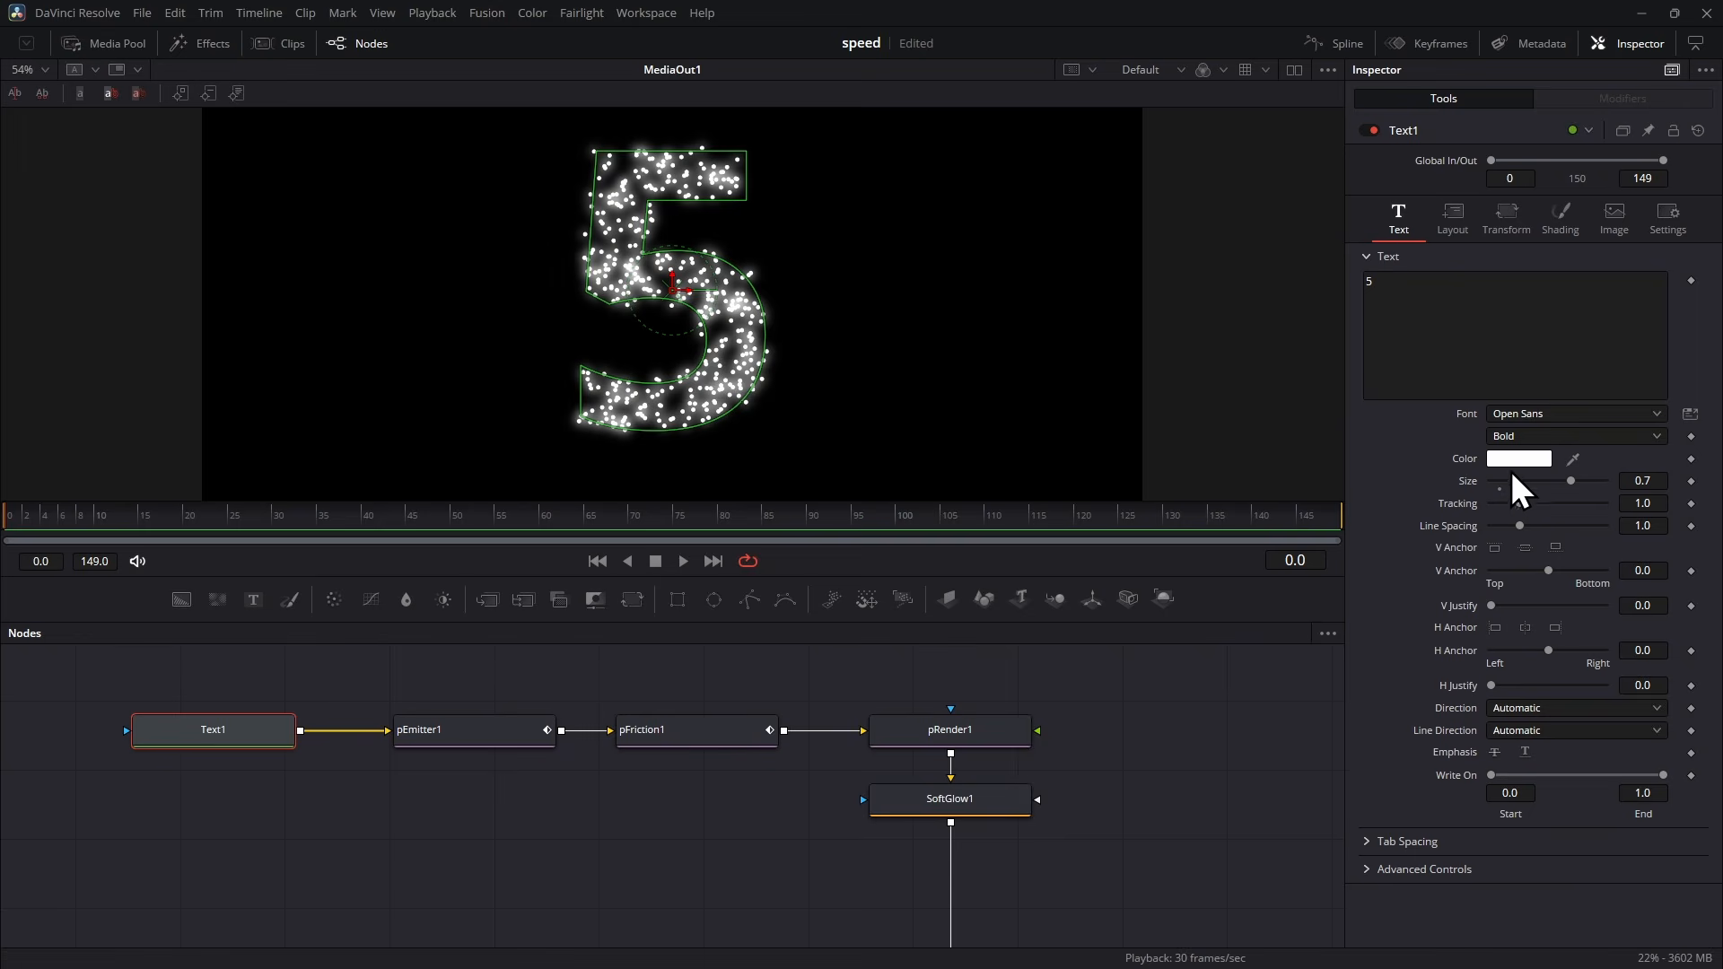
click(1518, 459)
click(744, 410)
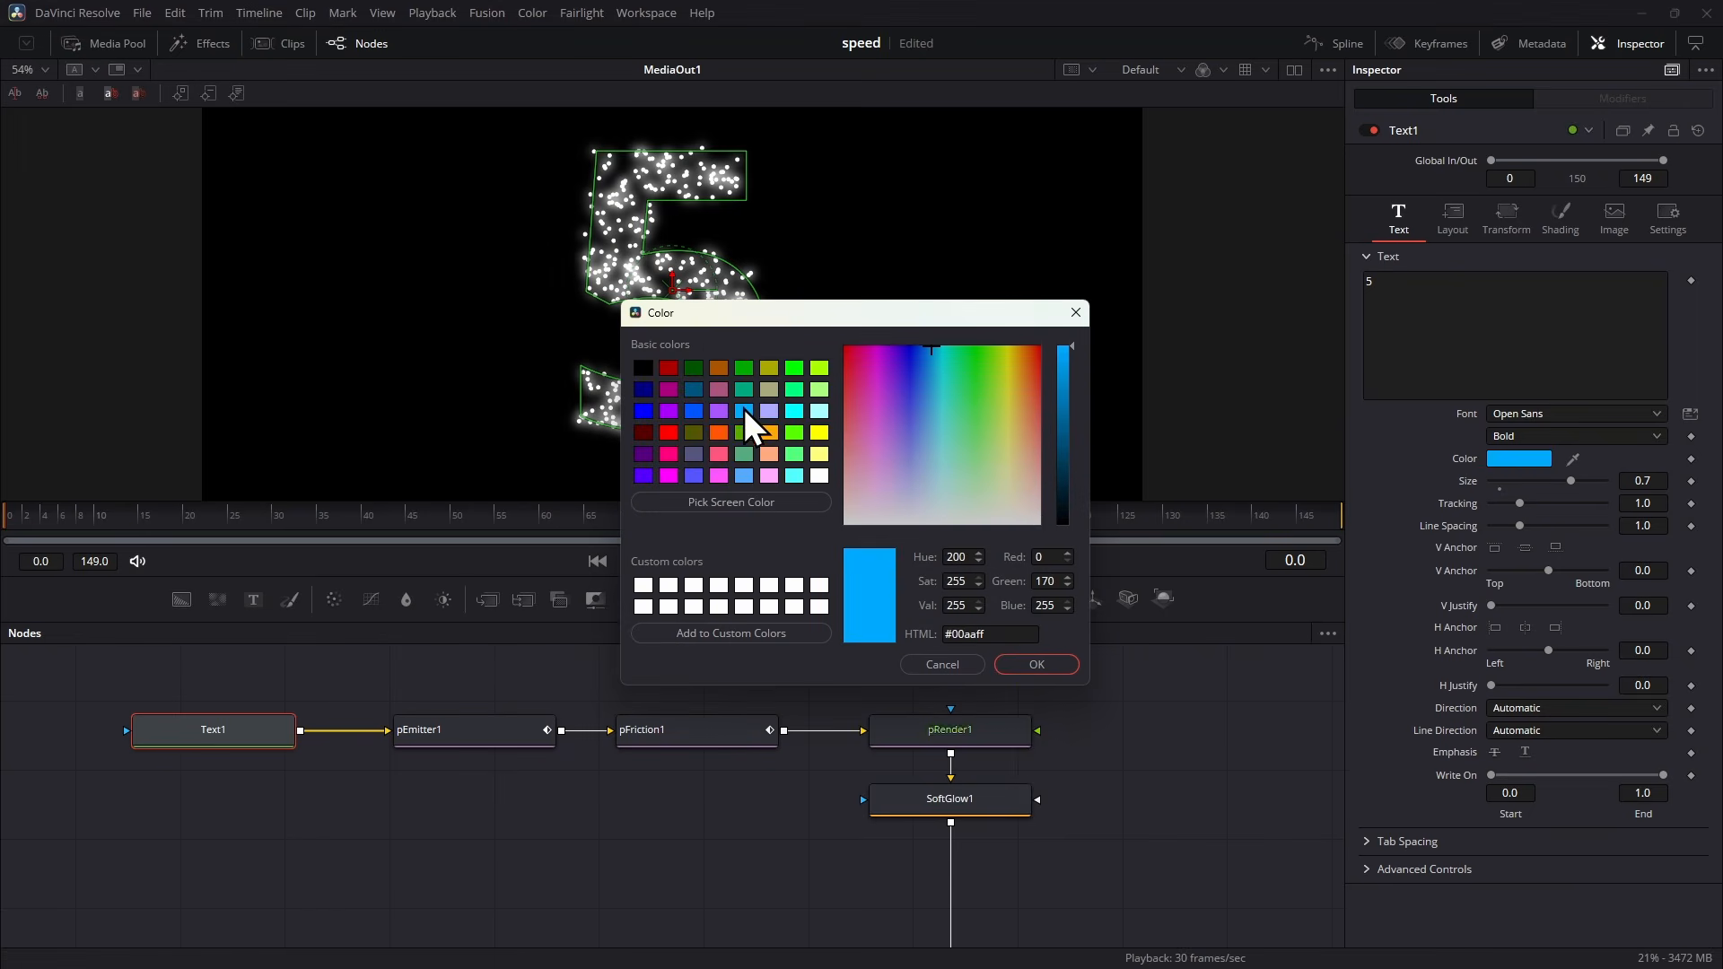
click(1037, 664)
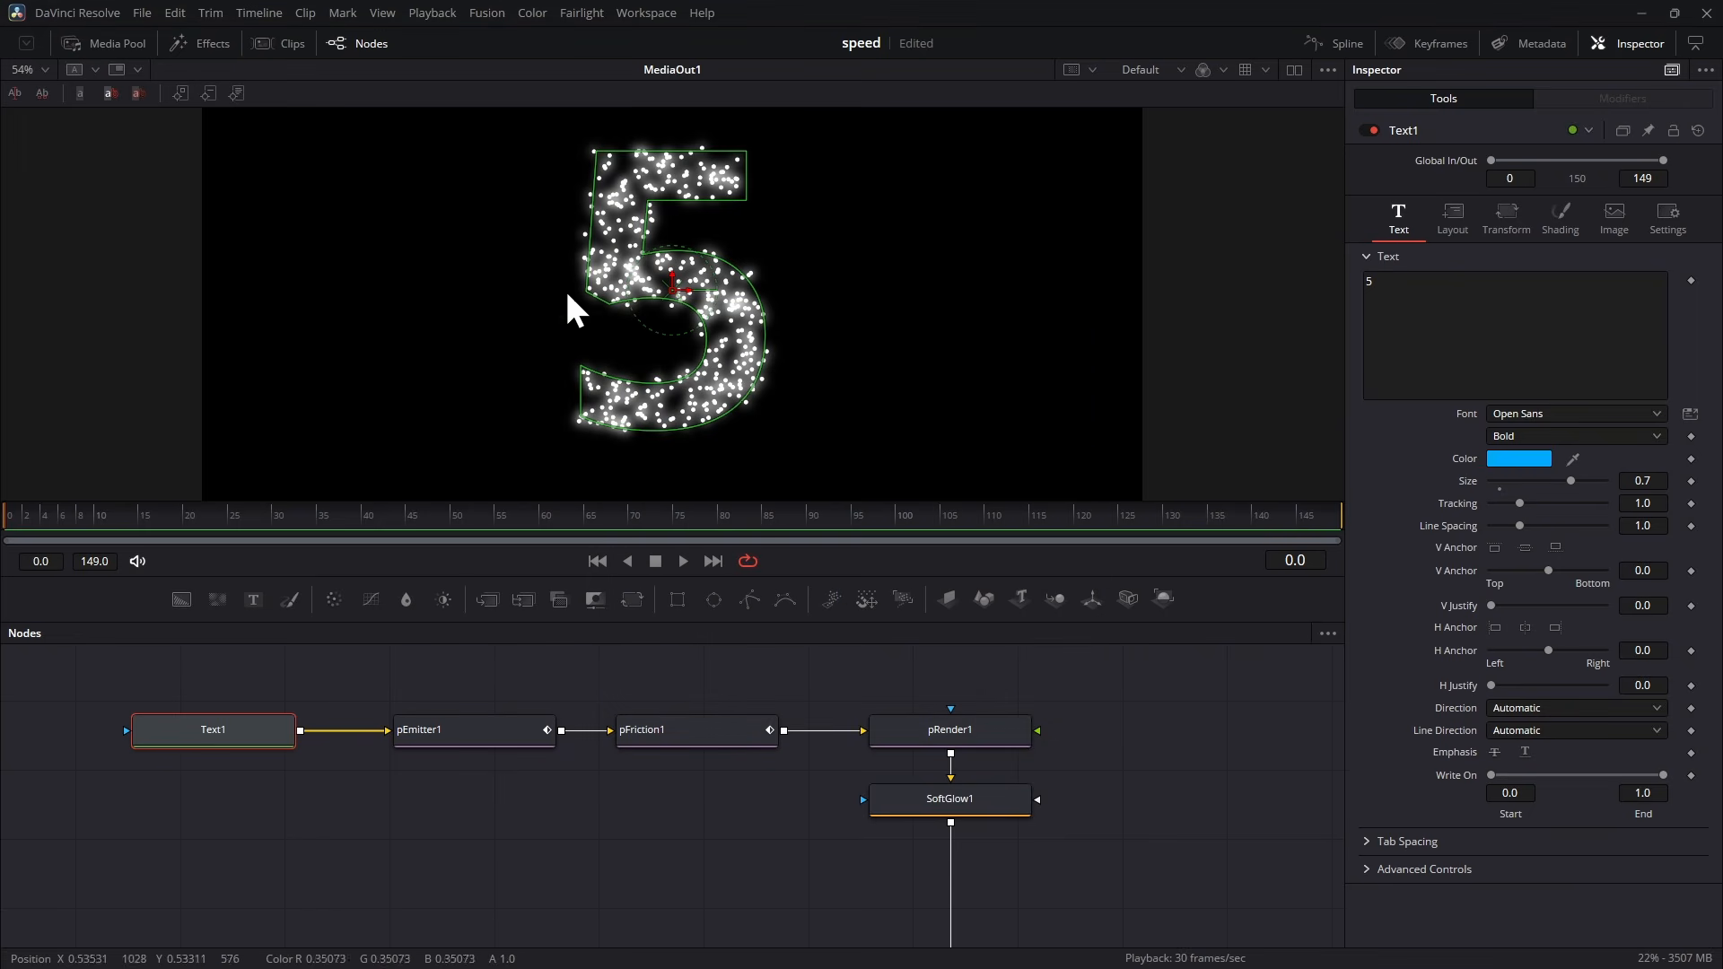
Step: Set pEmitter1's Color to Use Color from Region, review the particle playback, and return to frame 0
click(449, 729)
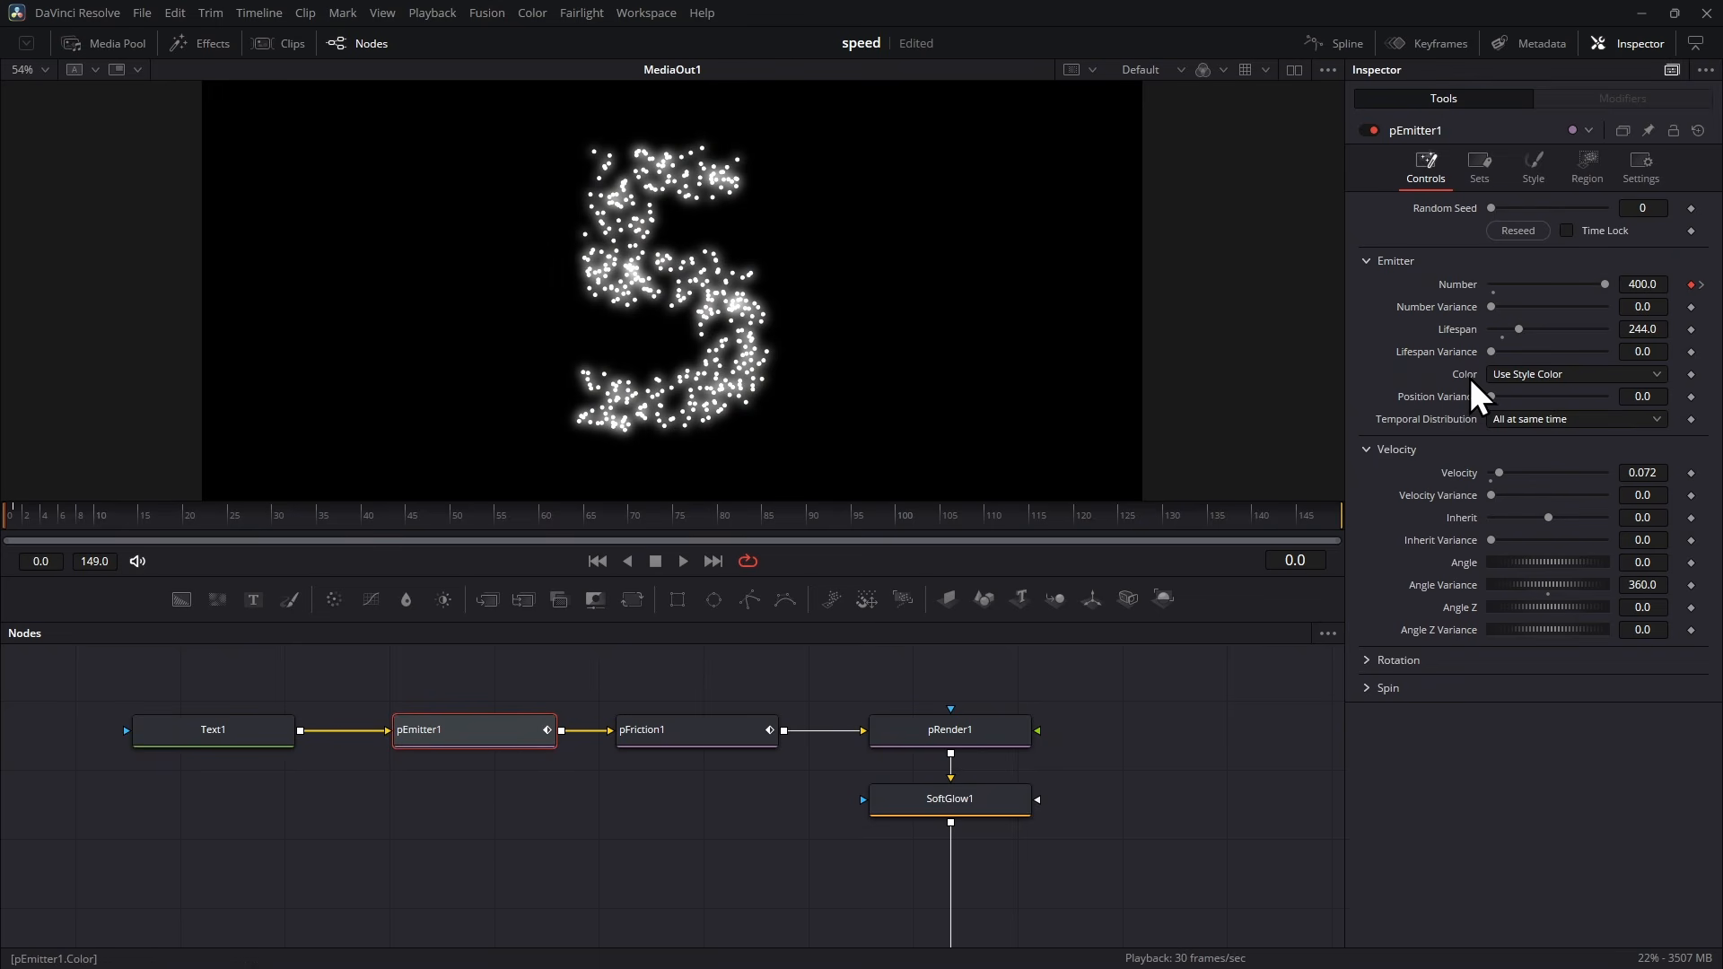
click(1612, 374)
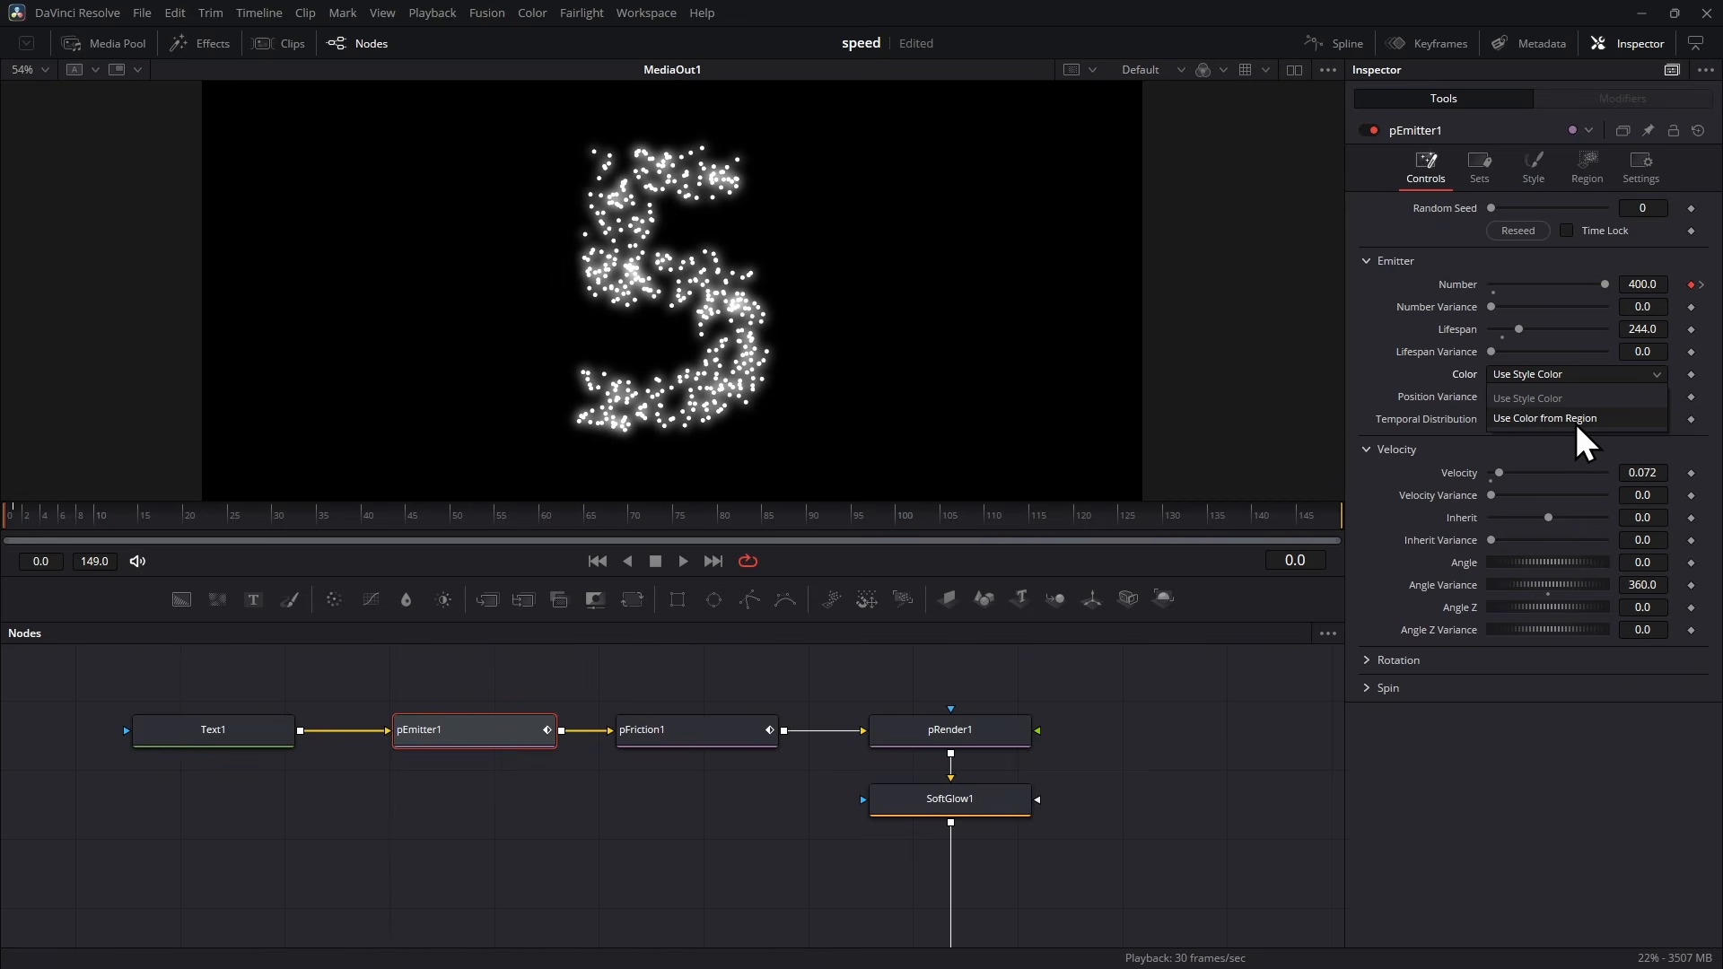
click(1576, 421)
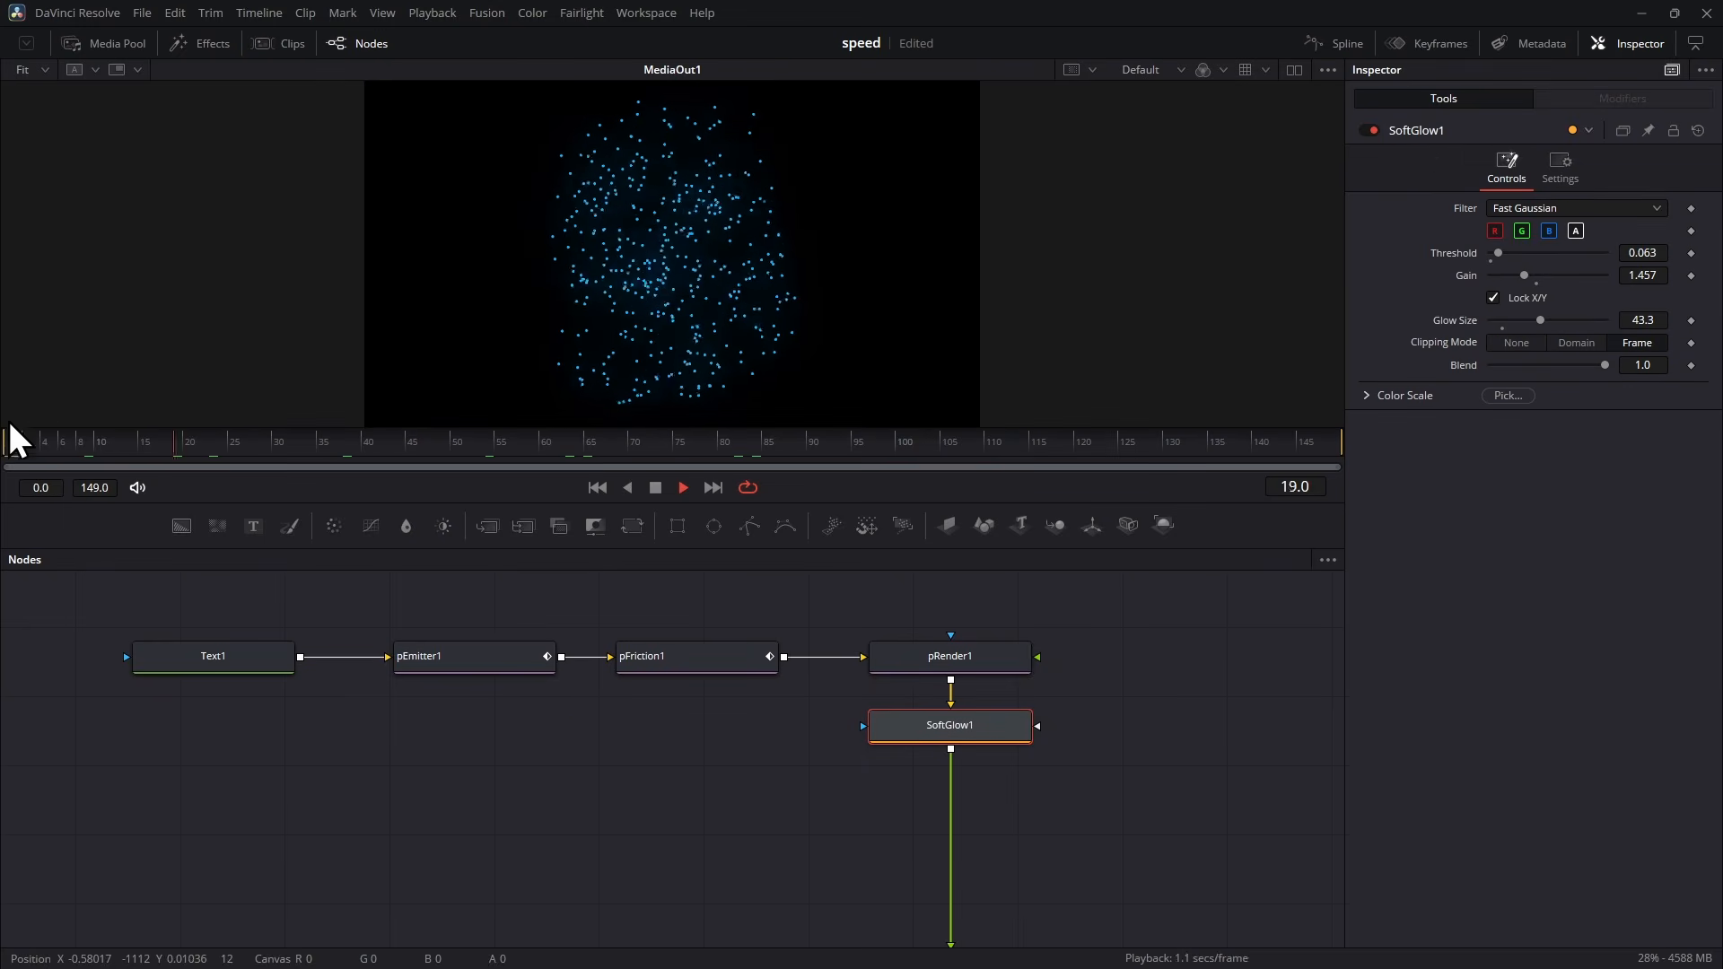
key(space)
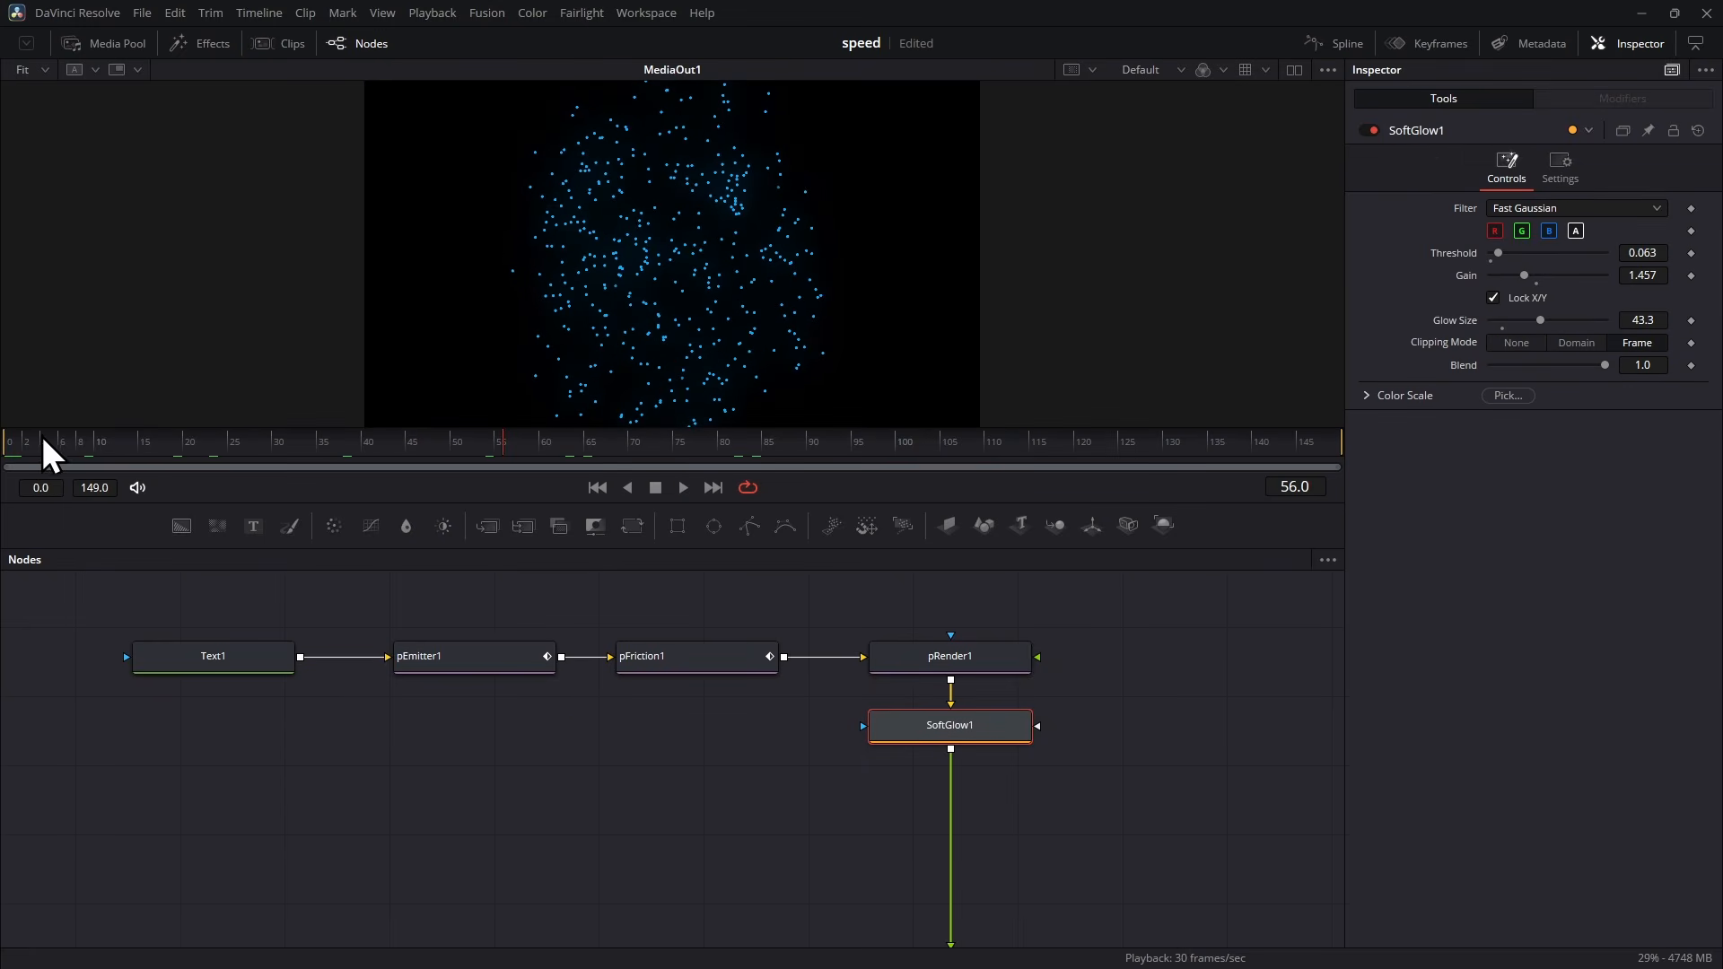
drag(101, 458, 8, 458)
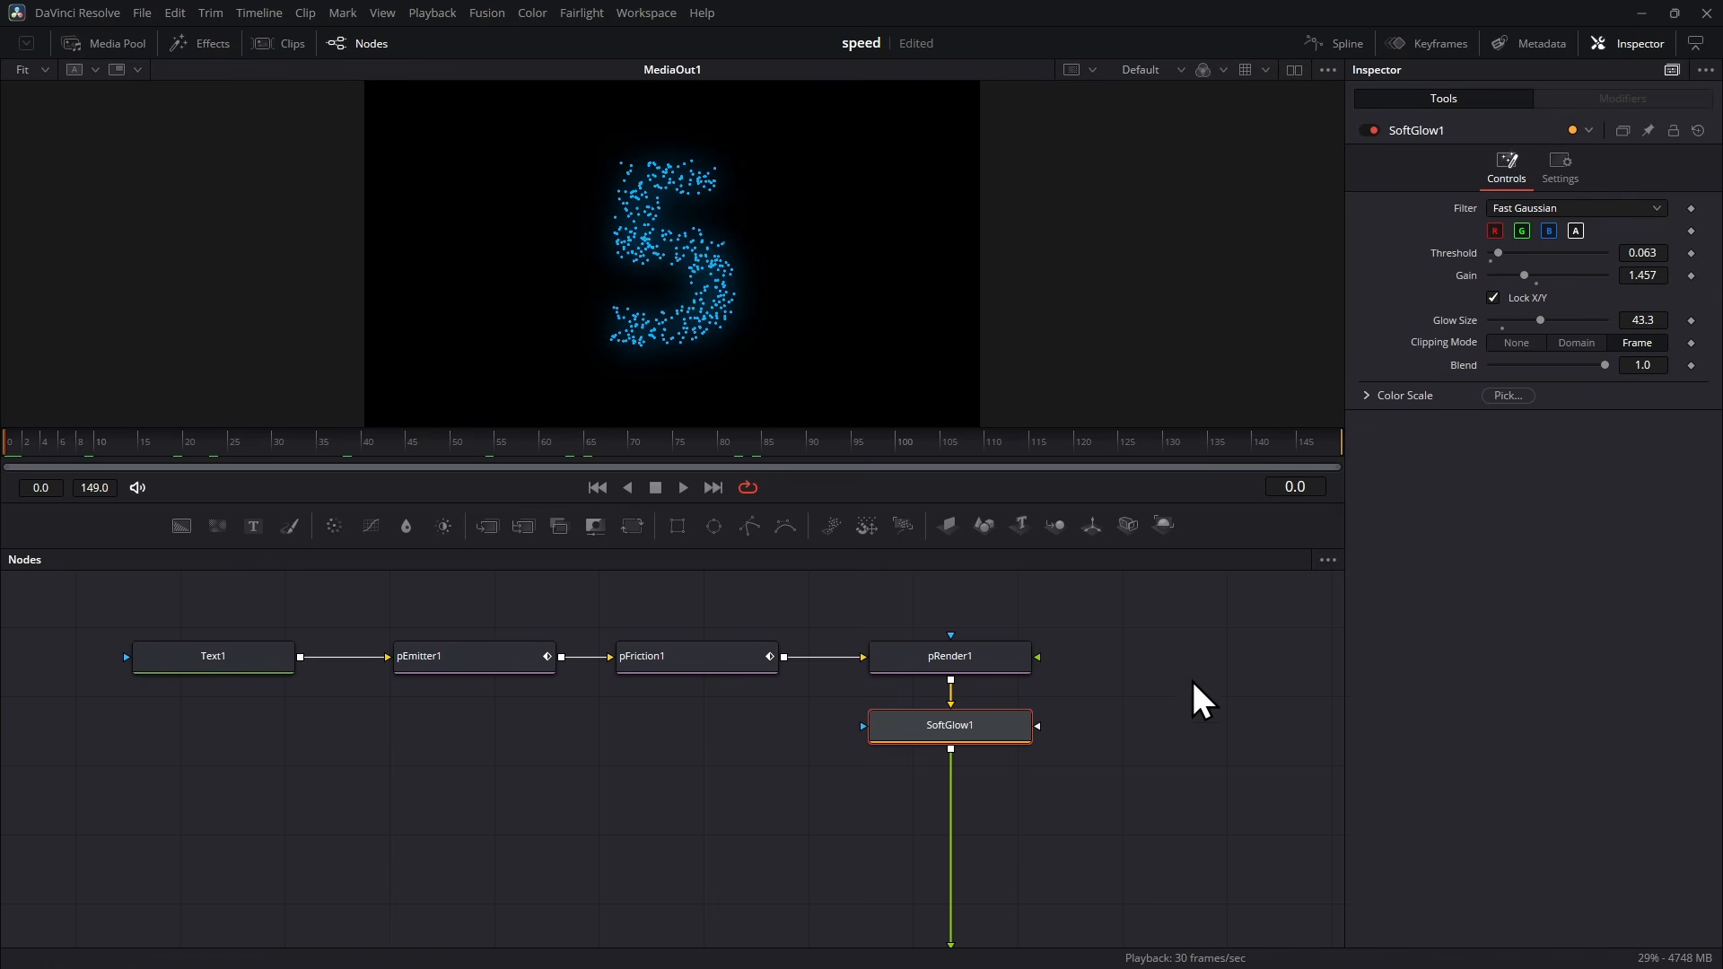
Step: Duplicate the Text1 node into the empty area below it in the node graph
drag(304, 762, 143, 626)
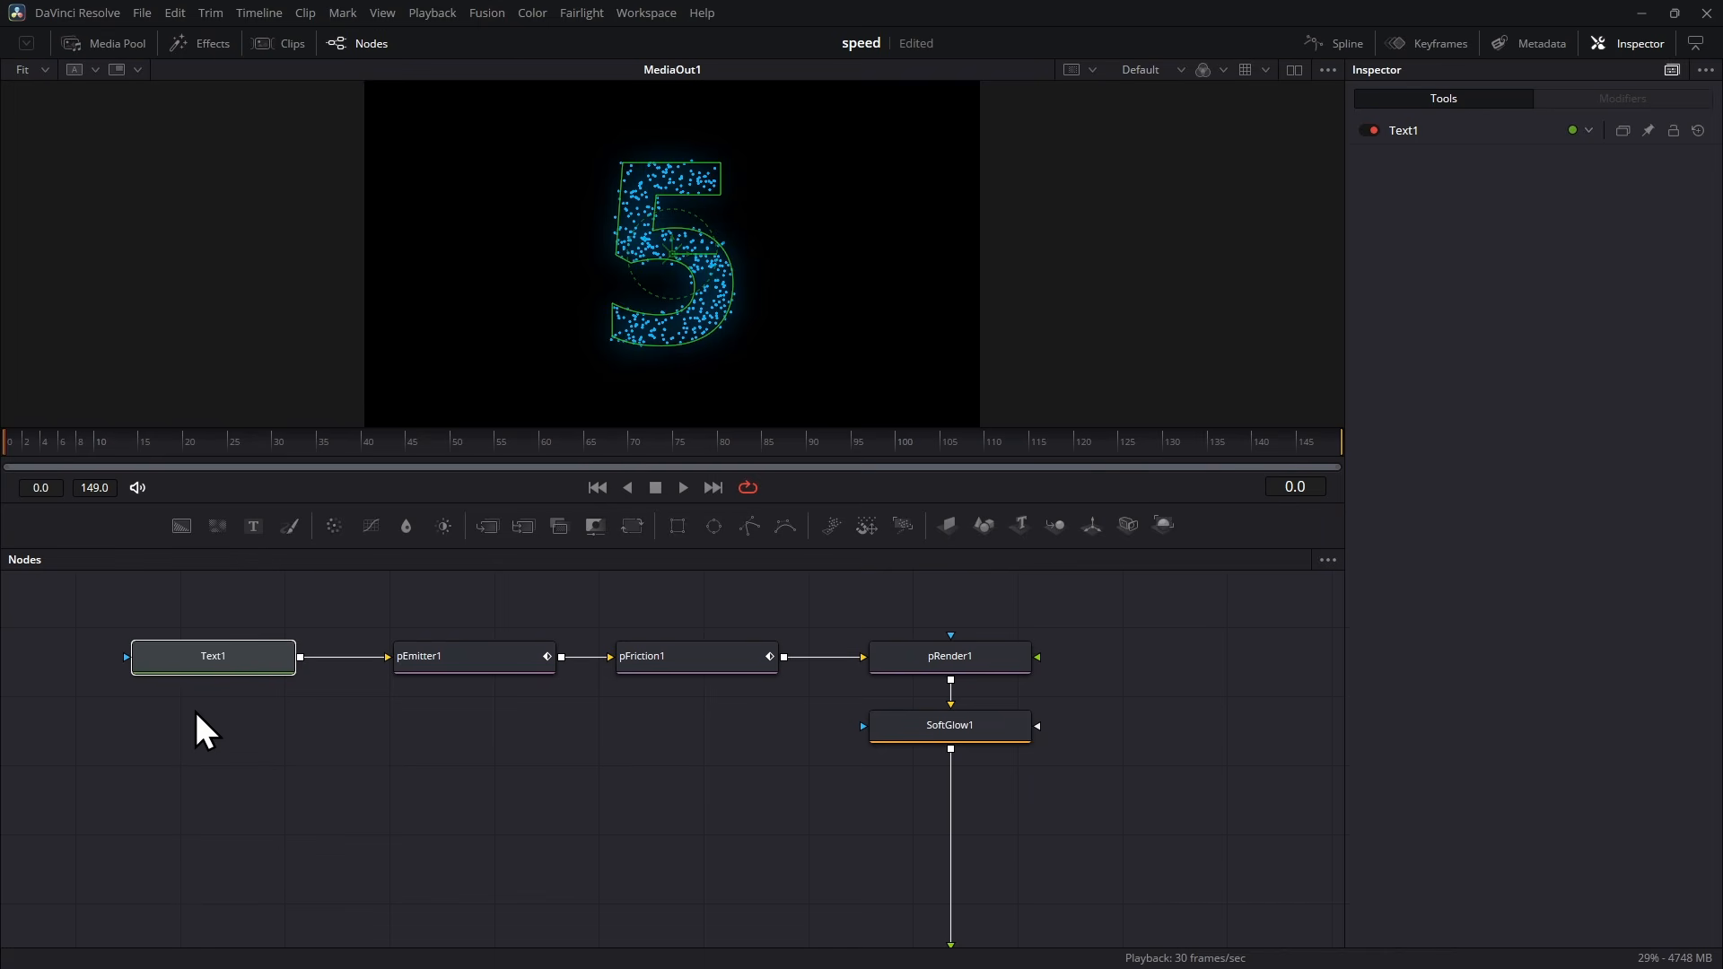
click(246, 800)
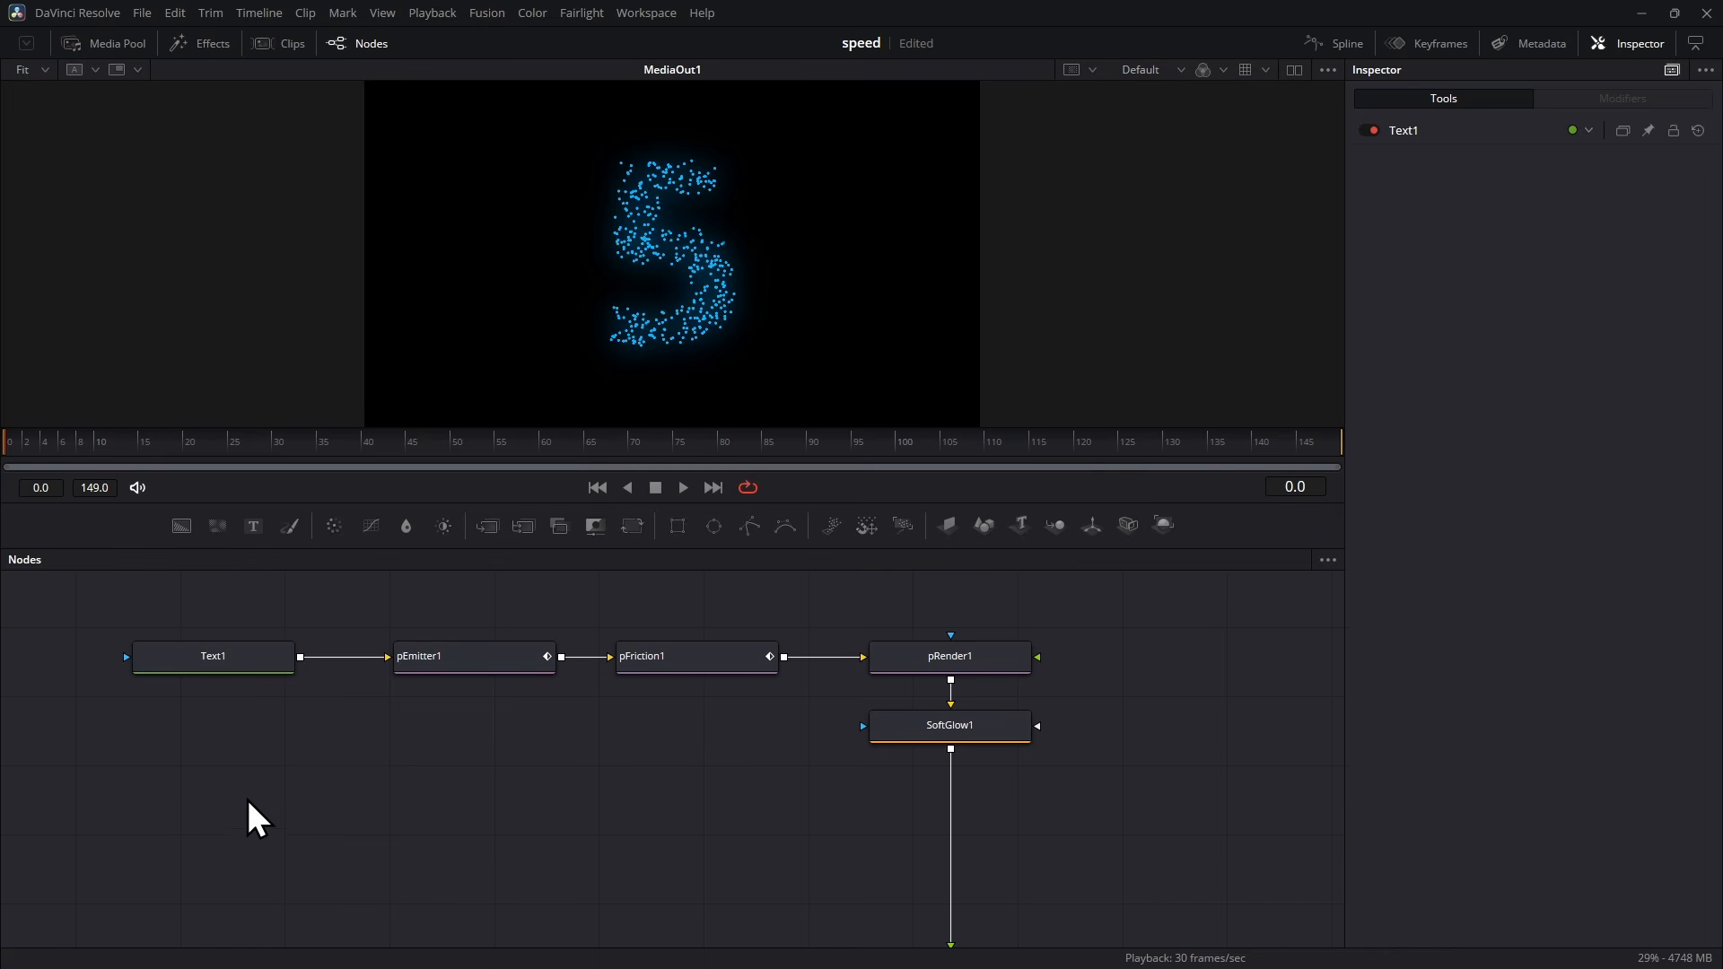
key(ctrl+v)
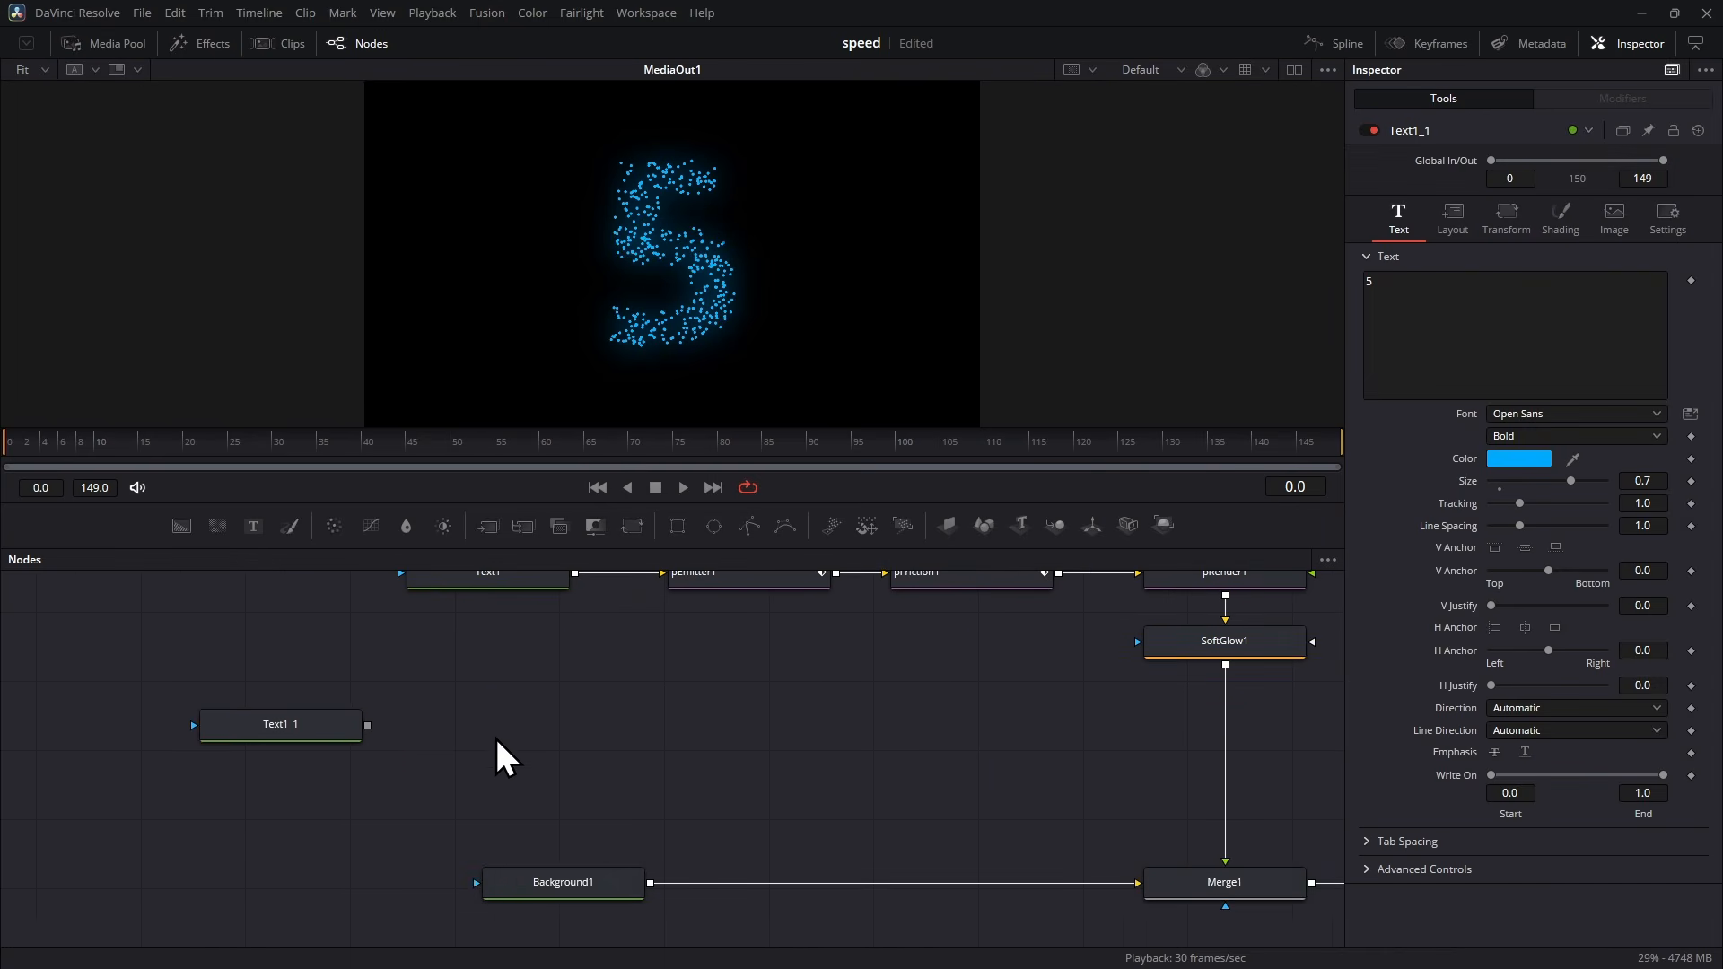
Step: Add a Dissolve node beside the duplicated text node
key(shift+space)
text(diss)
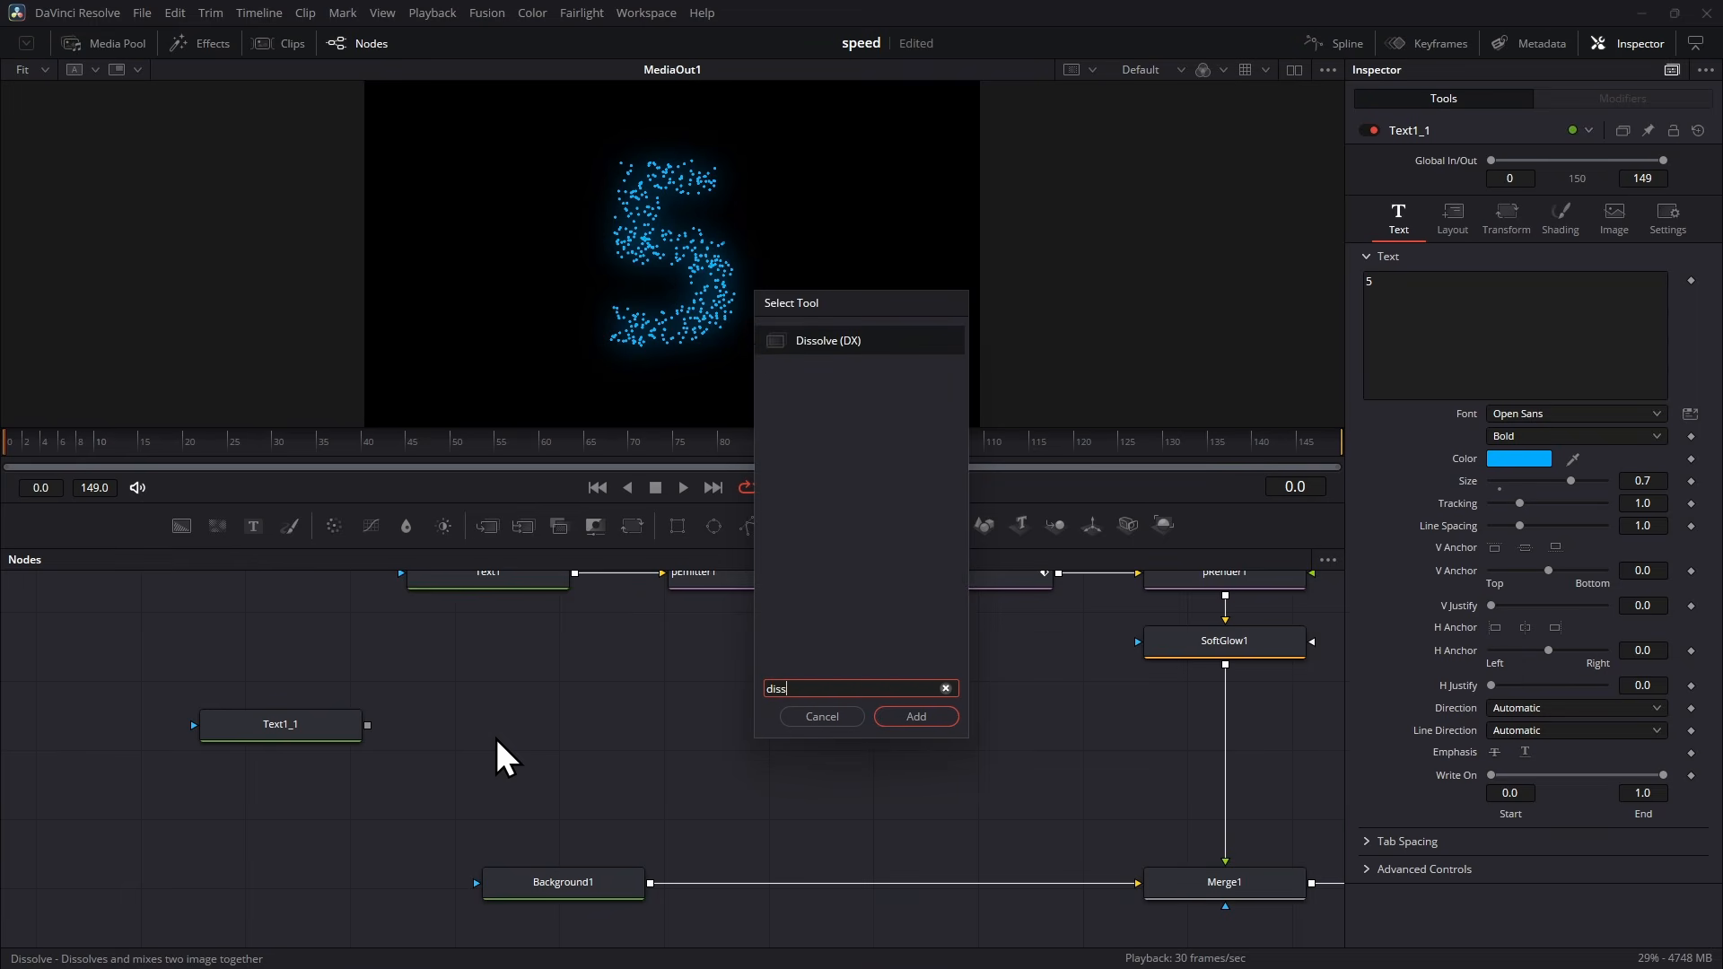
click(912, 718)
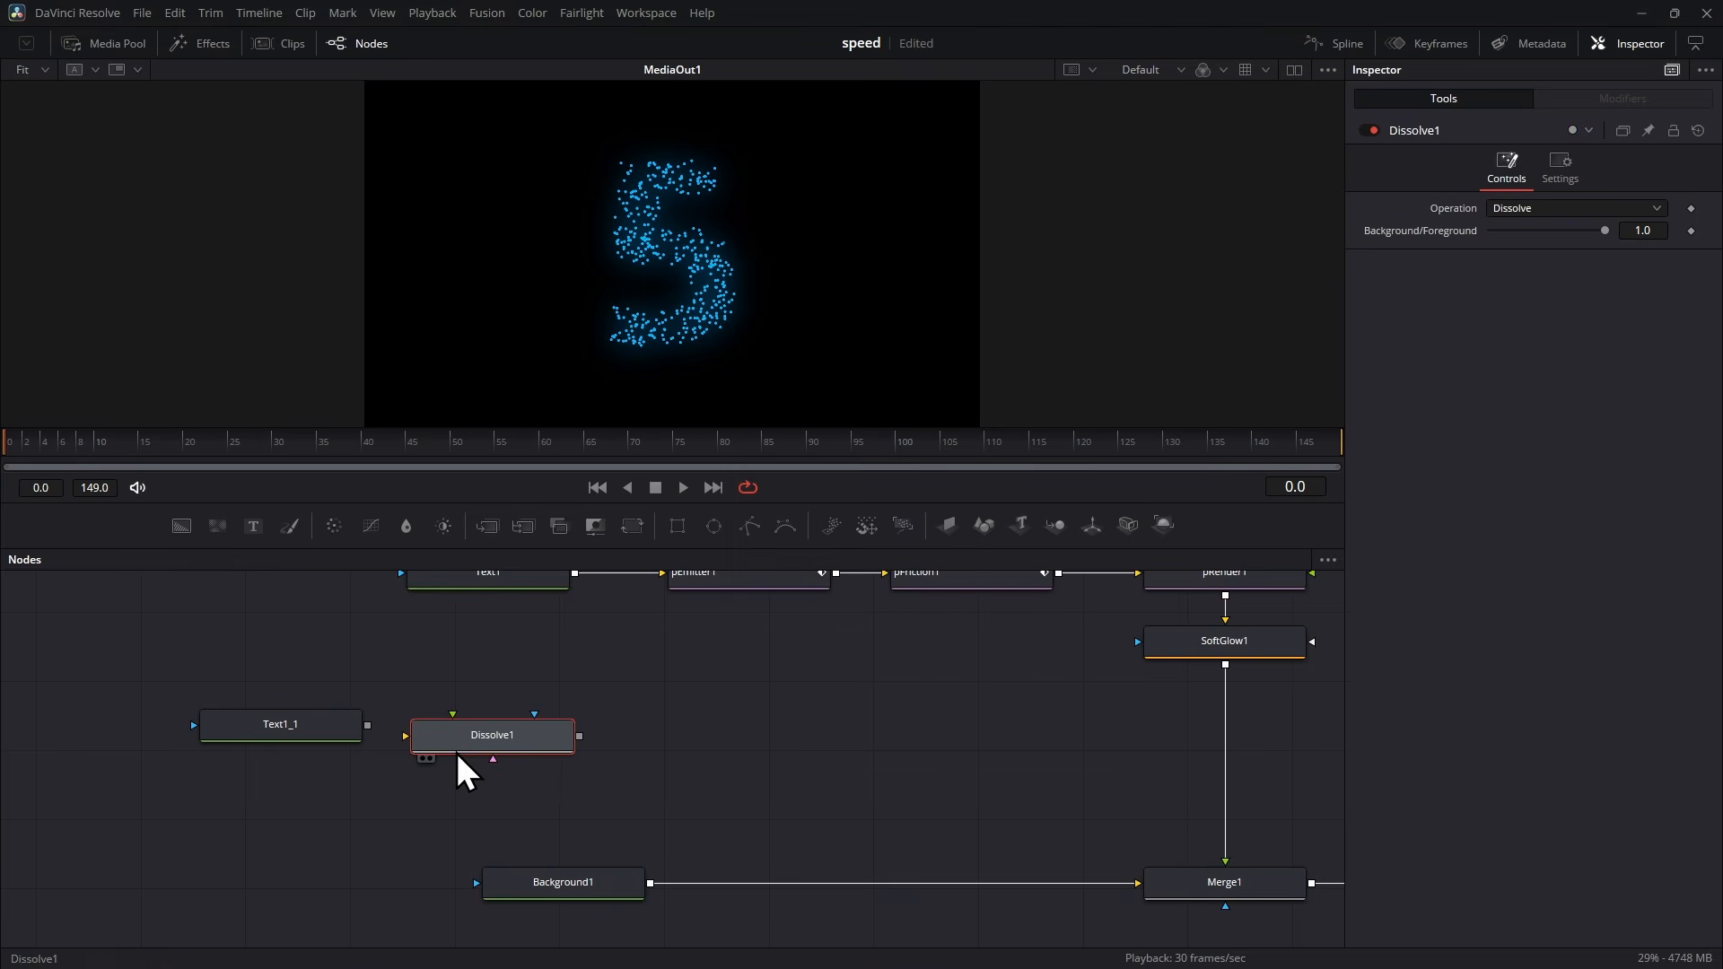
Step: Position Text1_1 beside Dissolve1 and connect its output to Dissolve1's background input
click(314, 729)
drag(311, 718, 313, 735)
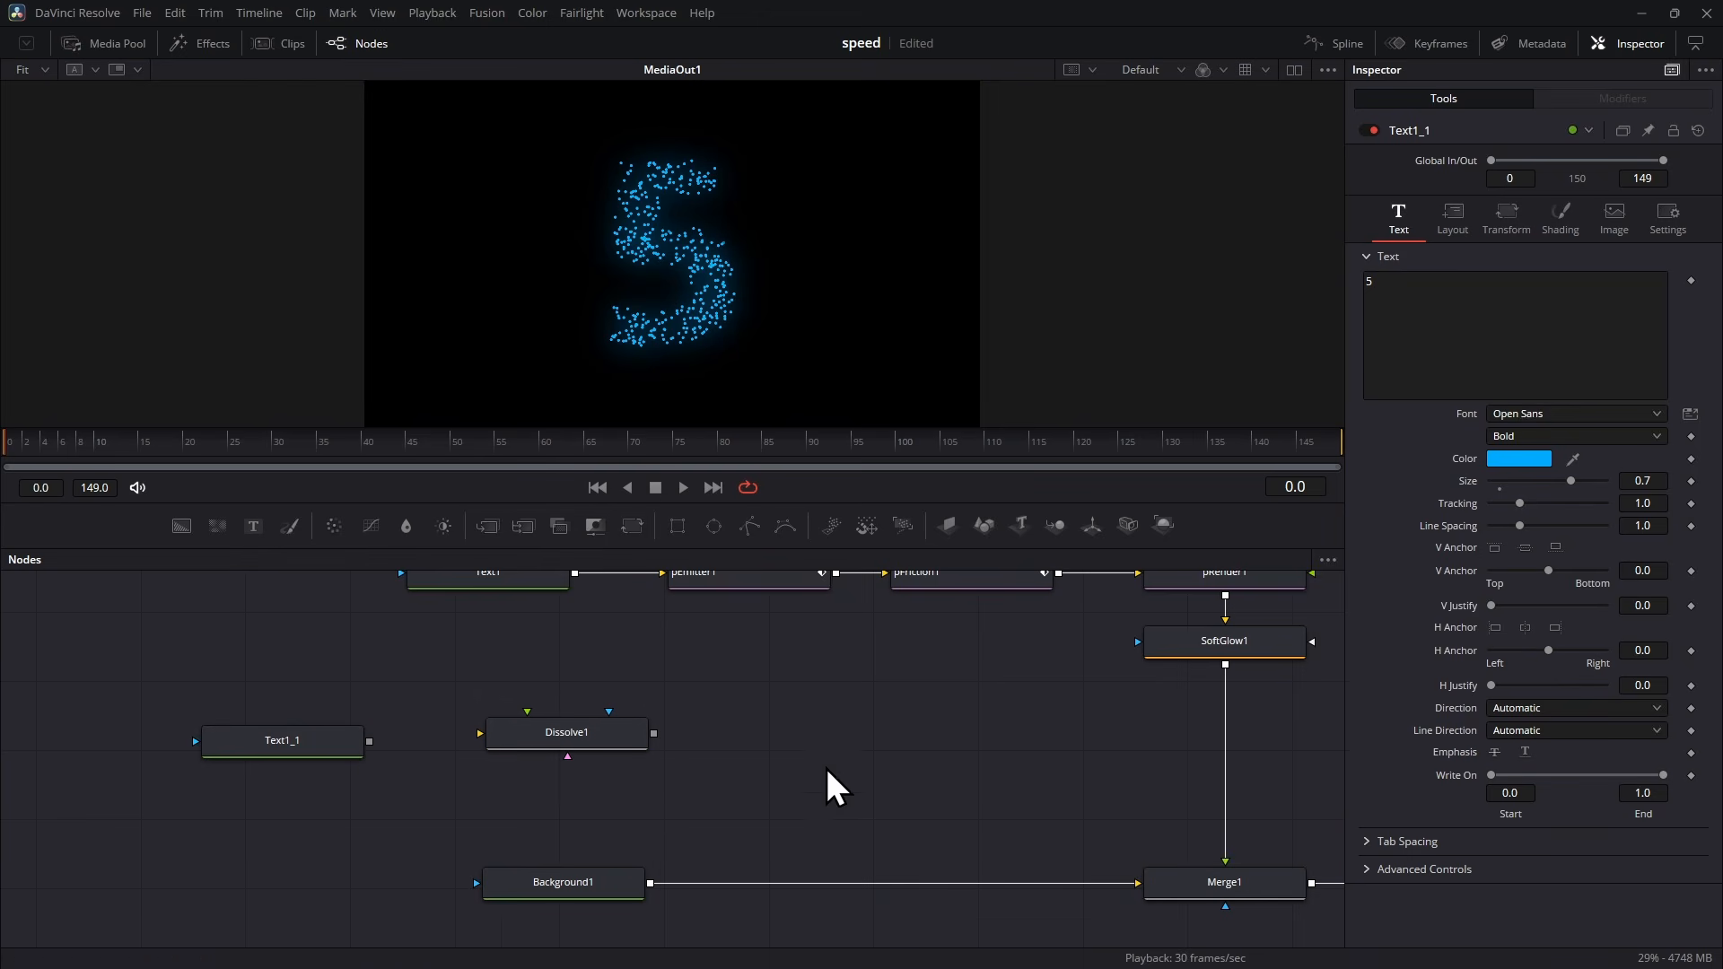
scroll(897, 776, up, 2)
scroll(947, 795, down, 1)
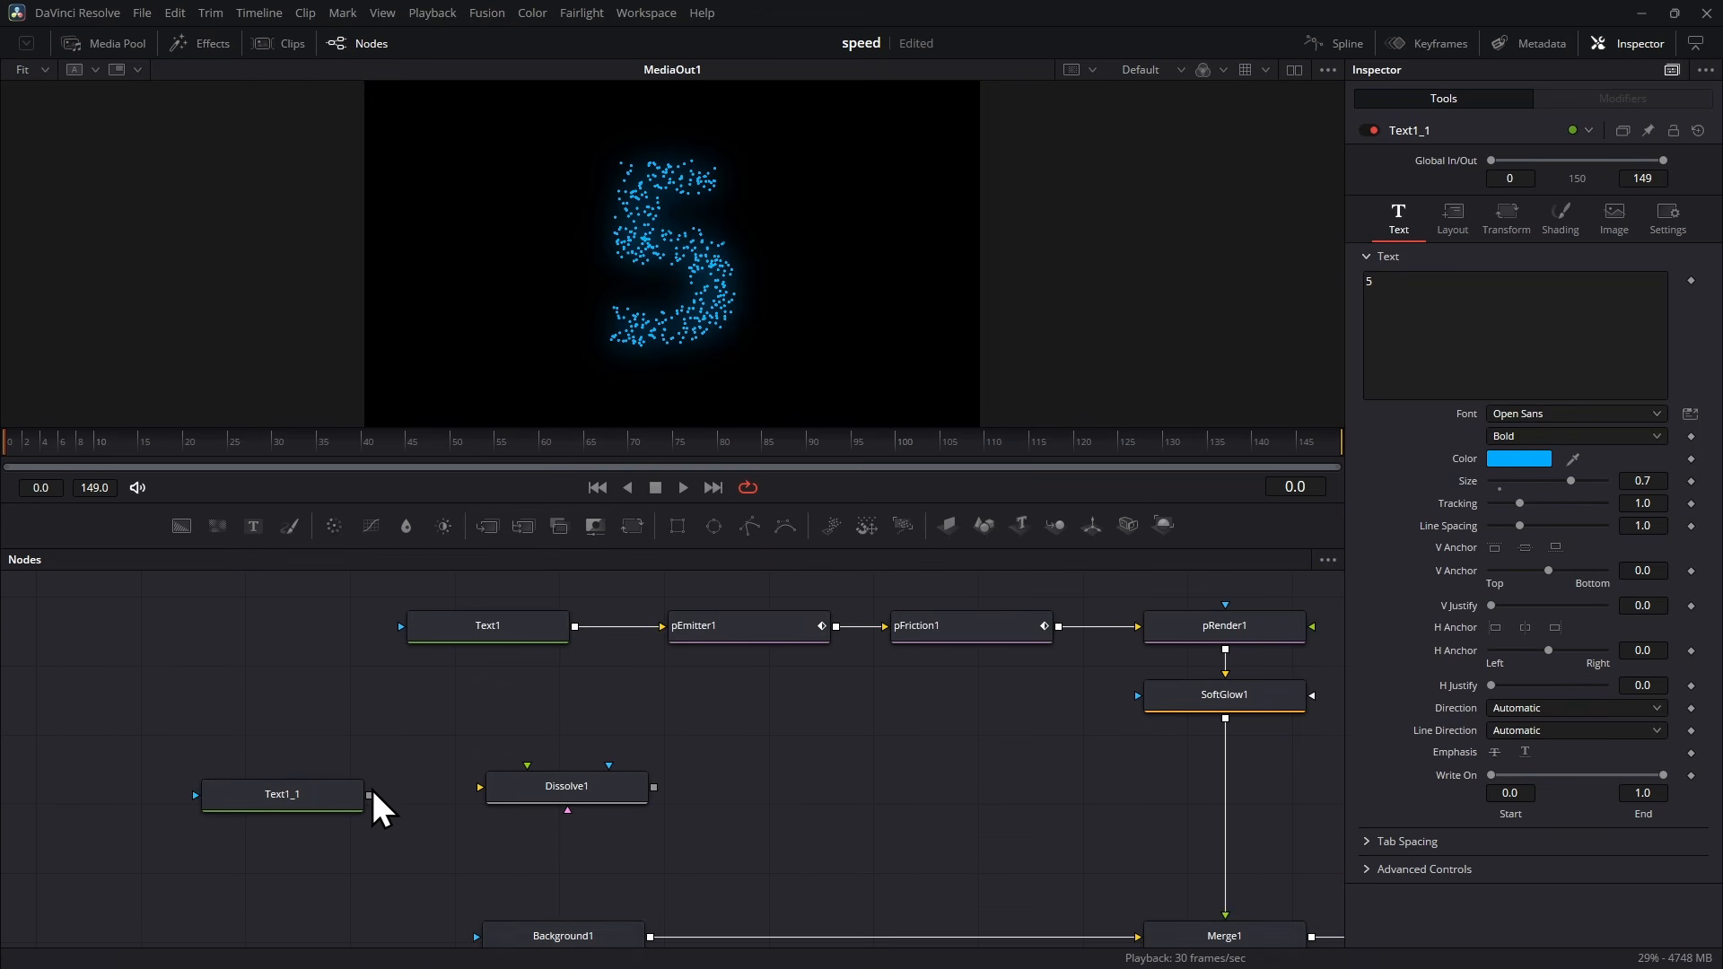
drag(369, 796, 508, 796)
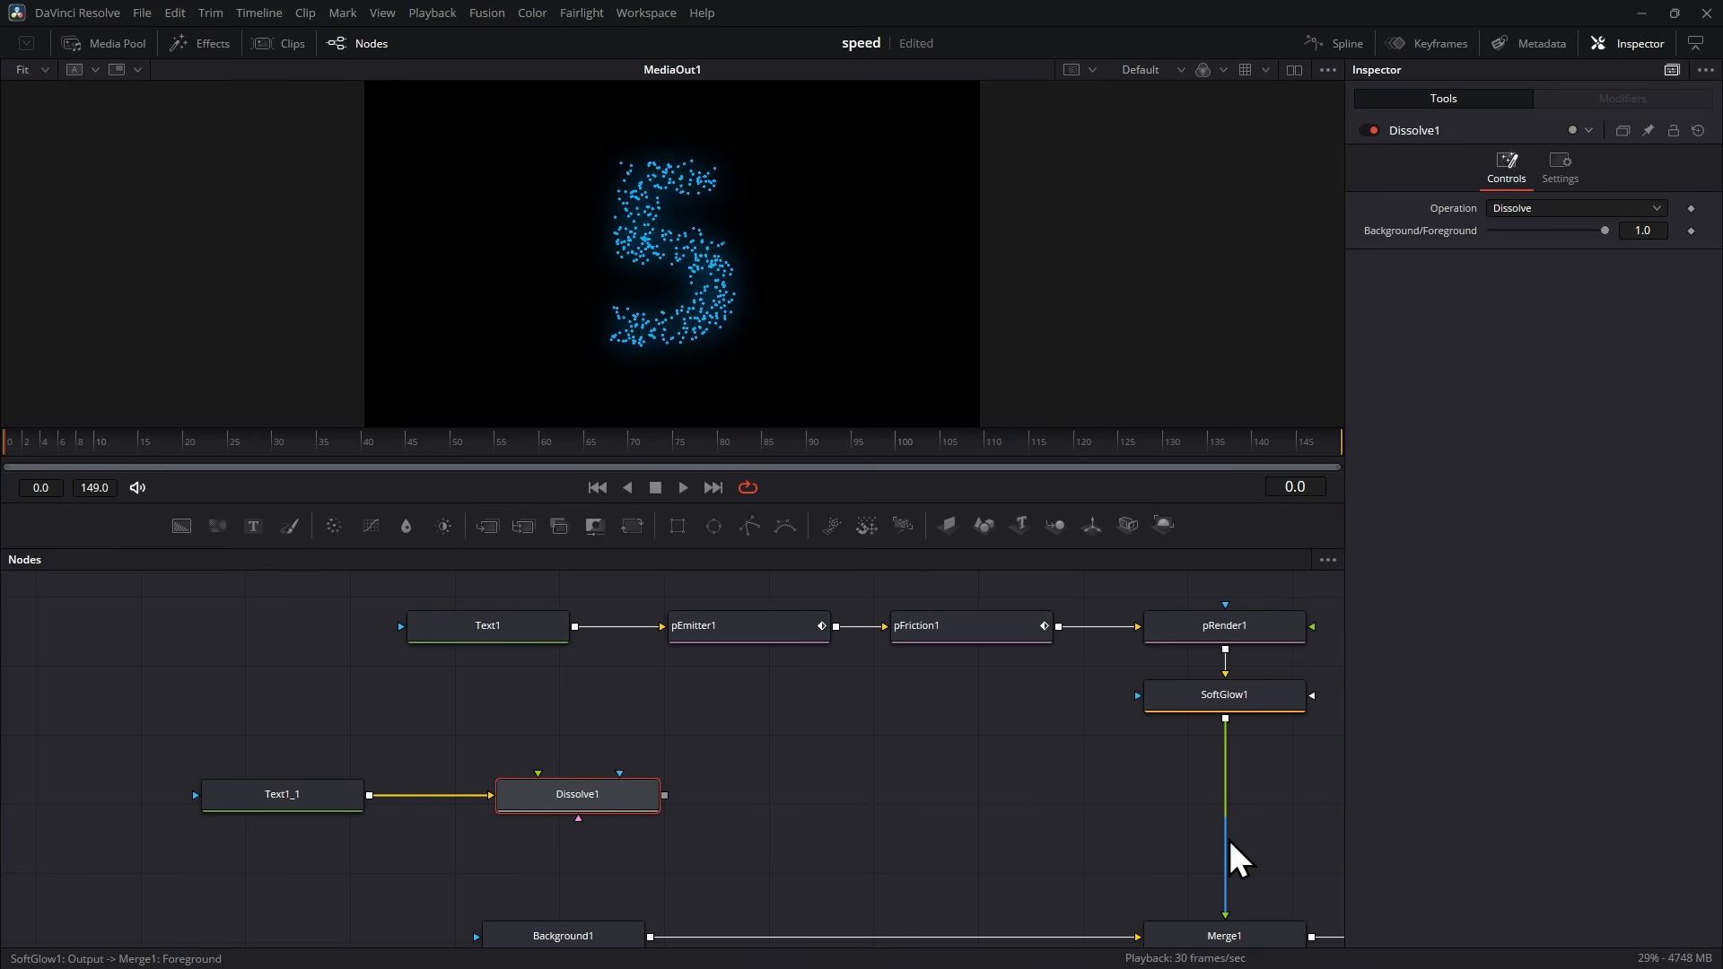
Step: Insert Dissolve1 between SoftGlow1 and Merge1, then preview its Background/Foreground mix at 0.0 and restore it to 1.0
drag(1230, 840, 1226, 918)
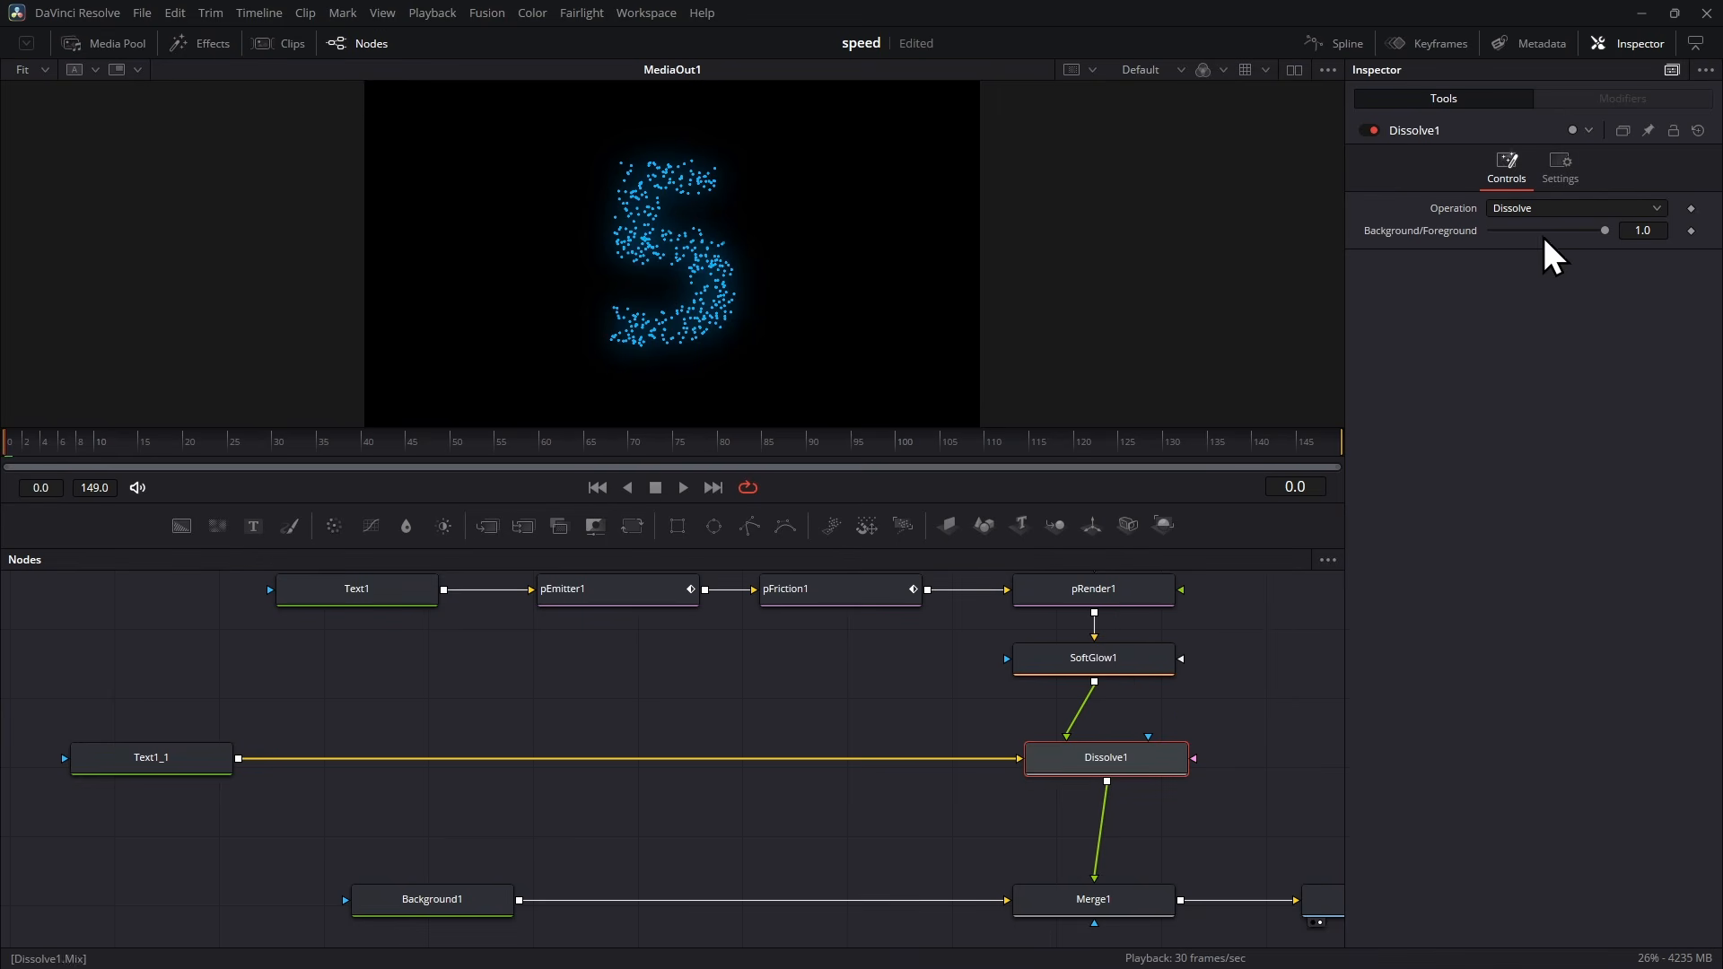
drag(1603, 232, 1490, 231)
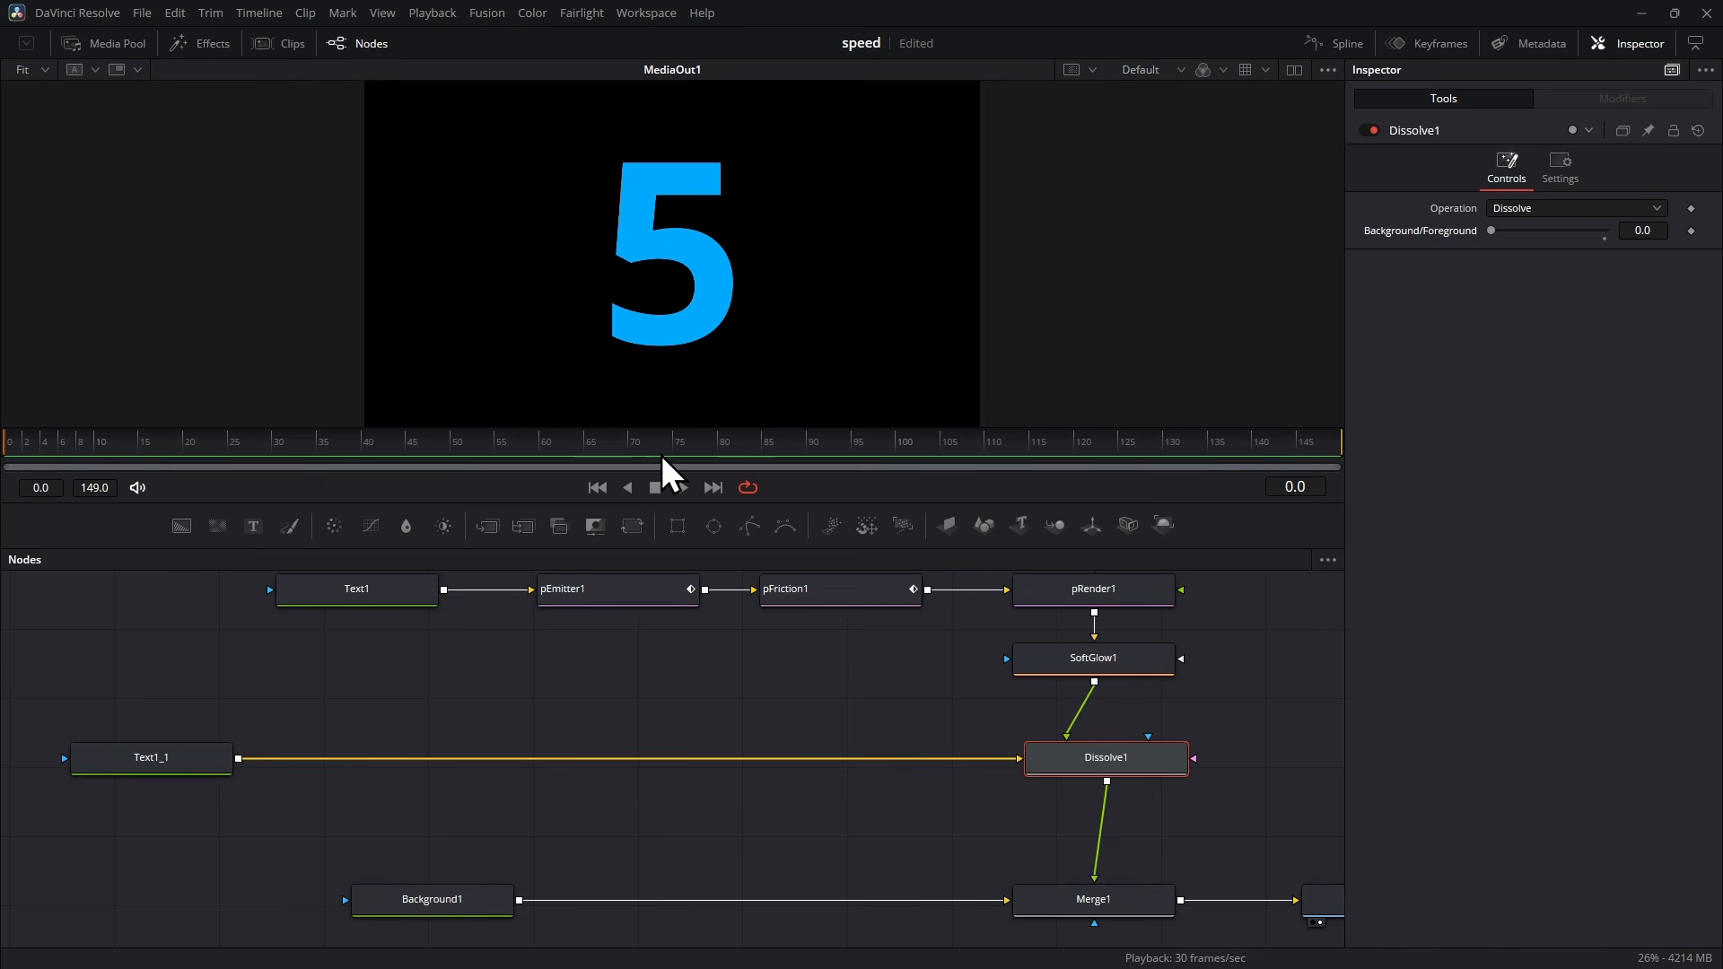
double_click(1492, 231)
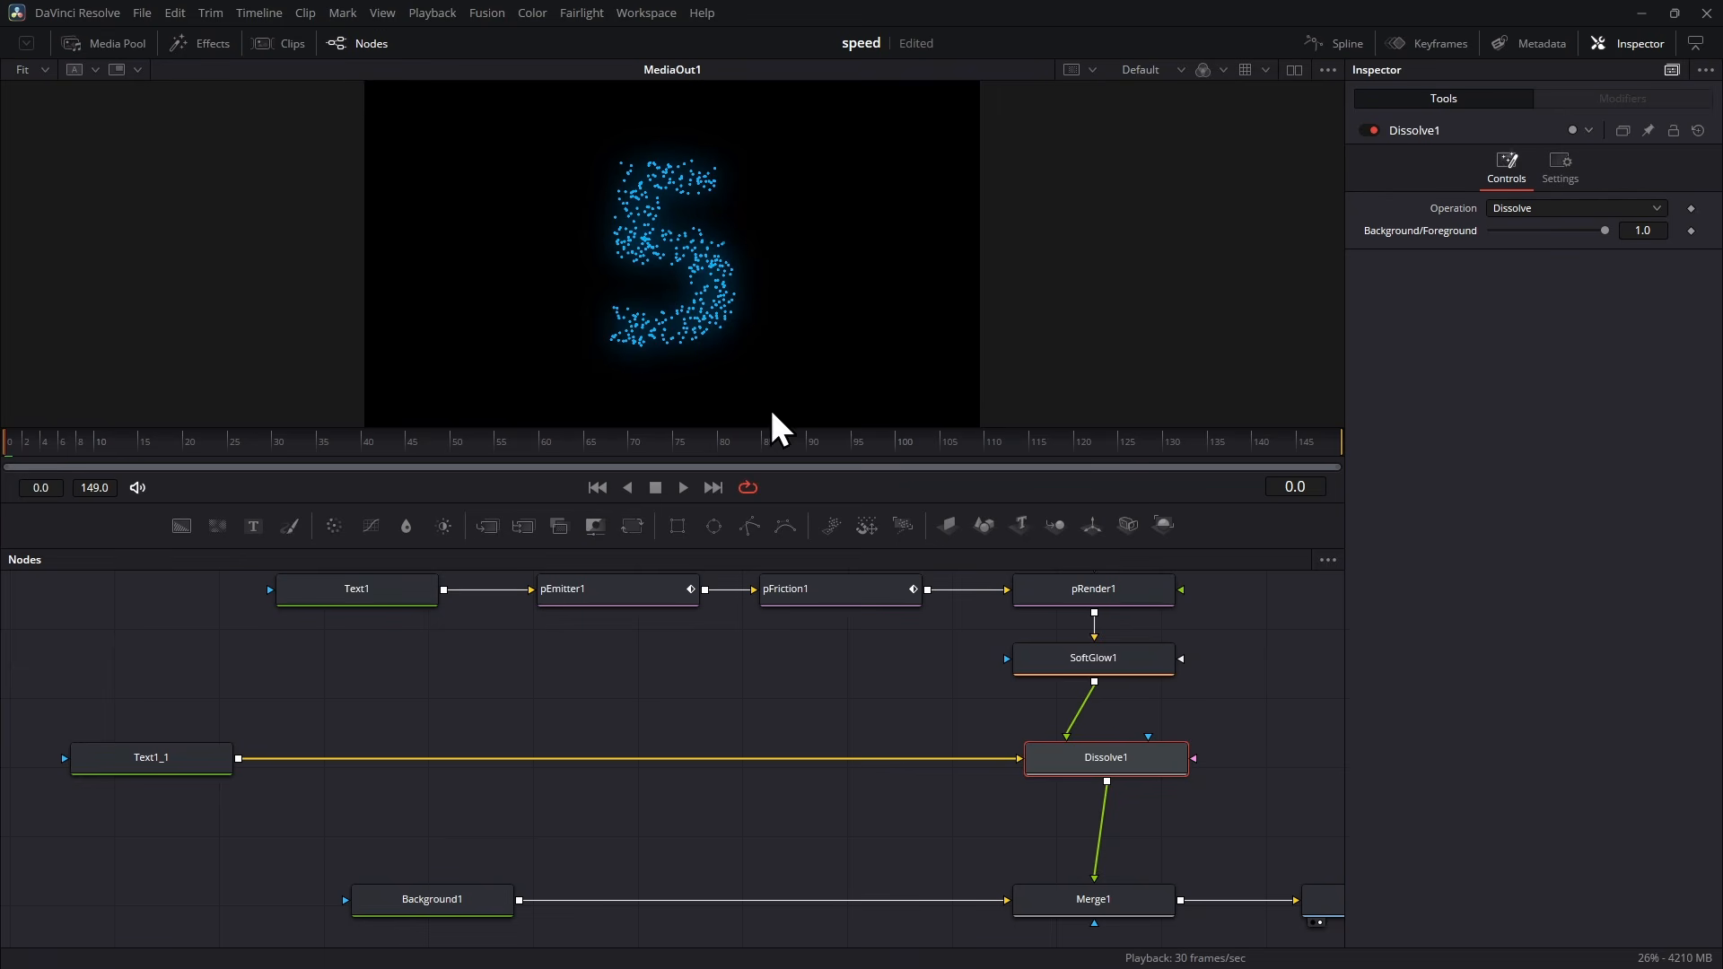
Step: Keyframe Dissolve1's Background/Foreground at 0.0 on frame 0 and 1.0 on frame 4
click(1692, 231)
drag(1604, 230, 1427, 248)
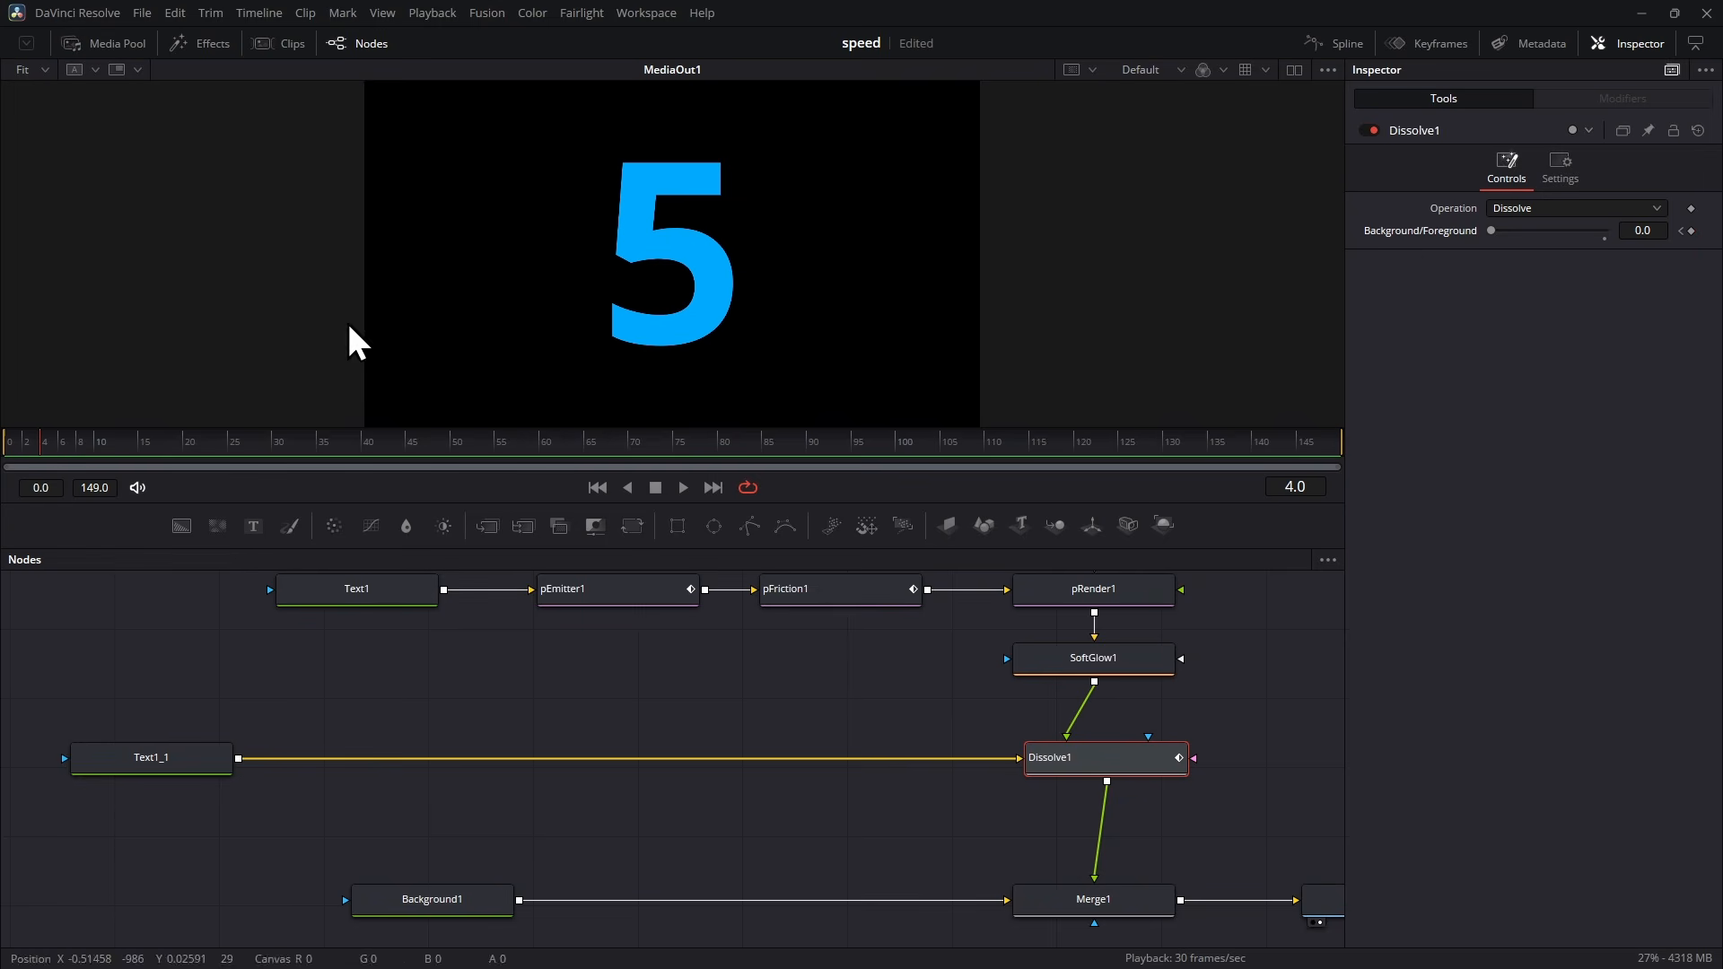
drag(1495, 231, 1719, 235)
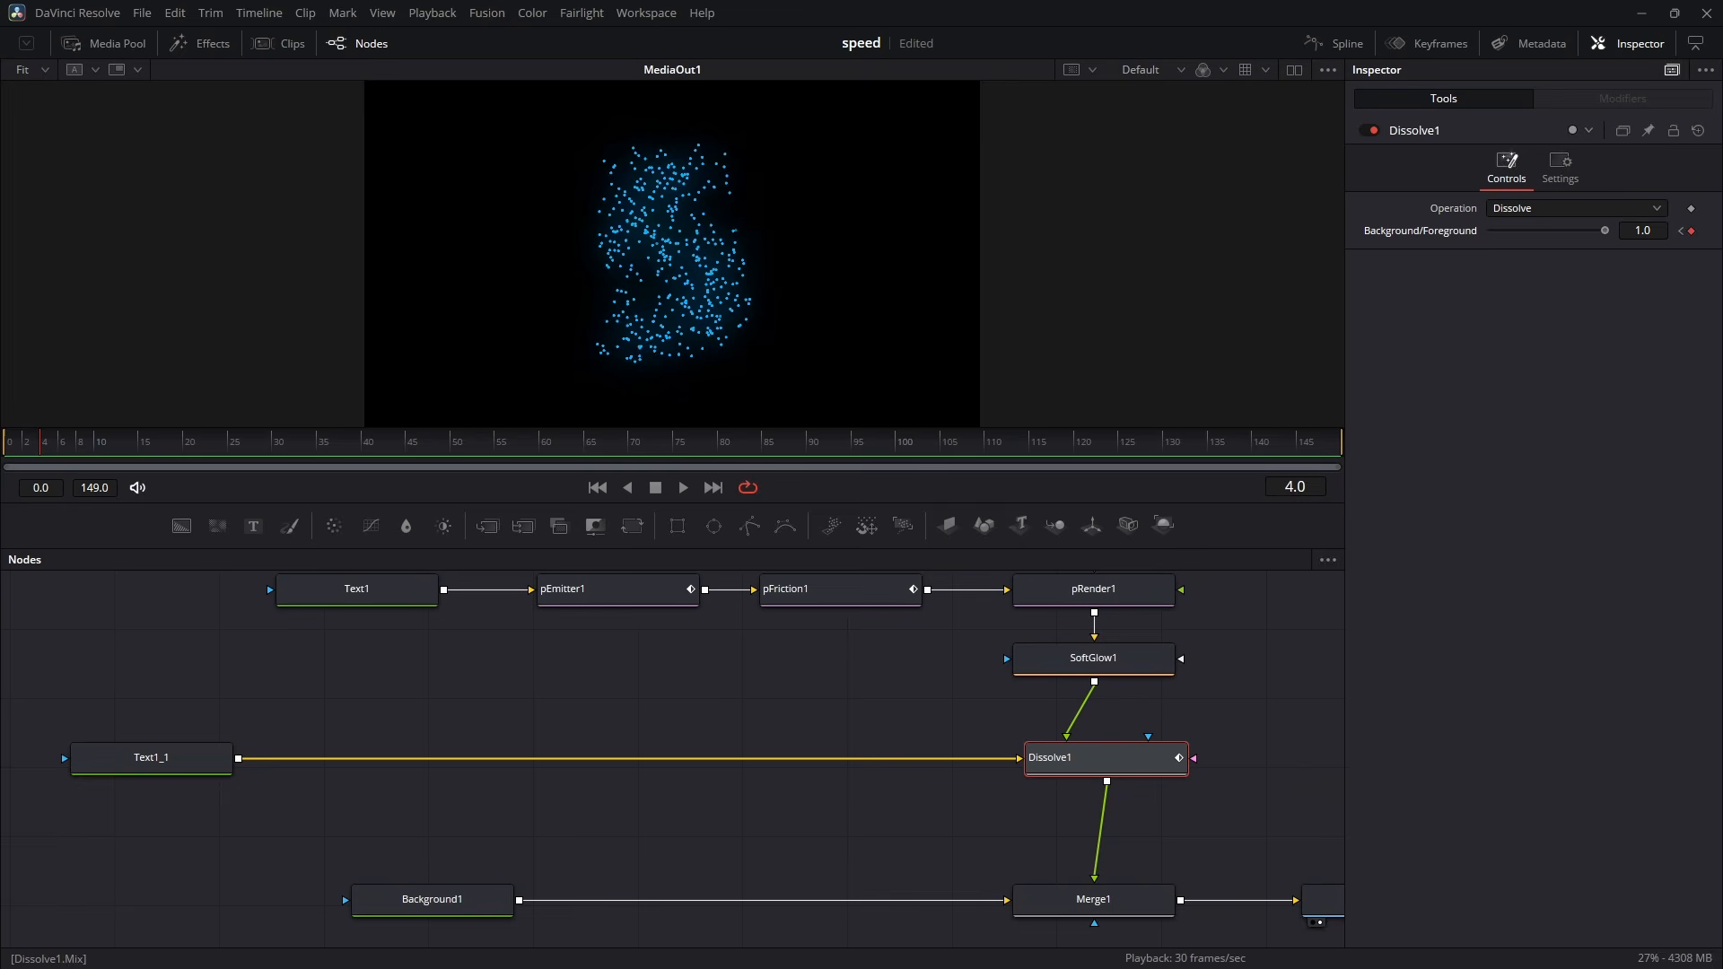
Step: Play the dissolve from the start and inspect the settings of pFriction1 and pEmitter1
drag(106, 443, 3, 450)
key(space)
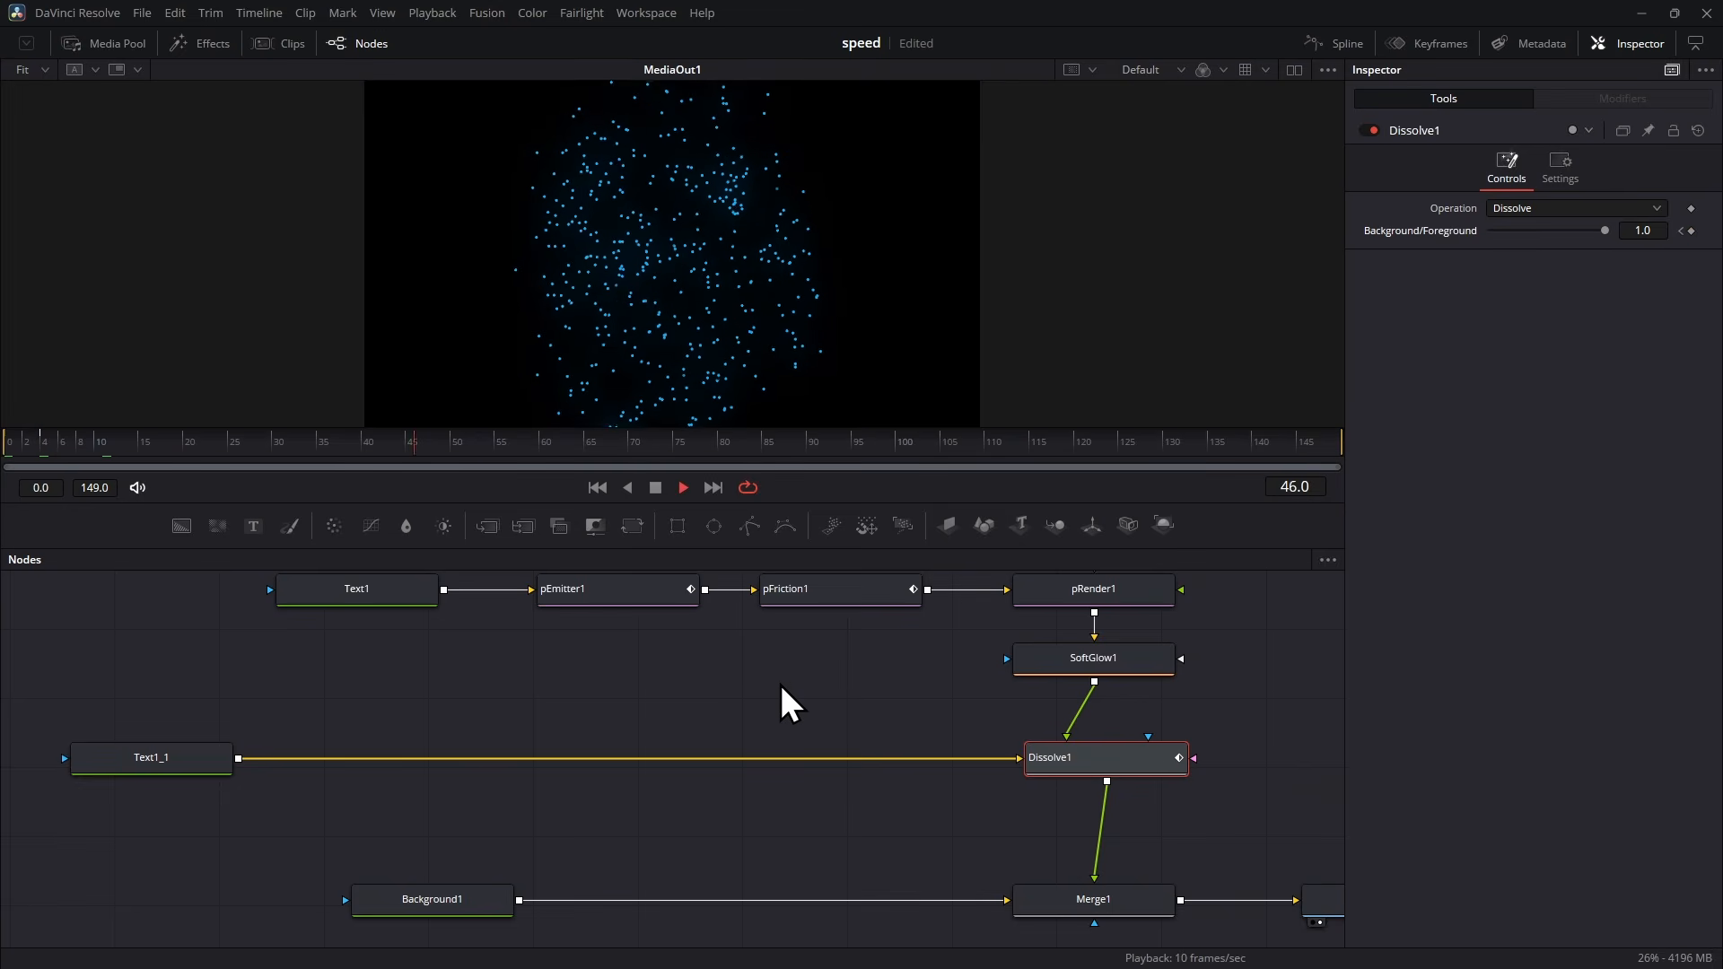
scroll(834, 673, up, 2)
click(839, 651)
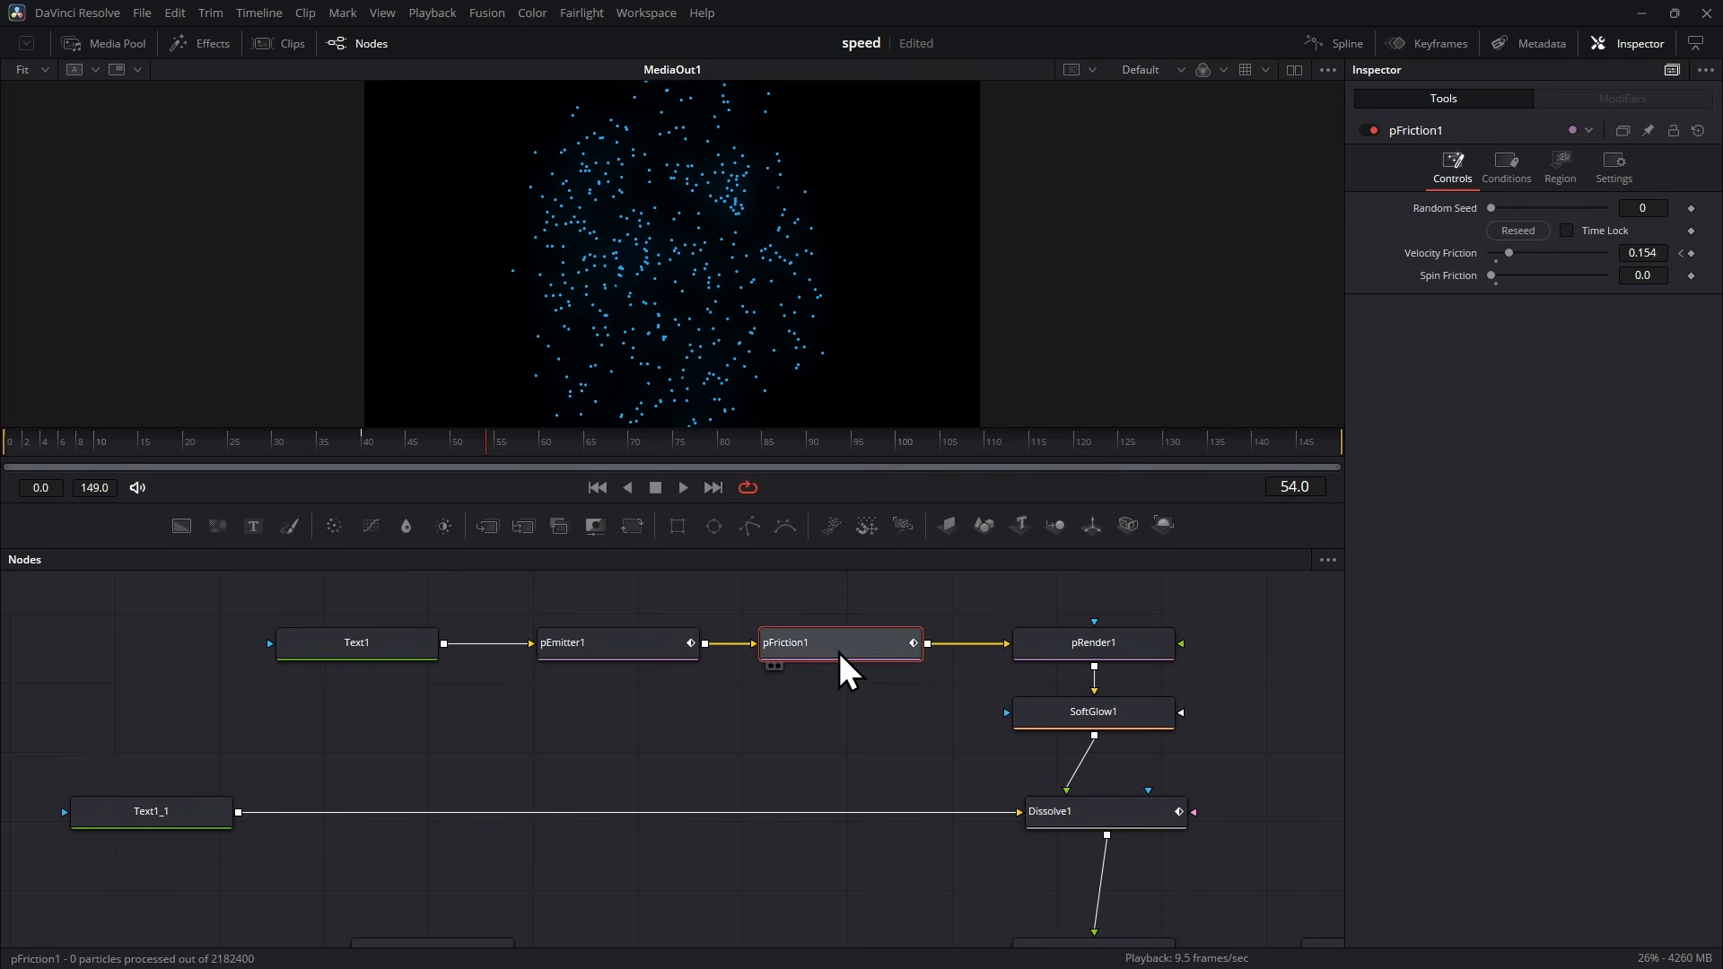
click(621, 640)
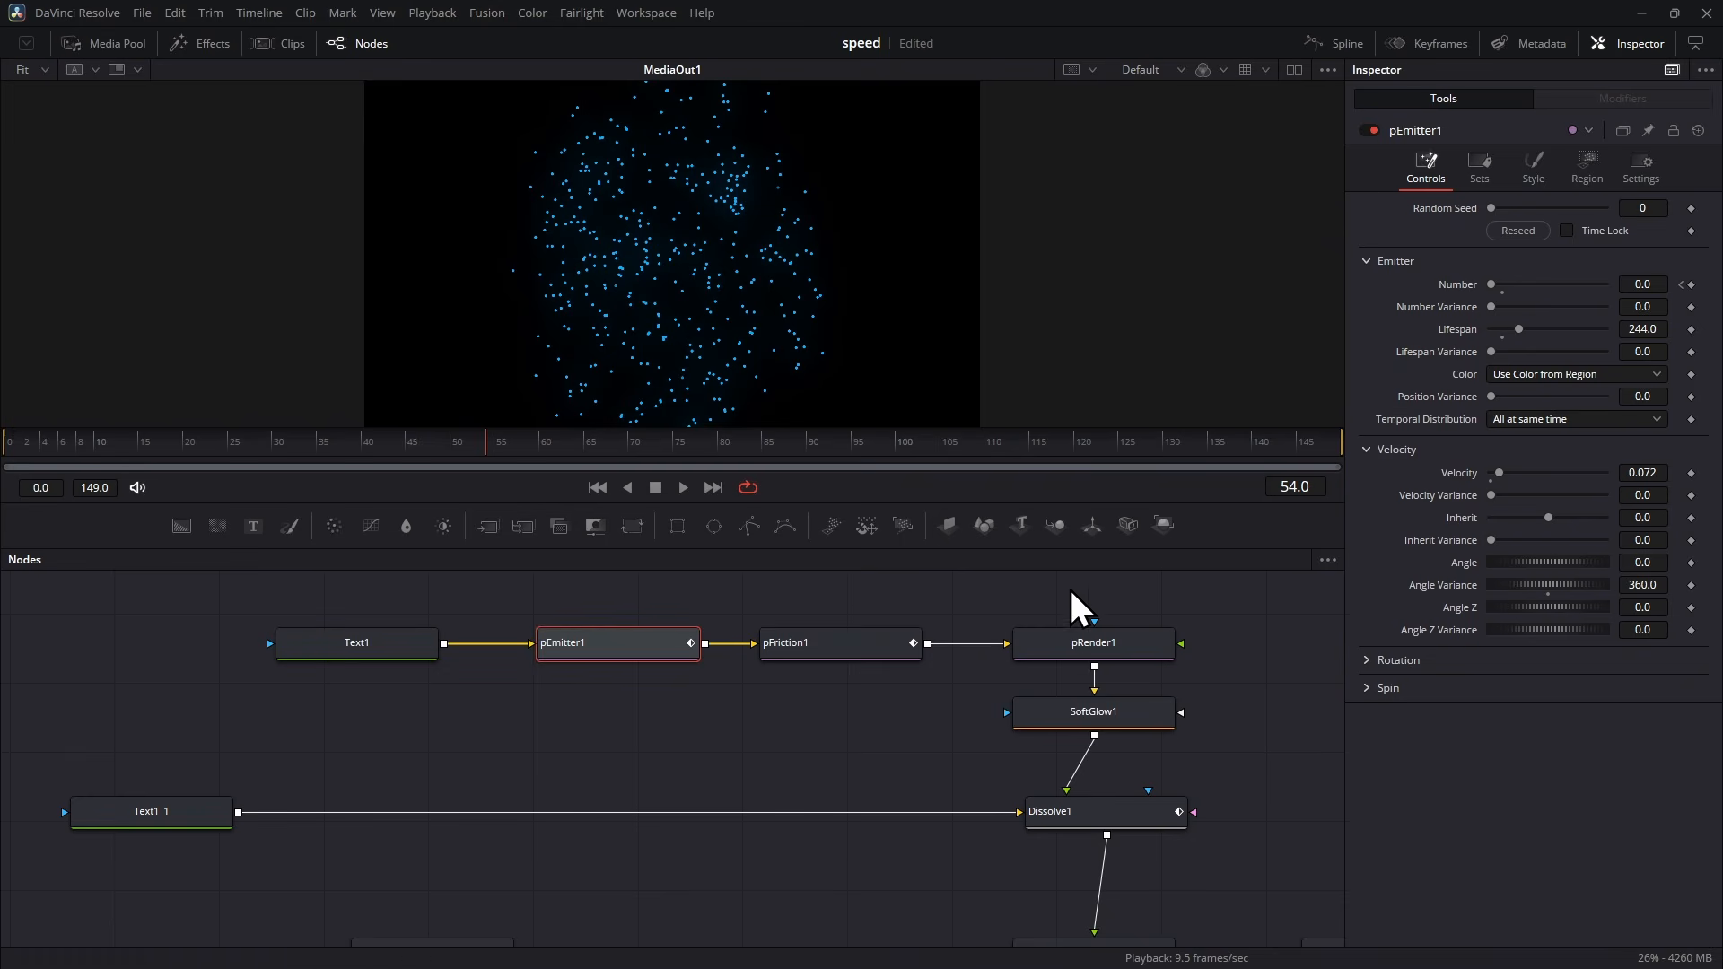
click(1339, 631)
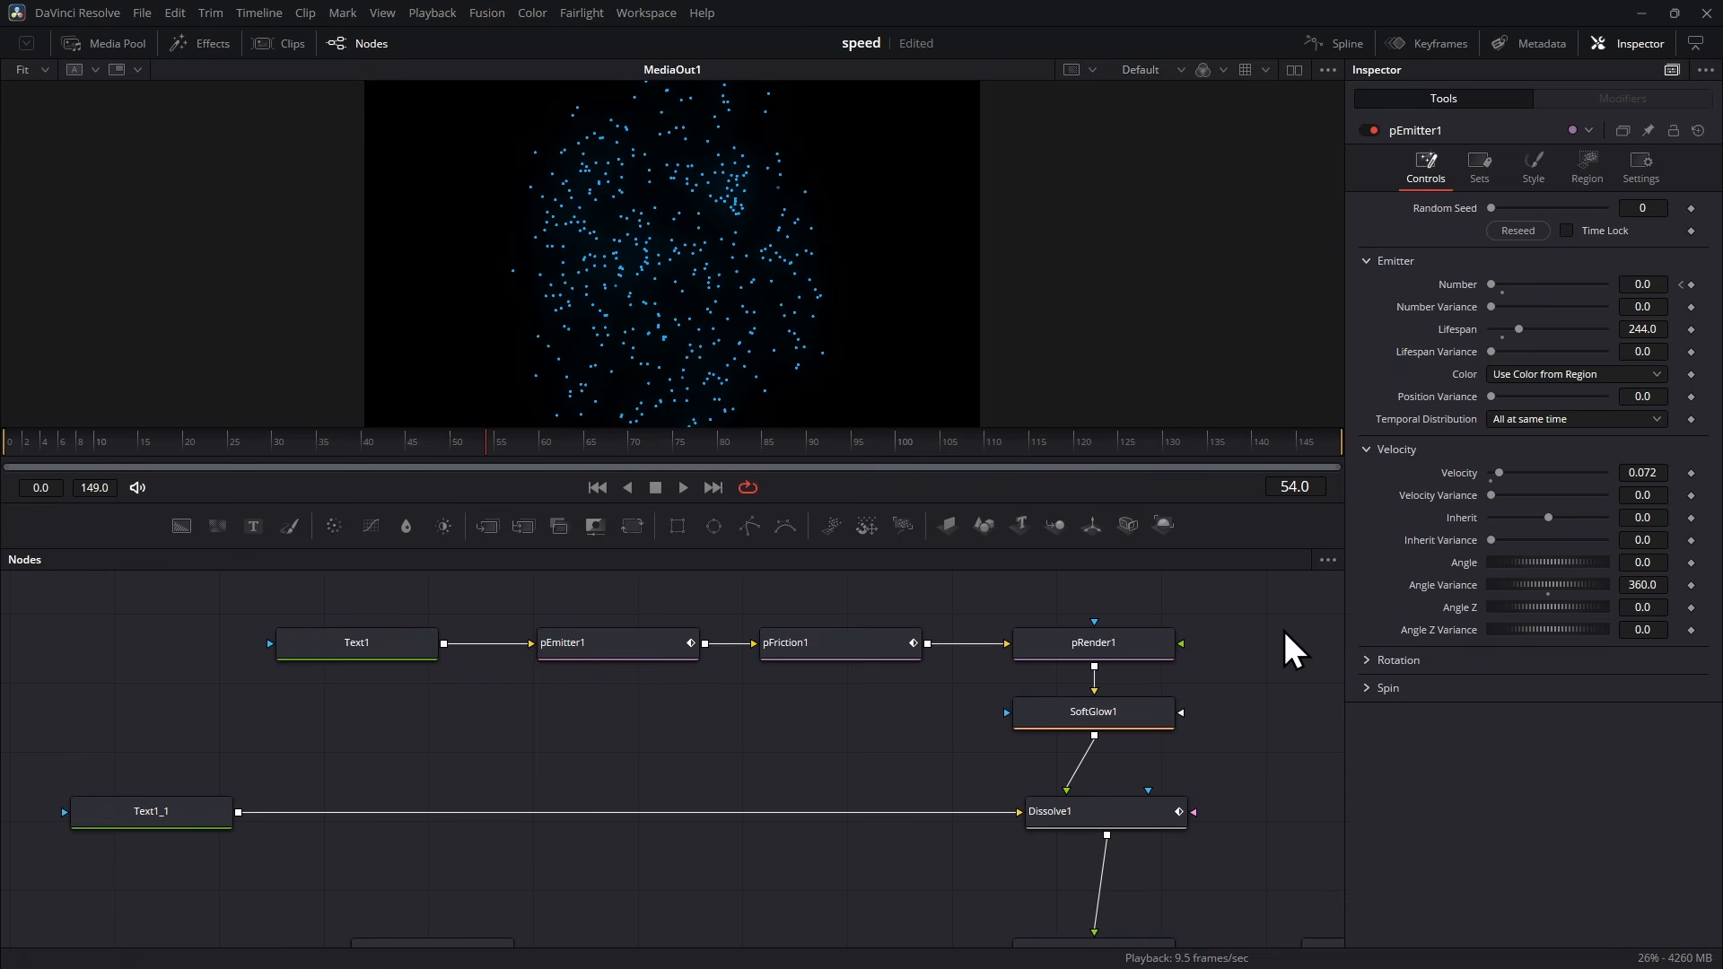
Step: Switch to the Edit page, play back the particals clip, and park the playhead at its start
scroll(1239, 664, down, 3)
scroll(1239, 664, right, 3)
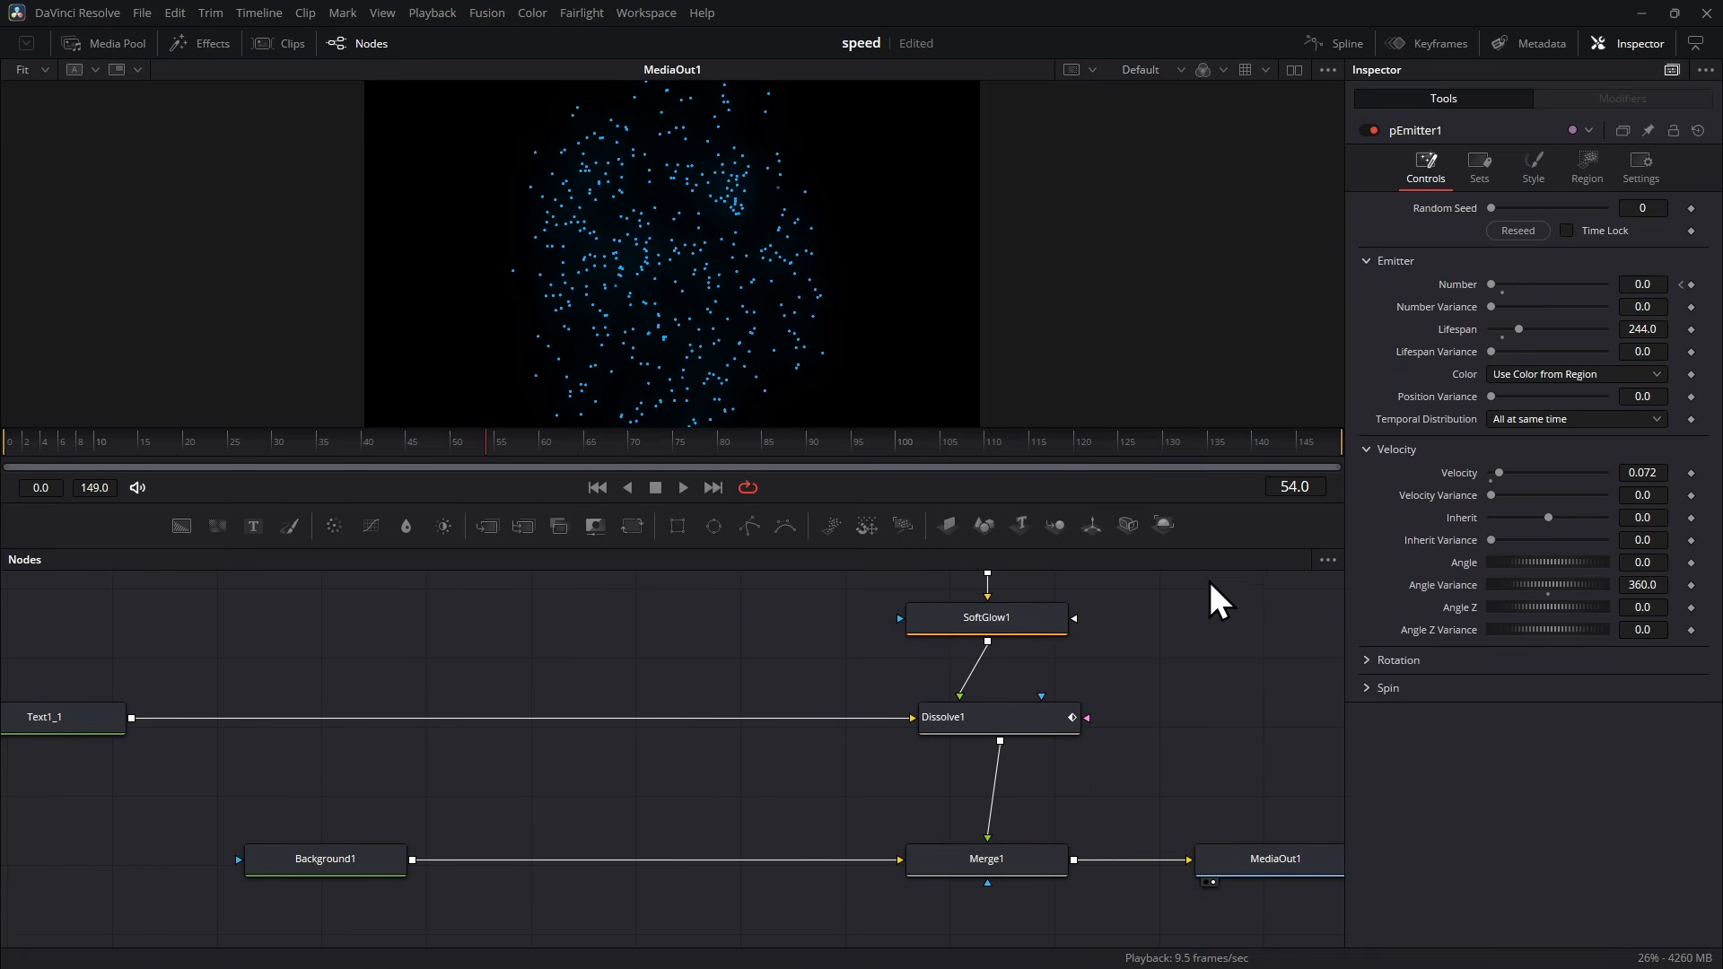
key(shift+4)
scroll(1178, 670, right, 3)
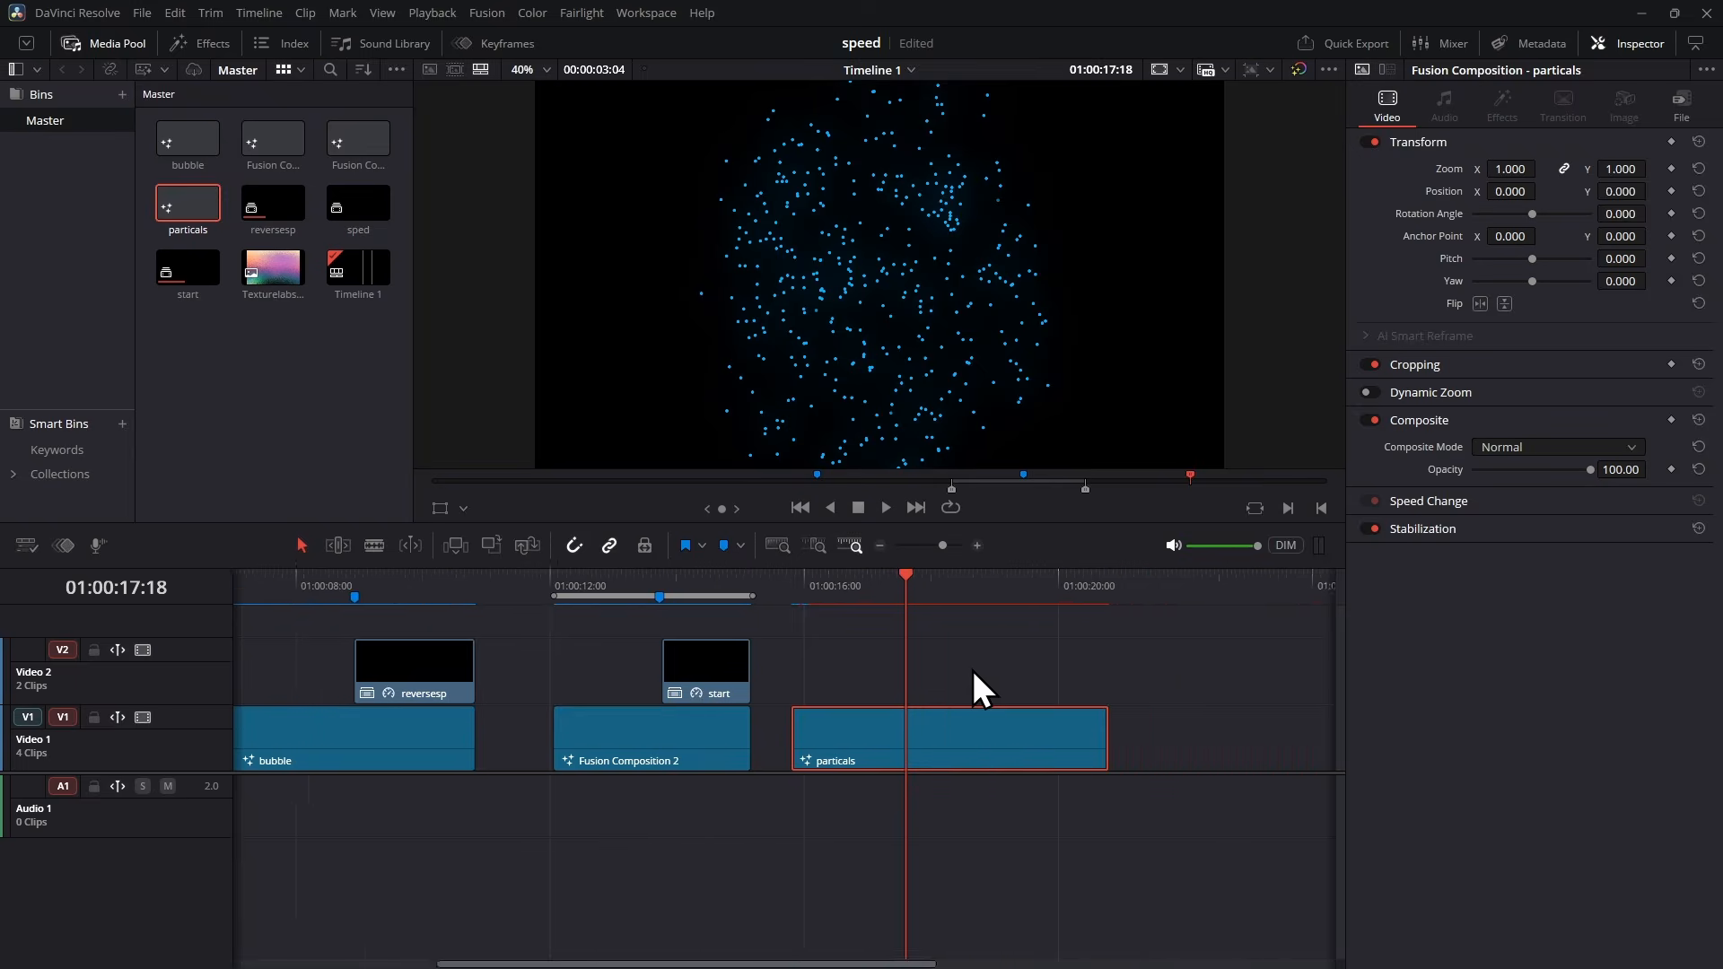
key(space)
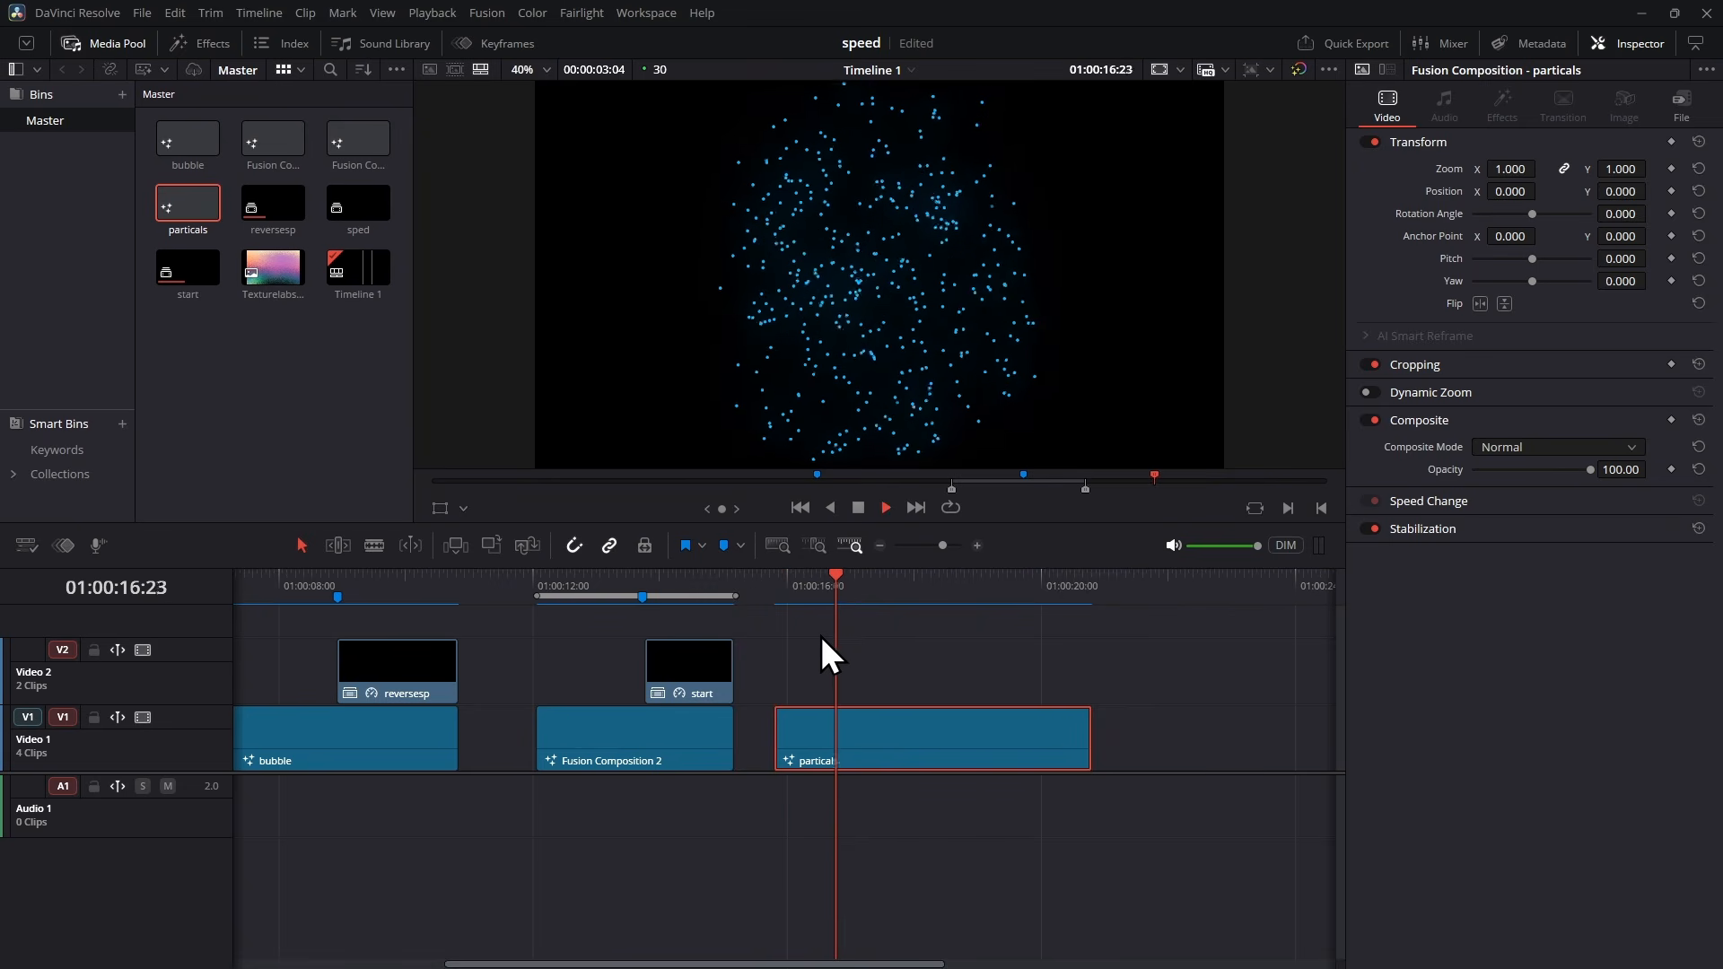
key(space)
click(777, 584)
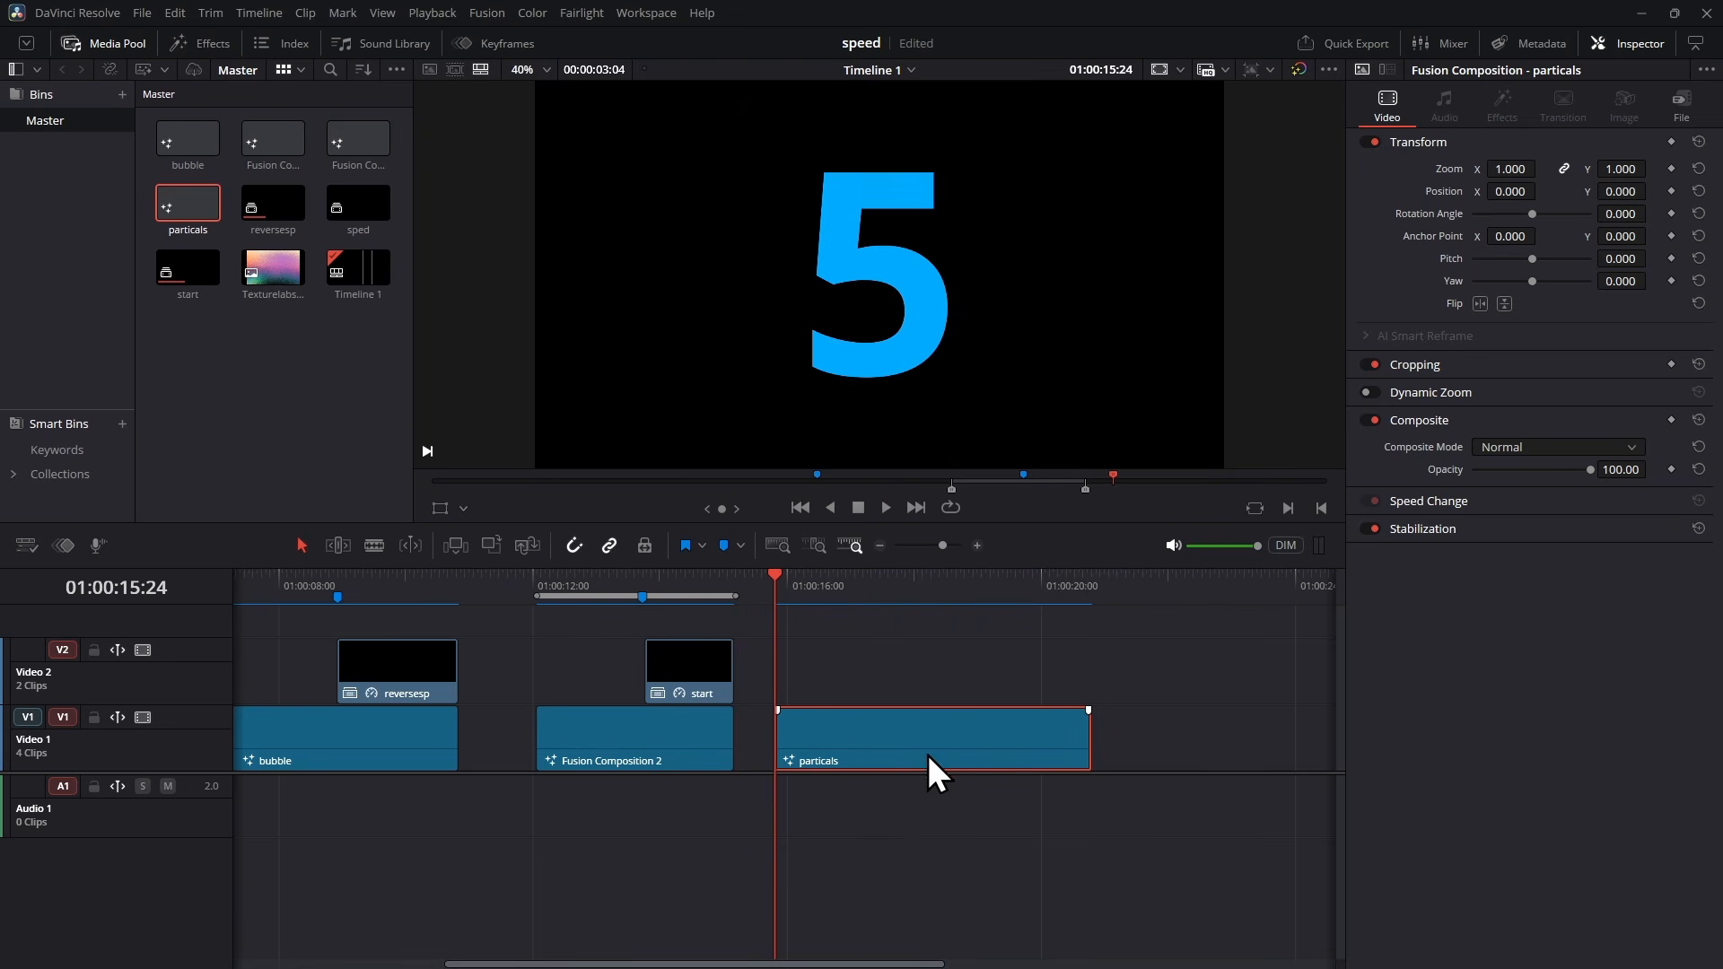
Step: Duplicate the particals clip into the empty space after it on Video 1 and play back the original
scroll(1160, 697, right, 5)
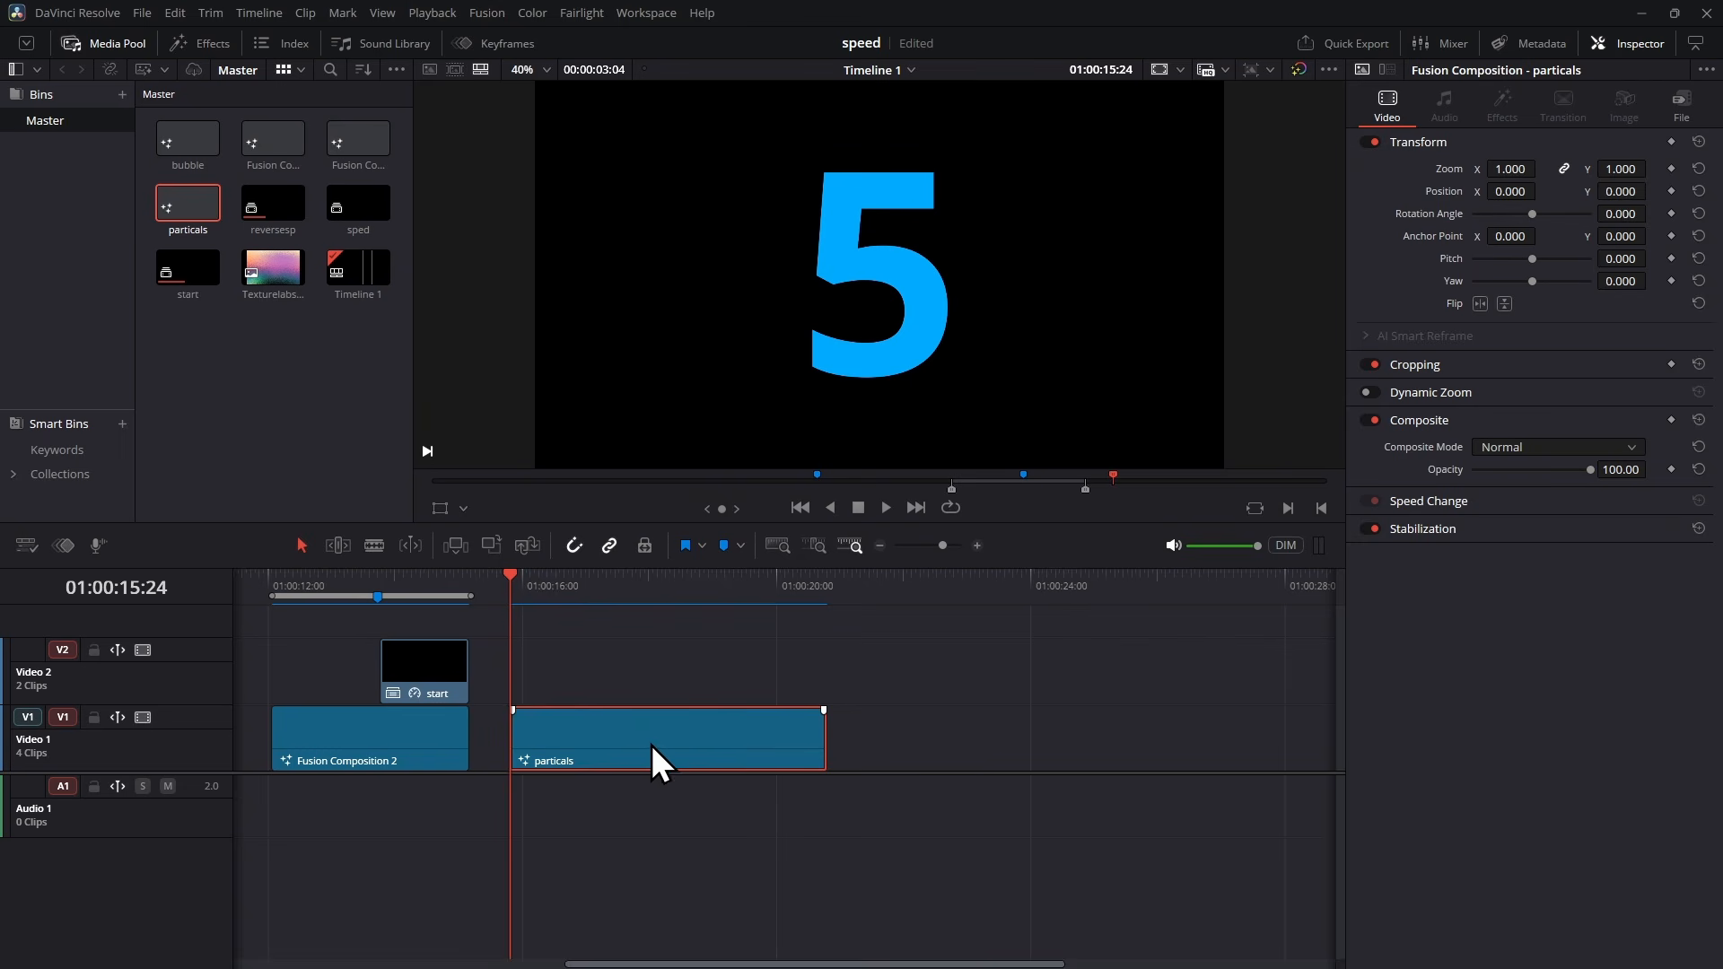
drag(651, 745, 998, 727)
key(space)
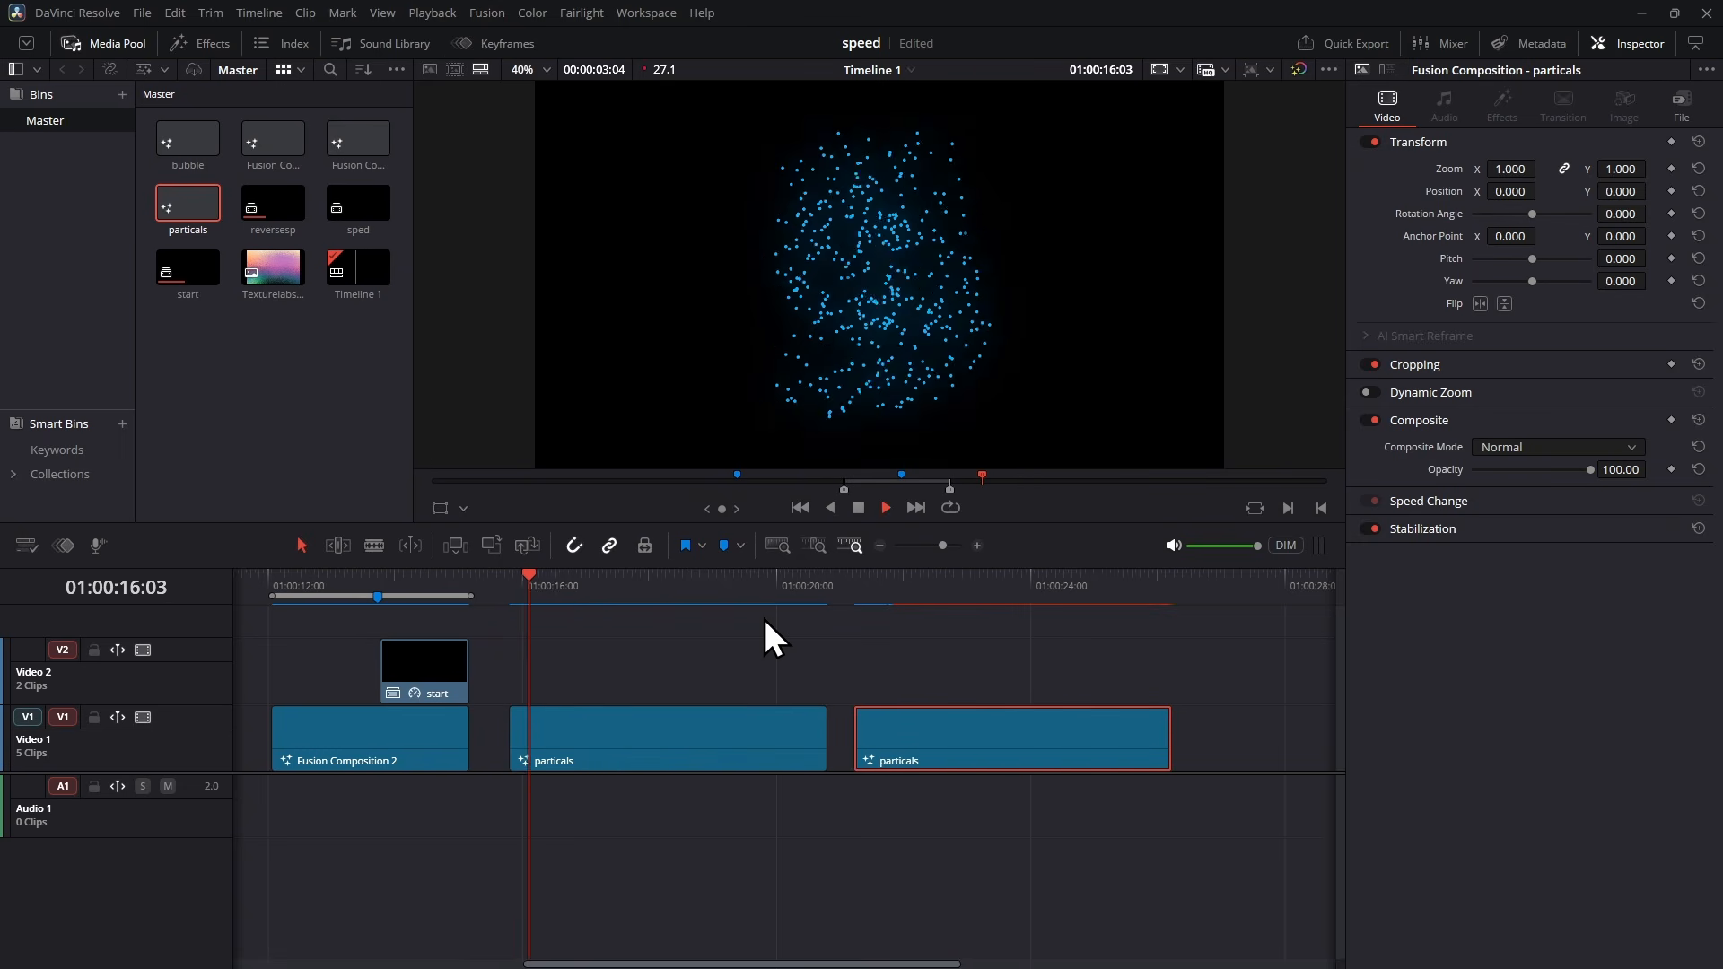
key(space)
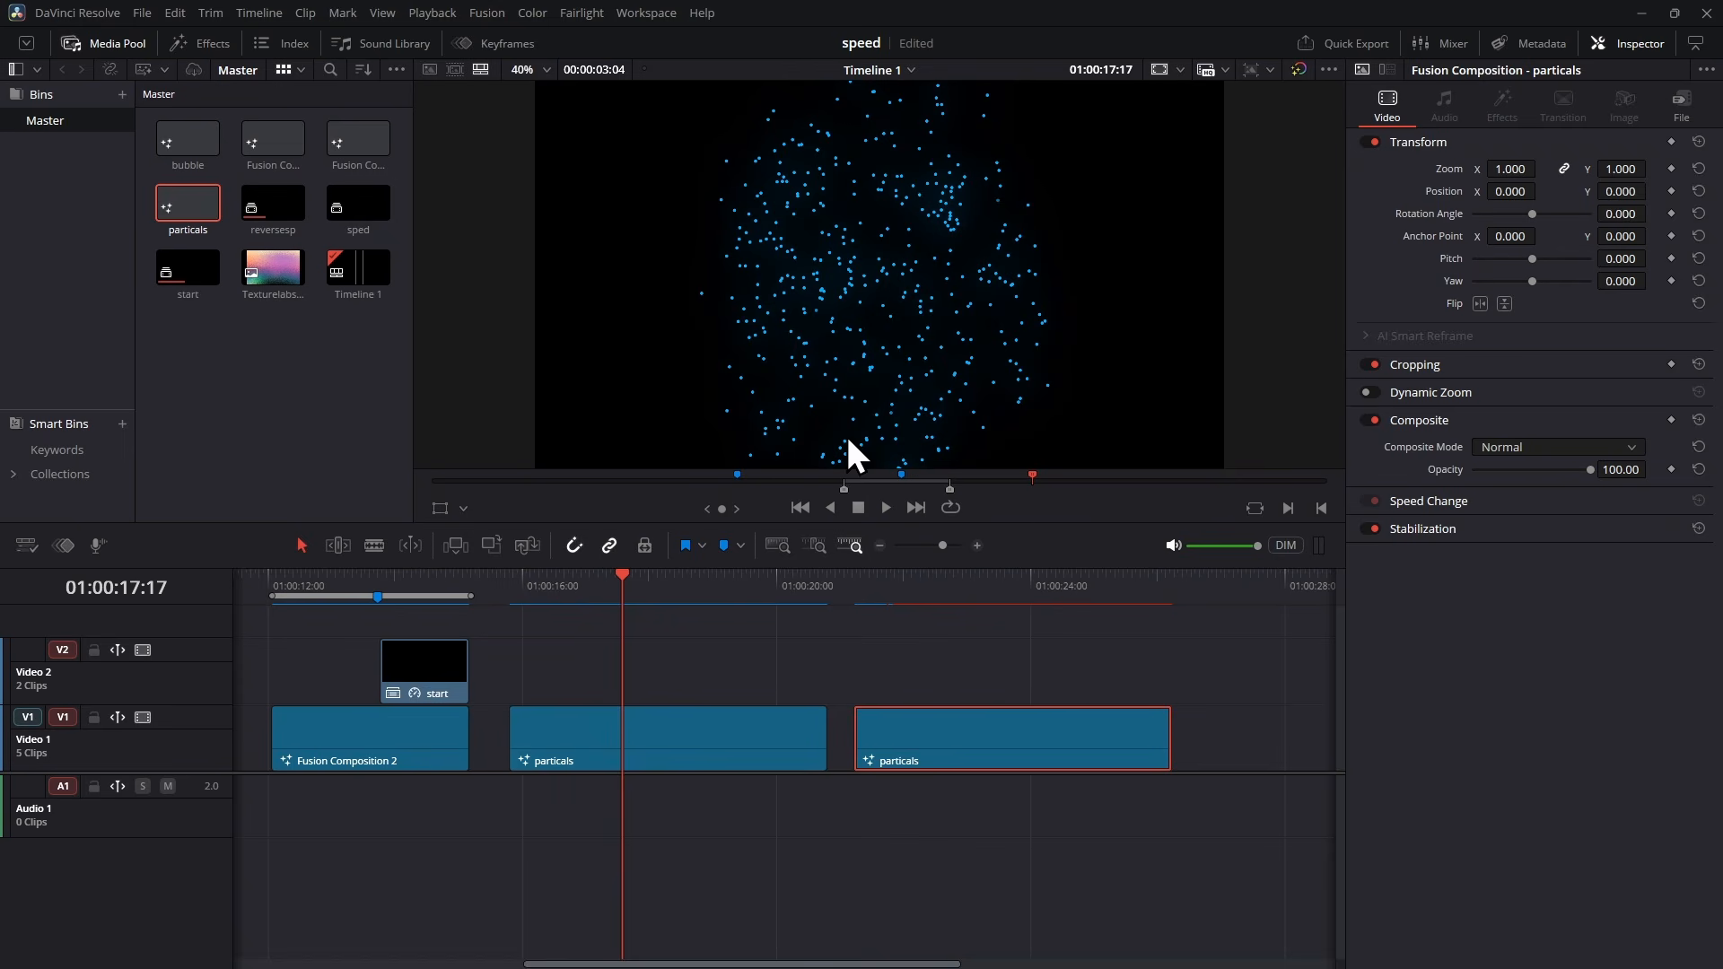
Step: Enlarge the viewer and replay the original particals clip to judge where the particles come to rest
drag(1019, 528, 1020, 642)
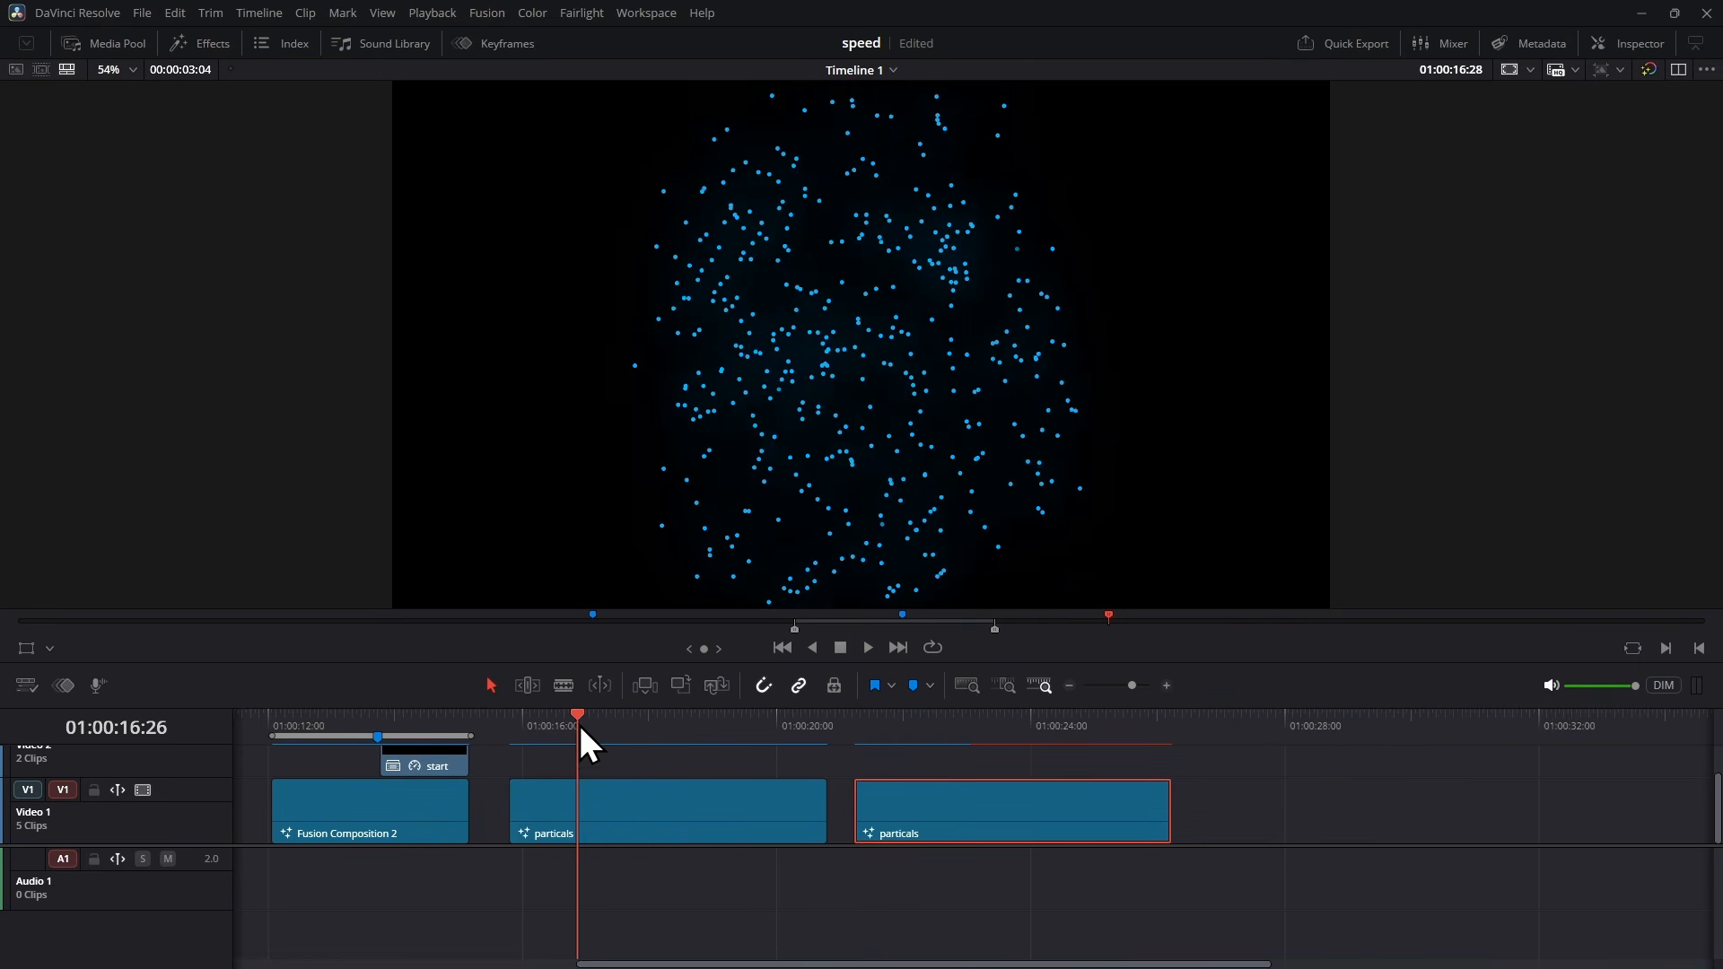
drag(580, 725, 616, 740)
key(space)
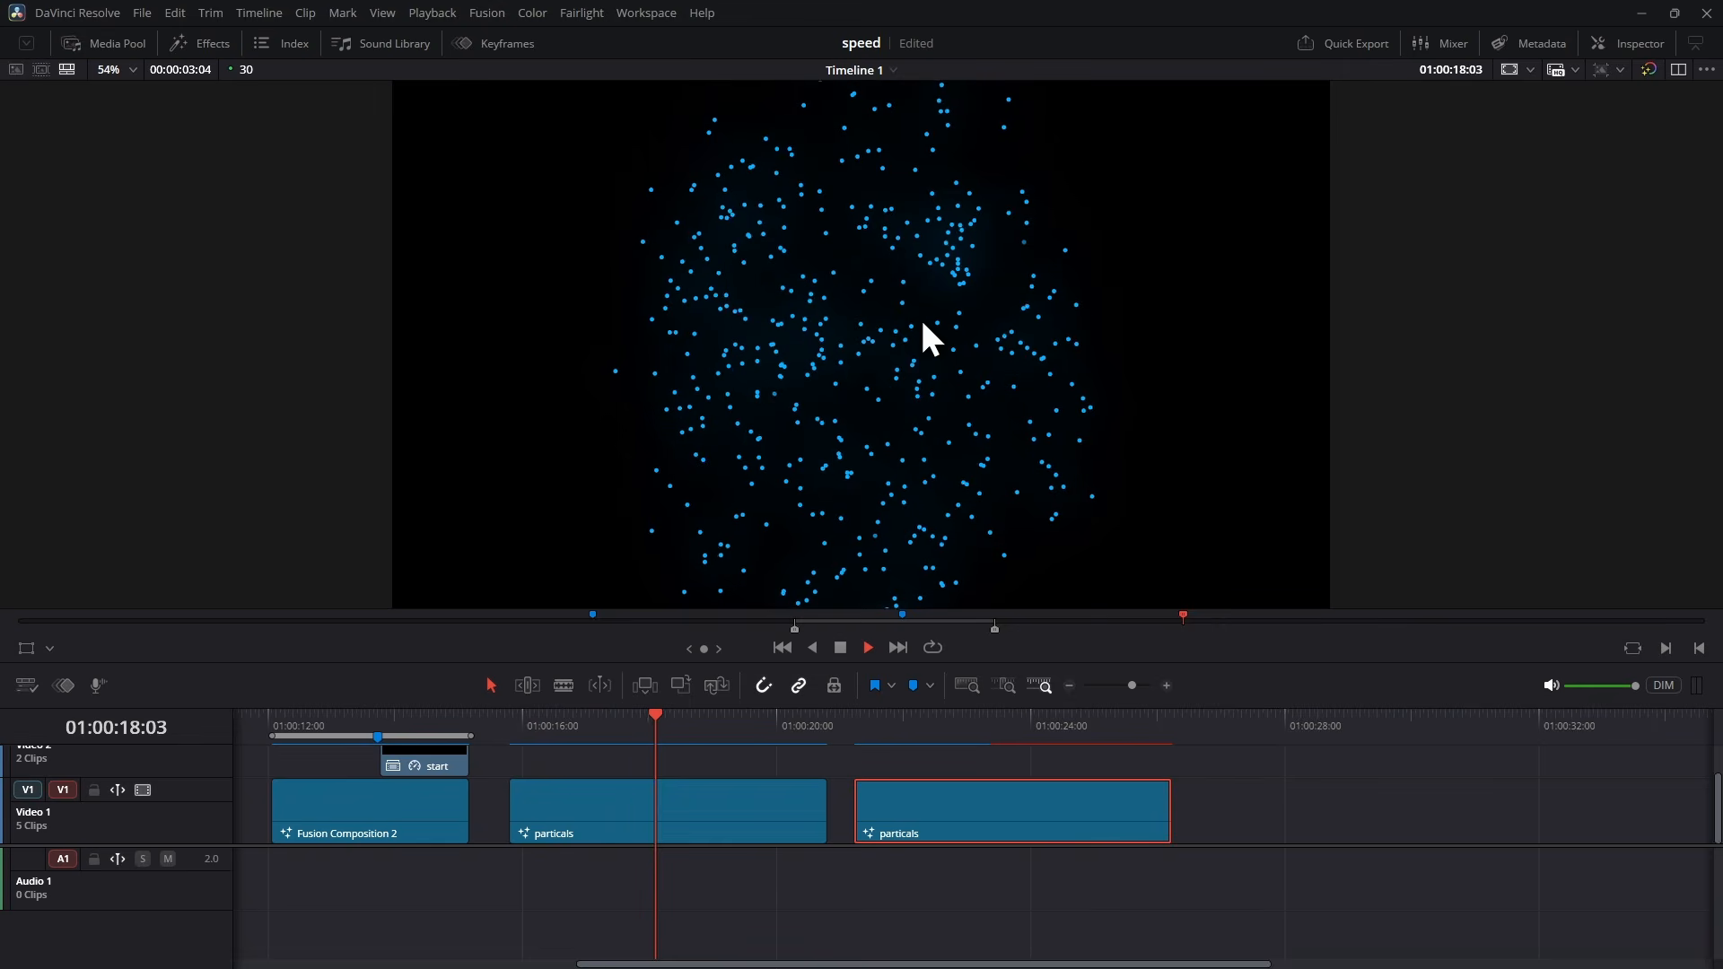
key(space)
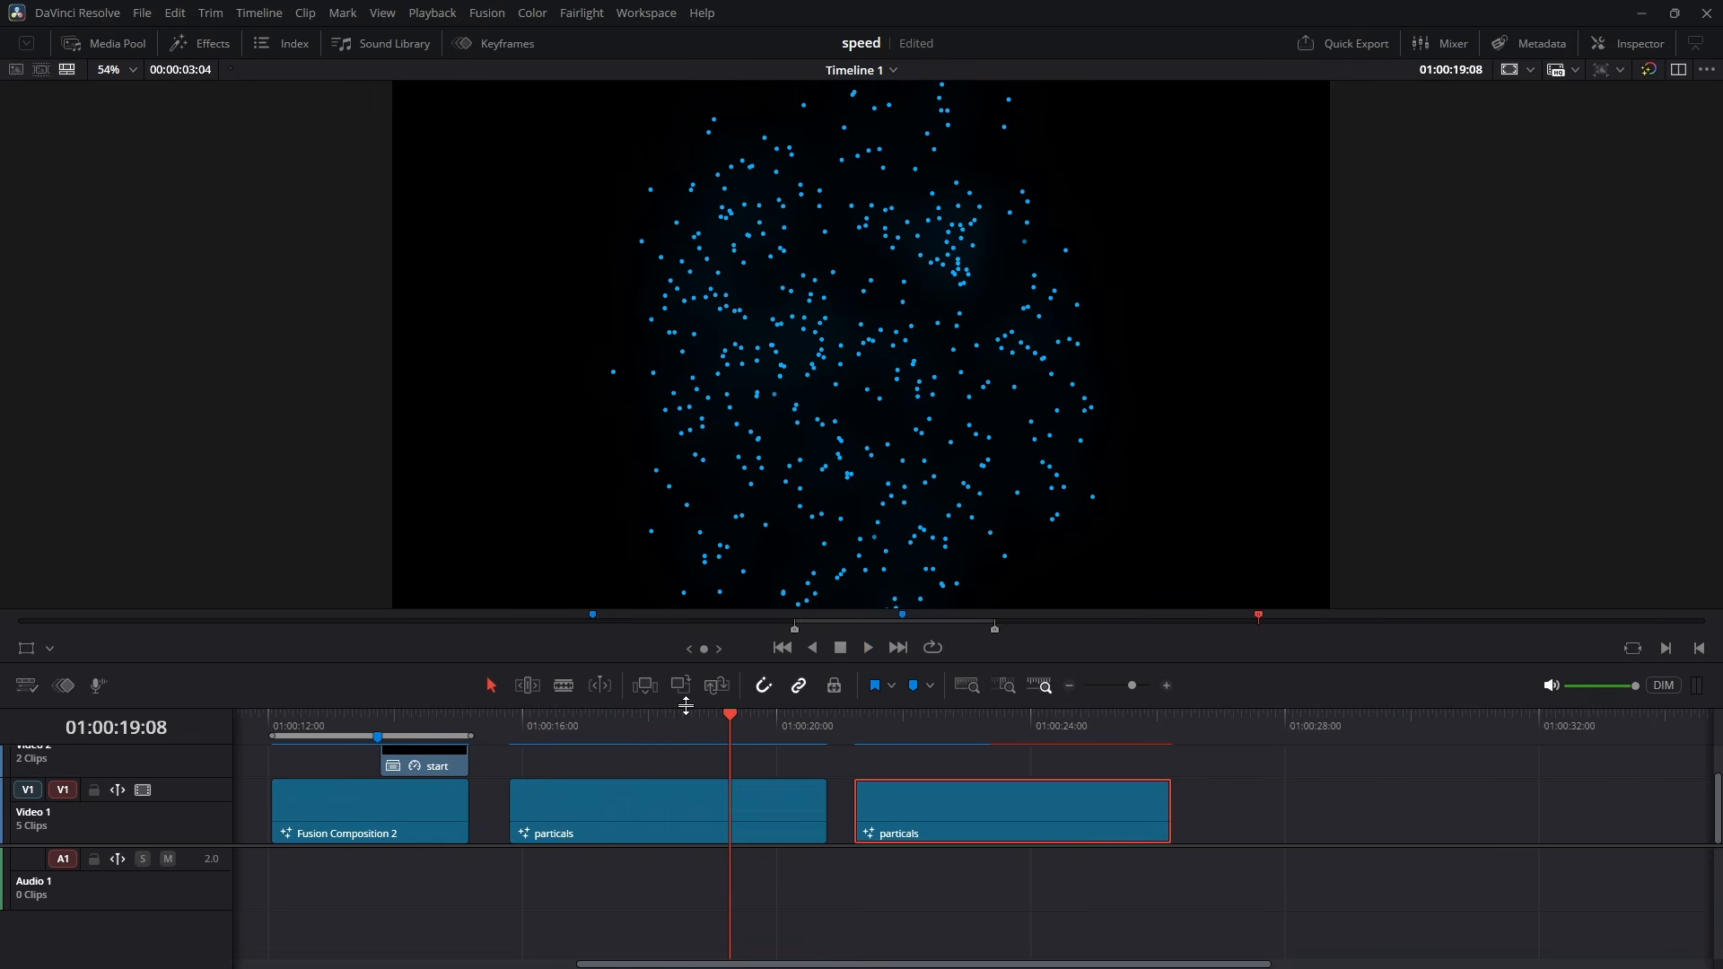
click(626, 719)
drag(627, 722, 572, 723)
key(space)
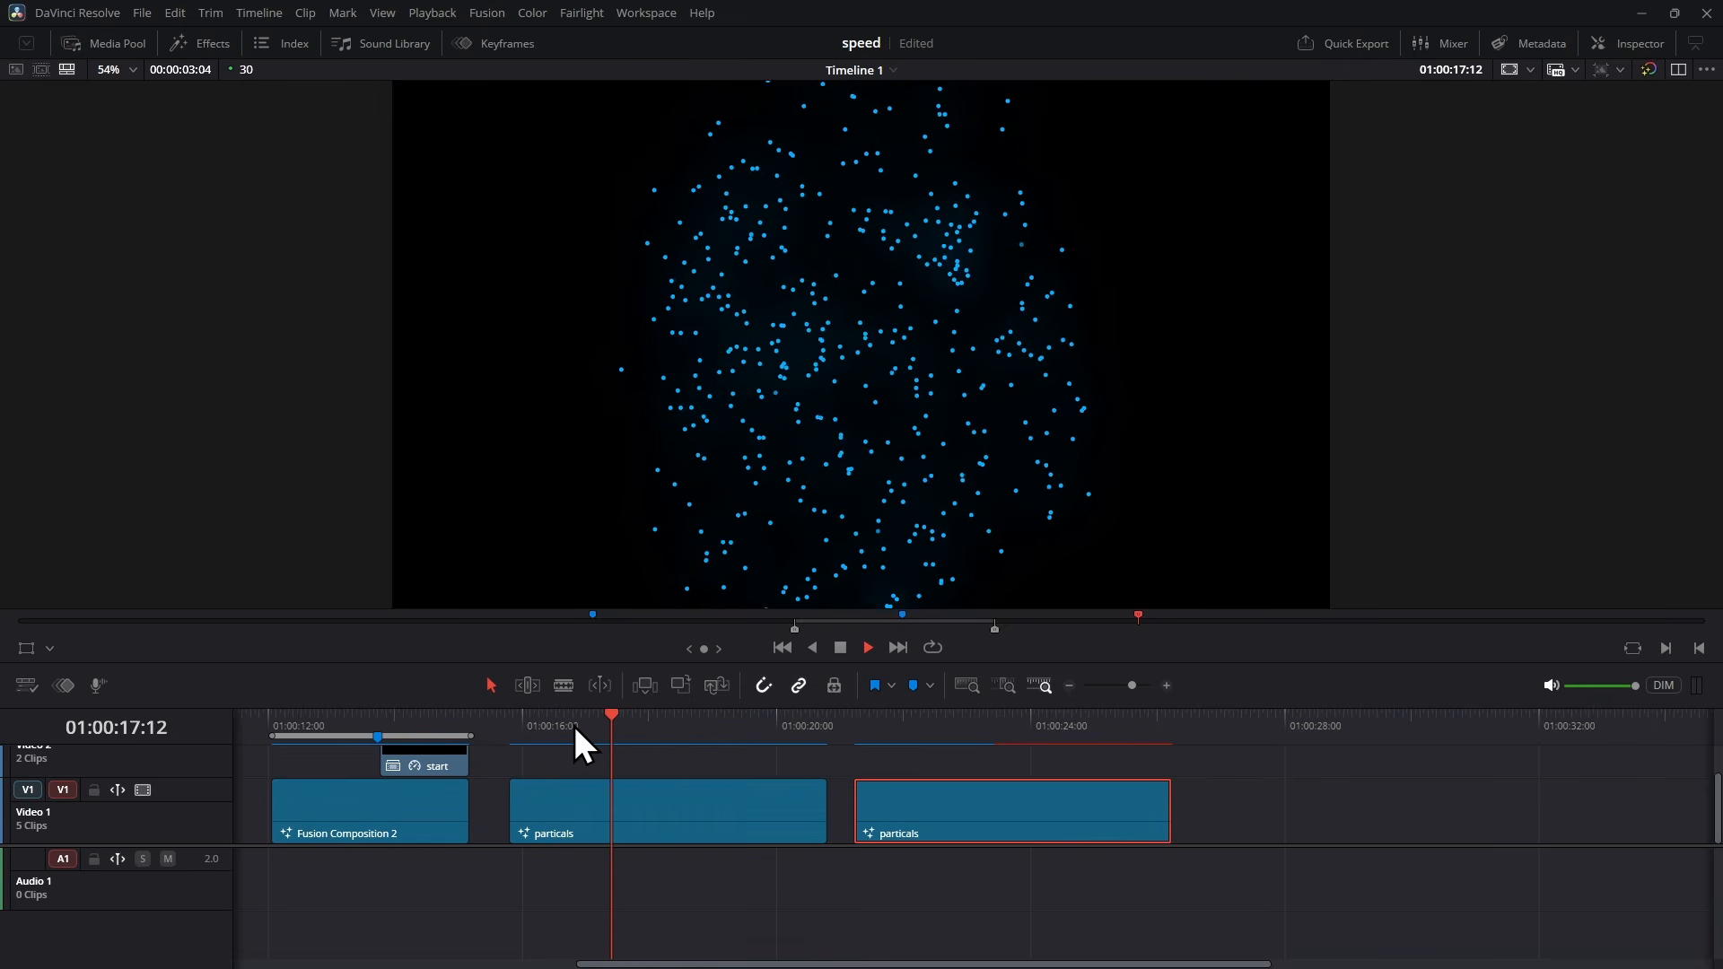
key(space)
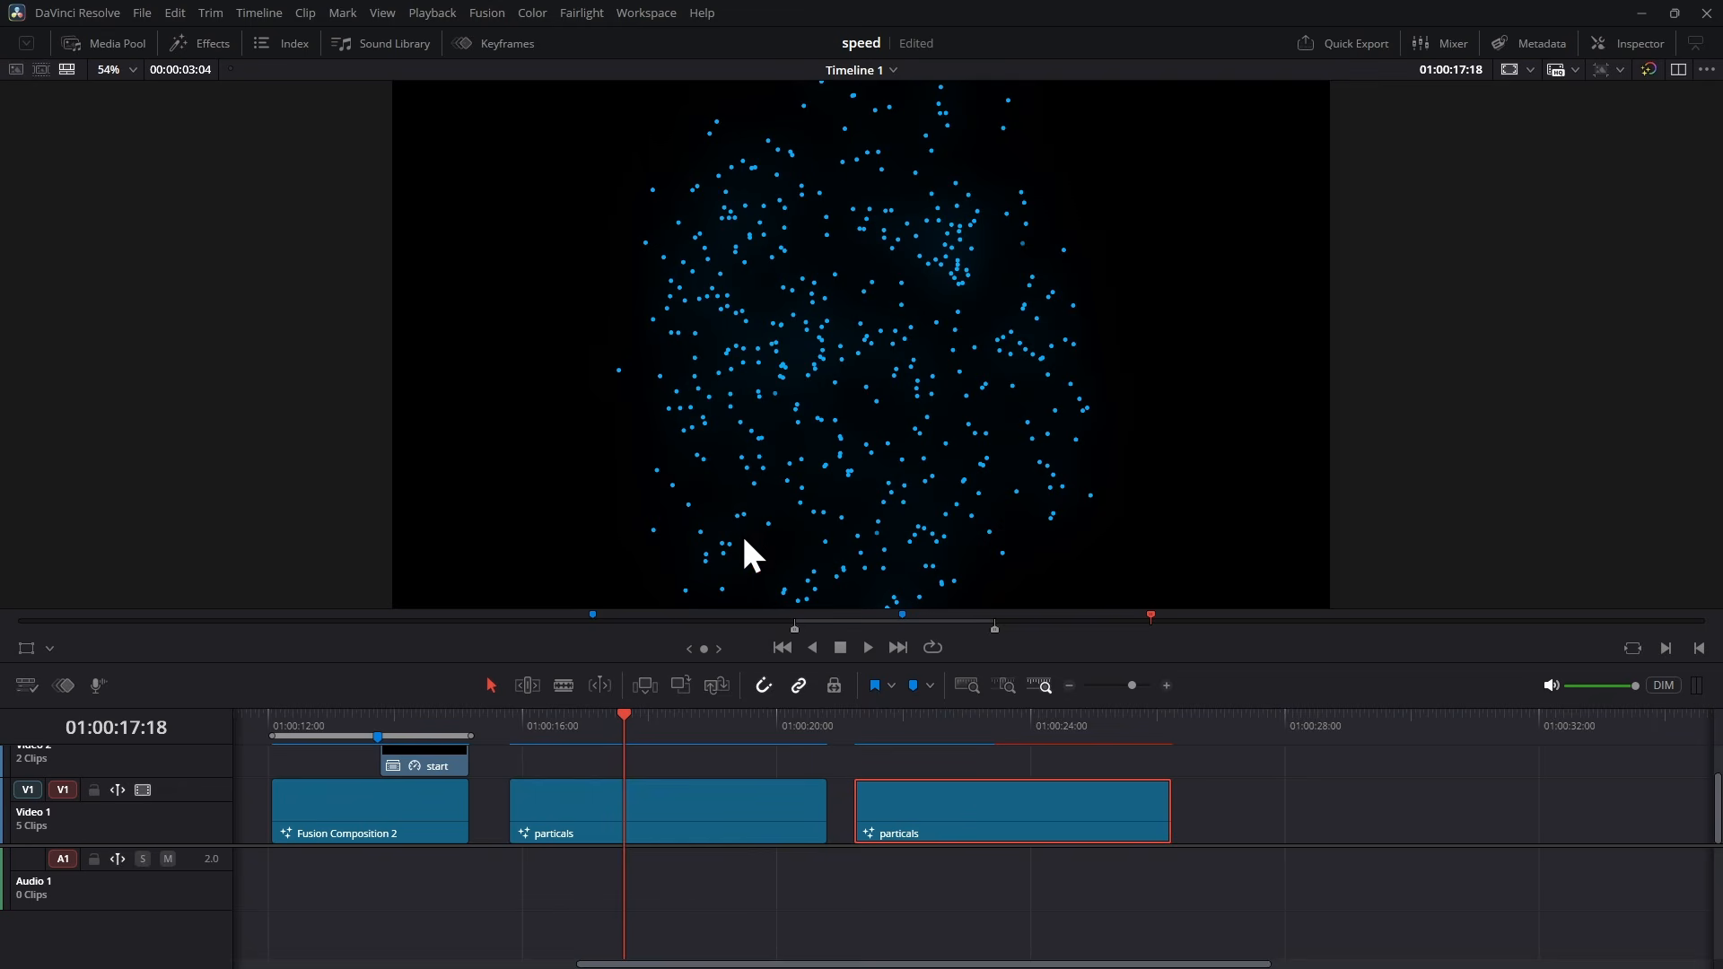
key(space)
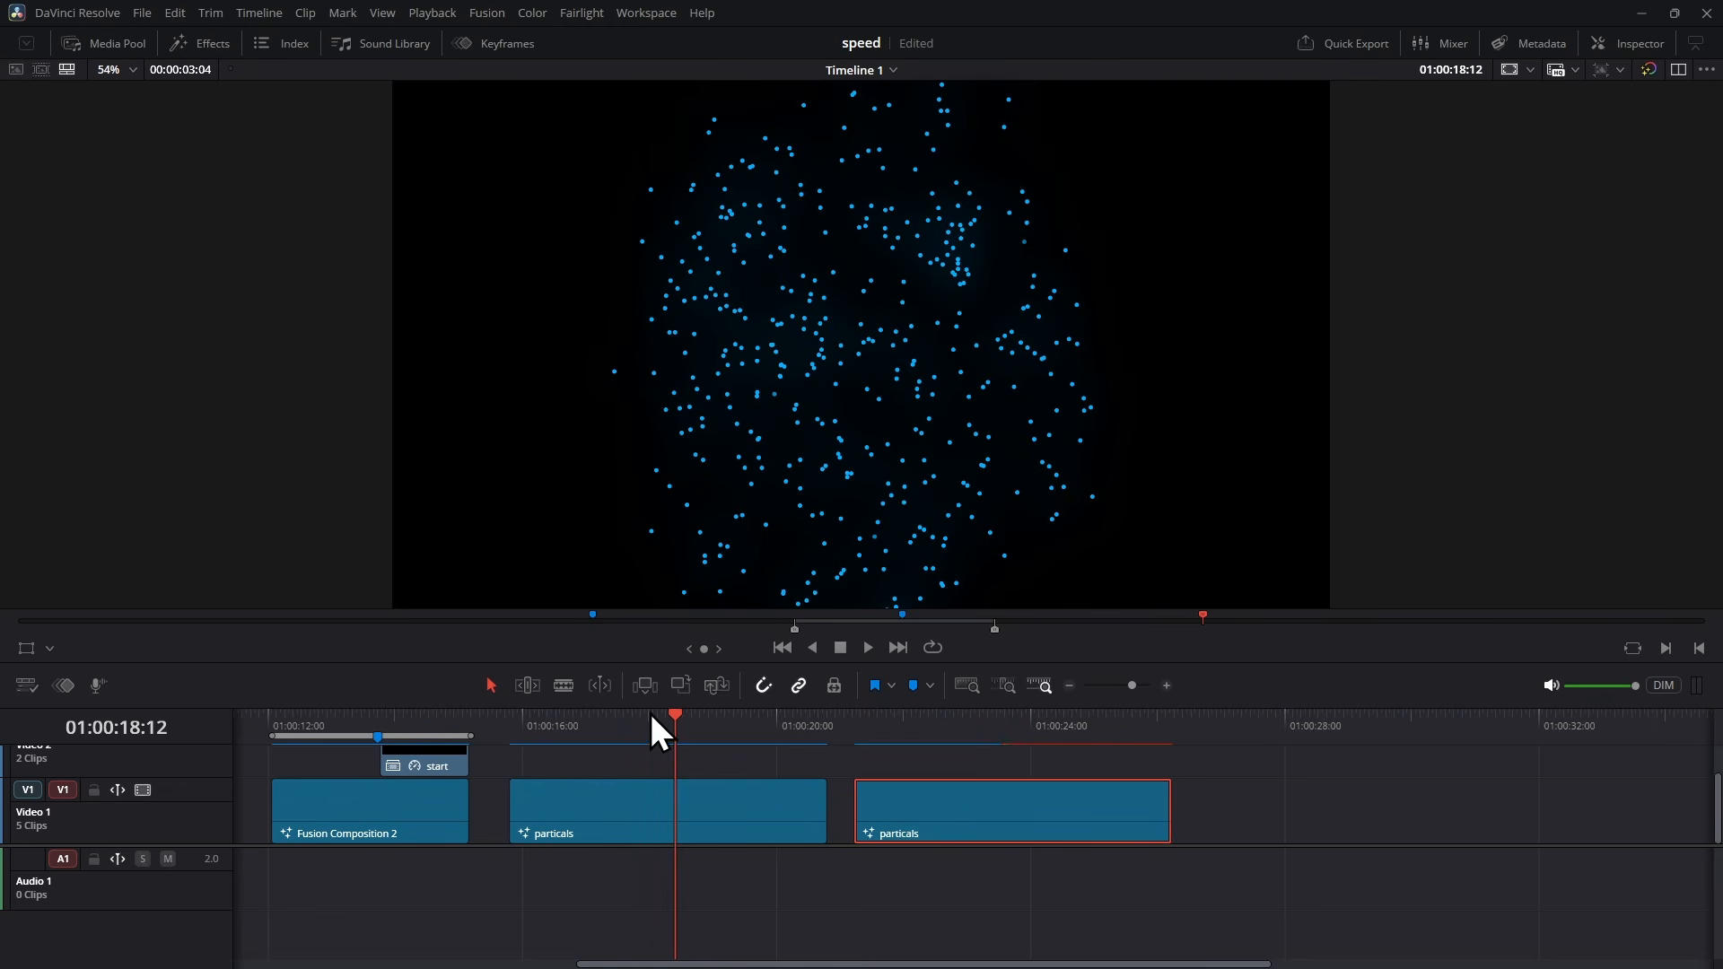
Step: Place a timeline marker at 01:00:18:04, over the original particals clip
click(632, 715)
click(657, 718)
click(913, 685)
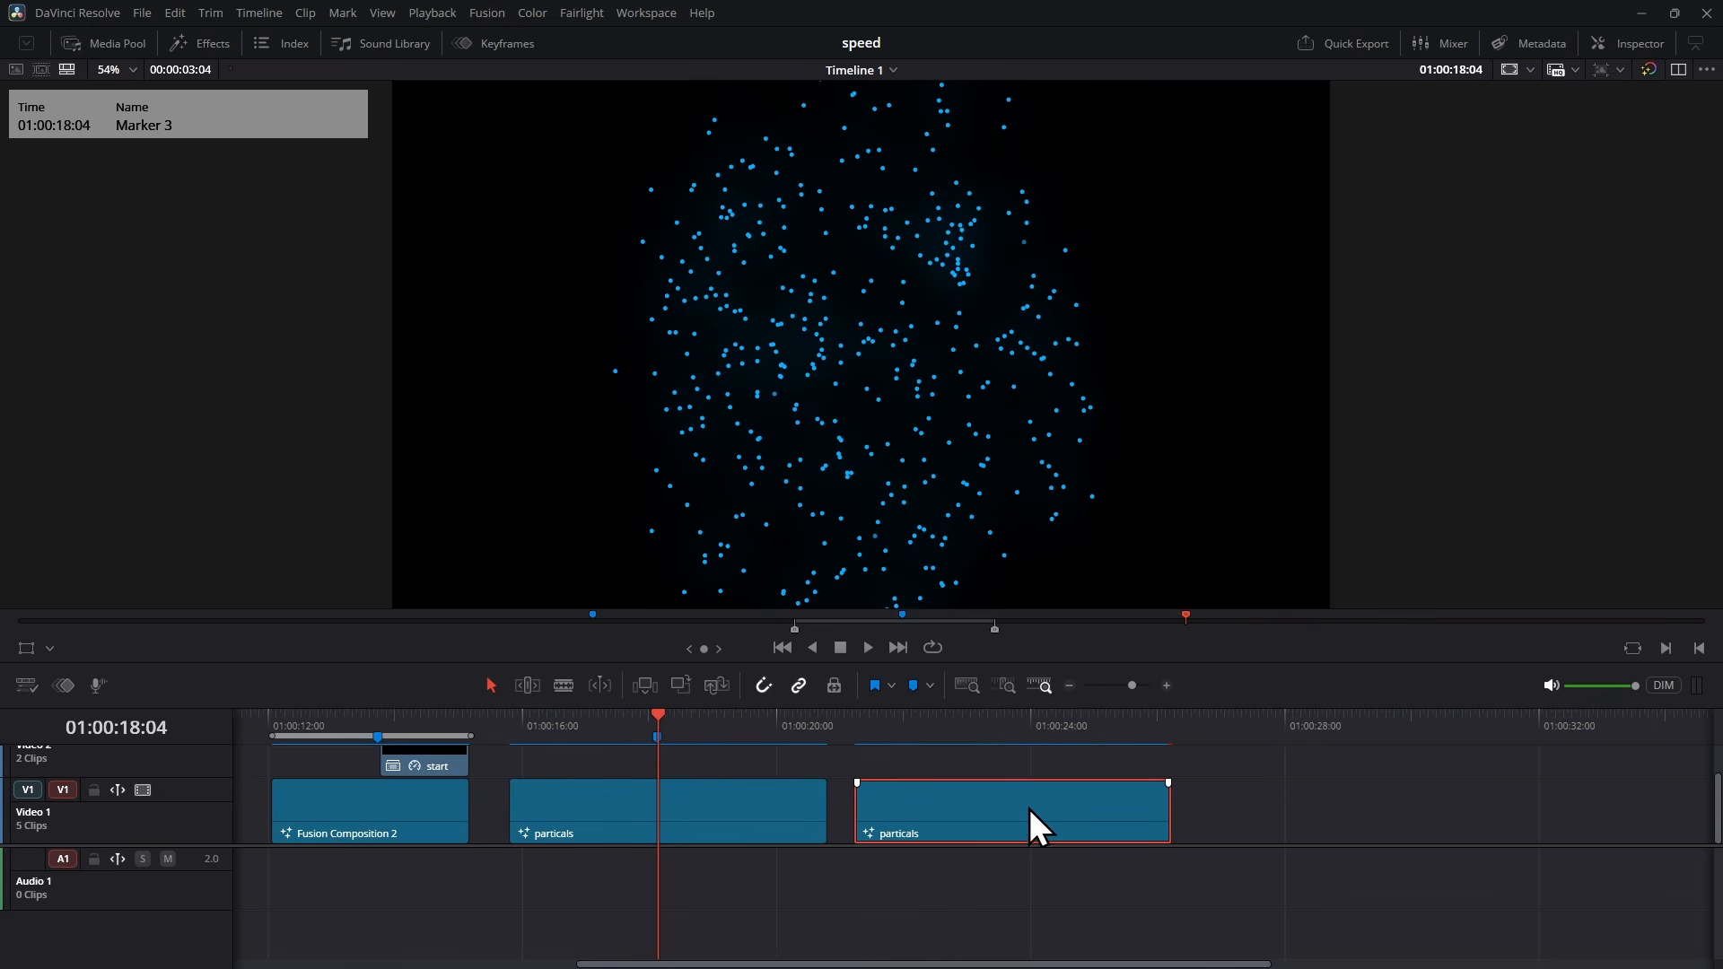
Step: Convert the duplicated particals clip into a compound clip named part and move it to Video 2, starting at the 01:00:18:04 marker
right_click(993, 803)
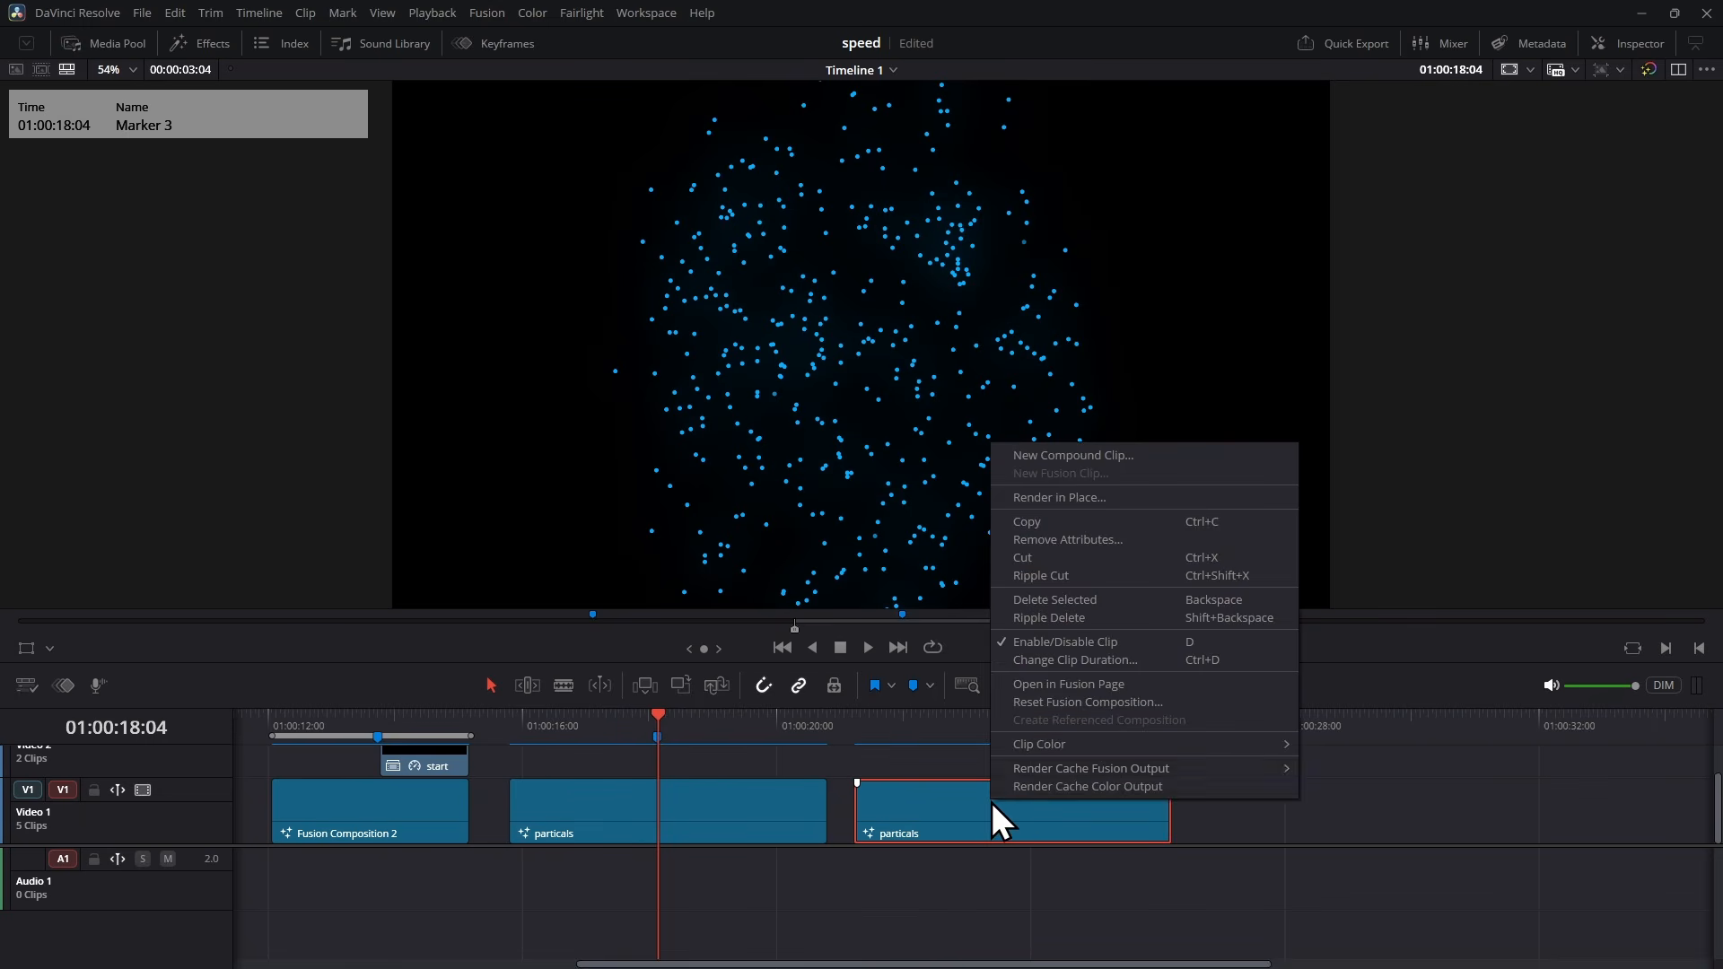
click(1122, 460)
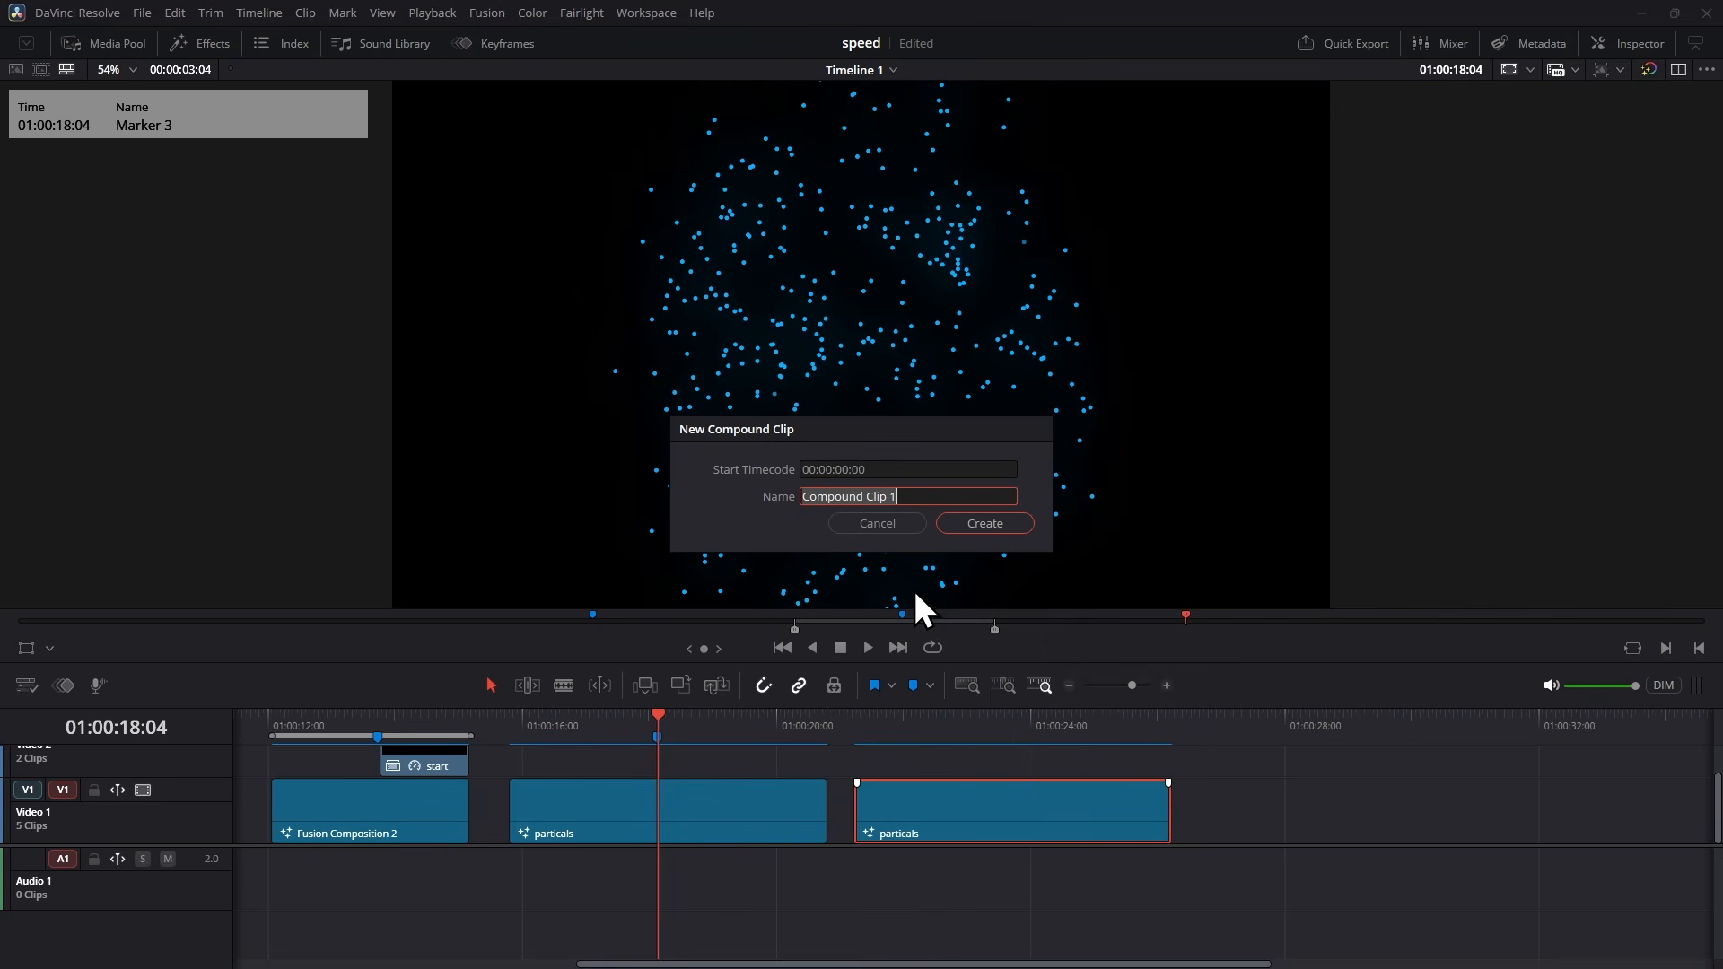
text(part)
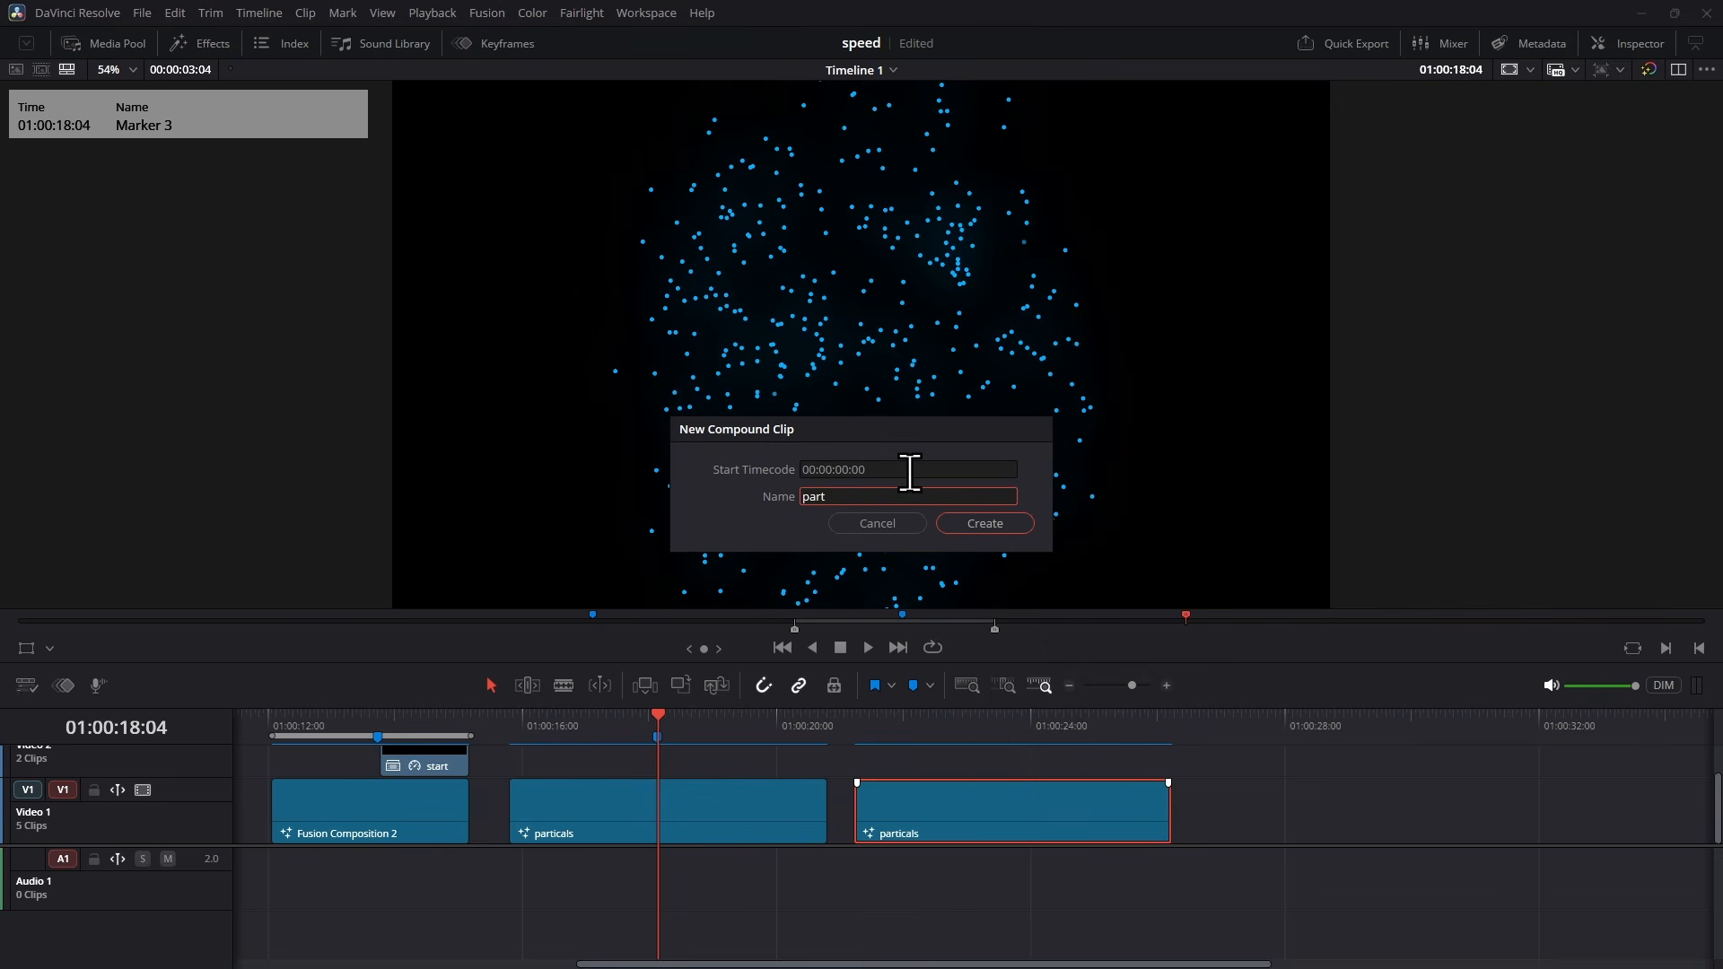
click(1004, 524)
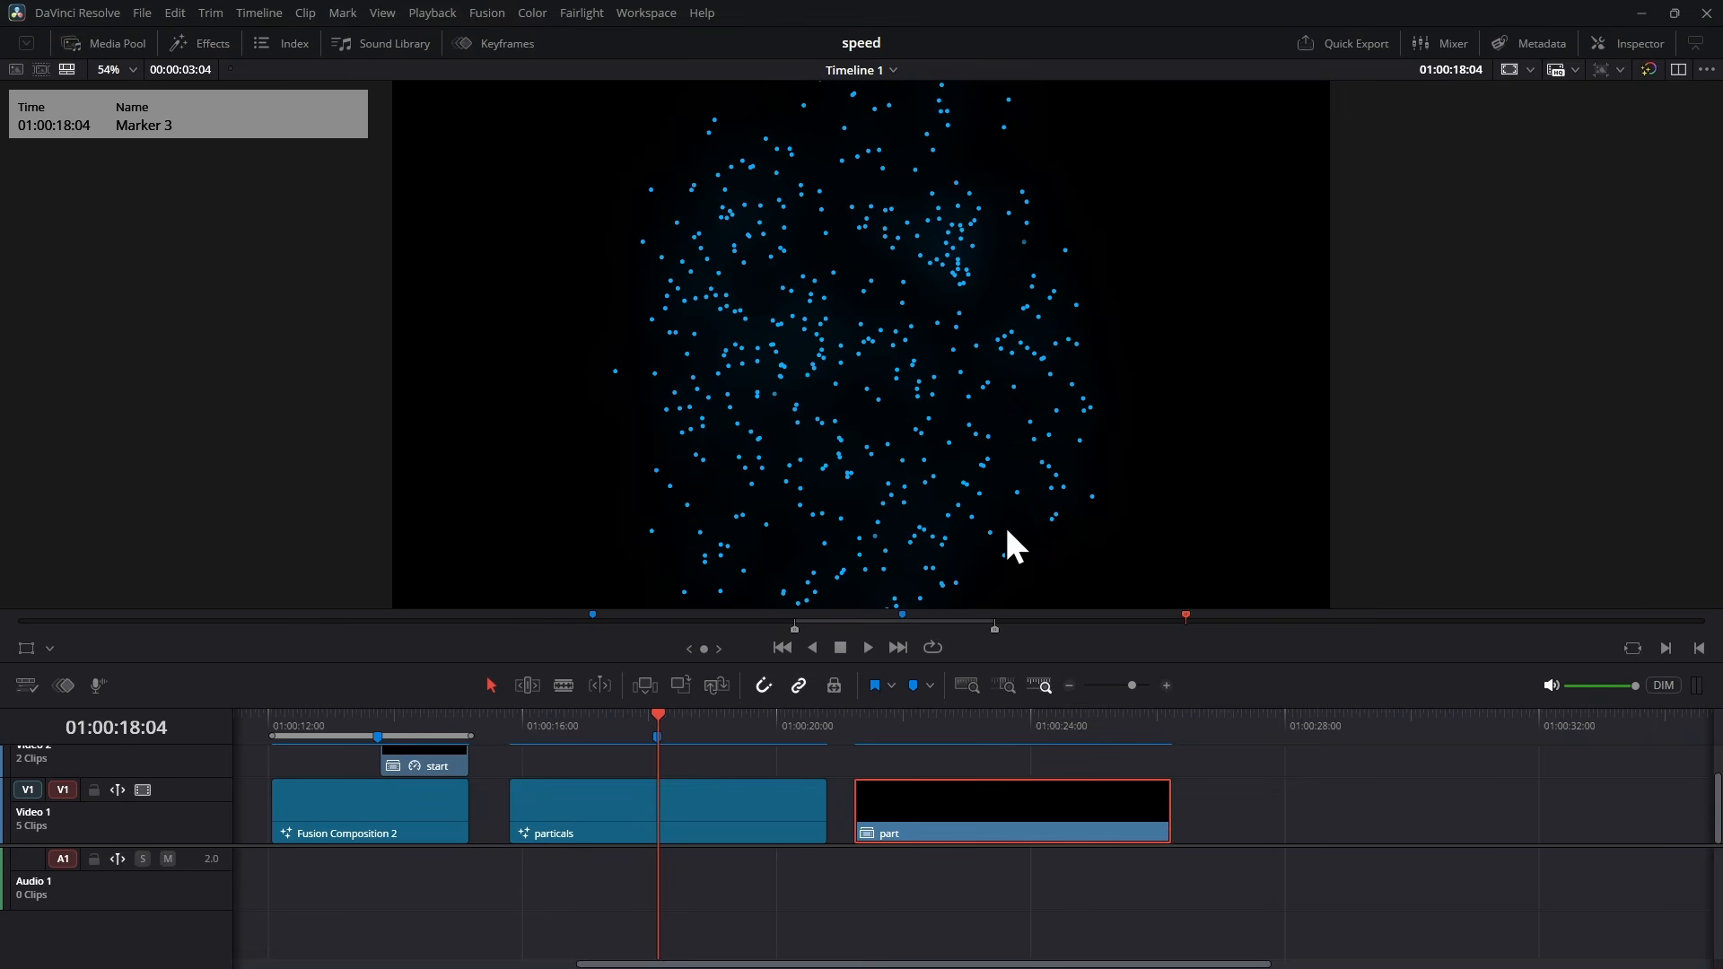
drag(1017, 665, 1015, 548)
drag(991, 743, 790, 661)
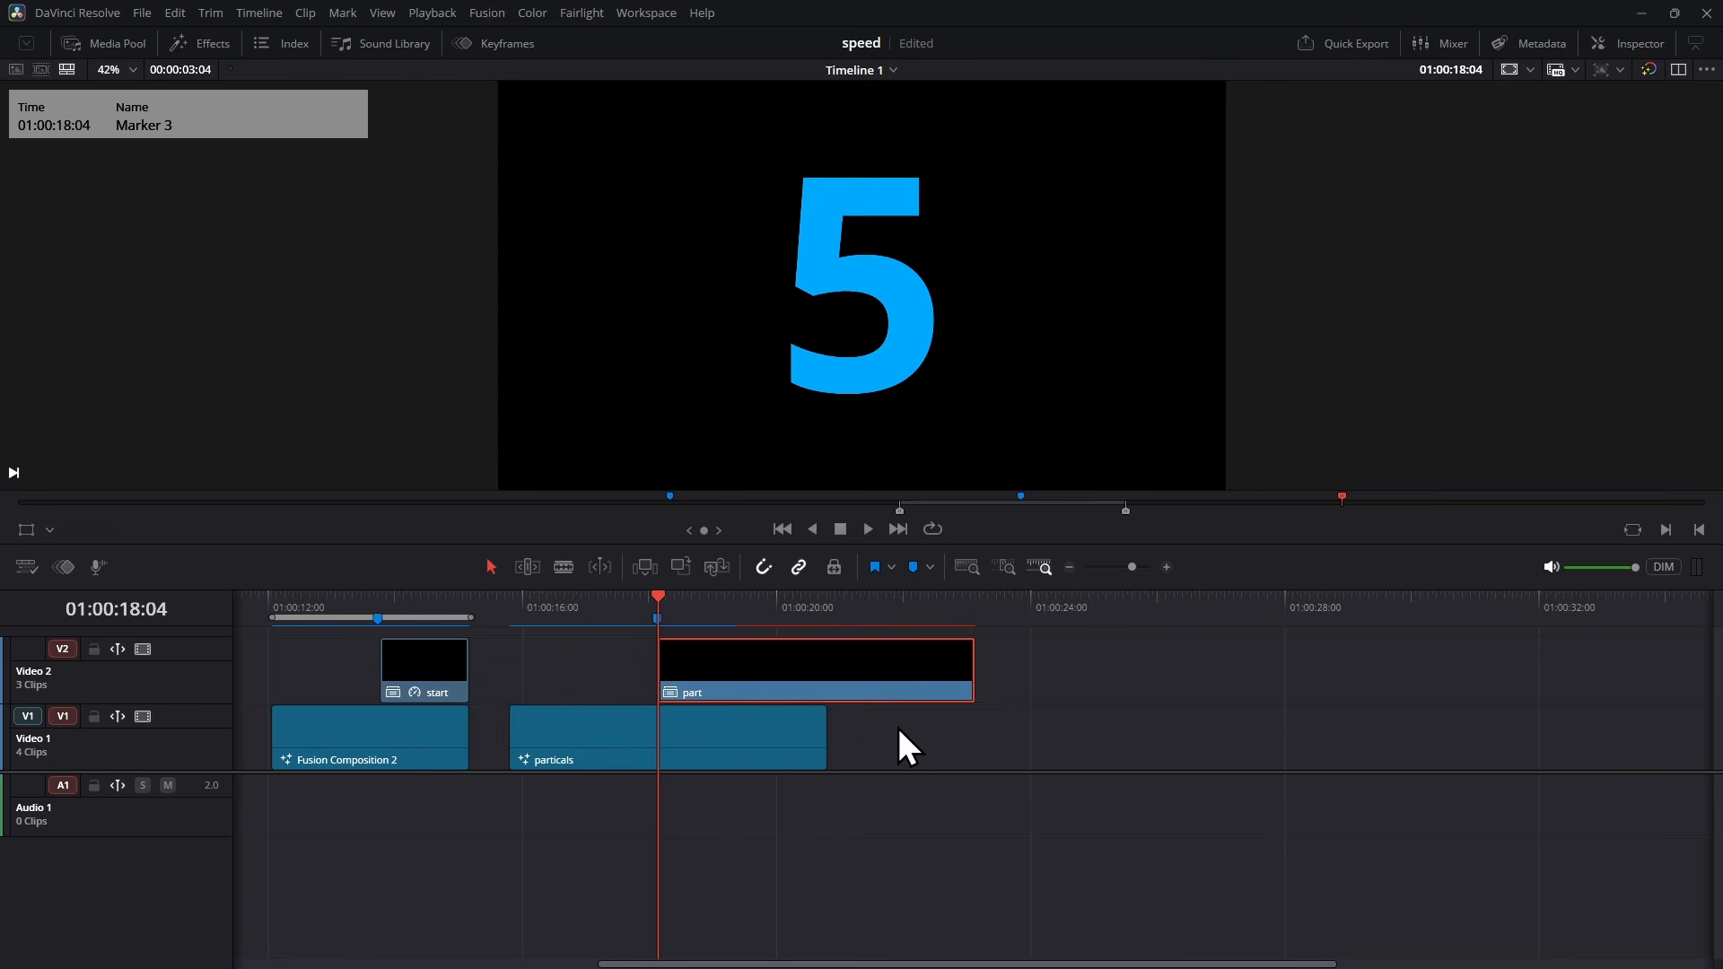
Step: Apply Reverse Speed to the part compound clip
right_click(806, 661)
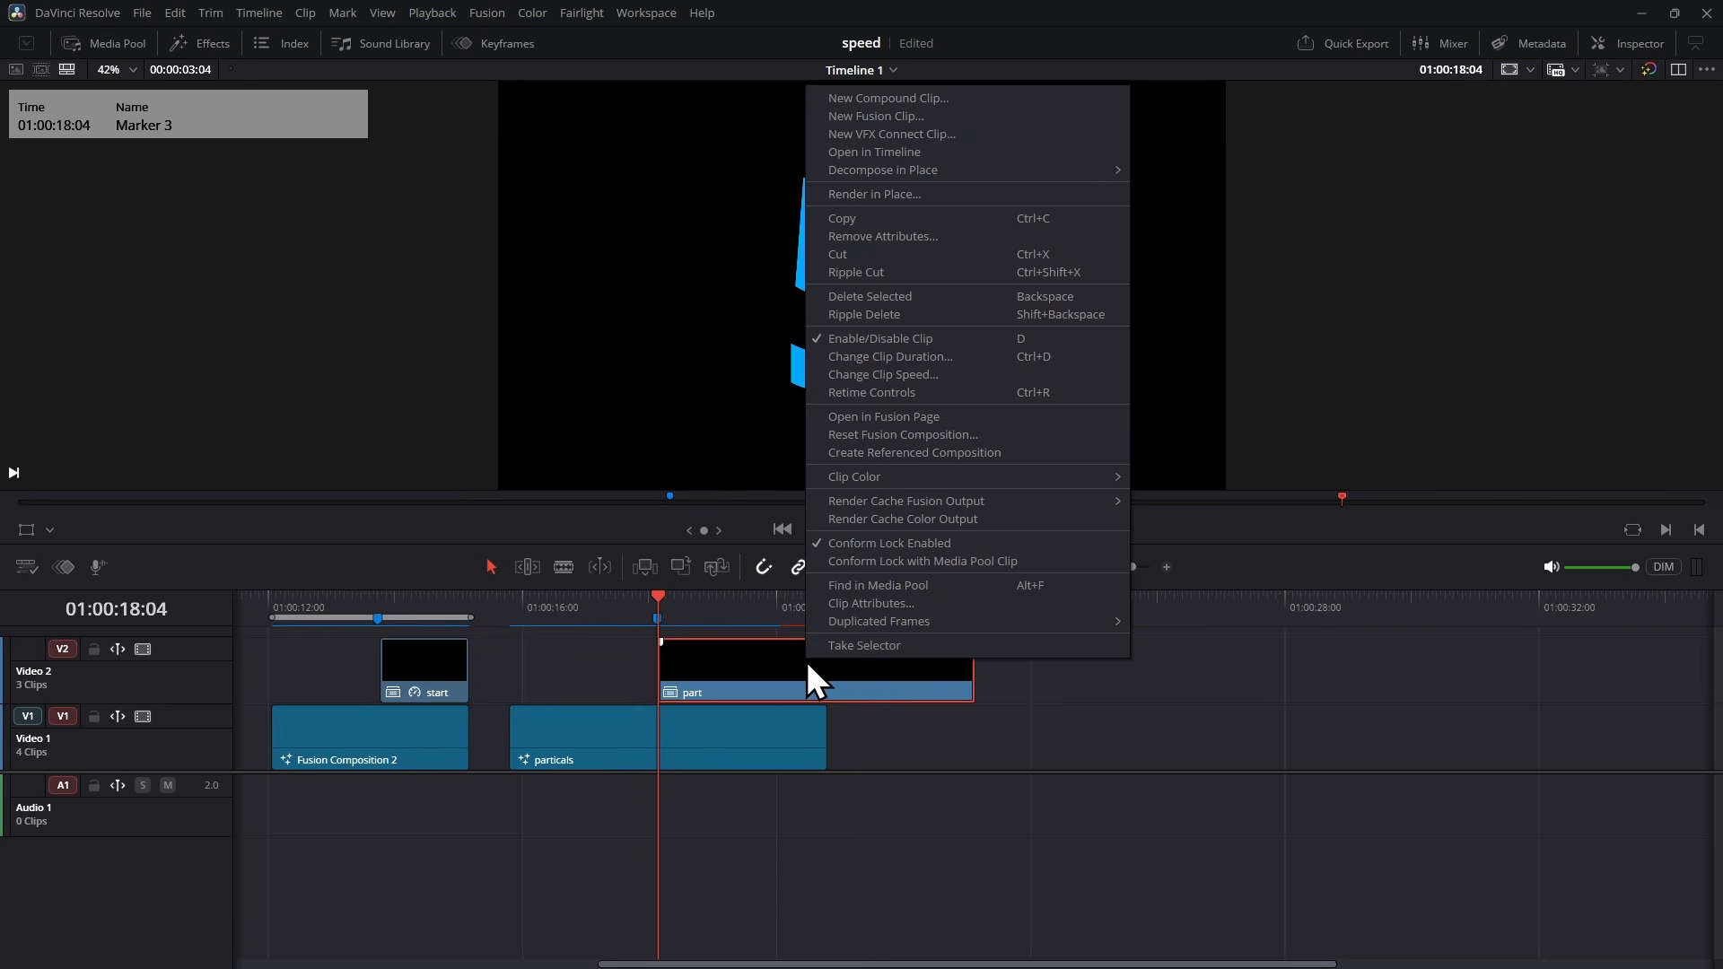
click(901, 377)
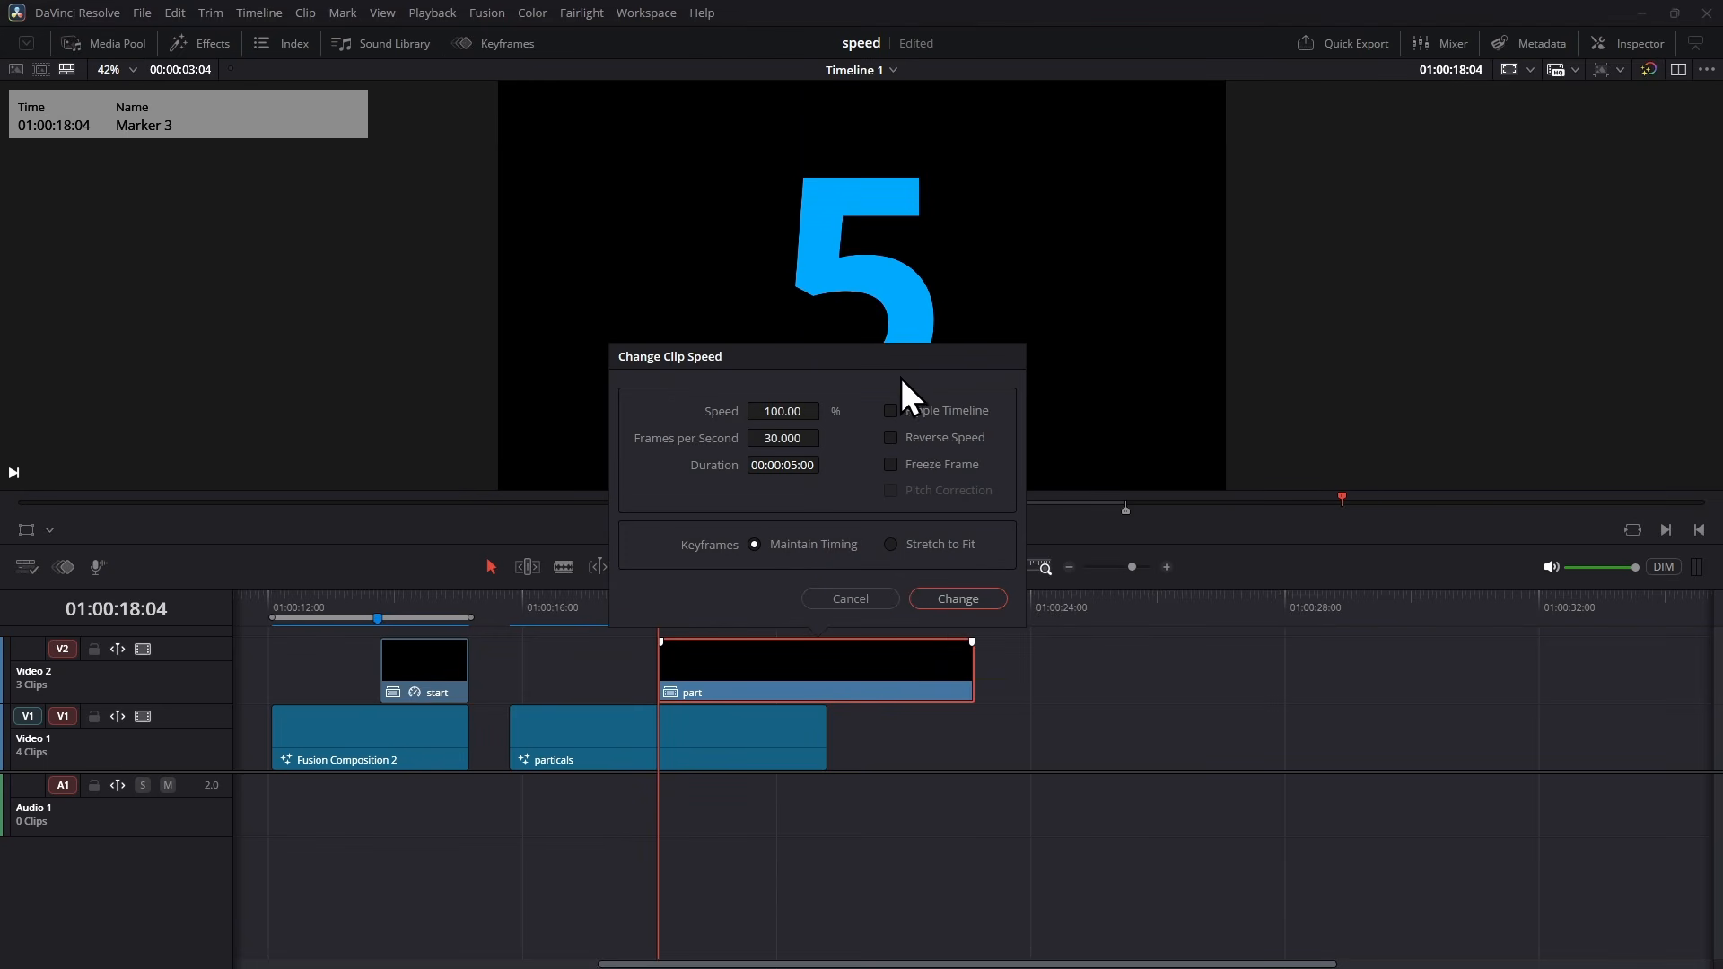
click(912, 438)
click(971, 599)
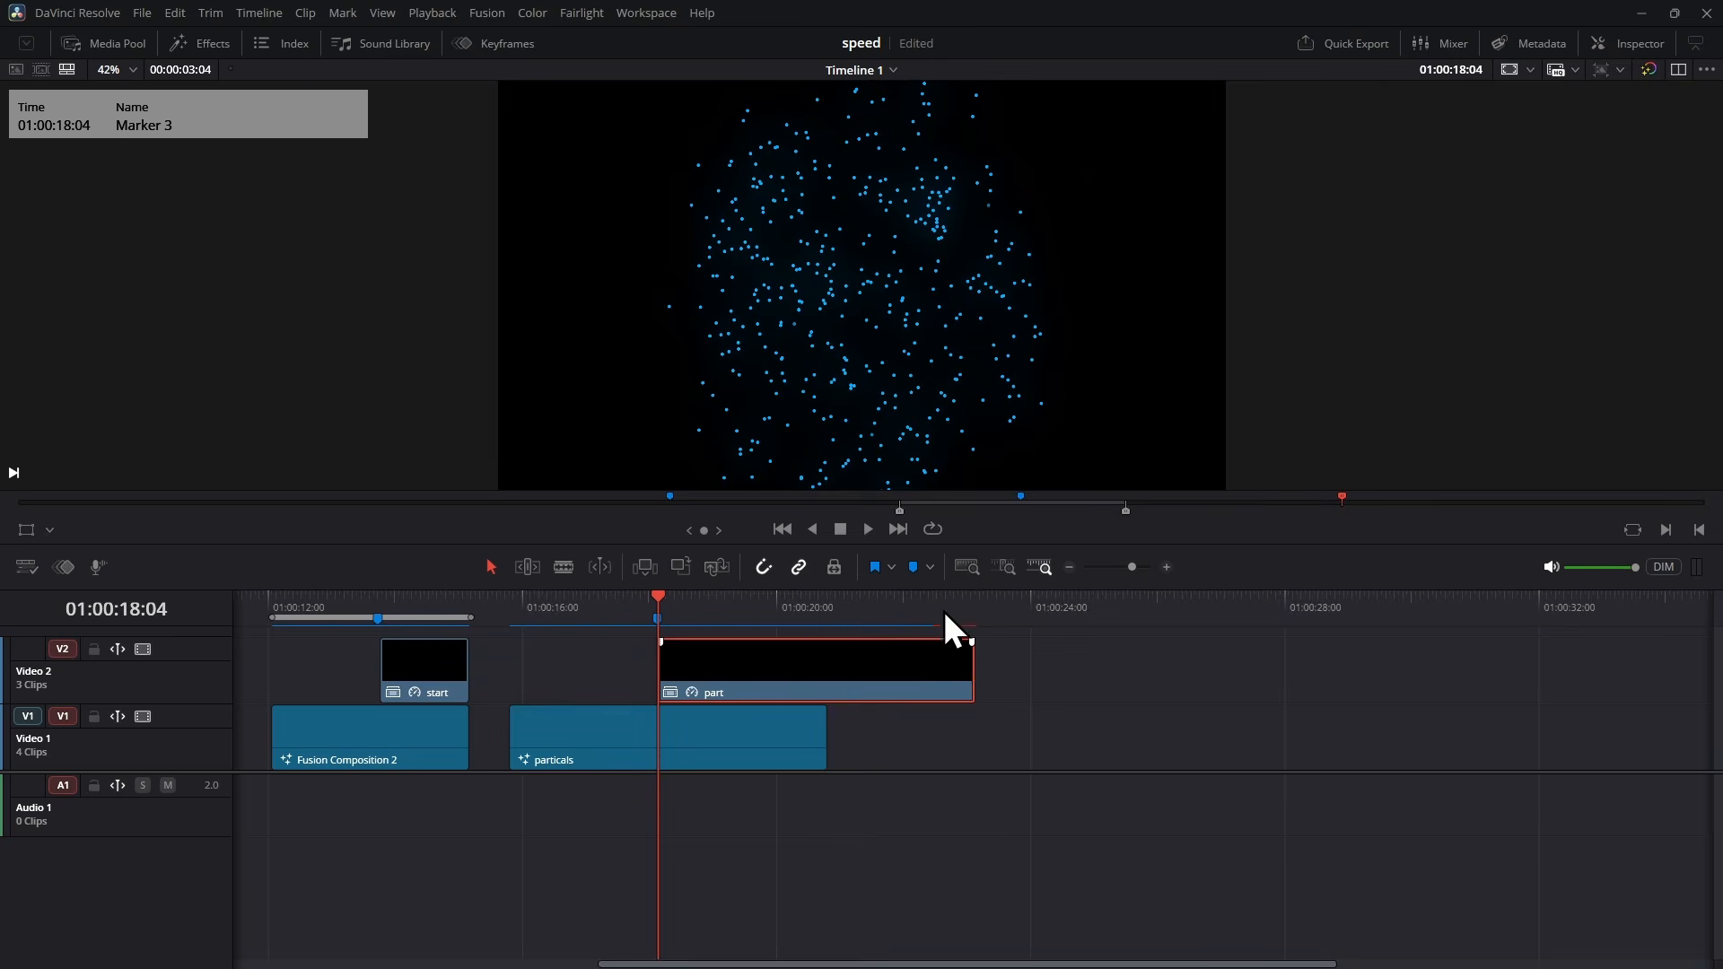
Step: Play back the reversed part clip and park the playhead at 01:00:20:24, where the particals clip ends
key(space)
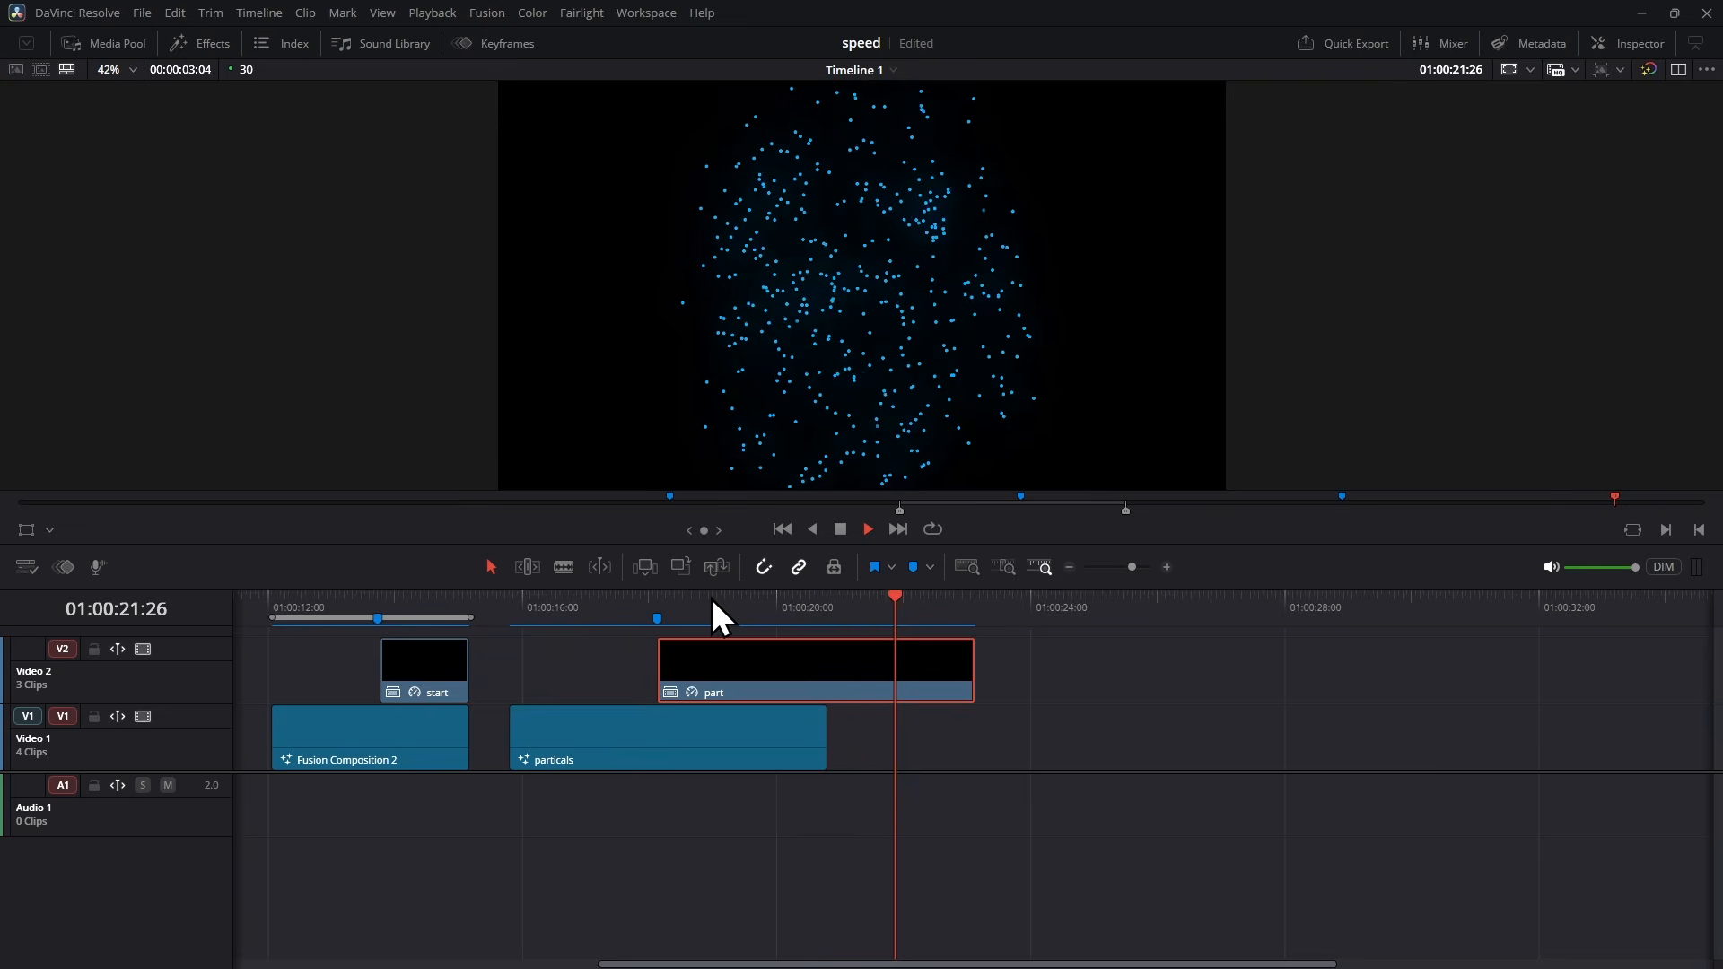
click(831, 607)
key(space)
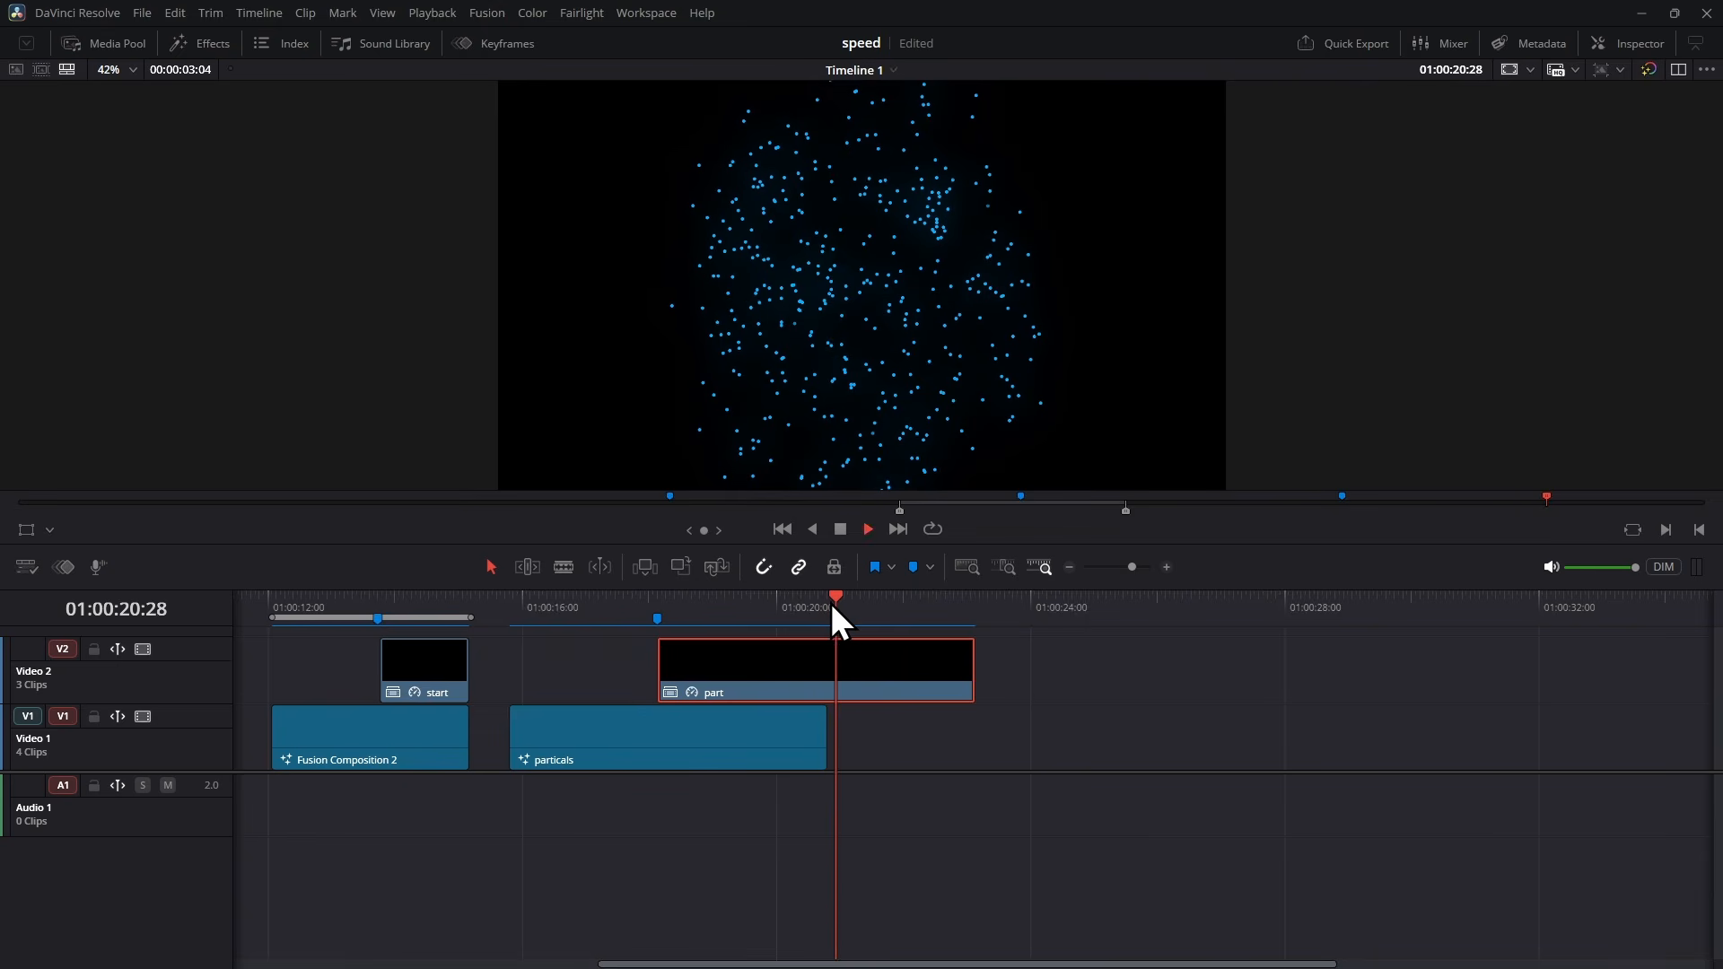
click(831, 607)
key(space)
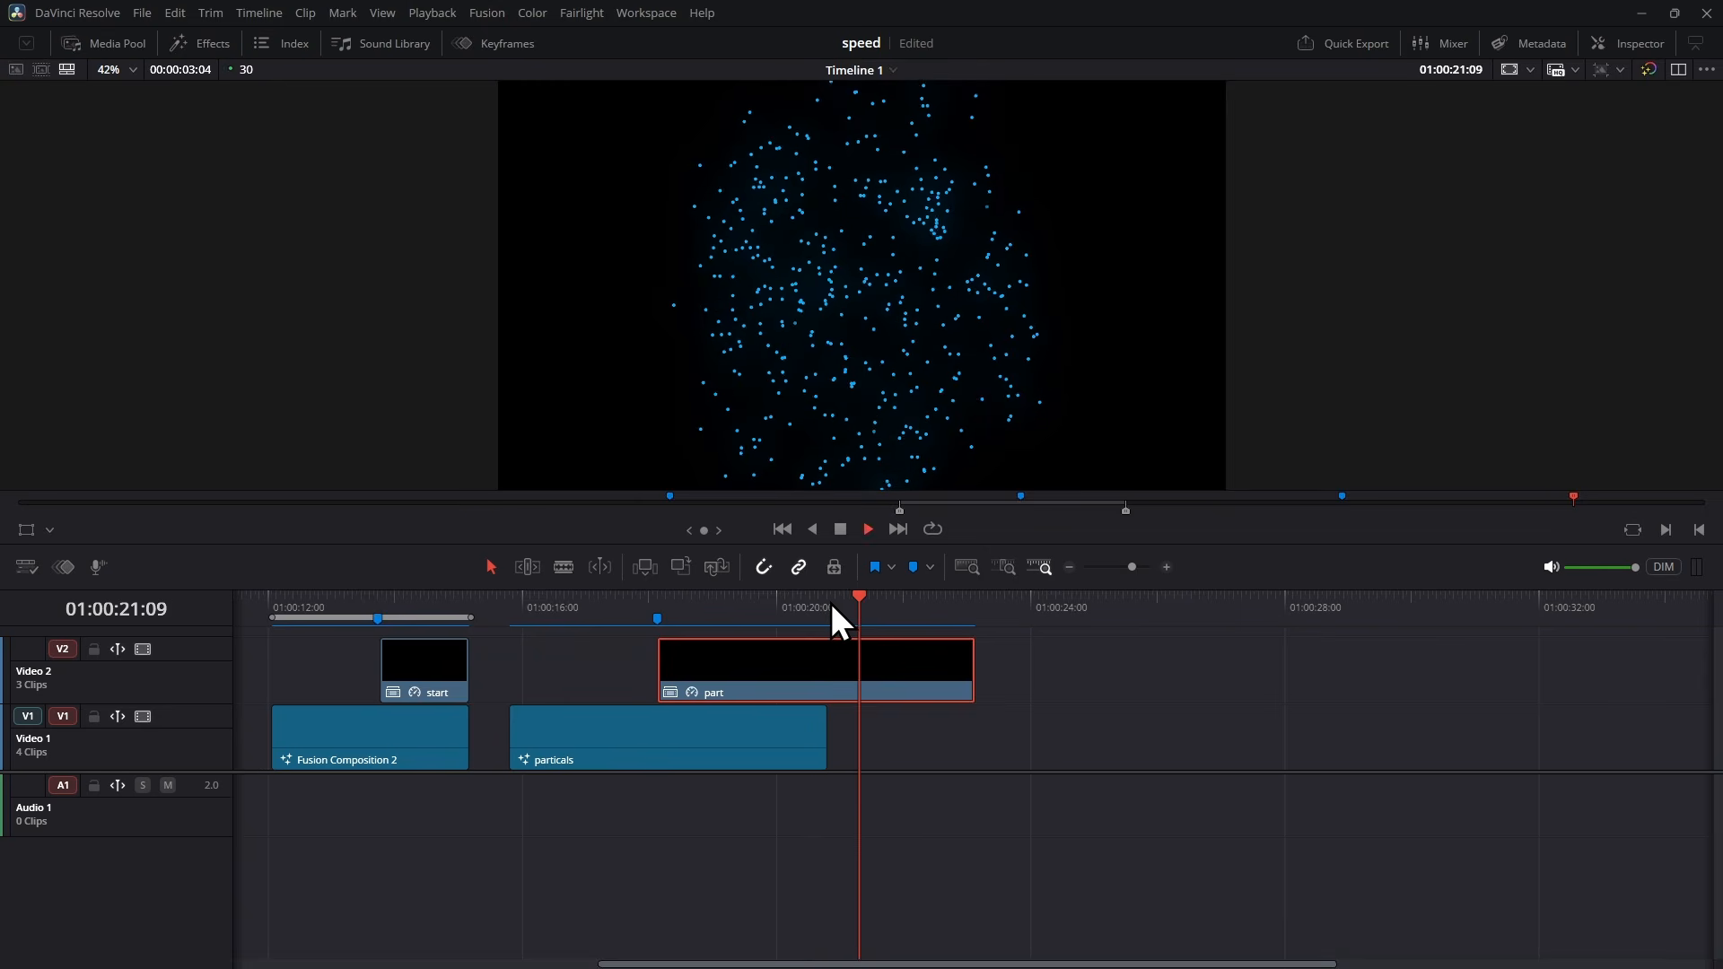
click(829, 599)
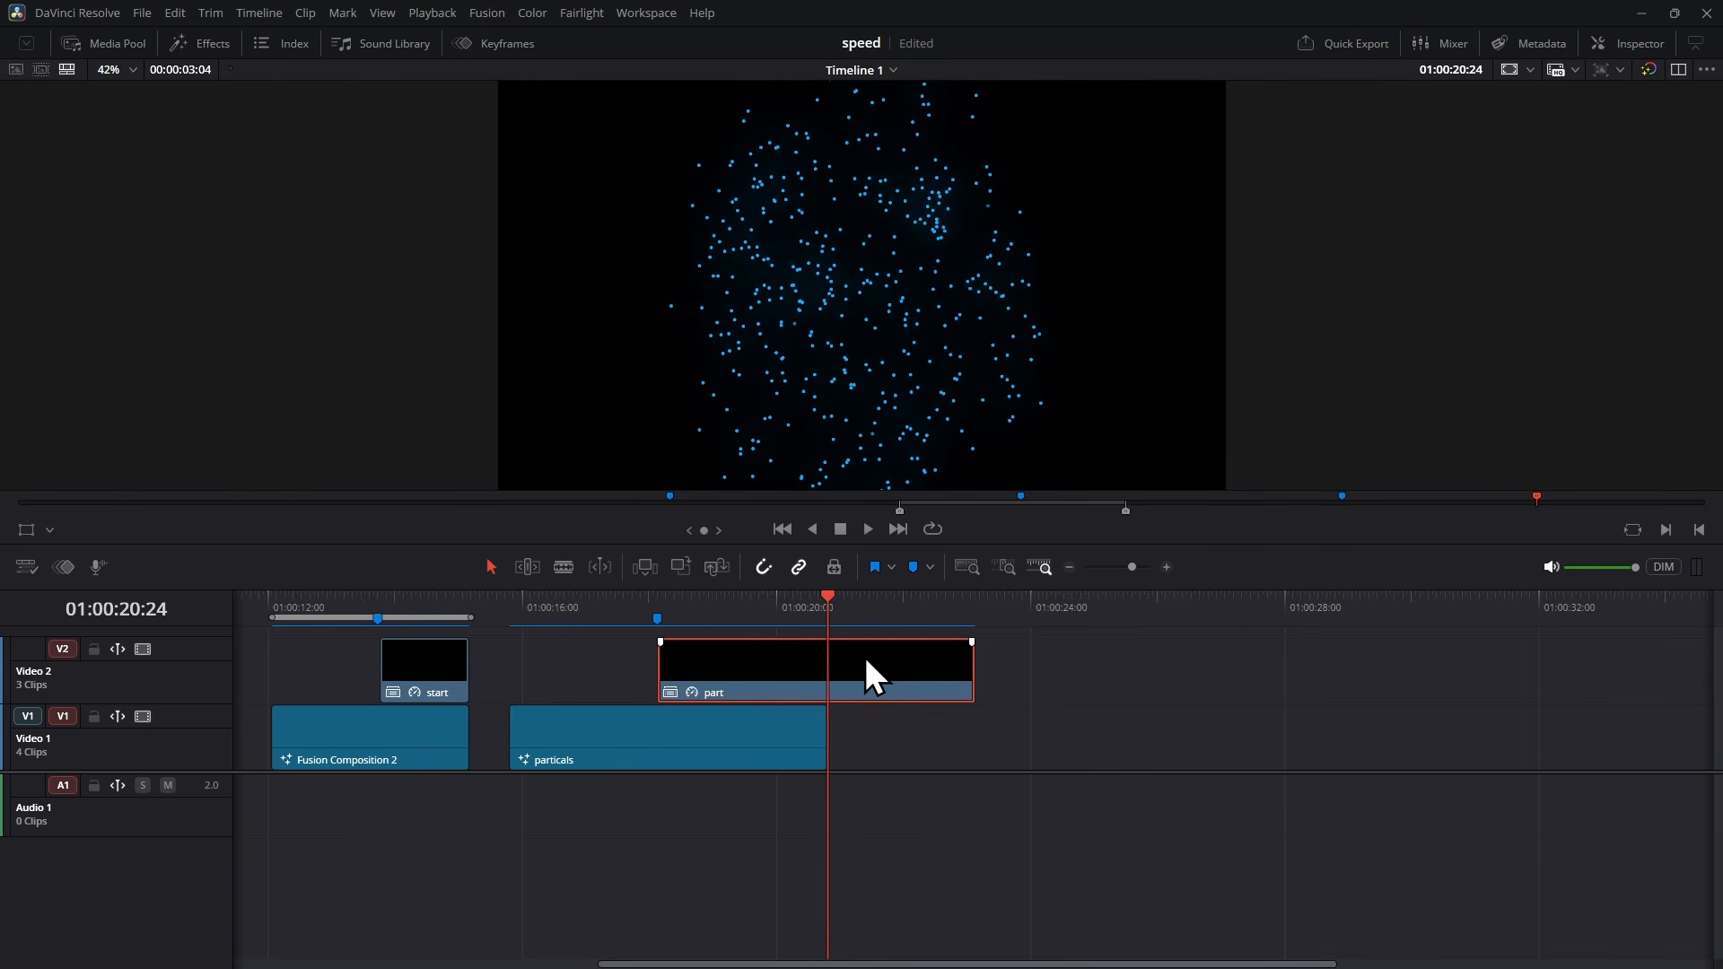
Step: Split the part clip at 01:00:20:24, move its first piece aside onto Video 1, and start the second piece at the 01:00:18:04 marker on Video 2
key(ctrl+b)
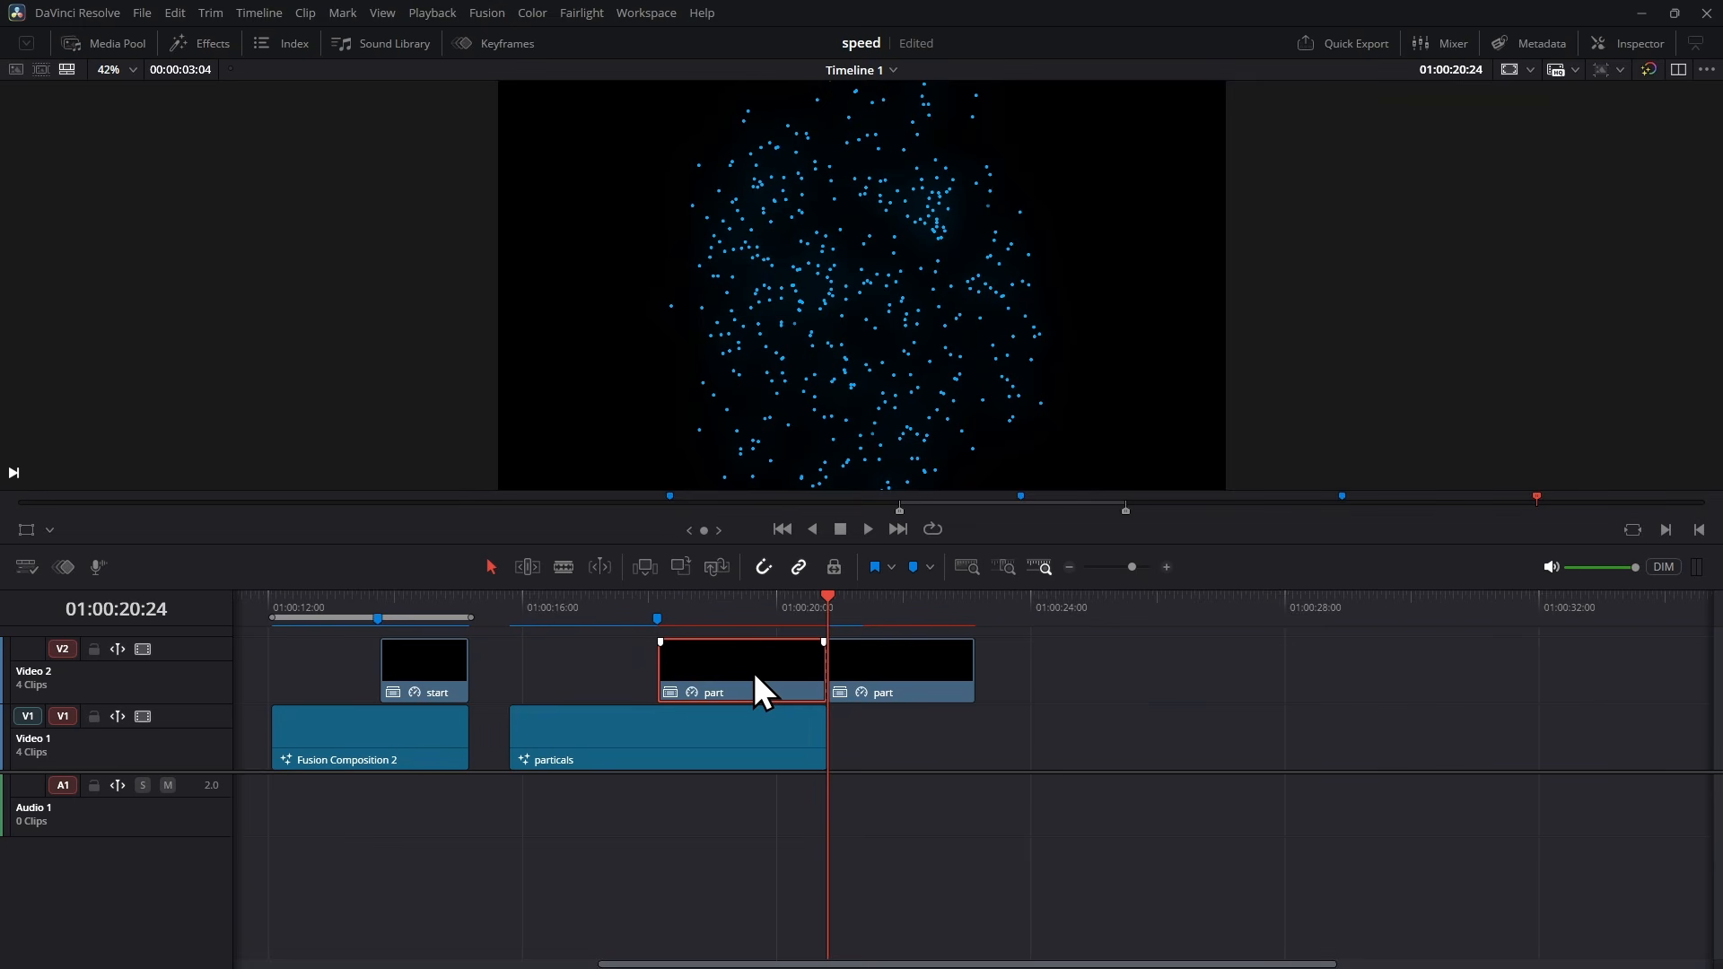
drag(754, 671, 1026, 739)
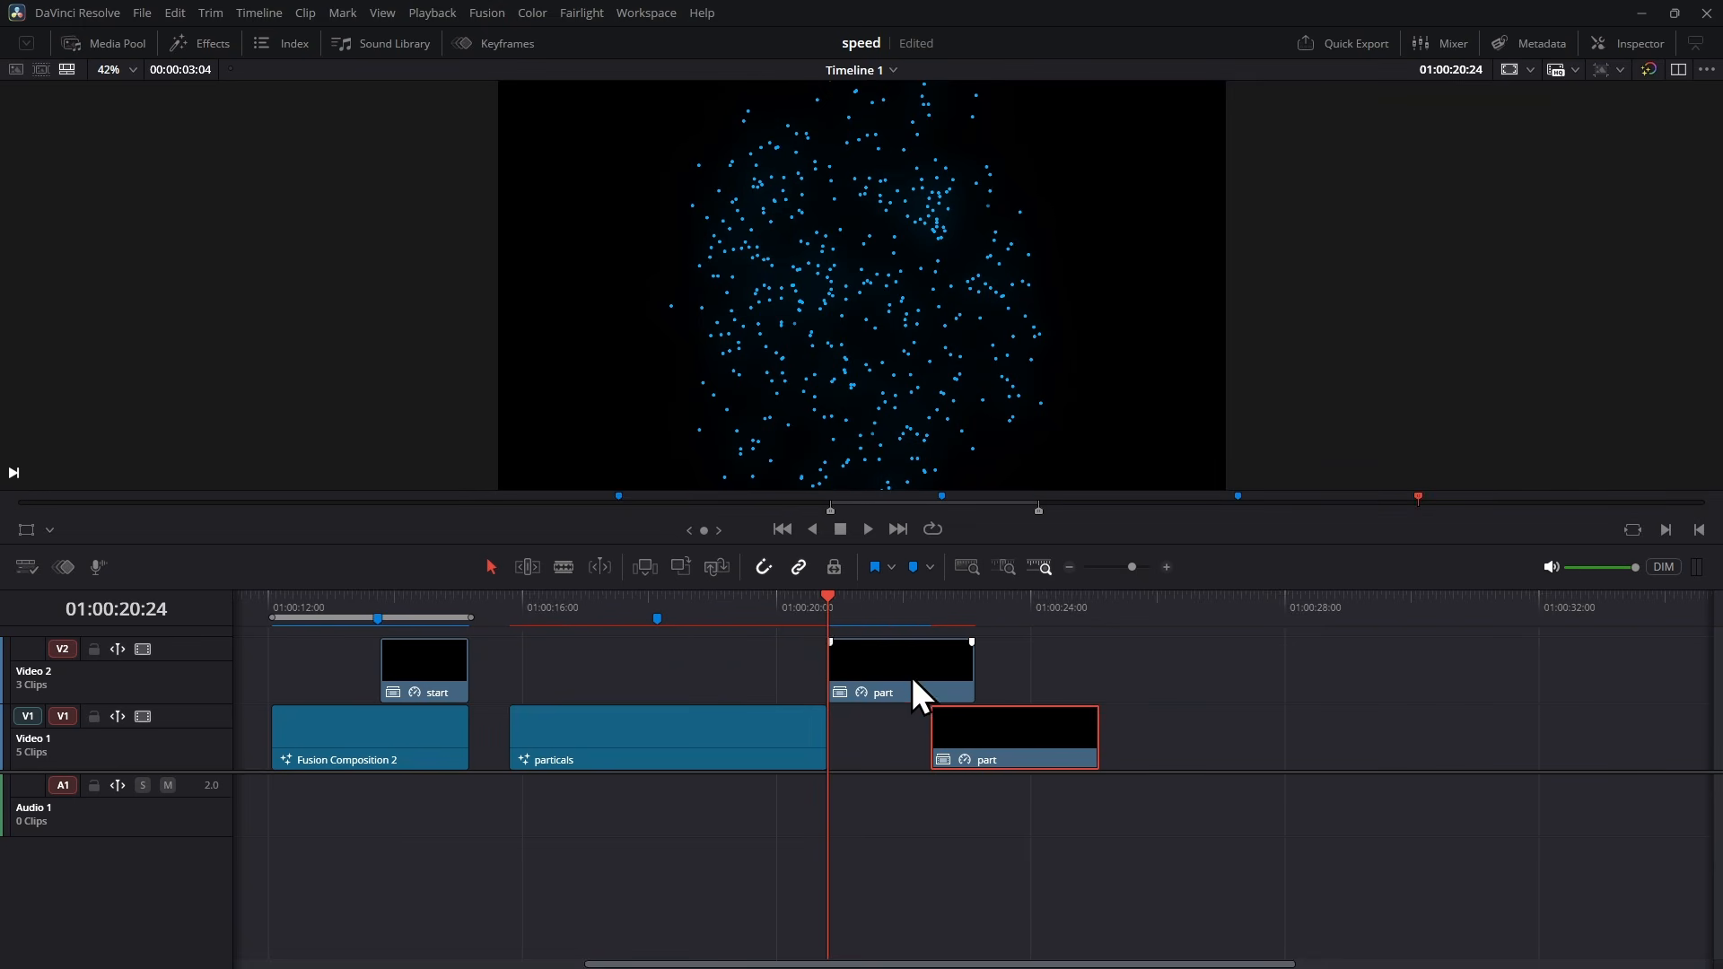
drag(913, 679, 749, 672)
Step: Cut the particals clip at 01:00:20:14, where the part clip ends, and delete its remainder and the spare part piece on Video 1
mouse_move(512, 608)
mouse_down()
mouse_move(672, 640)
mouse_move(799, 632)
mouse_up()
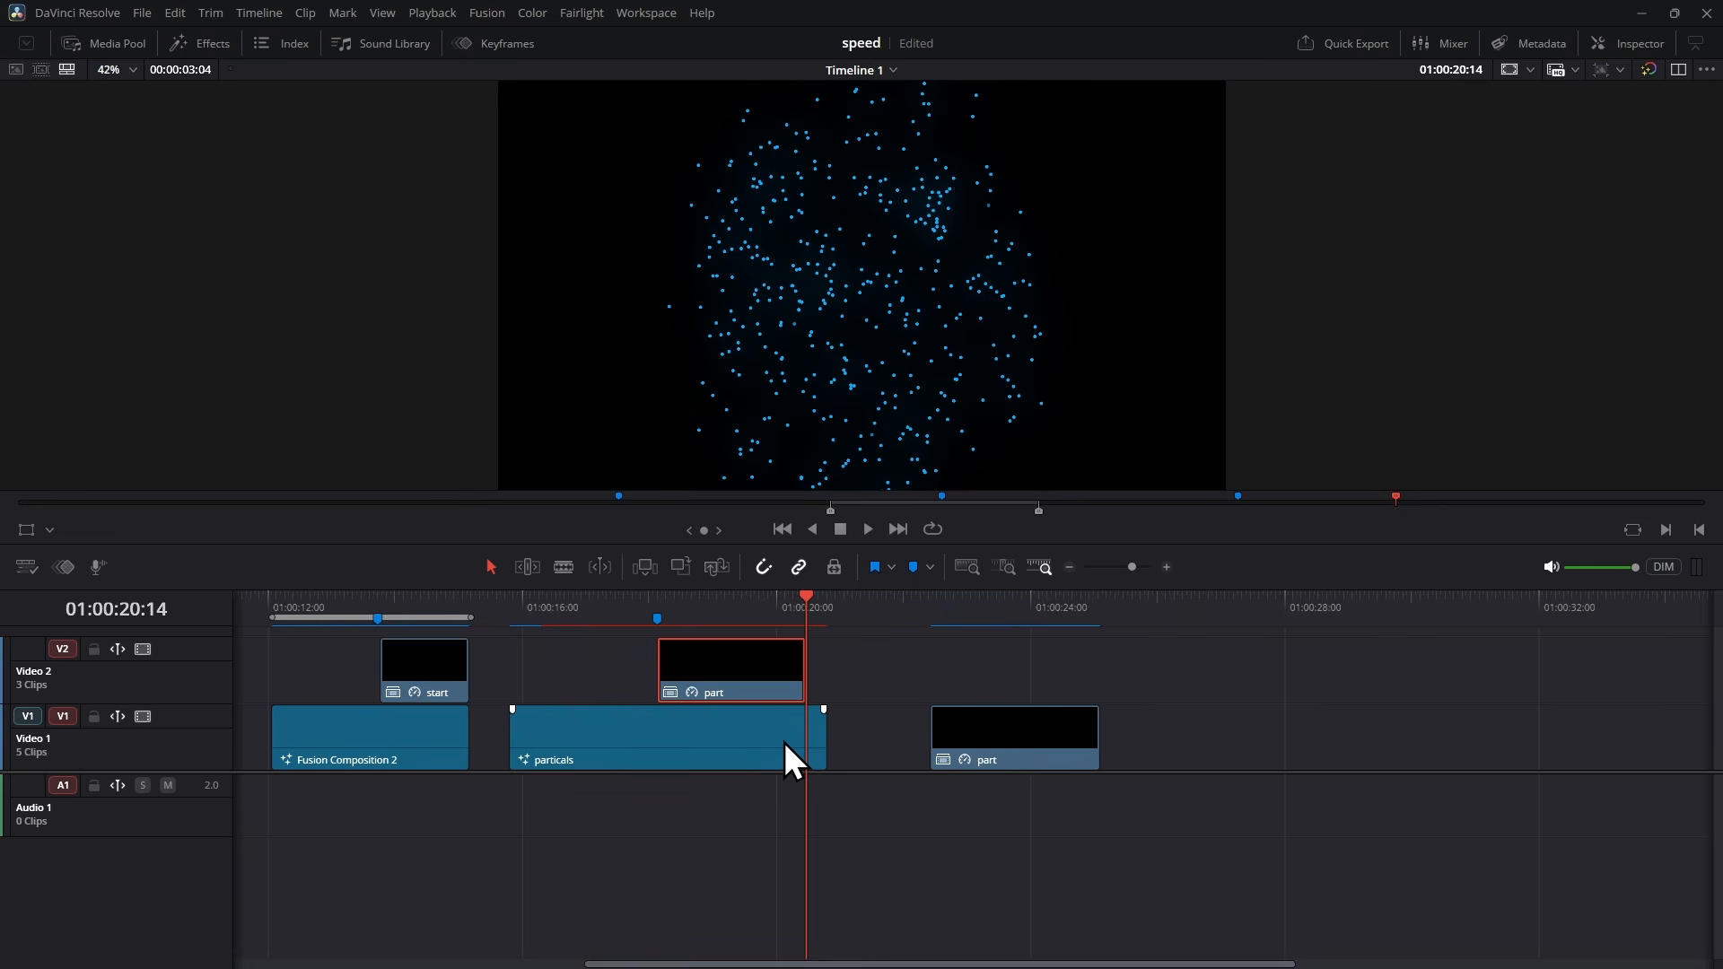
click(815, 752)
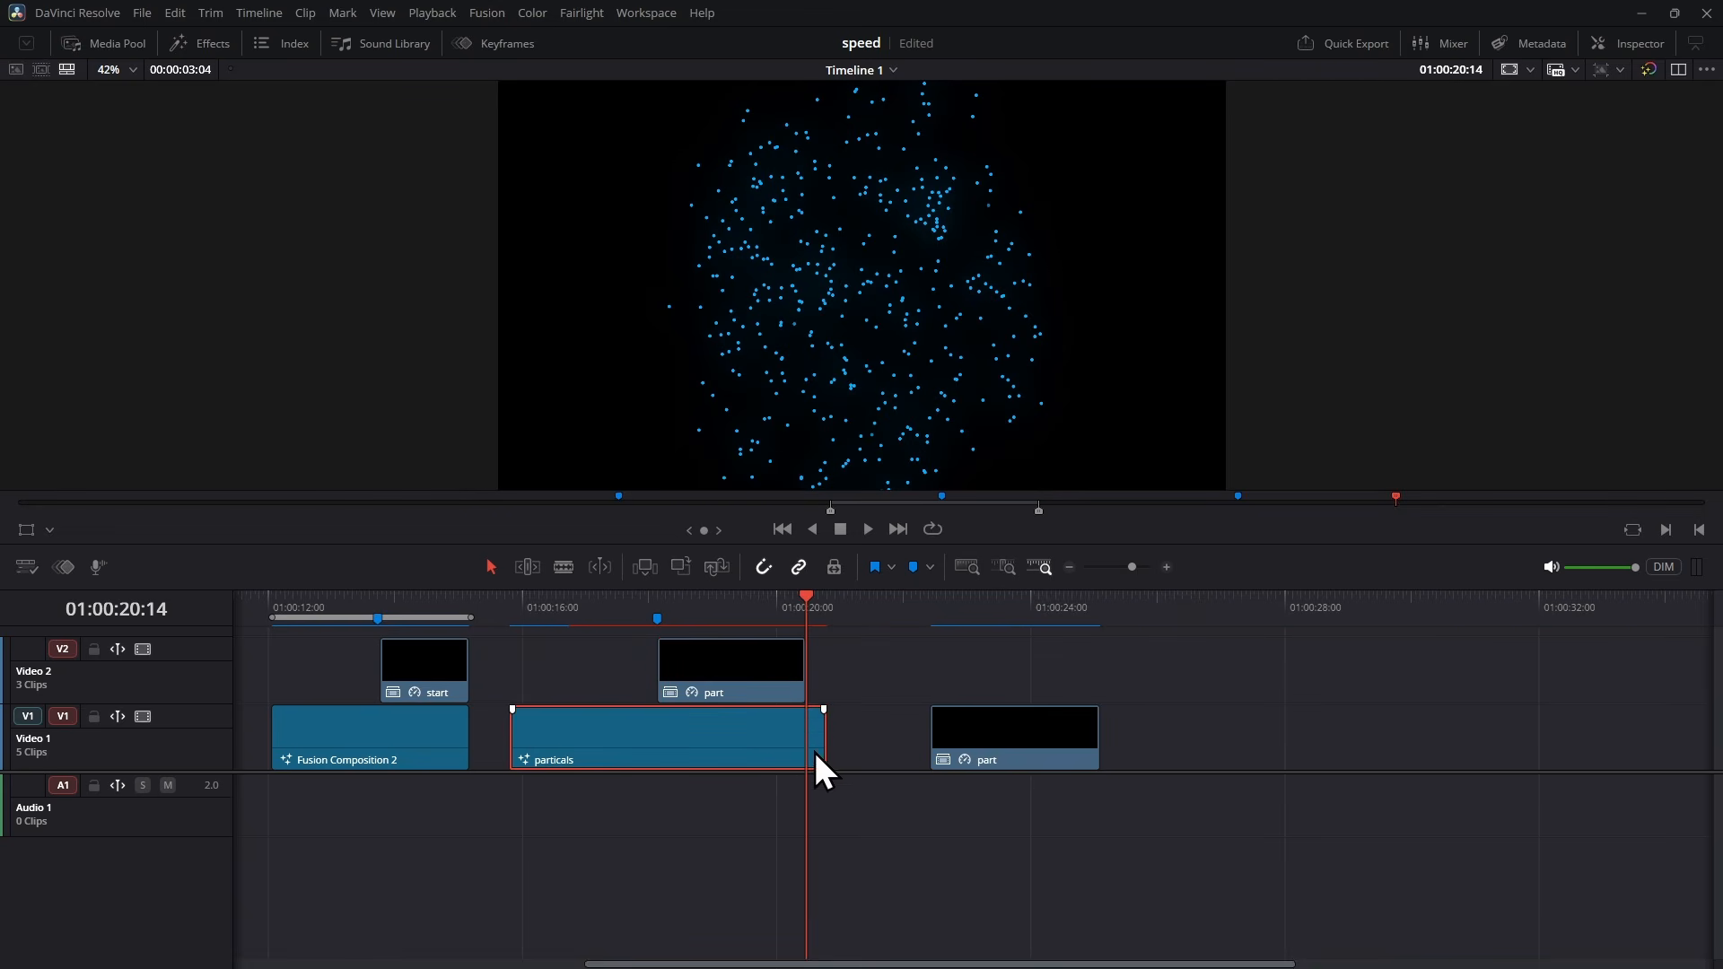
key(ctrl+b)
click(817, 742)
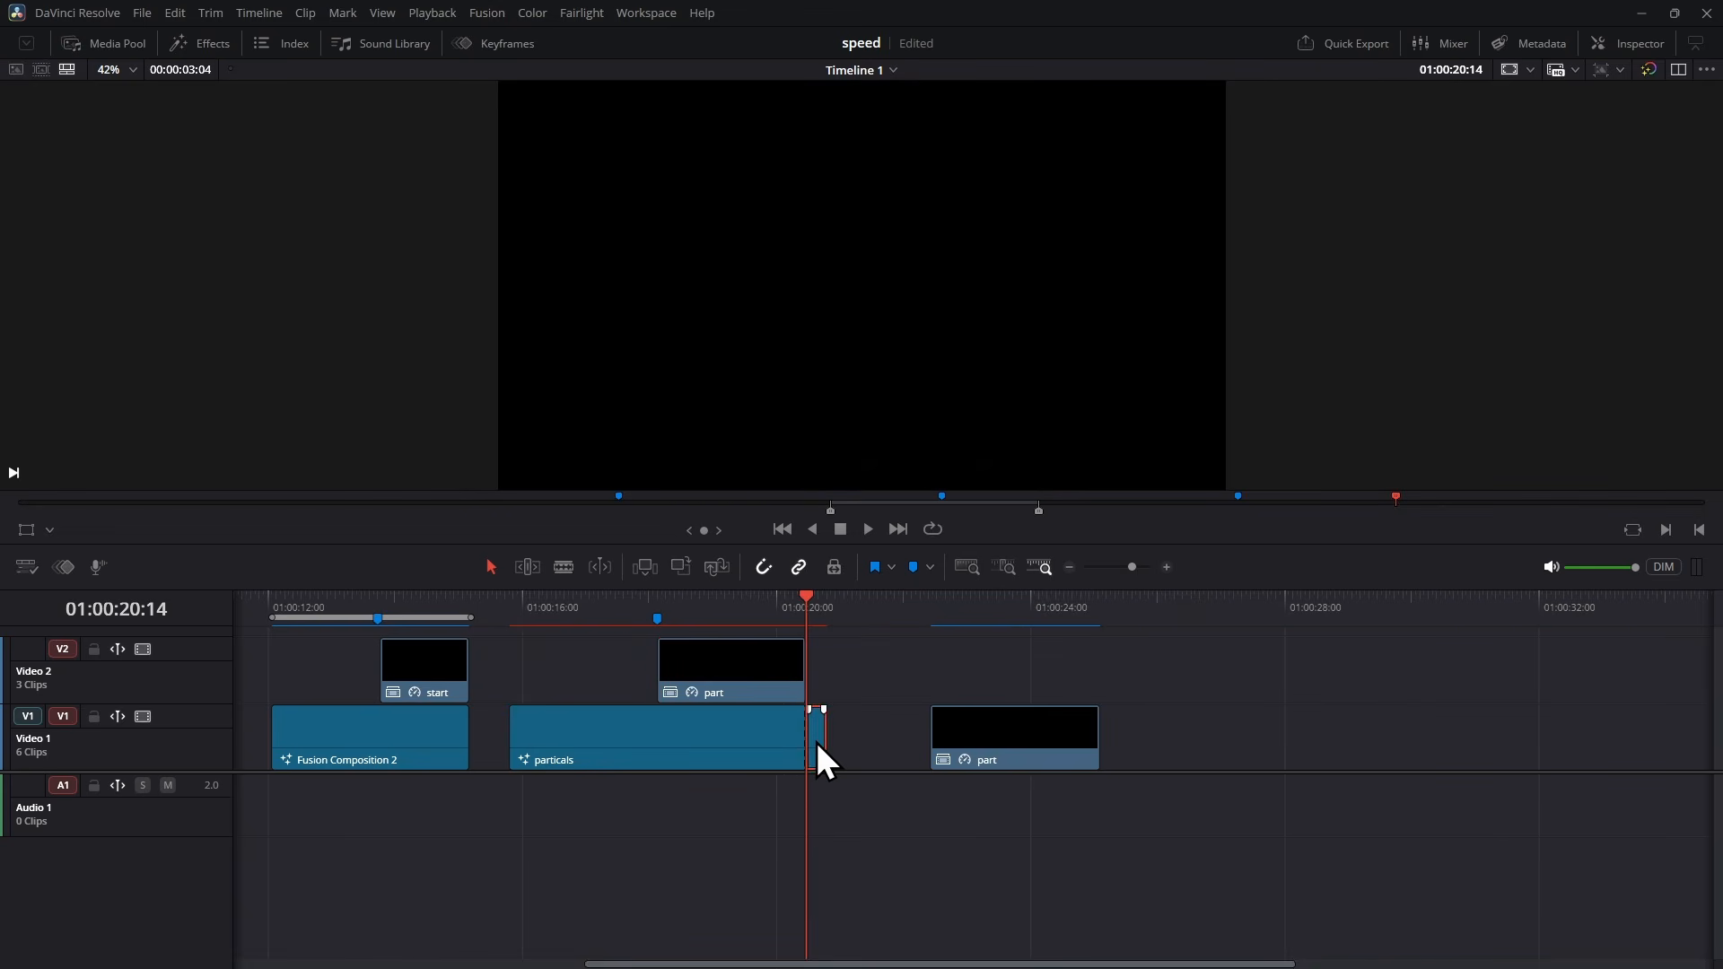
key(Delete)
click(1046, 745)
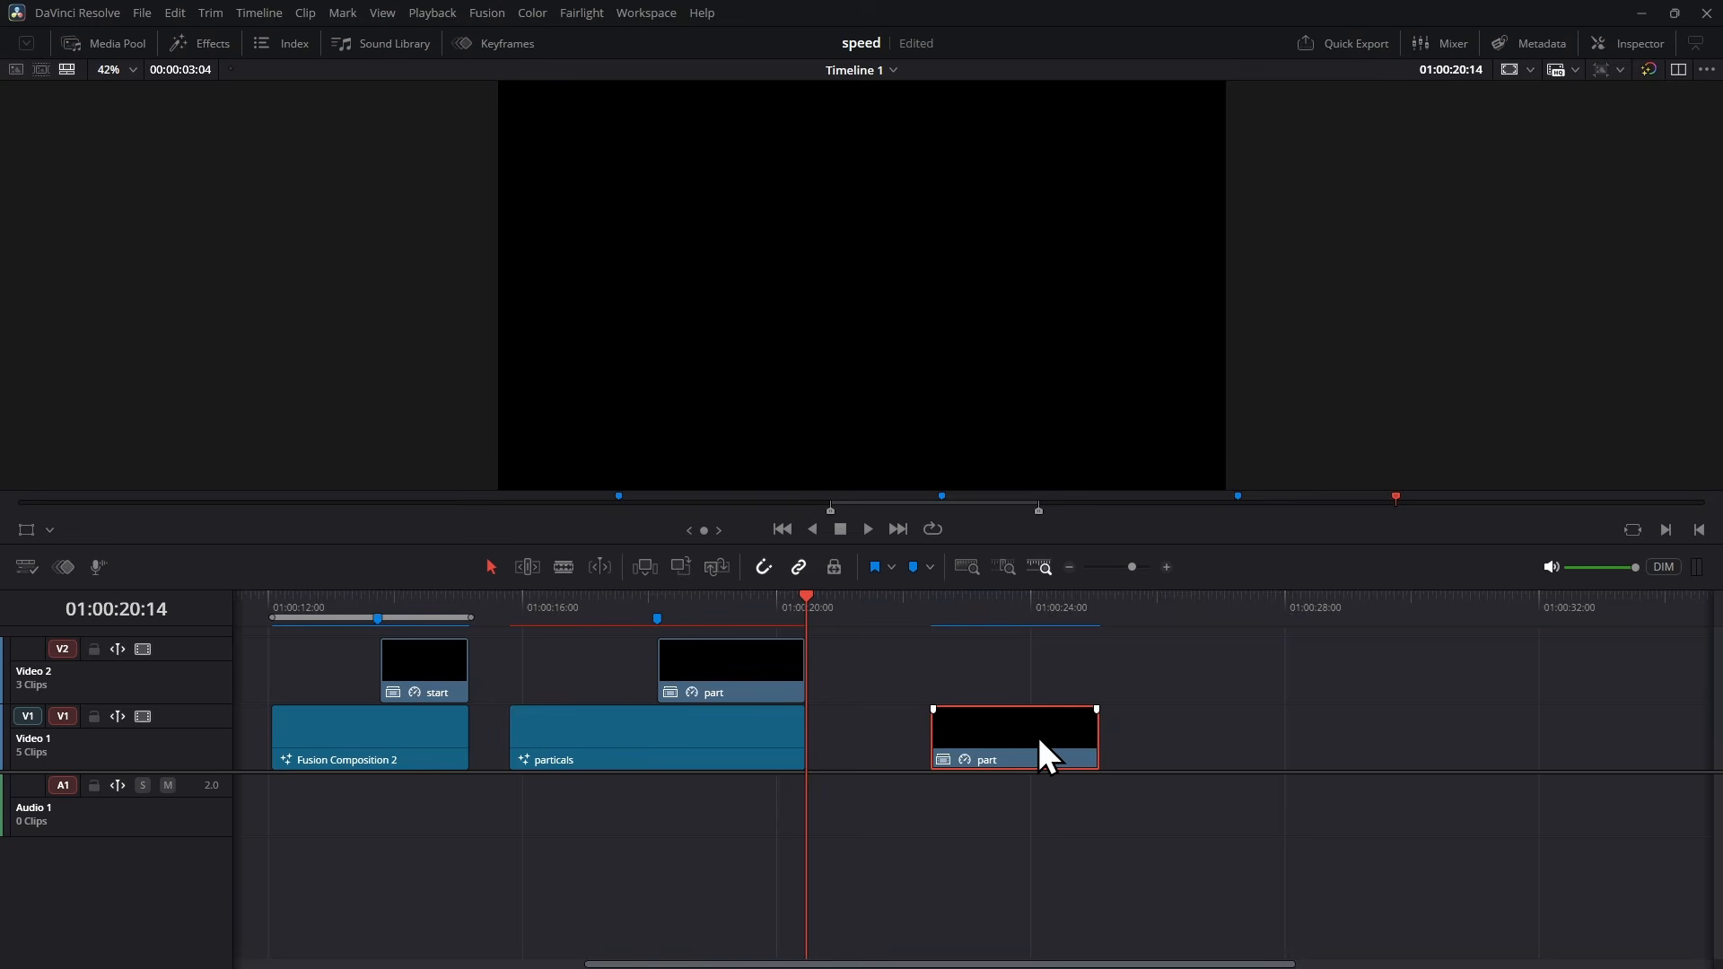
key(Delete)
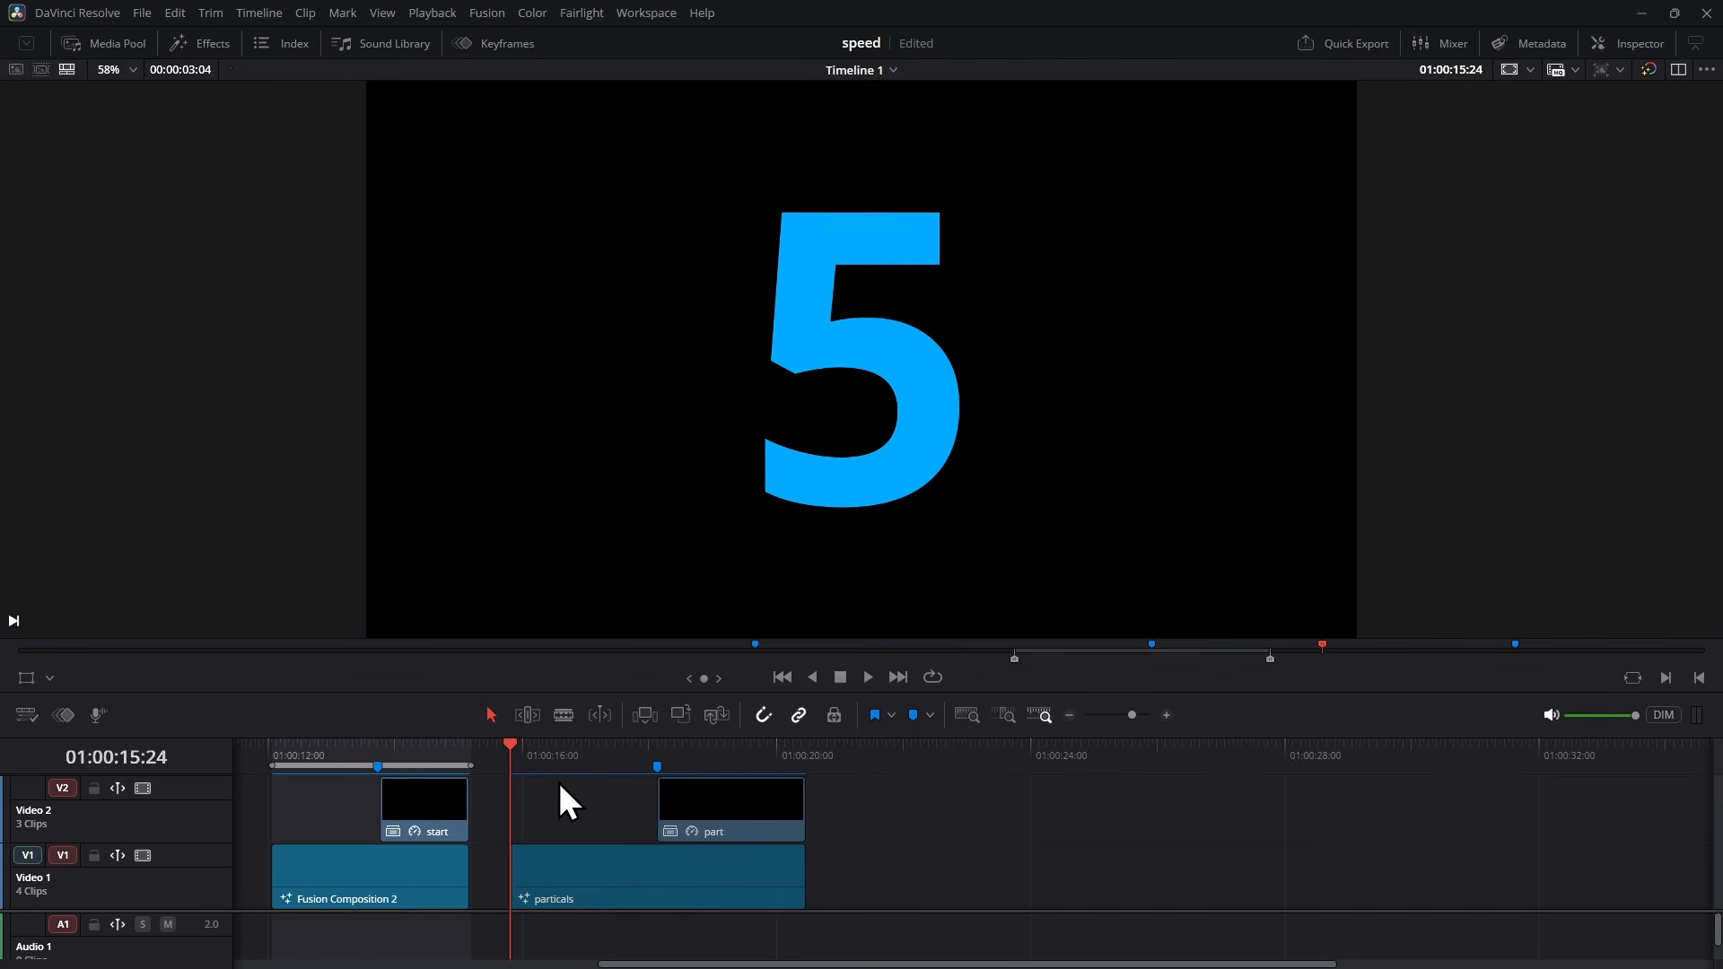
Step: Play back the particals and part clips twice from 01:00:15:24 to check the dissolve and re-form
key(space)
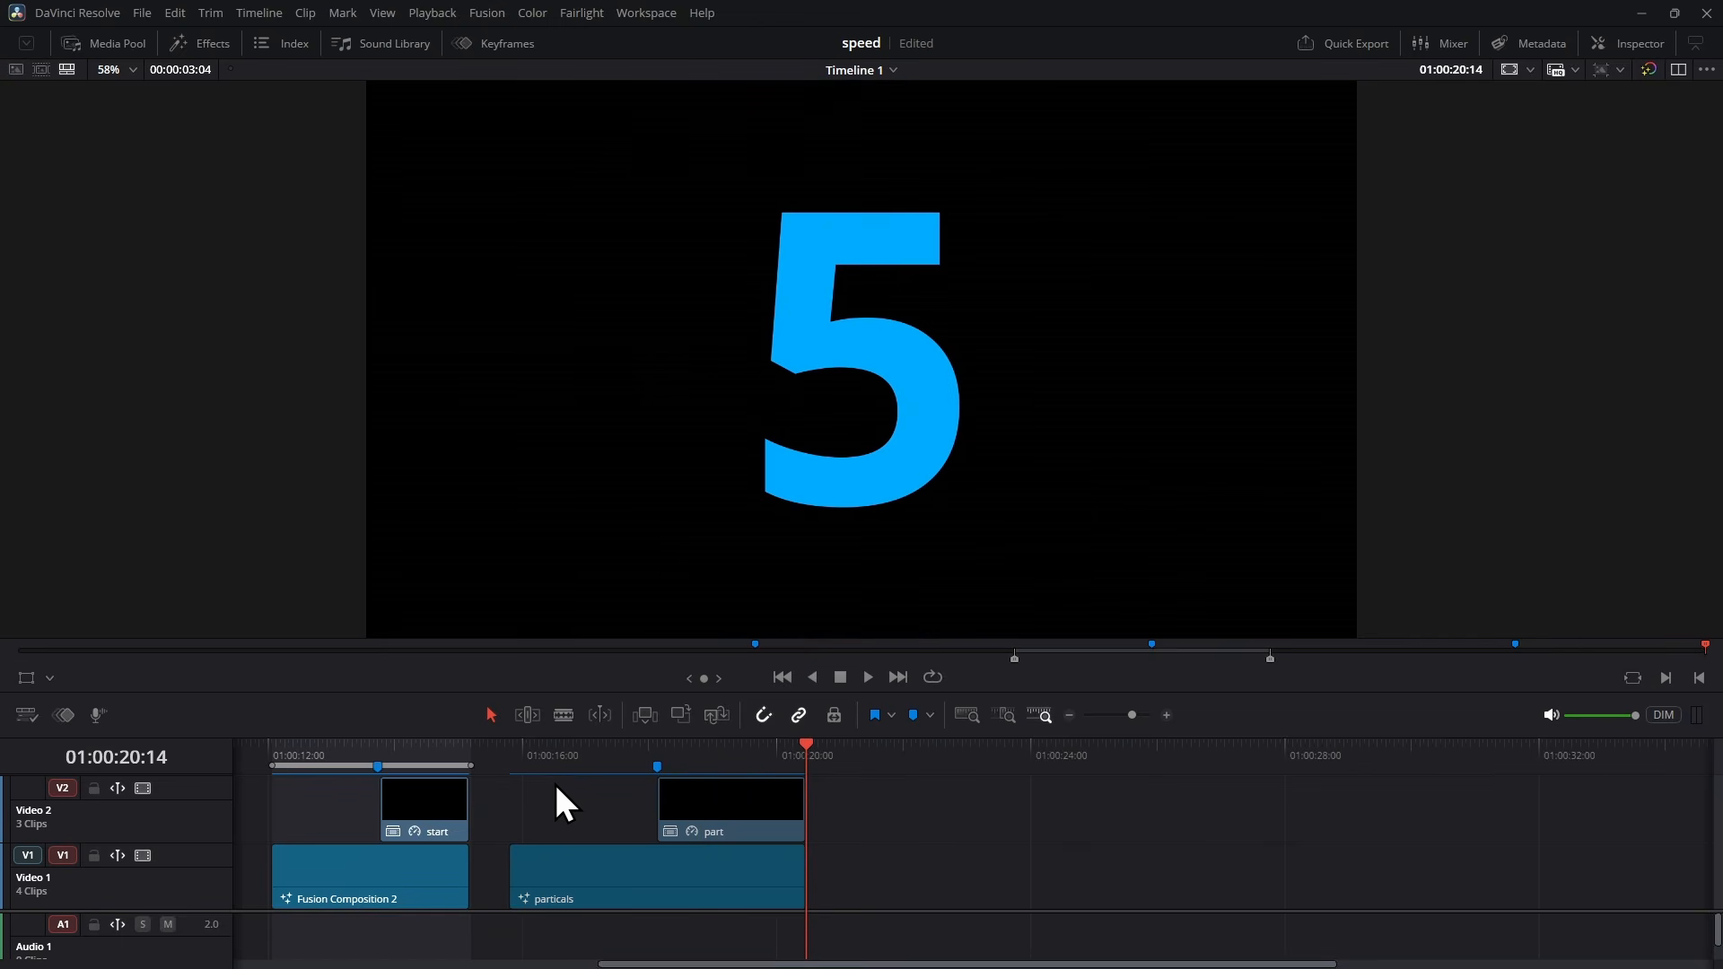
click(512, 740)
key(space)
drag(1063, 693, 1081, 603)
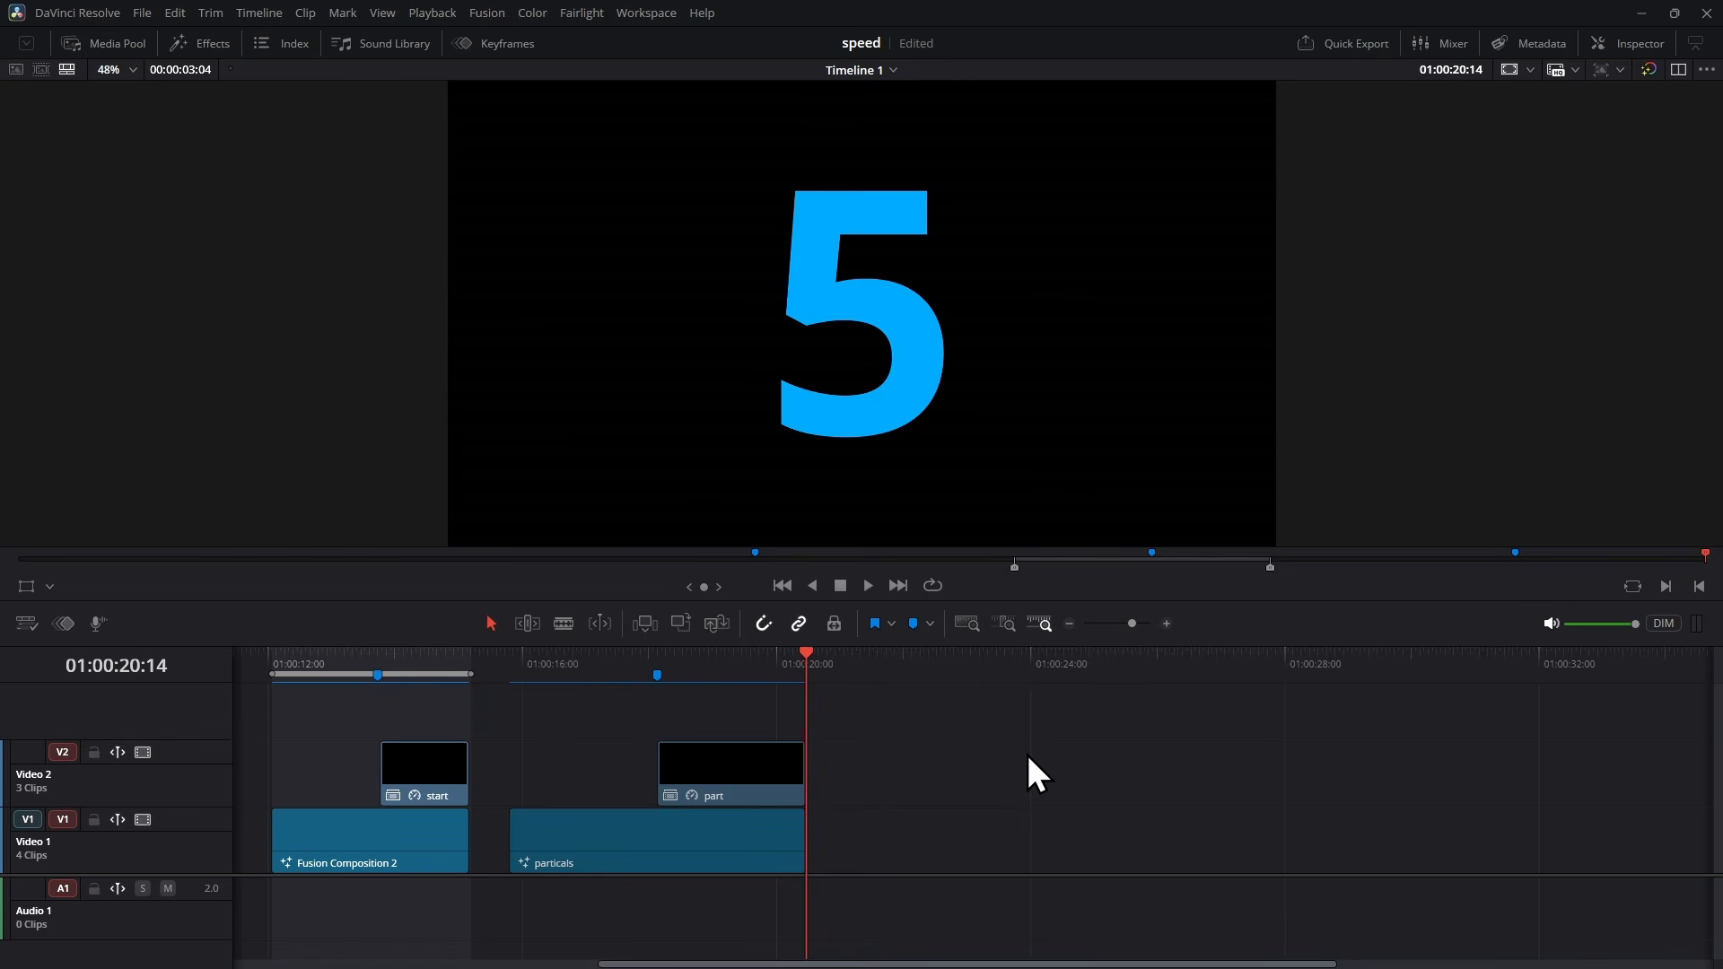